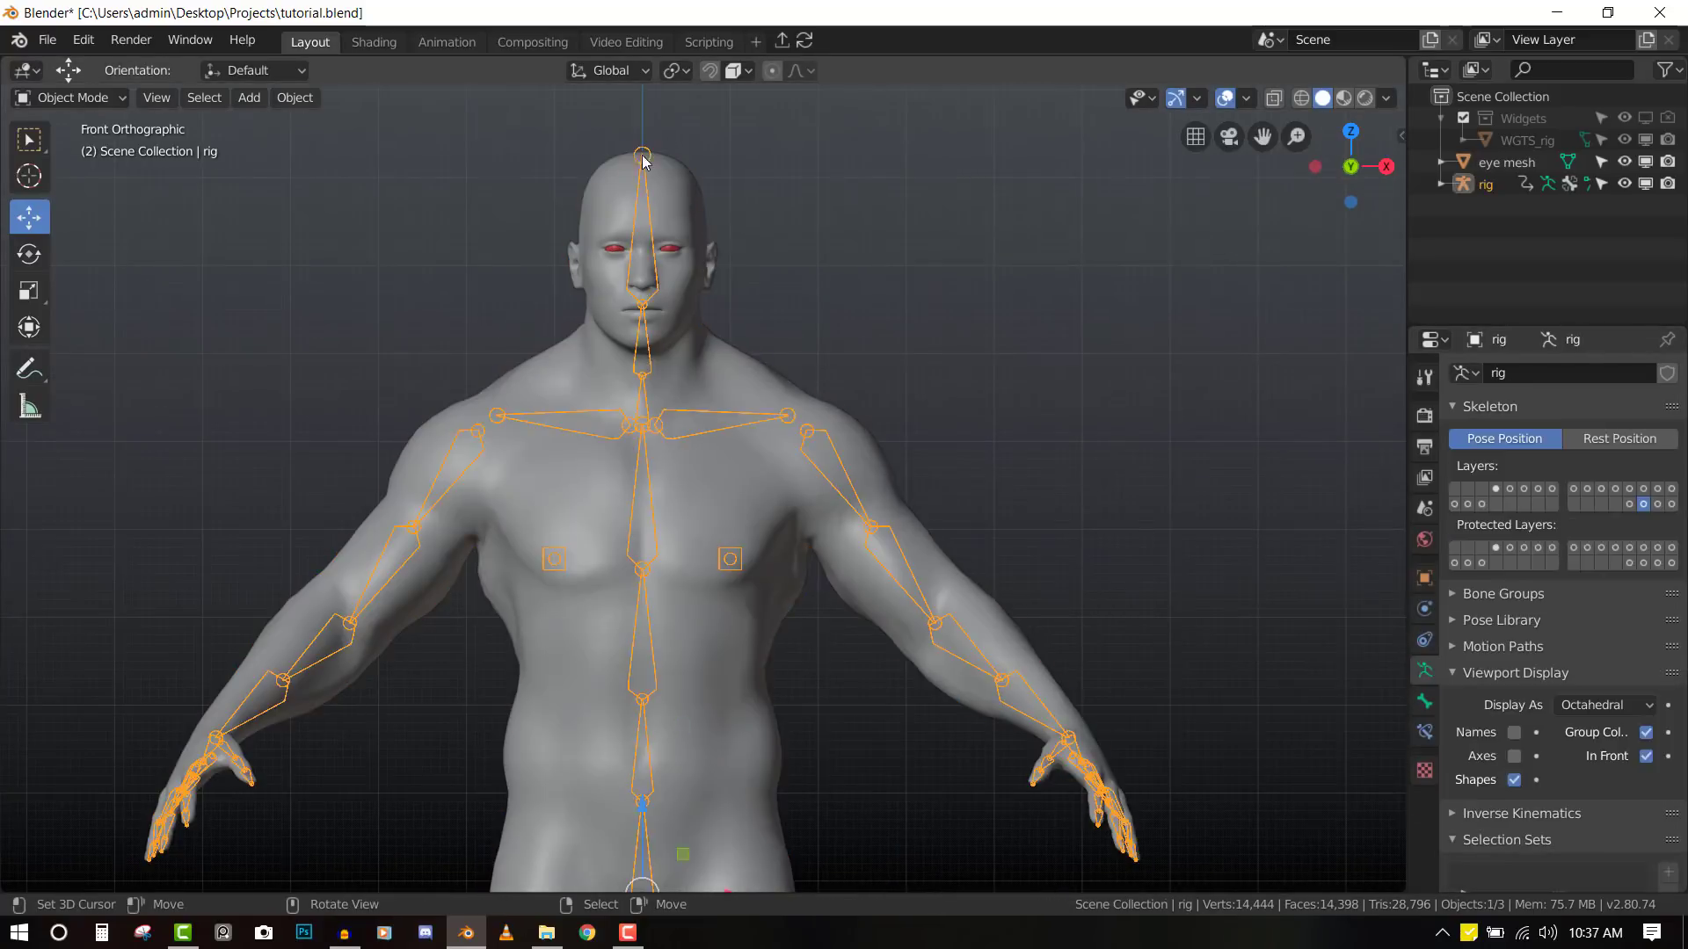
- Paint the head's influence for the DEF-spine.006 bone in Weight Paint mode with the Add brush
{"action": "key", "text": "ctrl+Tab"}
{"action": "left_click", "coordinate": [716, 159]}
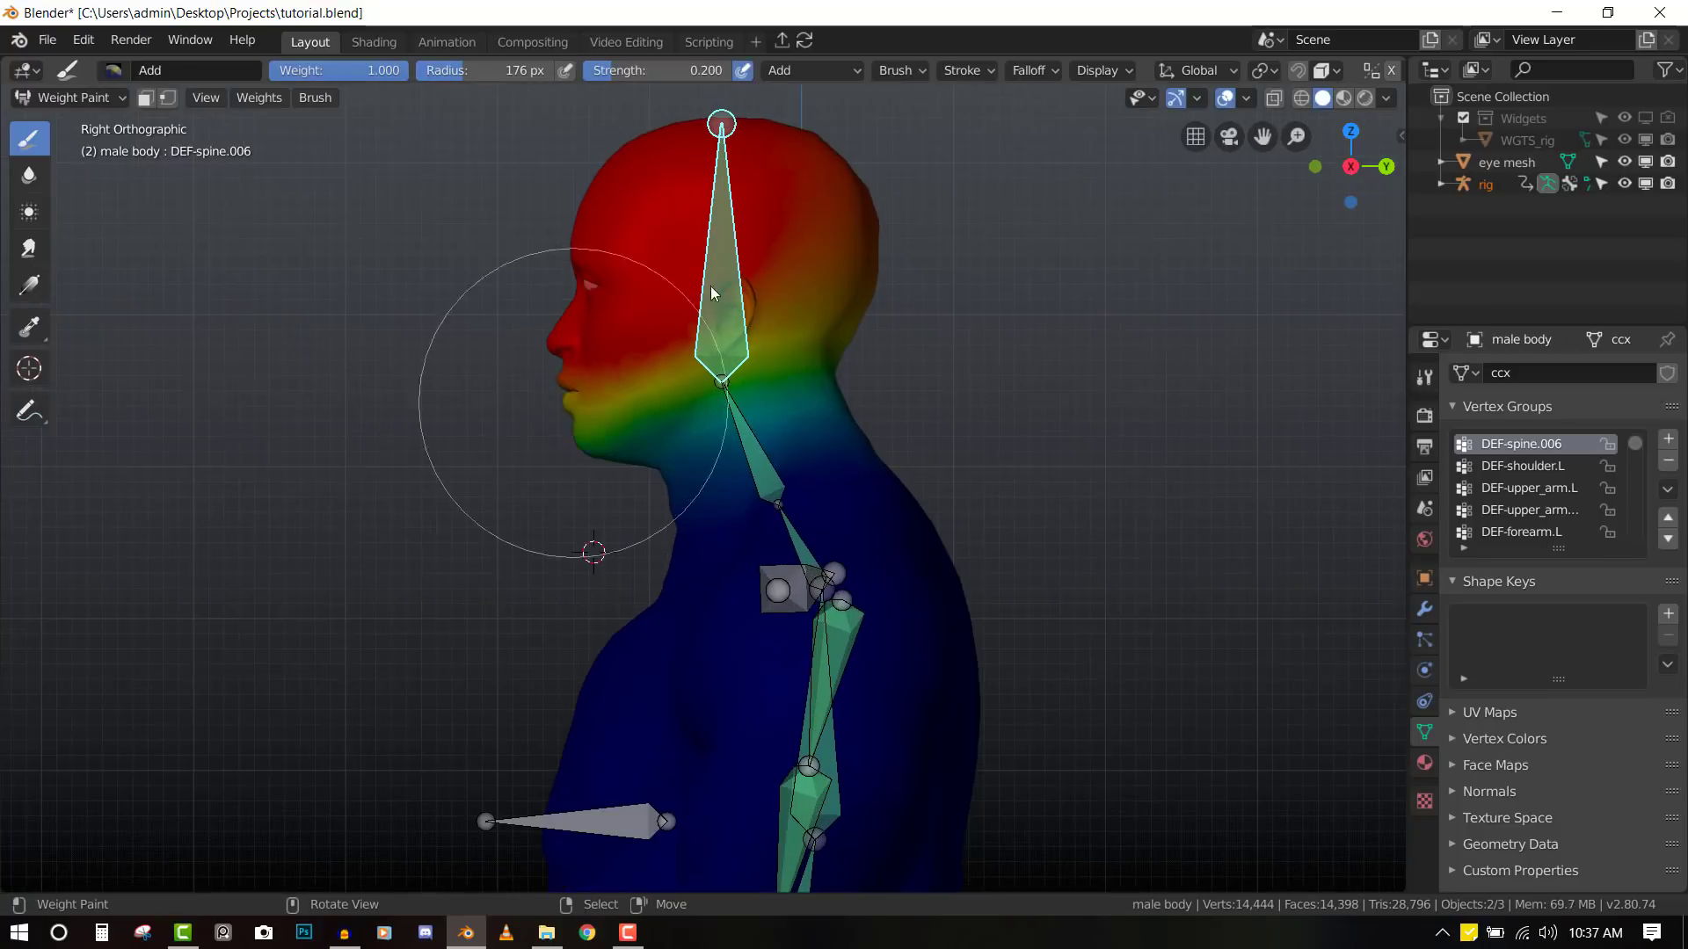
{"action": "left_click_drag", "start_coordinate": [556, 371], "coordinate": [800, 290]}
{"action": "key", "text": "KP_1"}
{"action": "middle_click_drag", "start_coordinate": [624, 373], "coordinate": [729, 361]}
{"action": "mouse_move", "coordinate": [729, 361]}
{"action": "left_mouse_down"}
{"action": "mouse_move", "coordinate": [503, 269]}
{"action": "mouse_move", "coordinate": [726, 354]}
{"action": "left_mouse_up"}
{"action": "key", "text": "KP_3"}
{"action": "left_click_drag", "start_coordinate": [629, 327], "coordinate": [748, 426]}
{"action": "right_click", "coordinate": [749, 427]}
{"action": "scroll", "coordinate": [749, 427], "scroll_direction": "up", "scroll_amount": 1}
{"action": "middle_click_drag", "start_coordinate": [749, 427], "coordinate": [768, 531], "text": "shift"}
- Remove DEF-spine.005 weight around the head with the Subtract brush and turn on X mirroring
{"action": "left_click", "coordinate": [113, 70]}
{"action": "left_click", "coordinate": [189, 250]}
{"action": "scroll", "coordinate": [652, 353], "scroll_direction": "down", "scroll_amount": 2}
{"action": "left_click_drag", "start_coordinate": [652, 353], "coordinate": [791, 343]}
{"action": "left_click", "coordinate": [1391, 71]}
{"action": "middle_click_drag", "start_coordinate": [823, 346], "coordinate": [660, 376]}
{"action": "middle_click_drag", "start_coordinate": [773, 528], "coordinate": [691, 397]}
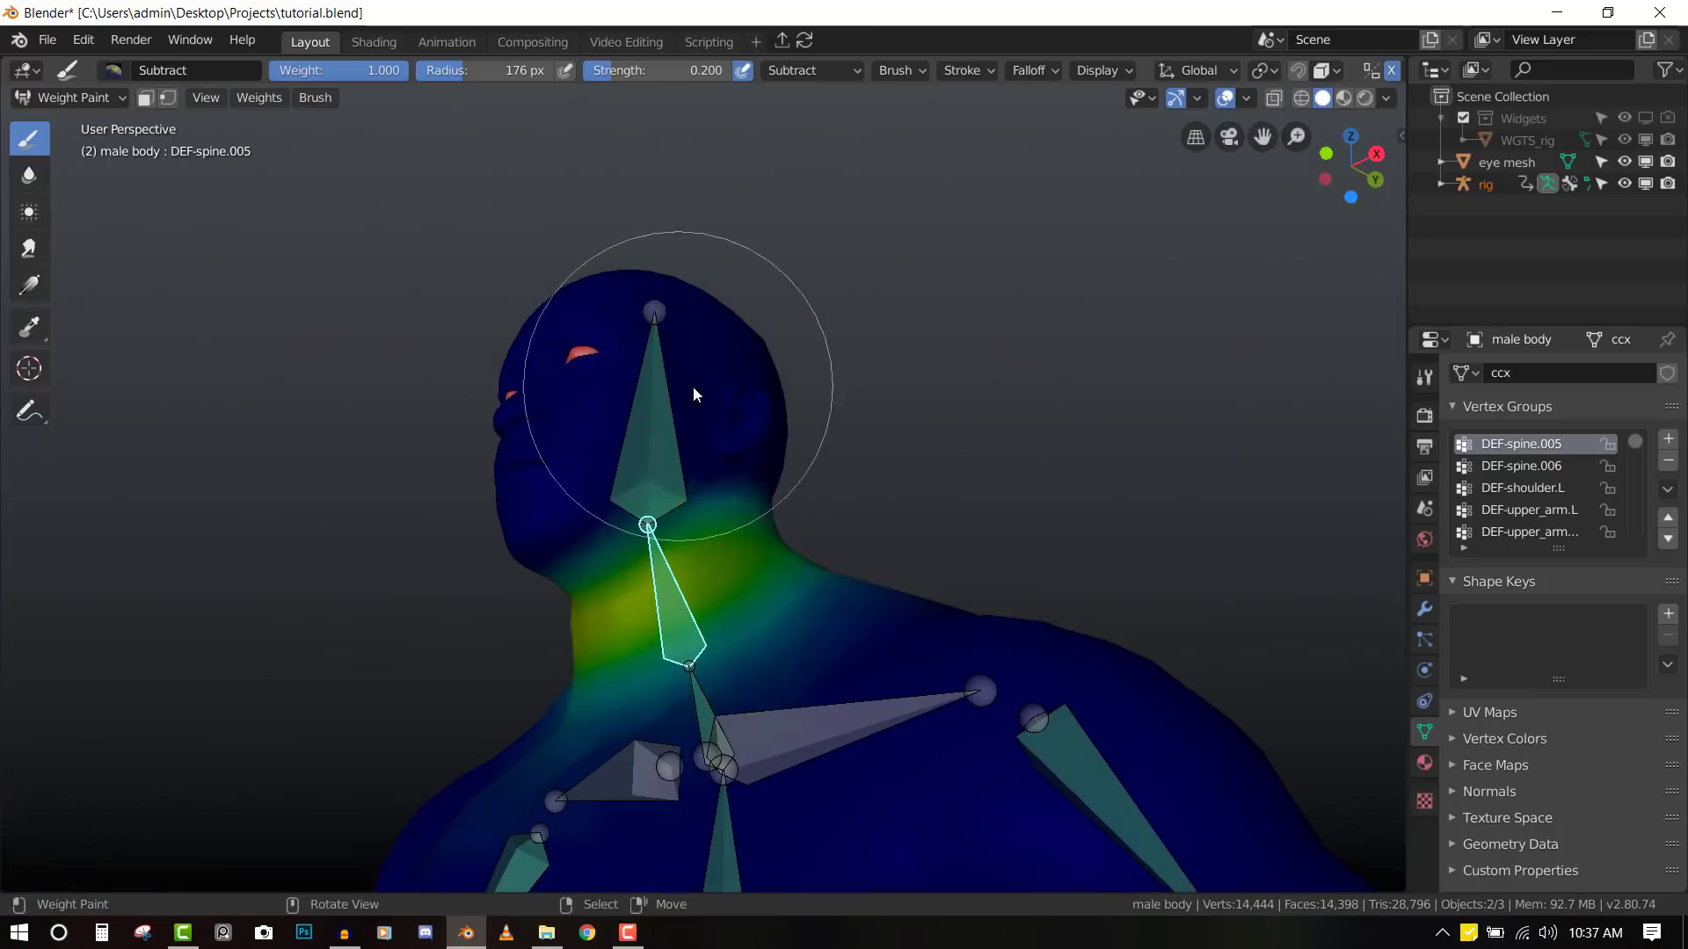
- Examine the painted bone weights of the neck and upper body from the side and in perspective
{"action": "middle_click_drag", "start_coordinate": [788, 365], "coordinate": [648, 459]}
{"action": "key", "text": "KP_3"}
{"action": "key", "text": "shift+space"}
{"action": "left_click", "coordinate": [807, 301]}
{"action": "scroll", "coordinate": [858, 468], "scroll_direction": "up", "scroll_amount": 3}
{"action": "middle_click_drag", "start_coordinate": [1011, 408], "coordinate": [651, 510]}
{"action": "key", "text": "KP_3"}
{"action": "right_click", "coordinate": [768, 390]}
{"action": "scroll", "coordinate": [756, 492], "scroll_direction": "down", "scroll_amount": 4}
{"action": "mouse_move", "coordinate": [879, 457]}
{"action": "middle_mouse_down"}
{"action": "mouse_move", "coordinate": [751, 492]}
{"action": "mouse_move", "coordinate": [855, 473]}
{"action": "middle_mouse_up"}
{"action": "middle_click_drag", "start_coordinate": [457, 386], "coordinate": [635, 480], "text": "alt"}
{"action": "middle_click_drag", "start_coordinate": [362, 376], "coordinate": [662, 438], "text": "alt"}
- Deselect everything and show the rig's control bone layers in the armature's Skeleton settings
{"action": "key", "text": "ctrl+Tab"}
{"action": "scroll", "coordinate": [662, 438], "scroll_direction": "down", "scroll_amount": 1}
{"action": "right_click", "coordinate": [611, 239]}
{"action": "key", "text": "alt+a"}
{"action": "left_click", "coordinate": [1497, 488]}
{"action": "mouse_move", "coordinate": [1509, 489]}
{"action": "left_mouse_down", "text": "shift"}
{"action": "mouse_move", "coordinate": [1671, 489]}
{"action": "mouse_move", "coordinate": [1455, 505]}
{"action": "left_mouse_up", "text": "shift"}
{"action": "left_click", "coordinate": [1629, 504], "text": "shift"}
- Select the head control in Pose Mode and rotate it in the side view to test the deformation
{"action": "right_click", "coordinate": [698, 262]}
{"action": "key", "text": "ctrl+Tab"}
{"action": "right_click", "coordinate": [708, 259]}
{"action": "key", "text": "KP_3"}
{"action": "key", "text": "r"}
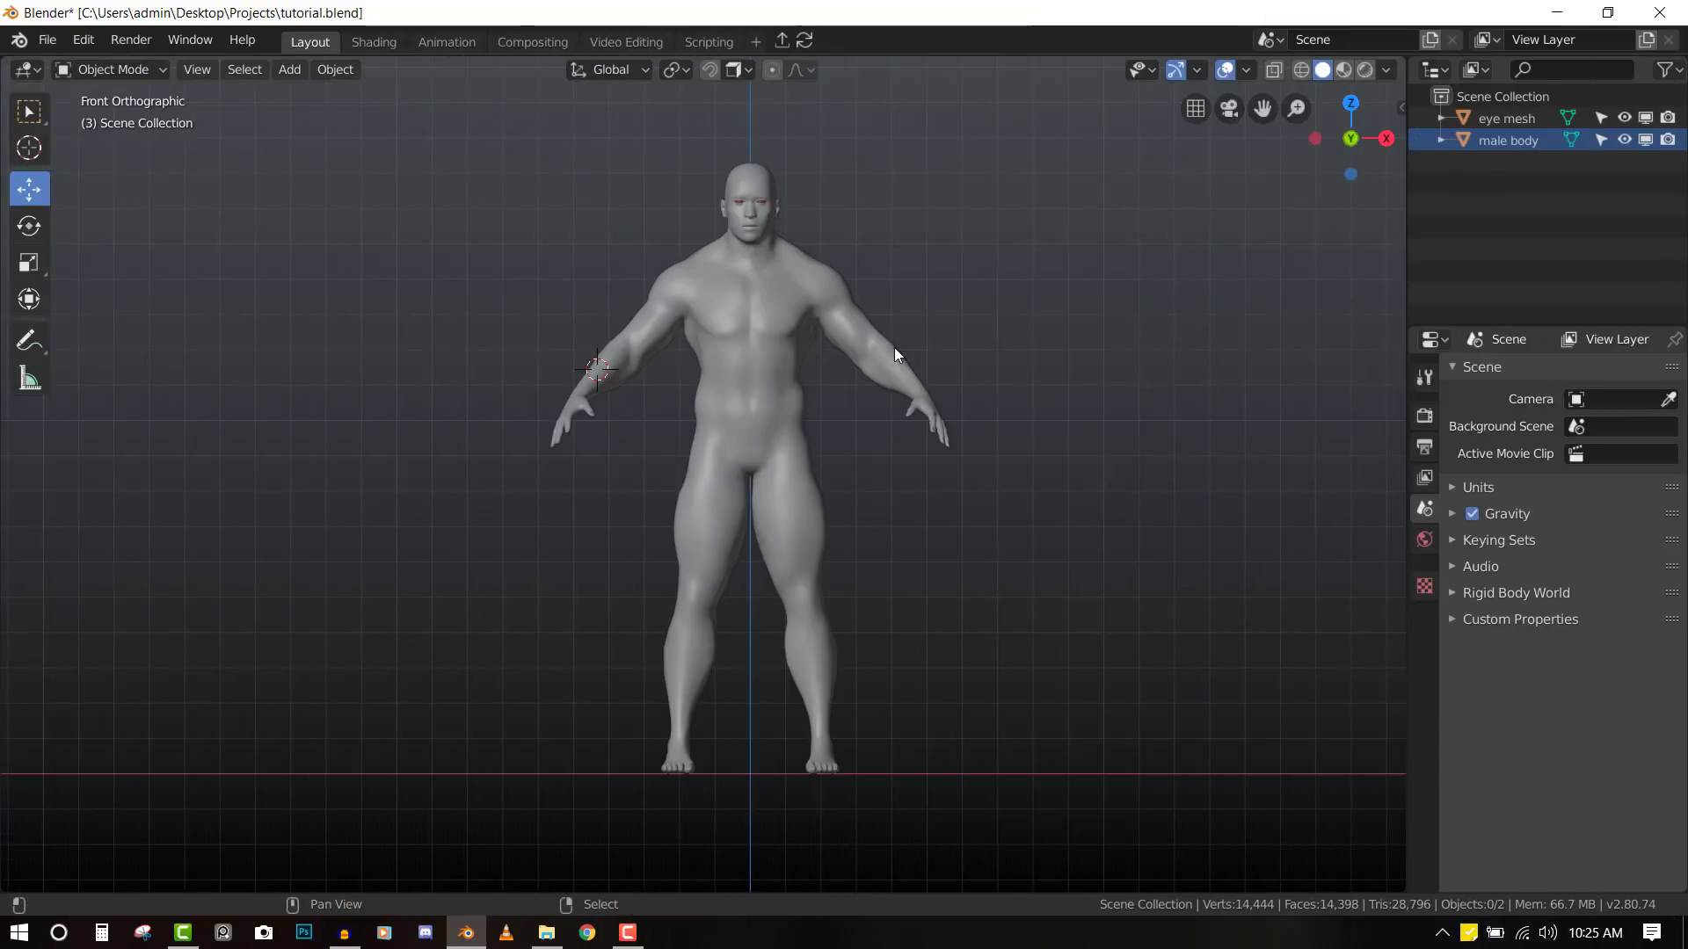
{"action": "key", "text": "shift+s"}
{"action": "left_click", "coordinate": [903, 485]}
{"action": "scroll", "coordinate": [364, 202], "scroll_direction": "down", "scroll_amount": 2}
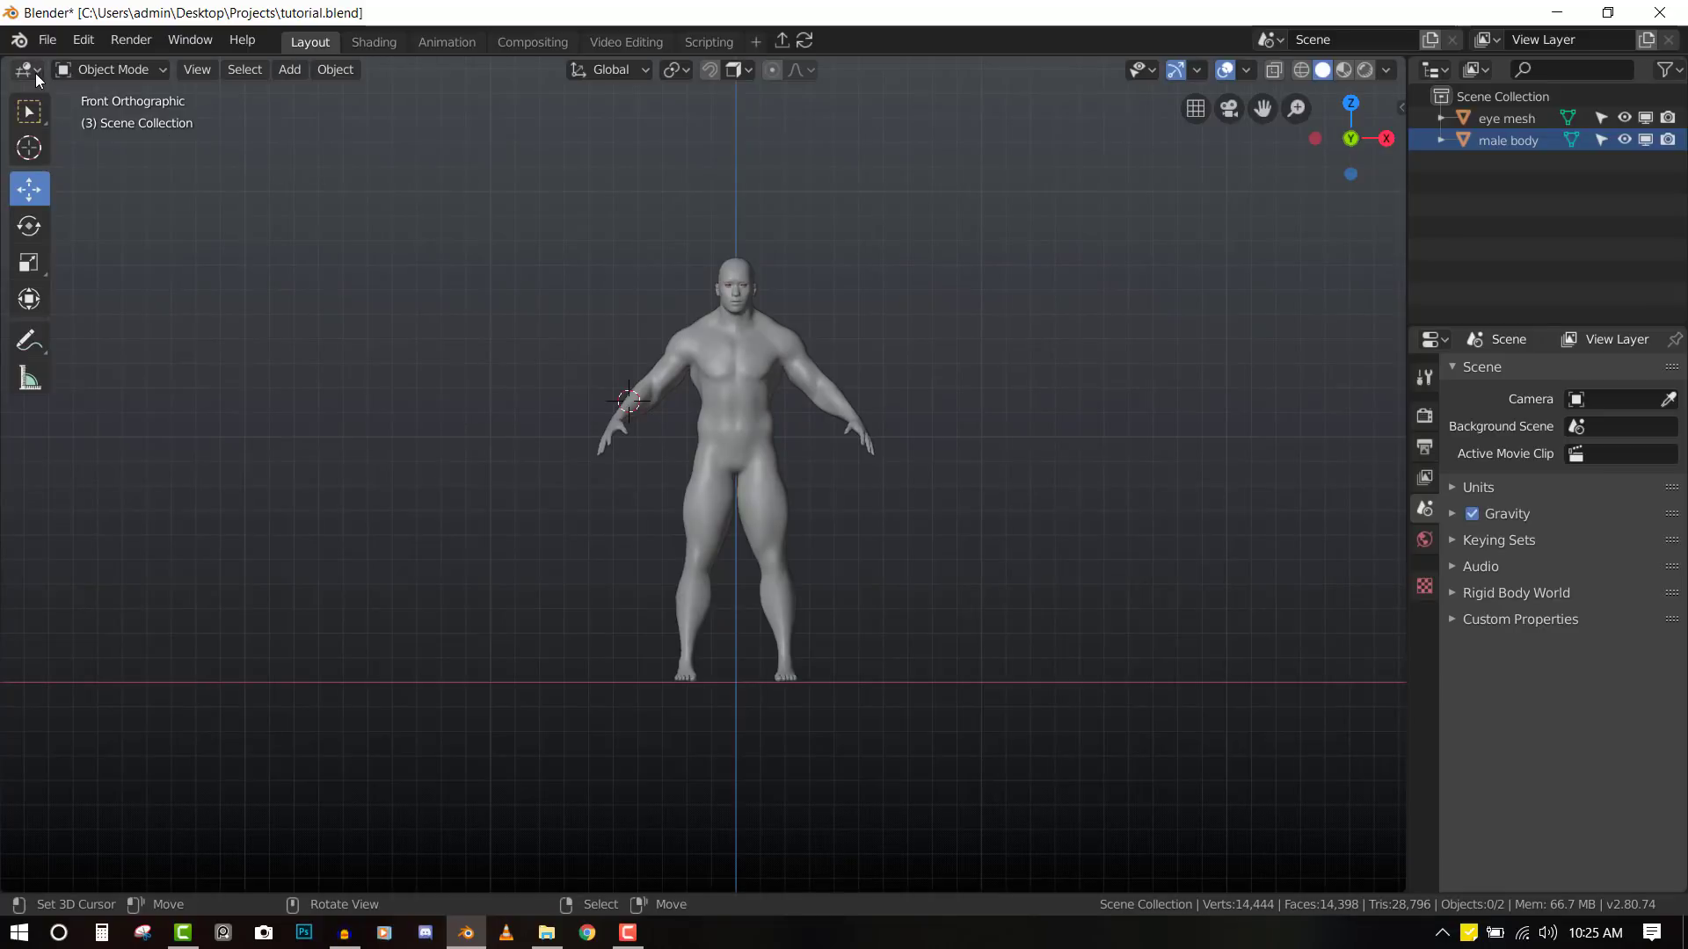
- Make sure the Rigging: Rigify add-on is enabled in the preferences, then collapse its details
{"action": "left_click", "coordinate": [97, 47]}
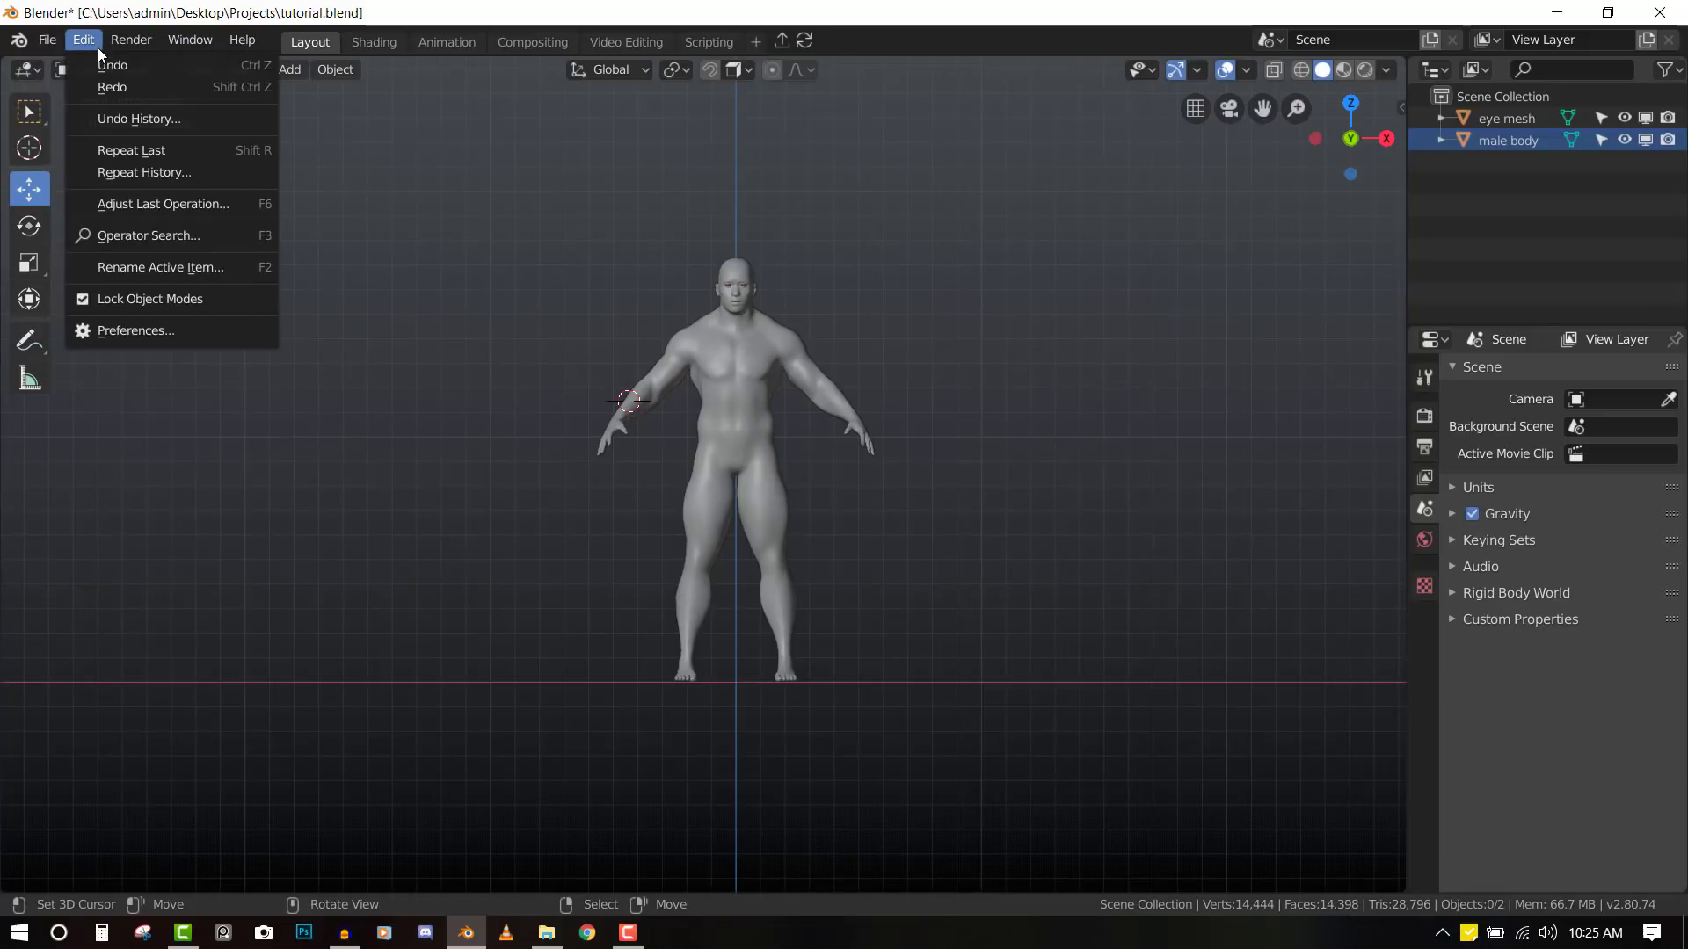
{"action": "left_click", "coordinate": [169, 329]}
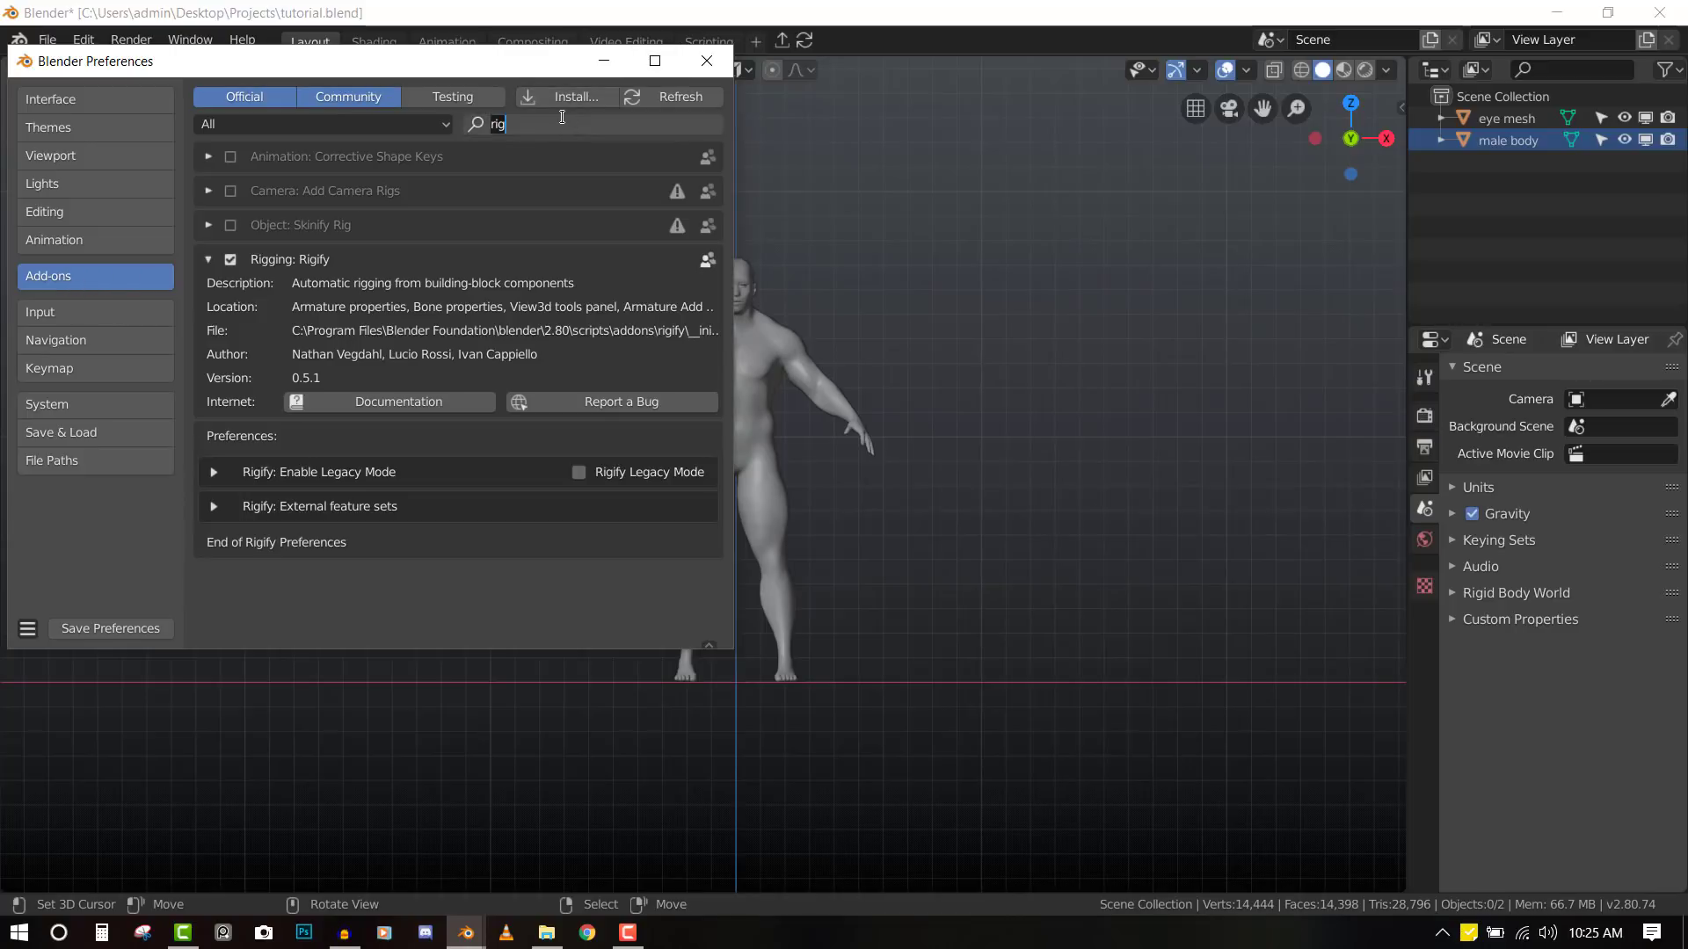
{"action": "left_click", "coordinate": [226, 262]}
{"action": "left_click", "coordinate": [226, 262]}
{"action": "left_click", "coordinate": [208, 260]}
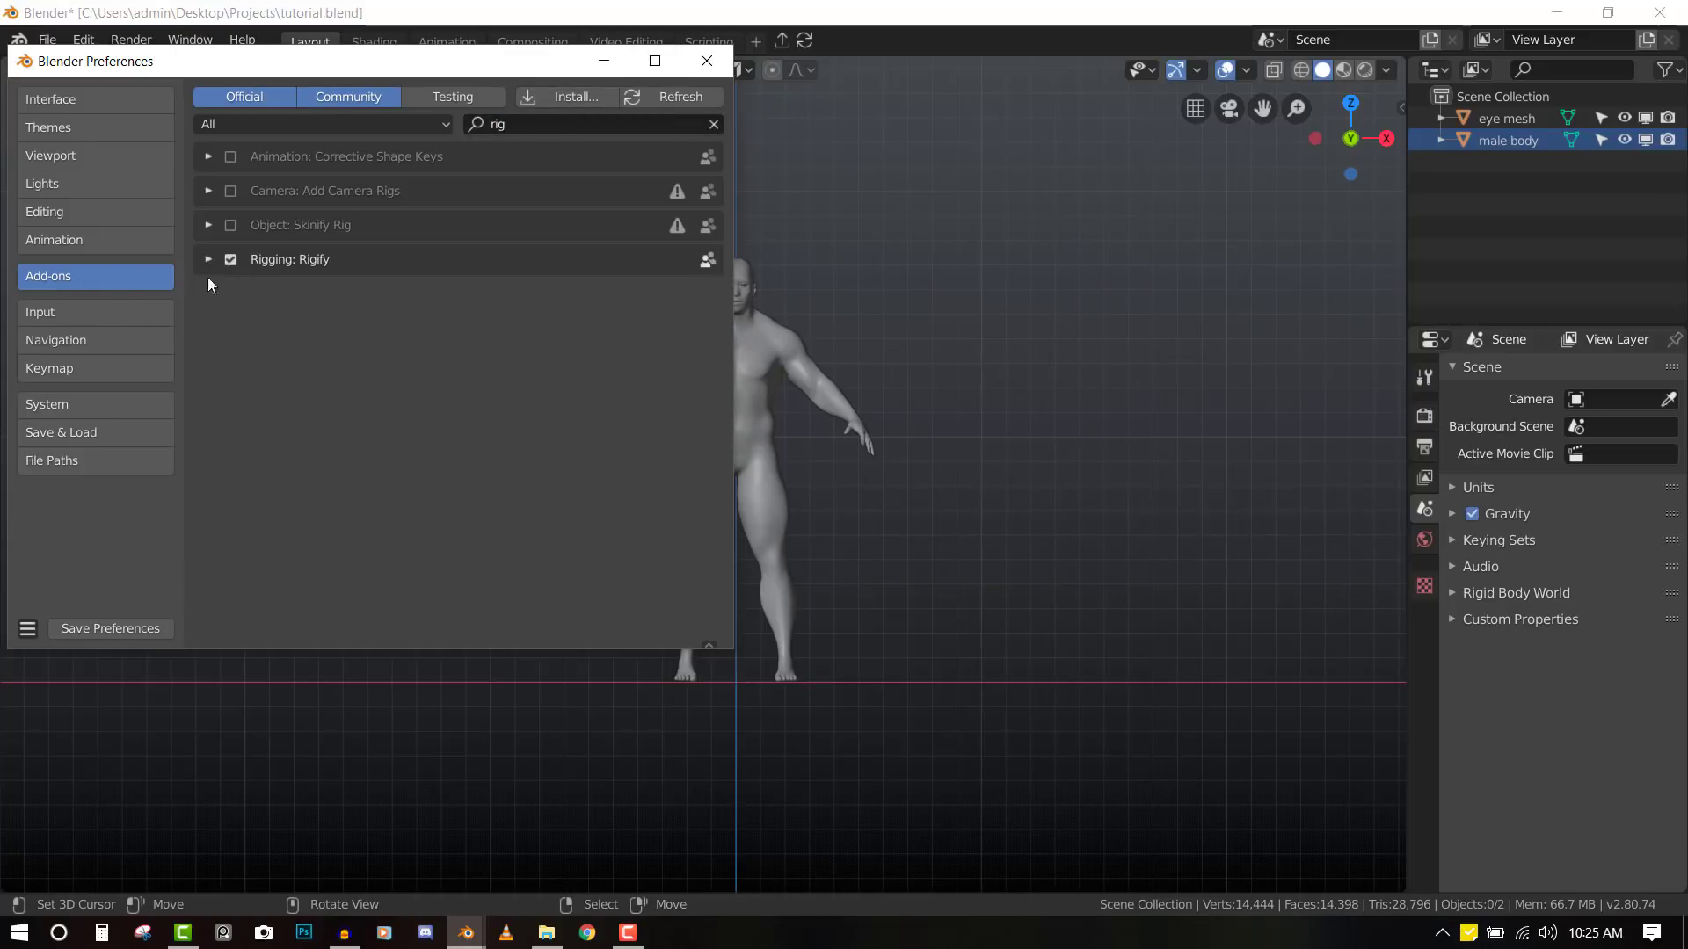
{"action": "left_click", "coordinate": [706, 61]}
- Select the male body mesh and check how its feet stand on the ground grid
{"action": "scroll", "coordinate": [923, 527], "scroll_direction": "up", "scroll_amount": 3}
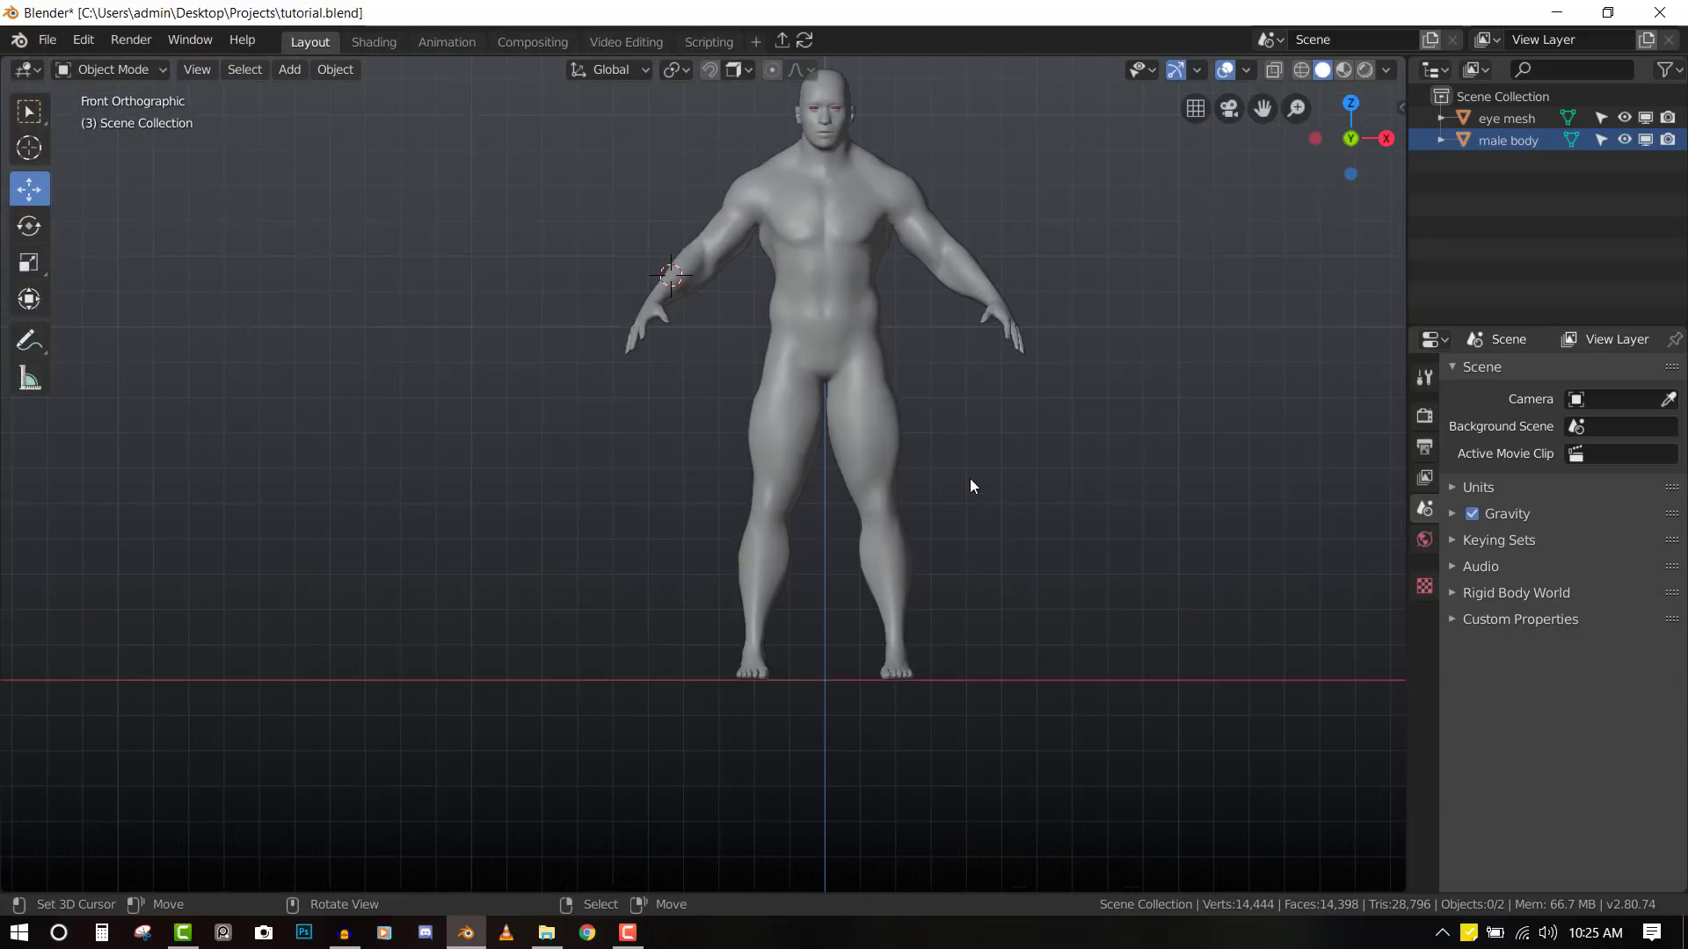
{"action": "left_click", "coordinate": [809, 335]}
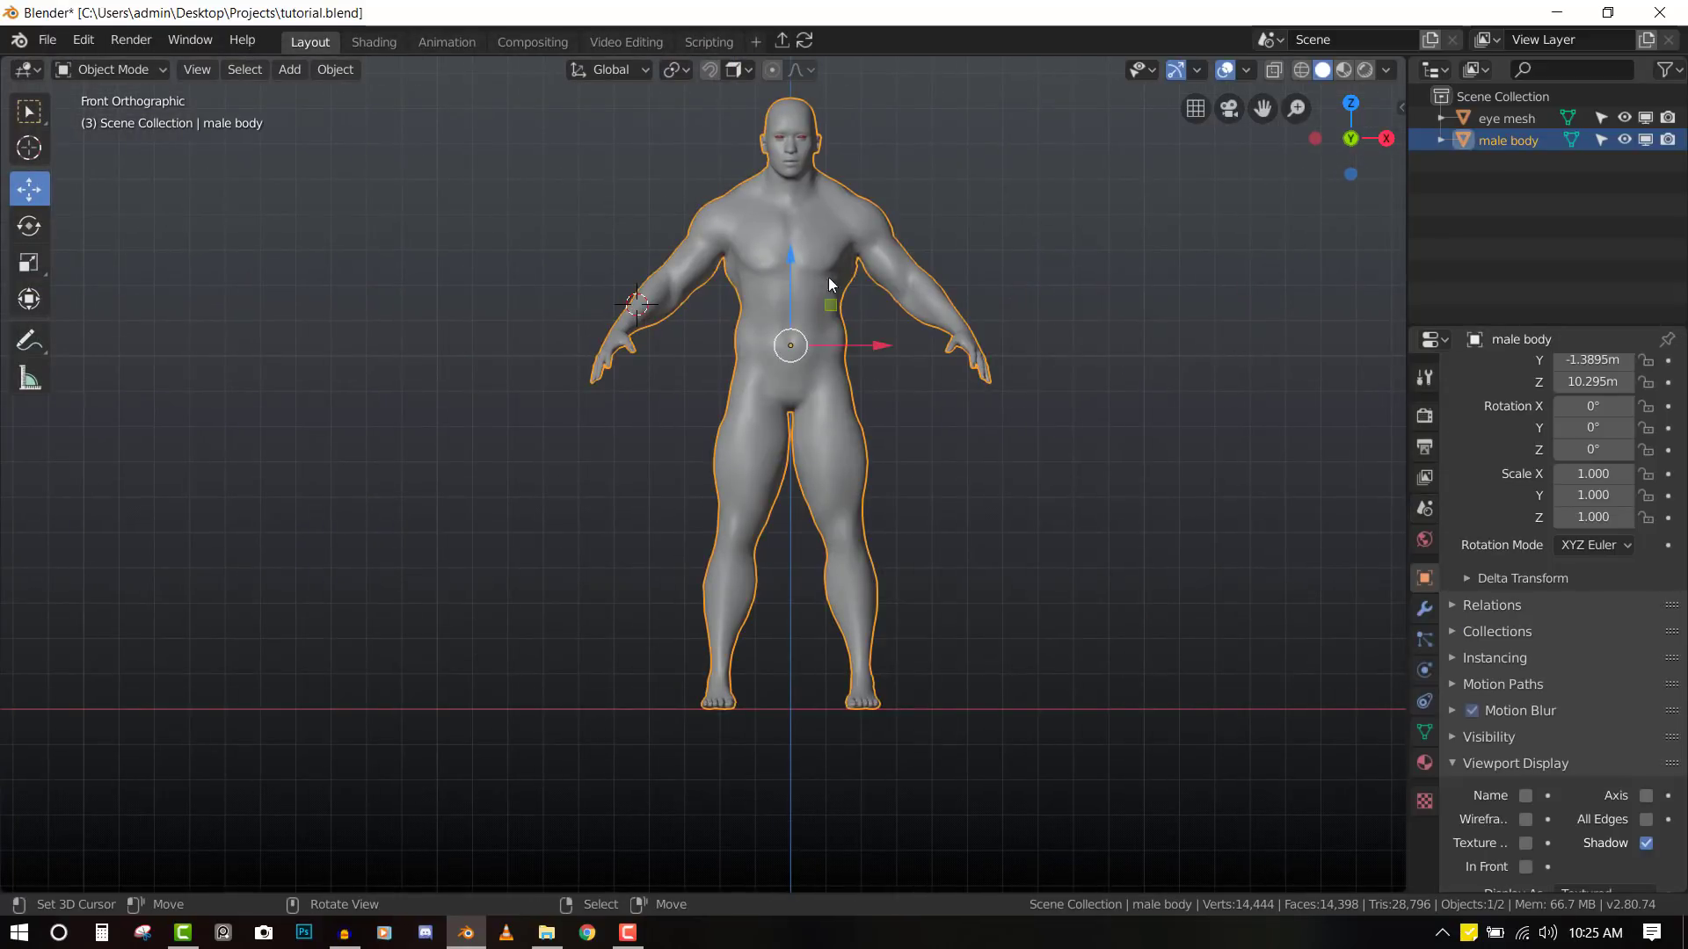
{"action": "middle_click_drag", "start_coordinate": [768, 309], "coordinate": [717, 306], "text": "shift"}
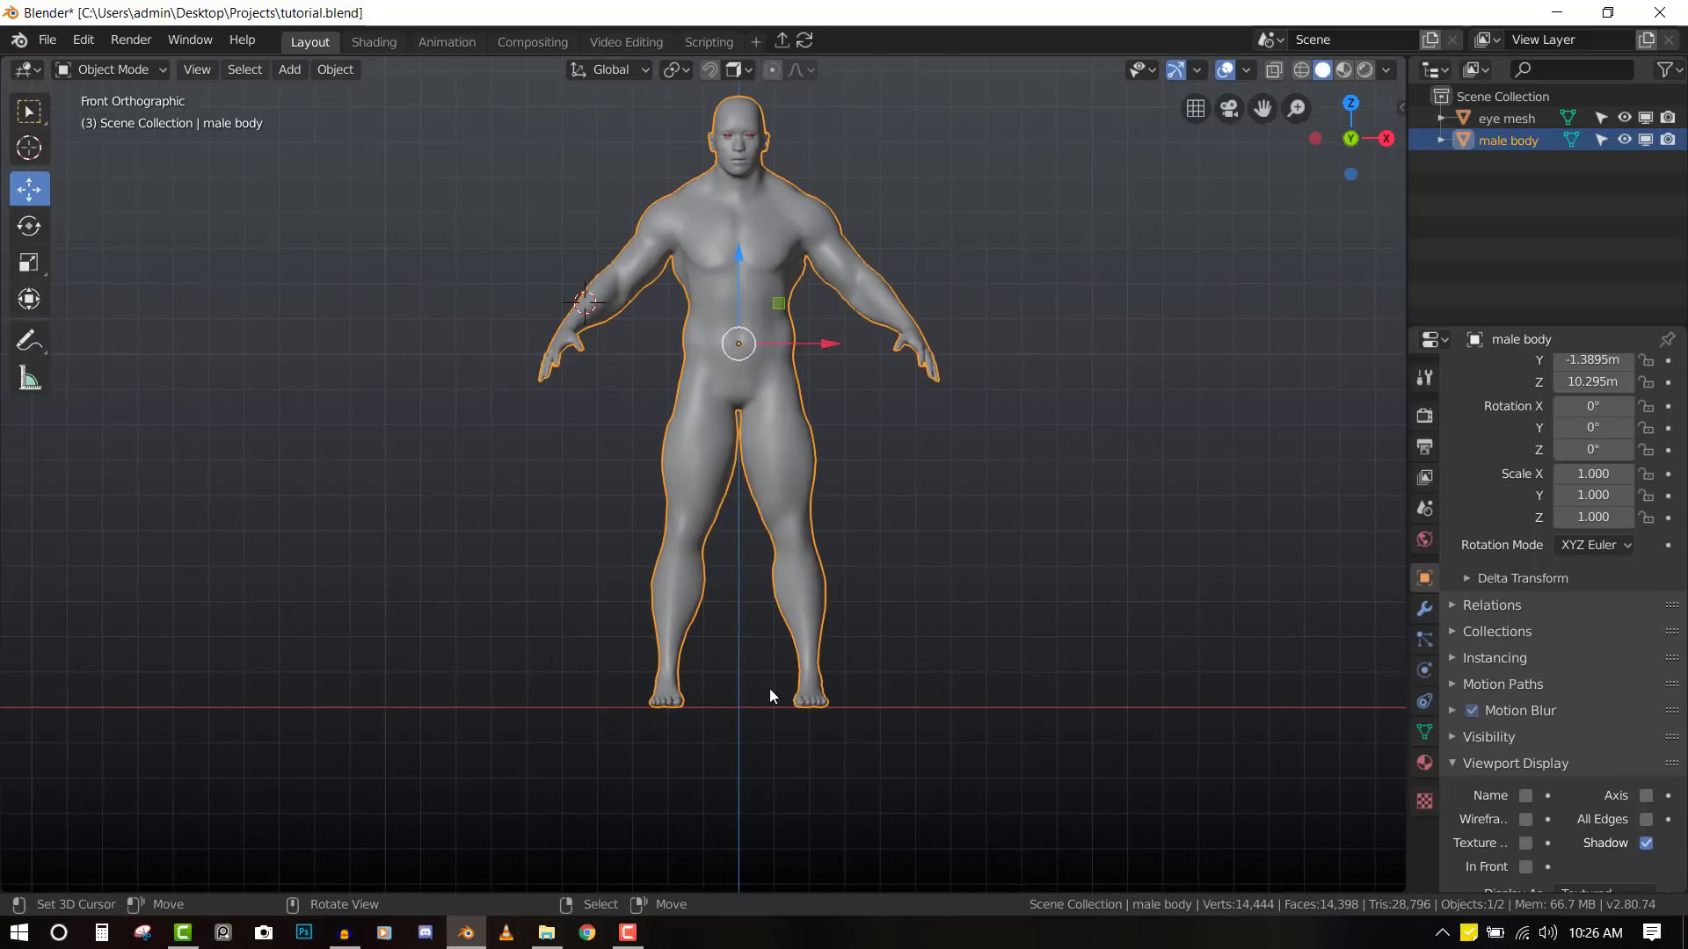
{"action": "middle_click_drag", "start_coordinate": [809, 592], "coordinate": [686, 365]}
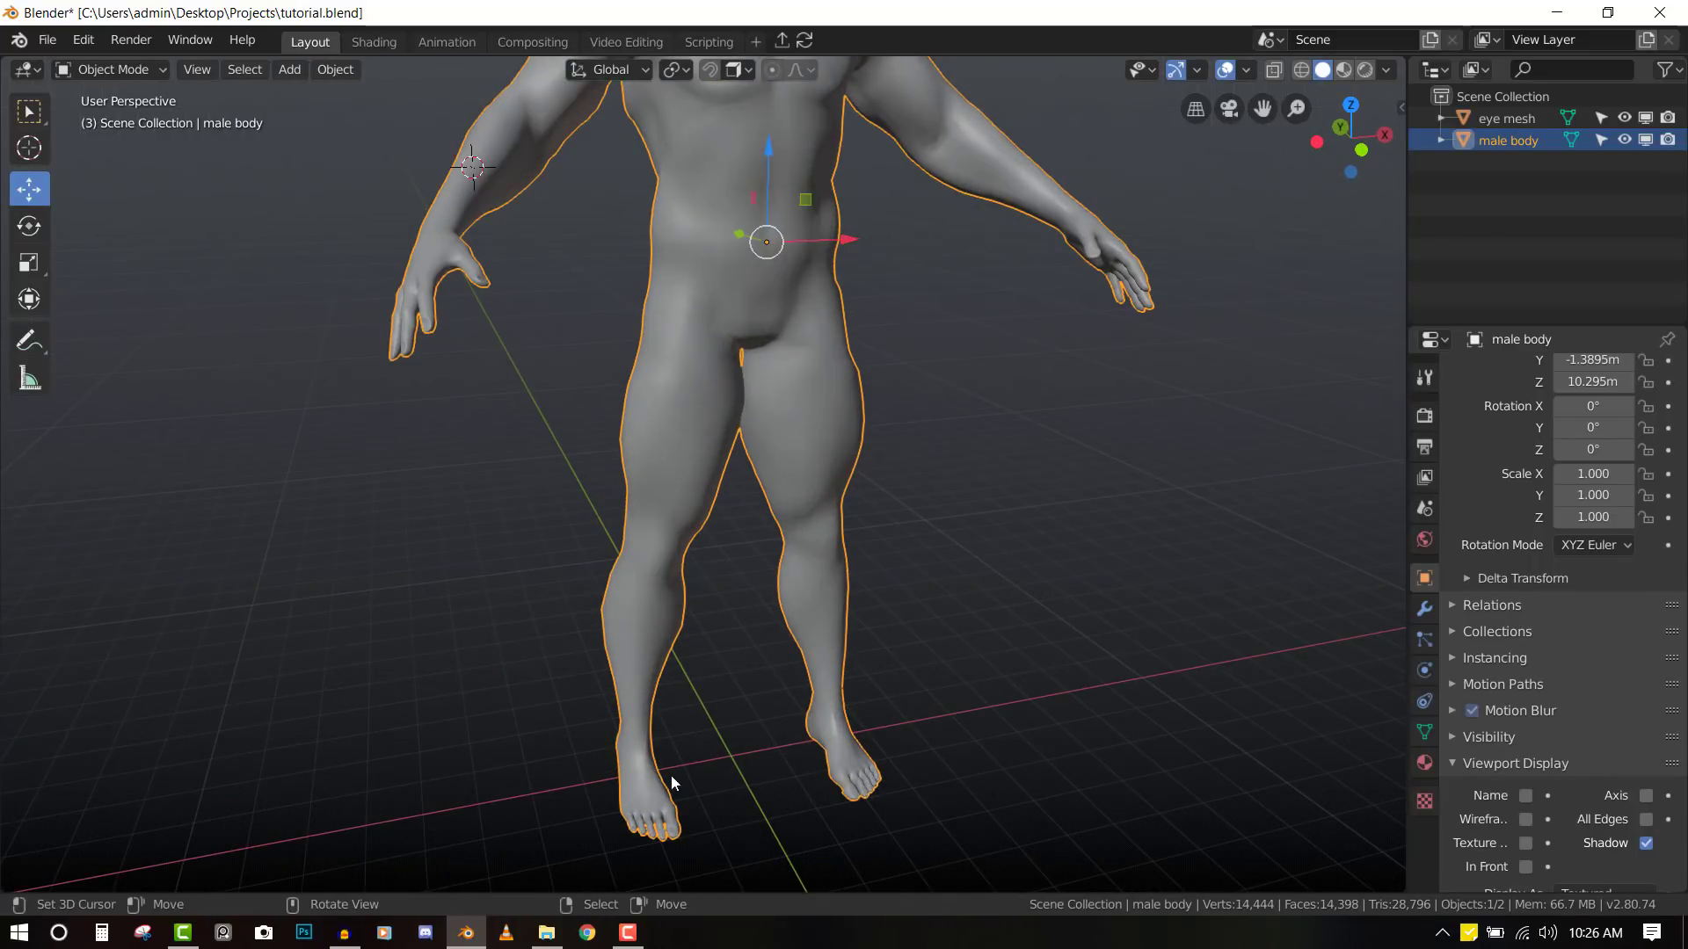
{"action": "key", "text": "KP_1"}
{"action": "scroll", "coordinate": [802, 704], "scroll_direction": "up", "scroll_amount": 3}
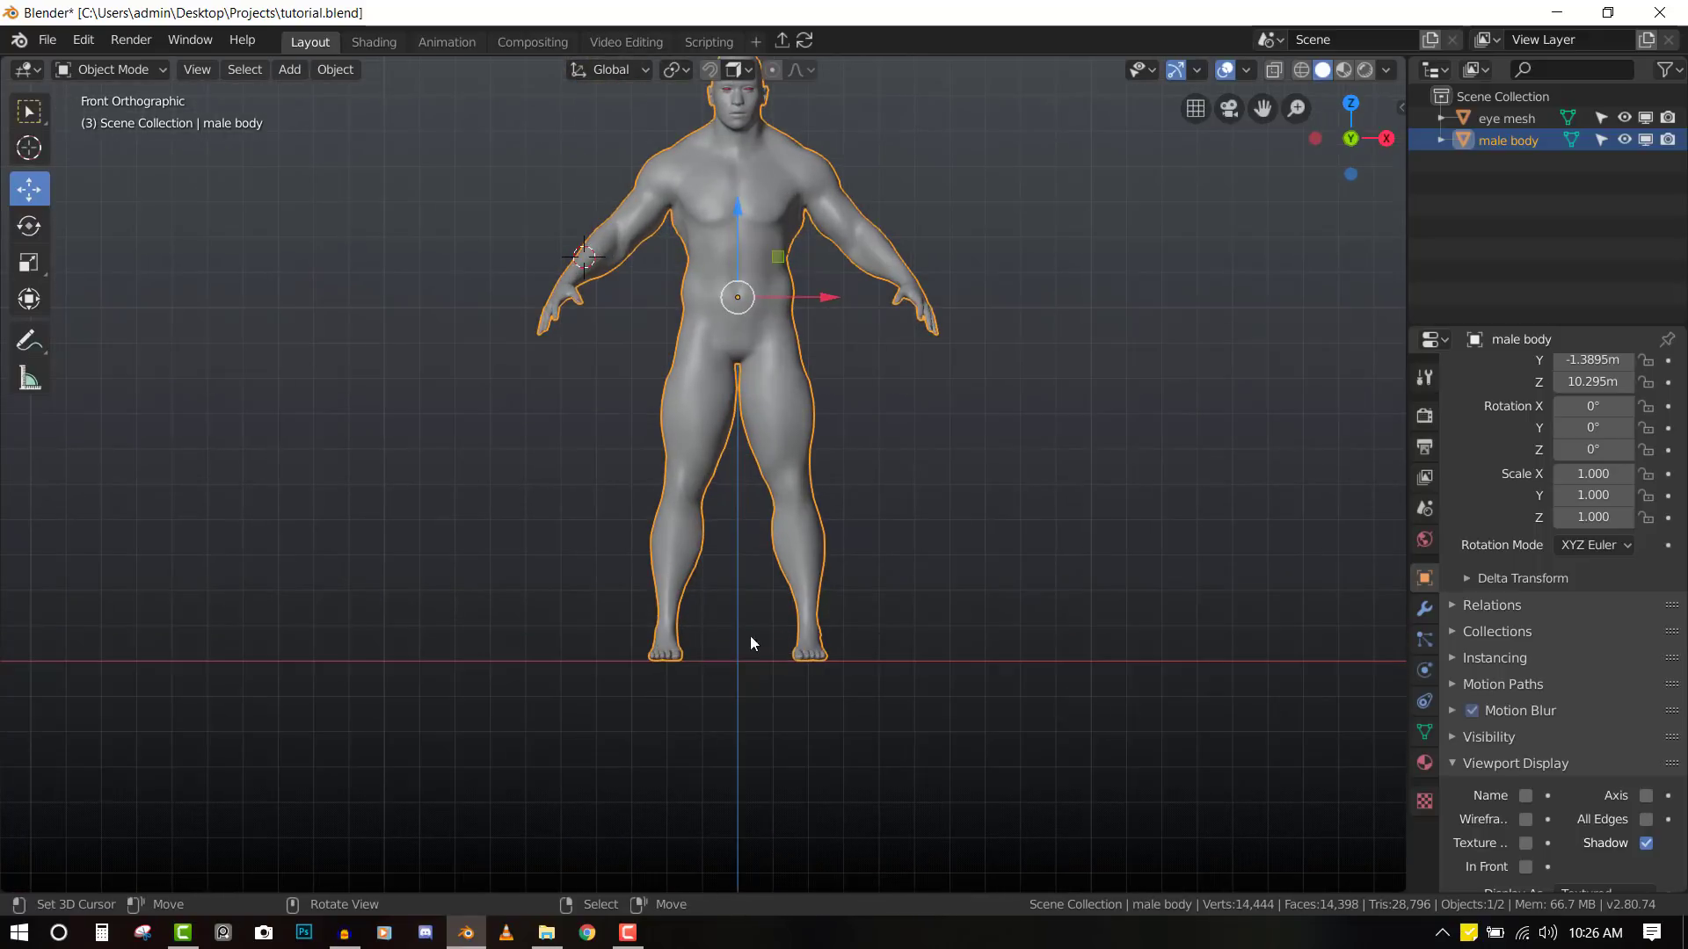
- In Edit Mode, snap the 3D cursor to the two selected foot vertices, and return to Object Mode
{"action": "key", "text": "Tab"}
{"action": "scroll", "coordinate": [1007, 591], "scroll_direction": "up", "scroll_amount": 3}
{"action": "middle_click_drag", "start_coordinate": [970, 608], "coordinate": [897, 402], "text": "shift"}
{"action": "middle_click_drag", "start_coordinate": [723, 659], "coordinate": [649, 691]}
{"action": "middle_click_drag", "start_coordinate": [652, 560], "coordinate": [694, 667]}
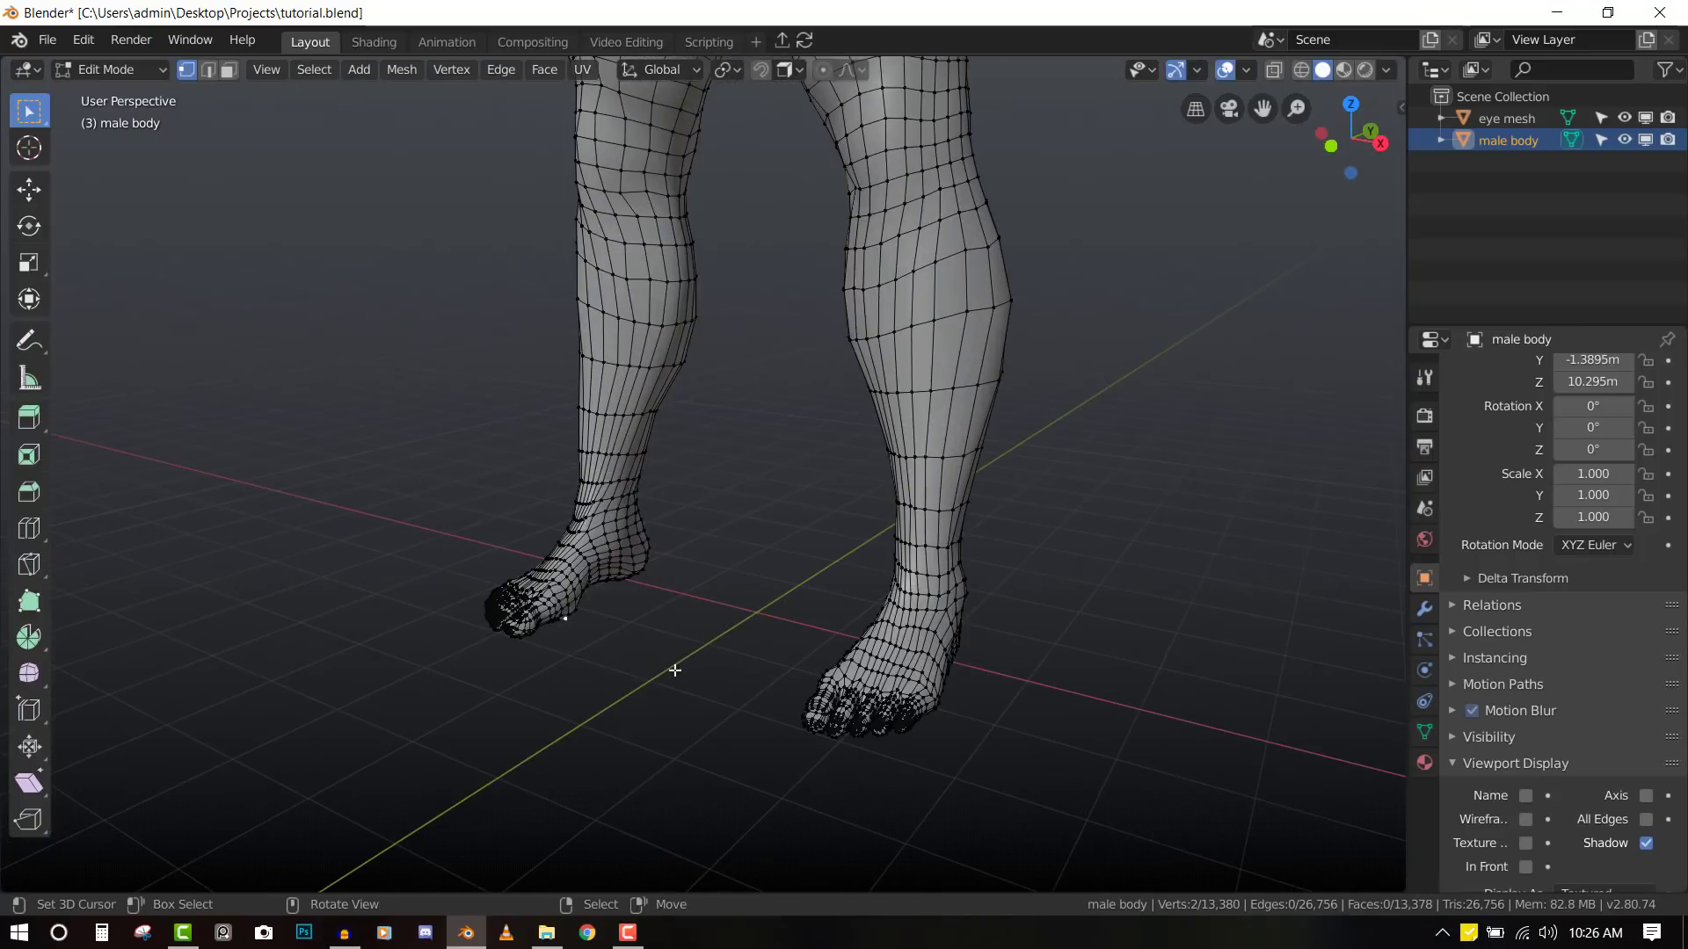
{"action": "key", "text": "KP_1"}
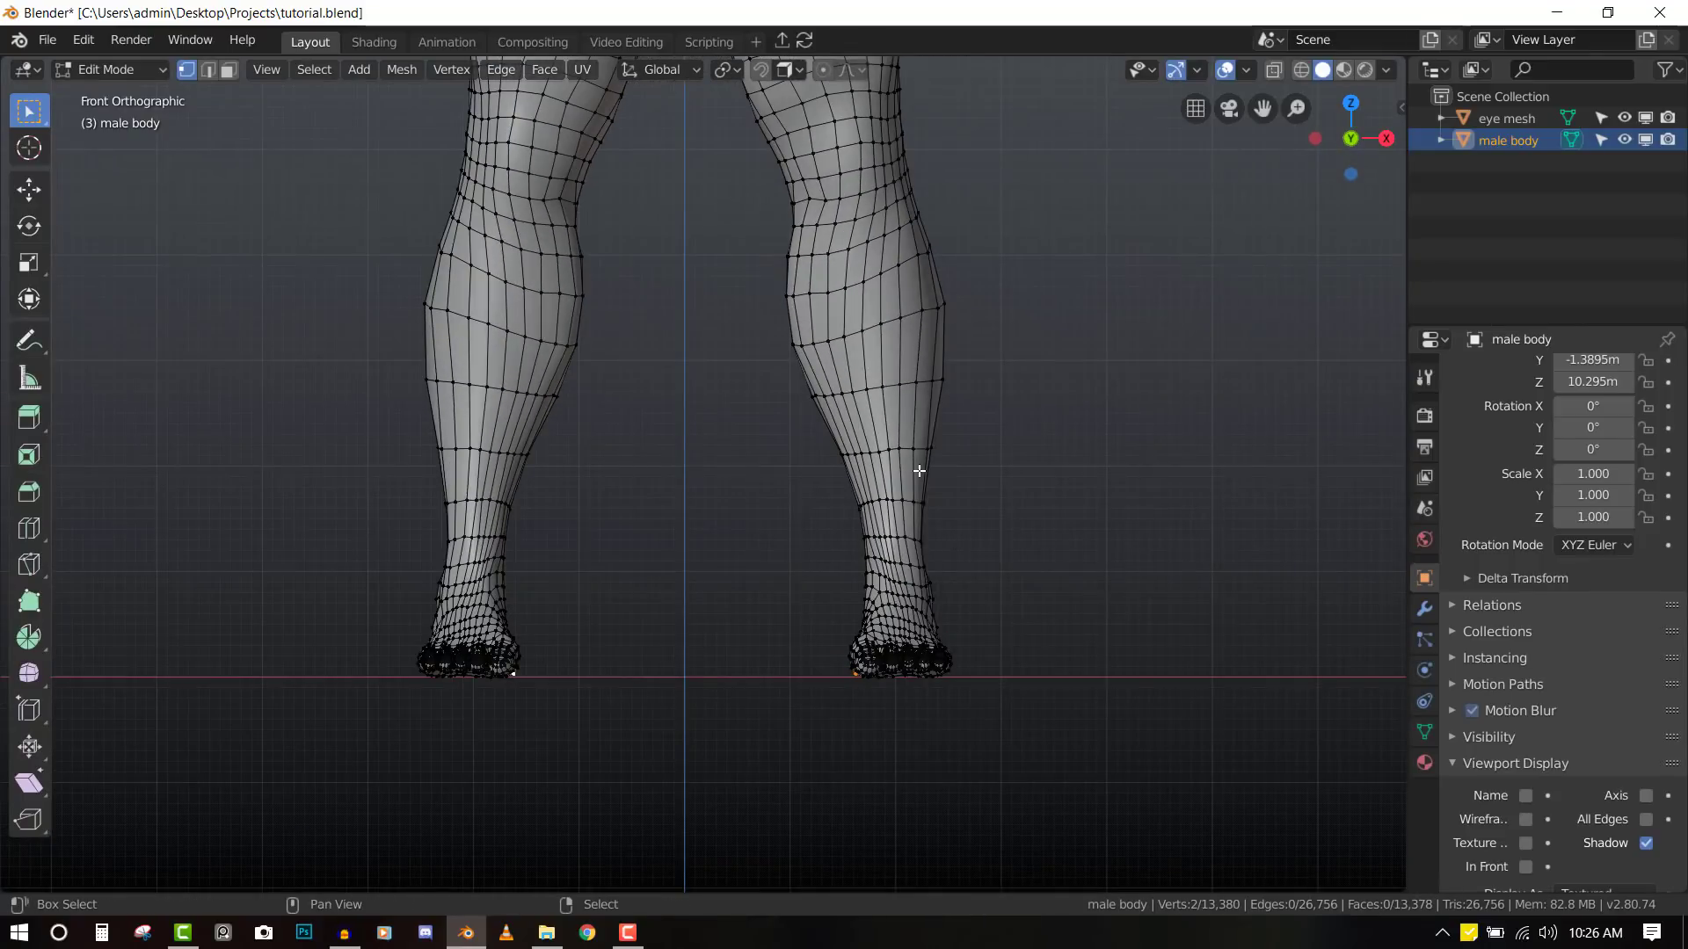
{"action": "key", "text": "shift+s"}
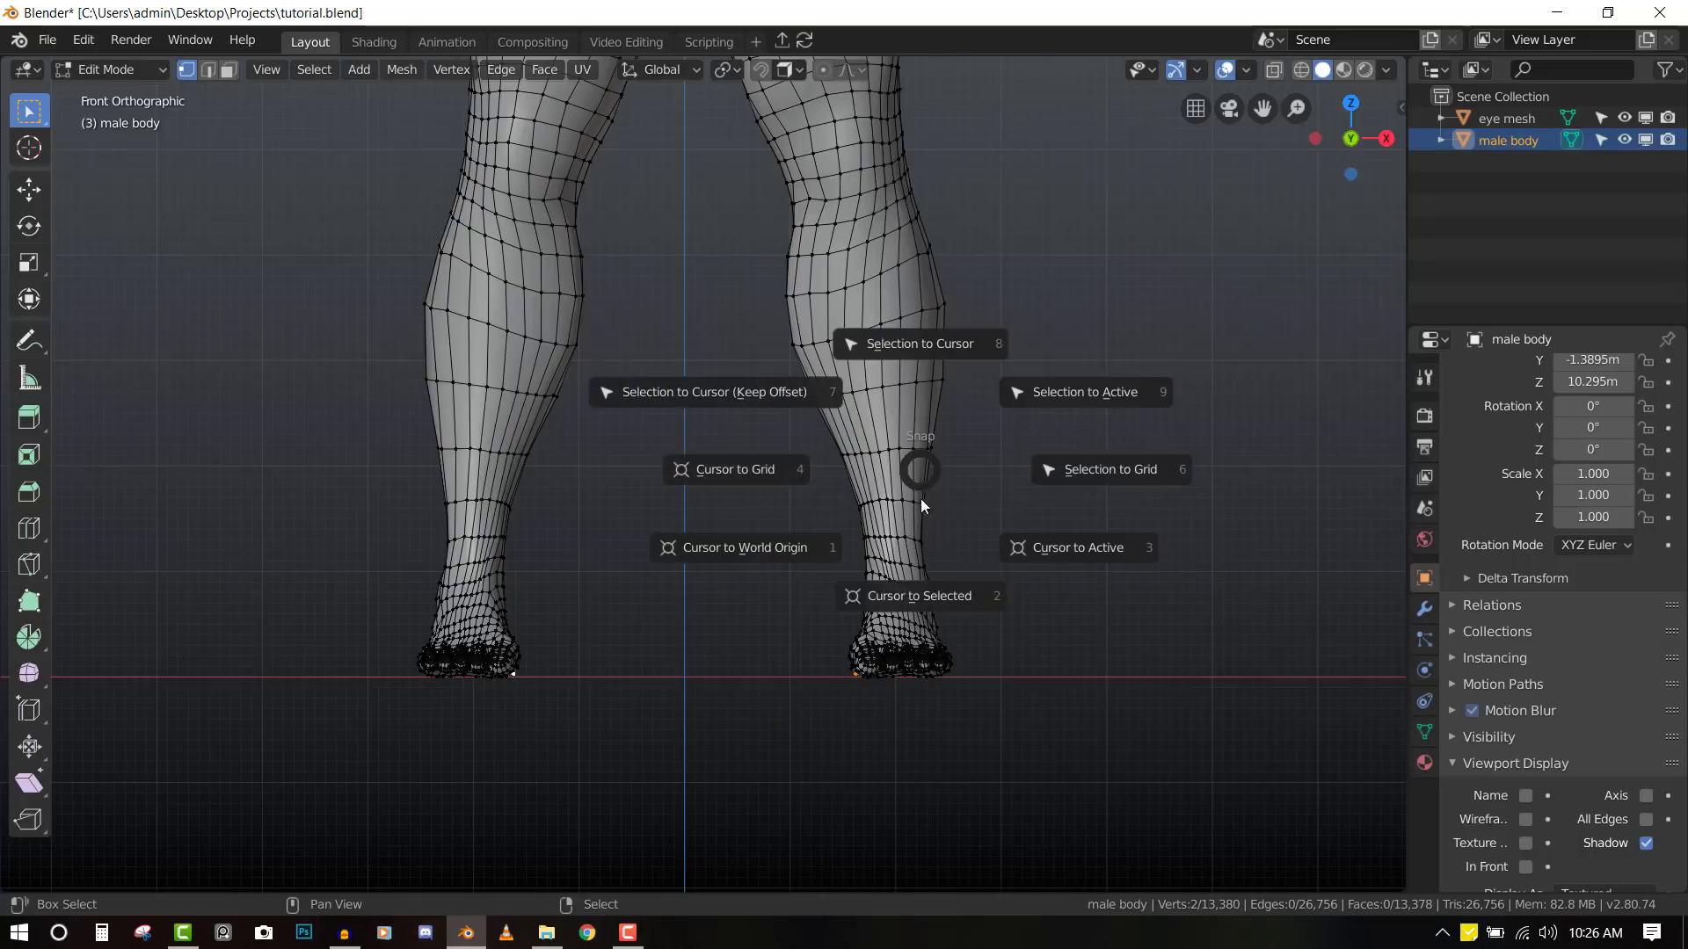
{"action": "left_click", "coordinate": [933, 597]}
{"action": "middle_click_drag", "start_coordinate": [934, 598], "coordinate": [737, 690]}
{"action": "scroll", "coordinate": [716, 712], "scroll_direction": "up", "scroll_amount": 4}
{"action": "scroll", "coordinate": [1021, 404], "scroll_direction": "down", "scroll_amount": 5}
{"action": "key", "text": "Tab"}
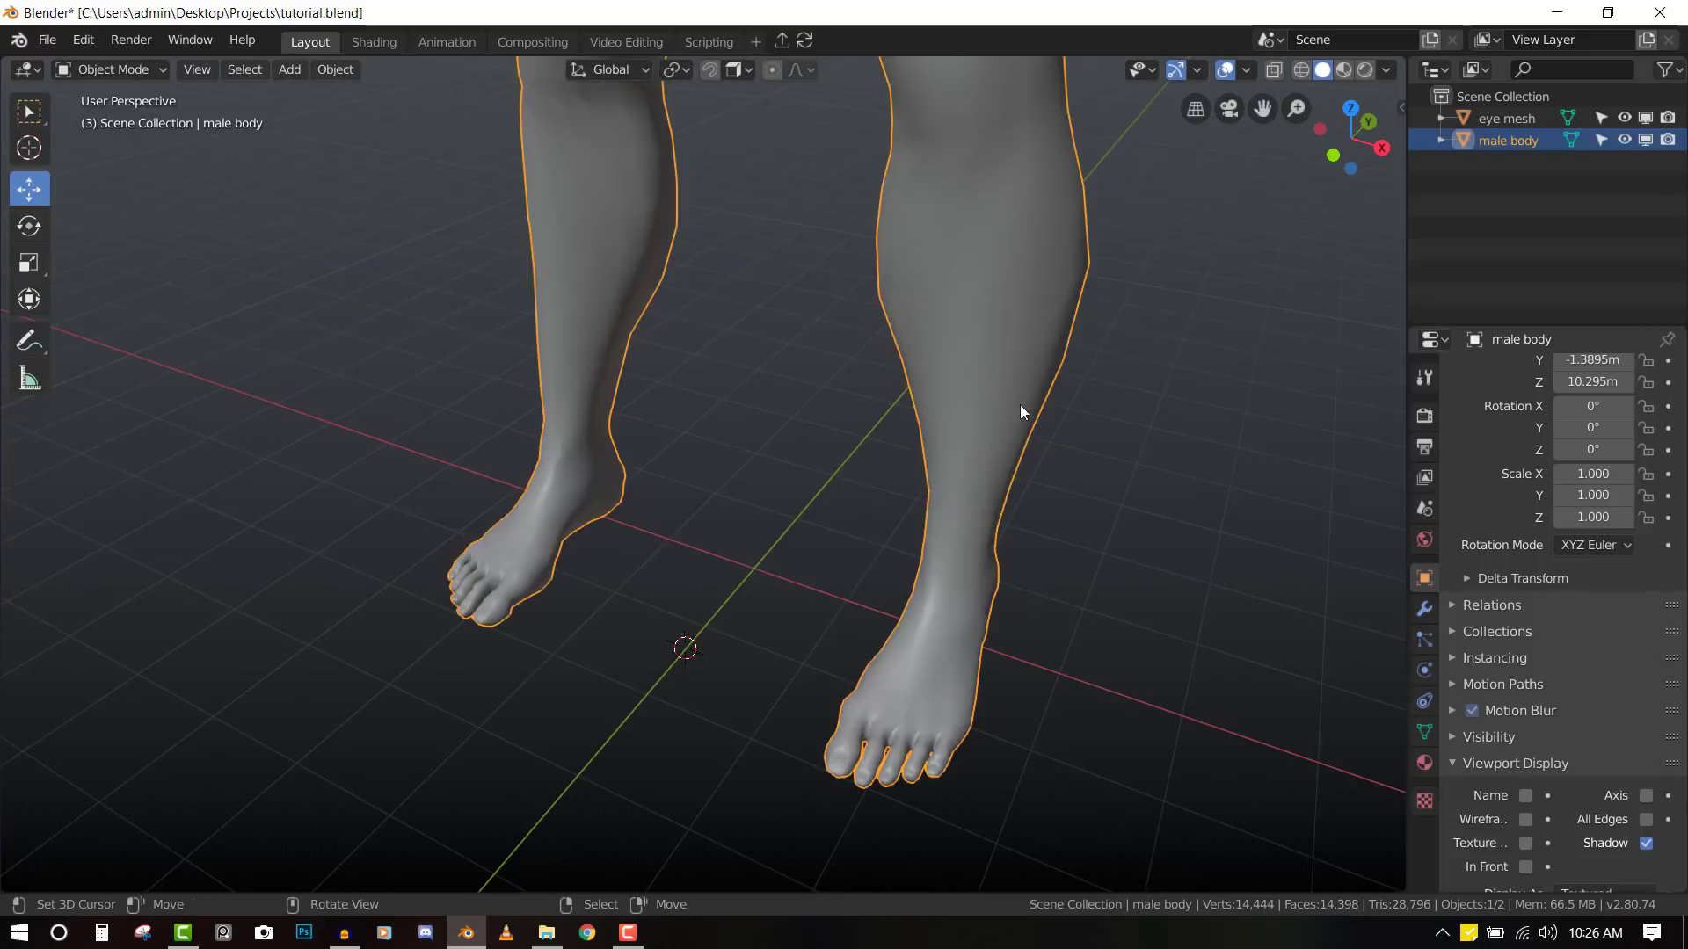
- Add a Human (Meta-Rig) armature at the 3D cursor between the feet
{"action": "key", "text": "KP_1"}
{"action": "key", "text": "shift+a"}
{"action": "mouse_move", "coordinate": [1083, 235]}
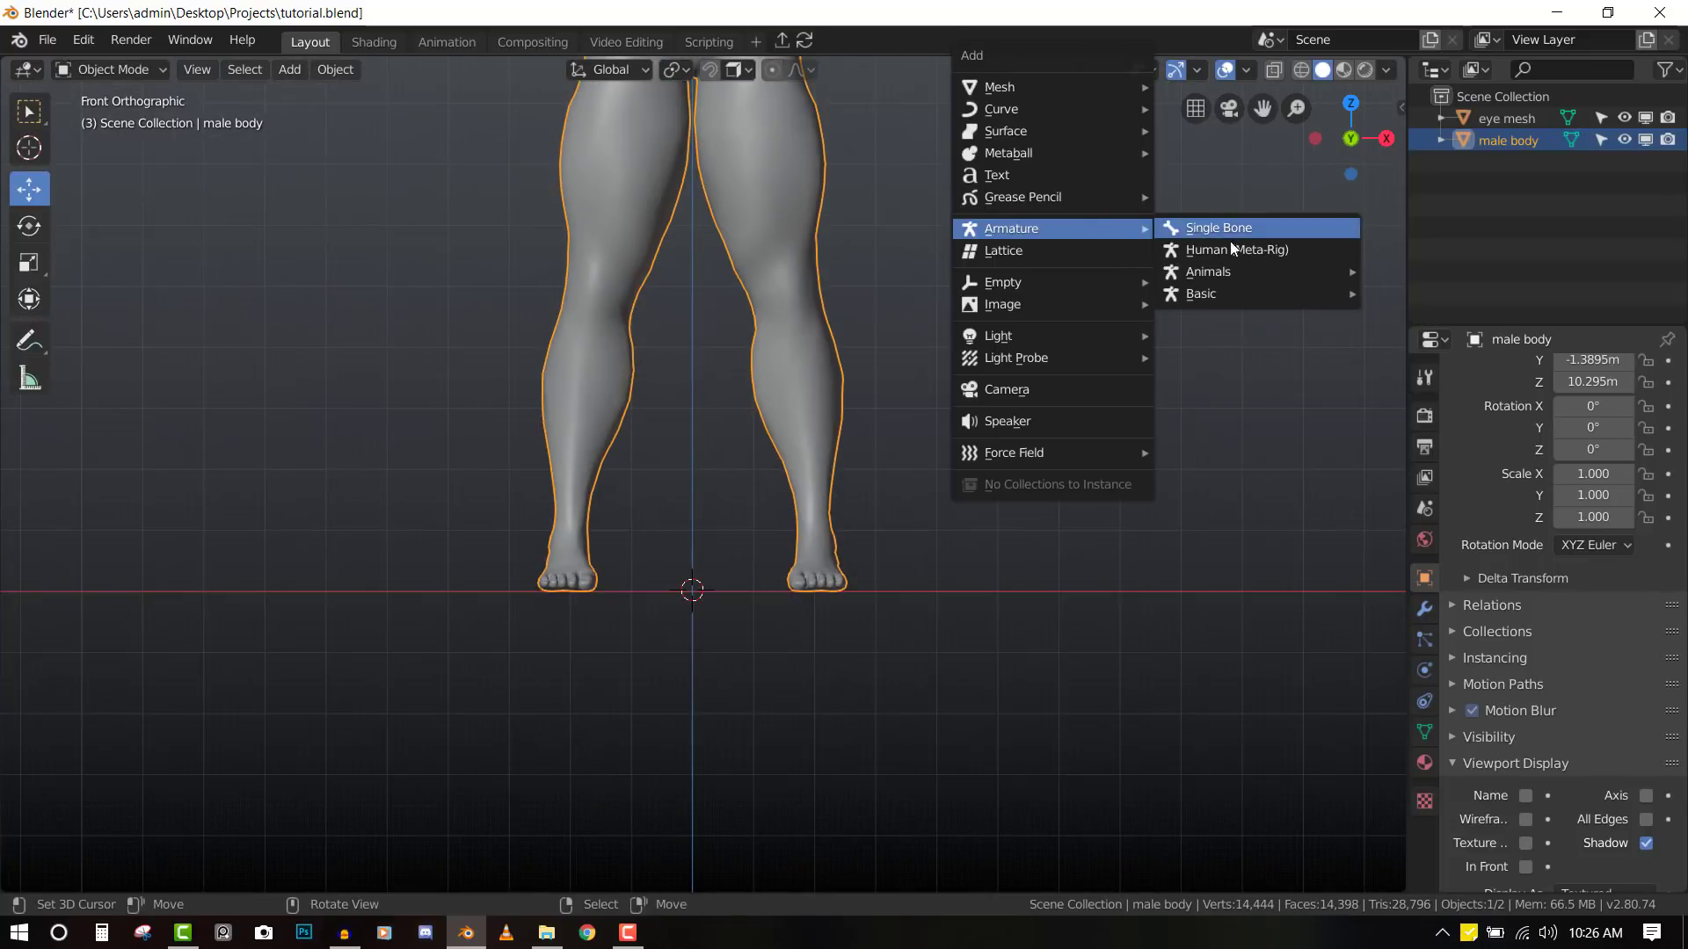
{"action": "left_click", "coordinate": [1232, 251]}
{"action": "scroll", "coordinate": [857, 531], "scroll_direction": "down", "scroll_amount": 6}
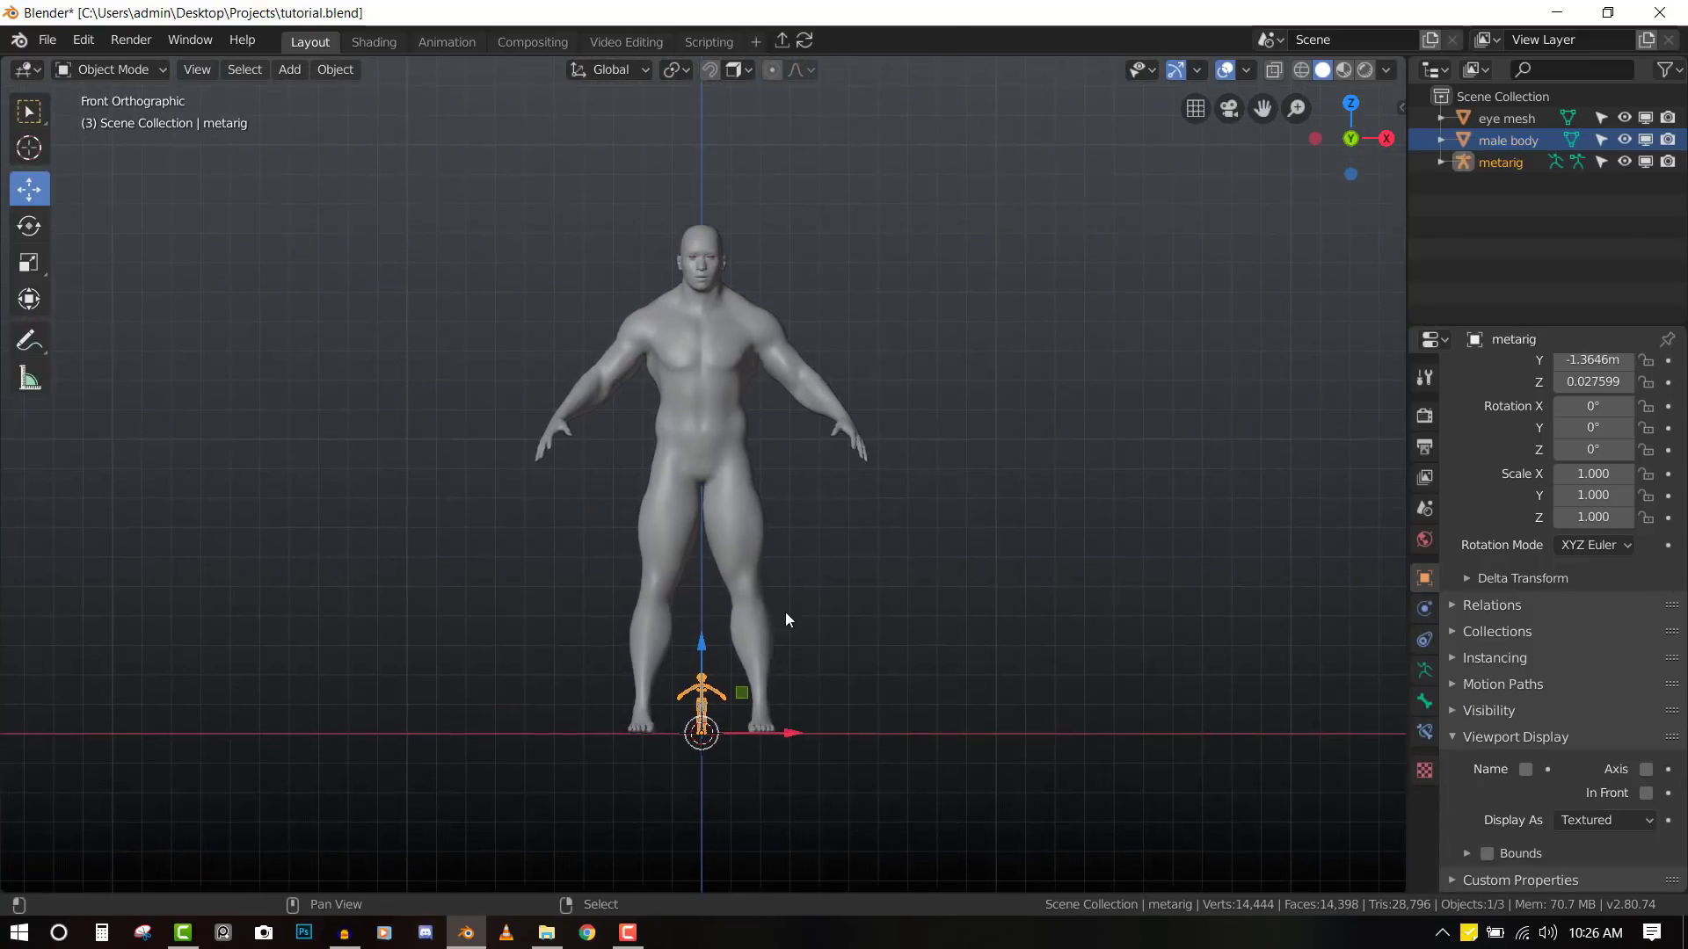
{"action": "middle_click_drag", "start_coordinate": [825, 591], "coordinate": [789, 525]}
{"action": "scroll", "coordinate": [936, 536], "scroll_direction": "up", "scroll_amount": 3}
{"action": "scroll", "coordinate": [933, 534], "scroll_direction": "down", "scroll_amount": 3}
{"action": "key", "text": "KP_1"}
{"action": "scroll", "coordinate": [927, 274], "scroll_direction": "up", "scroll_amount": 4}
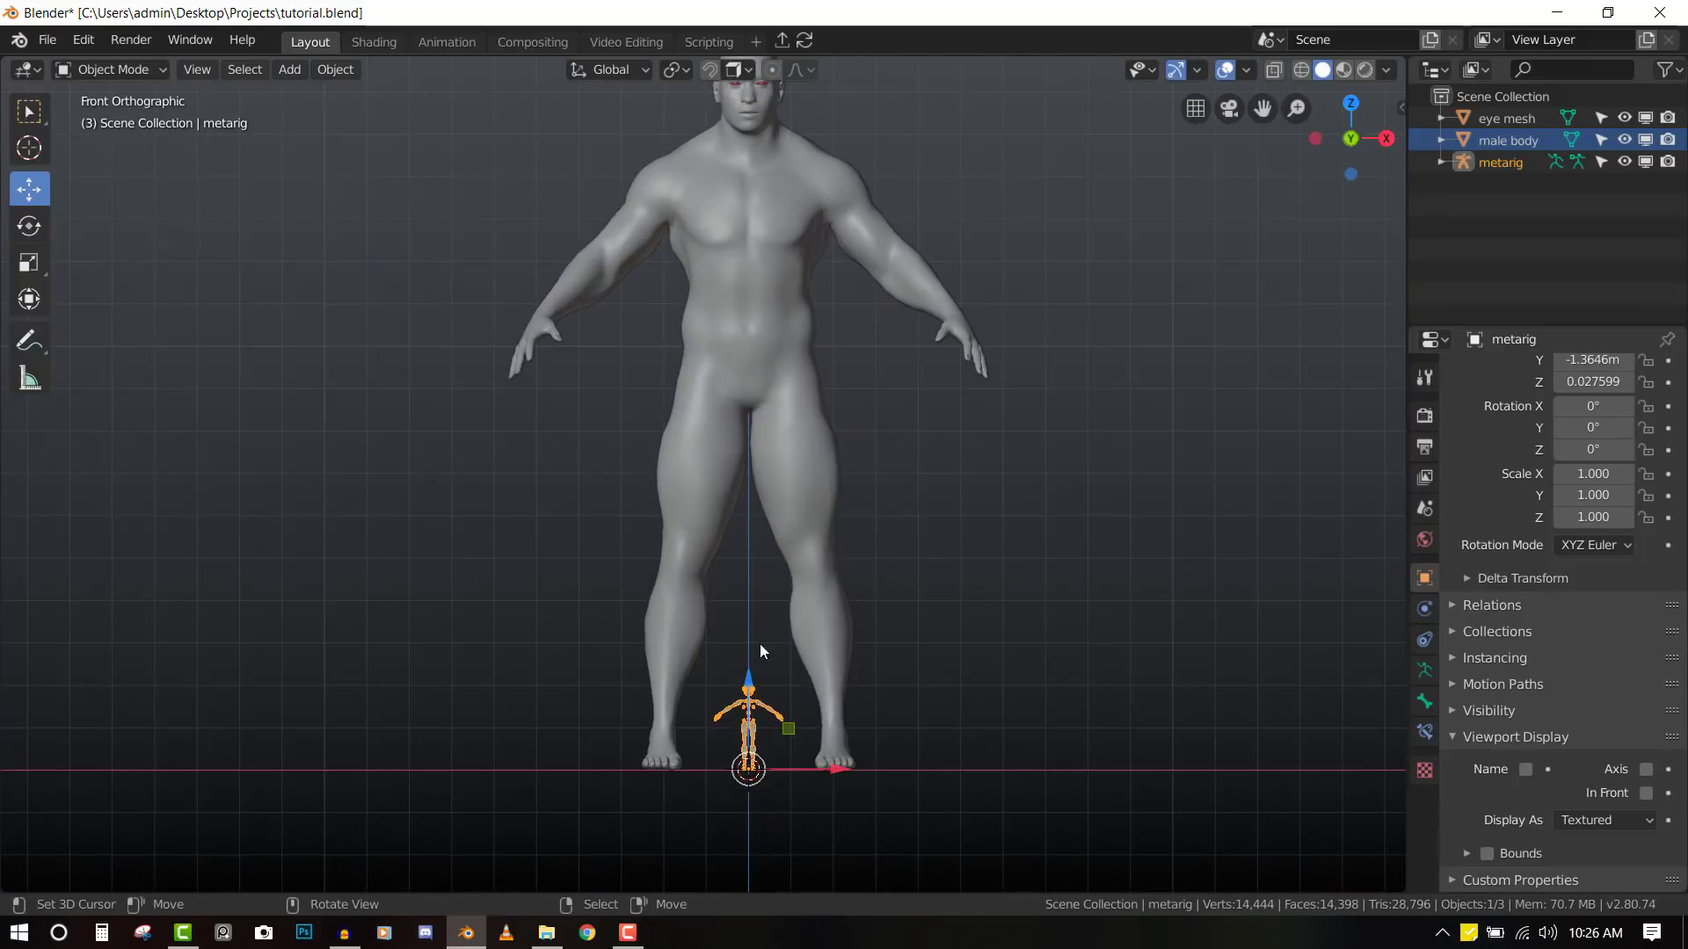
{"action": "scroll", "coordinate": [928, 472], "scroll_direction": "down", "scroll_amount": 3}
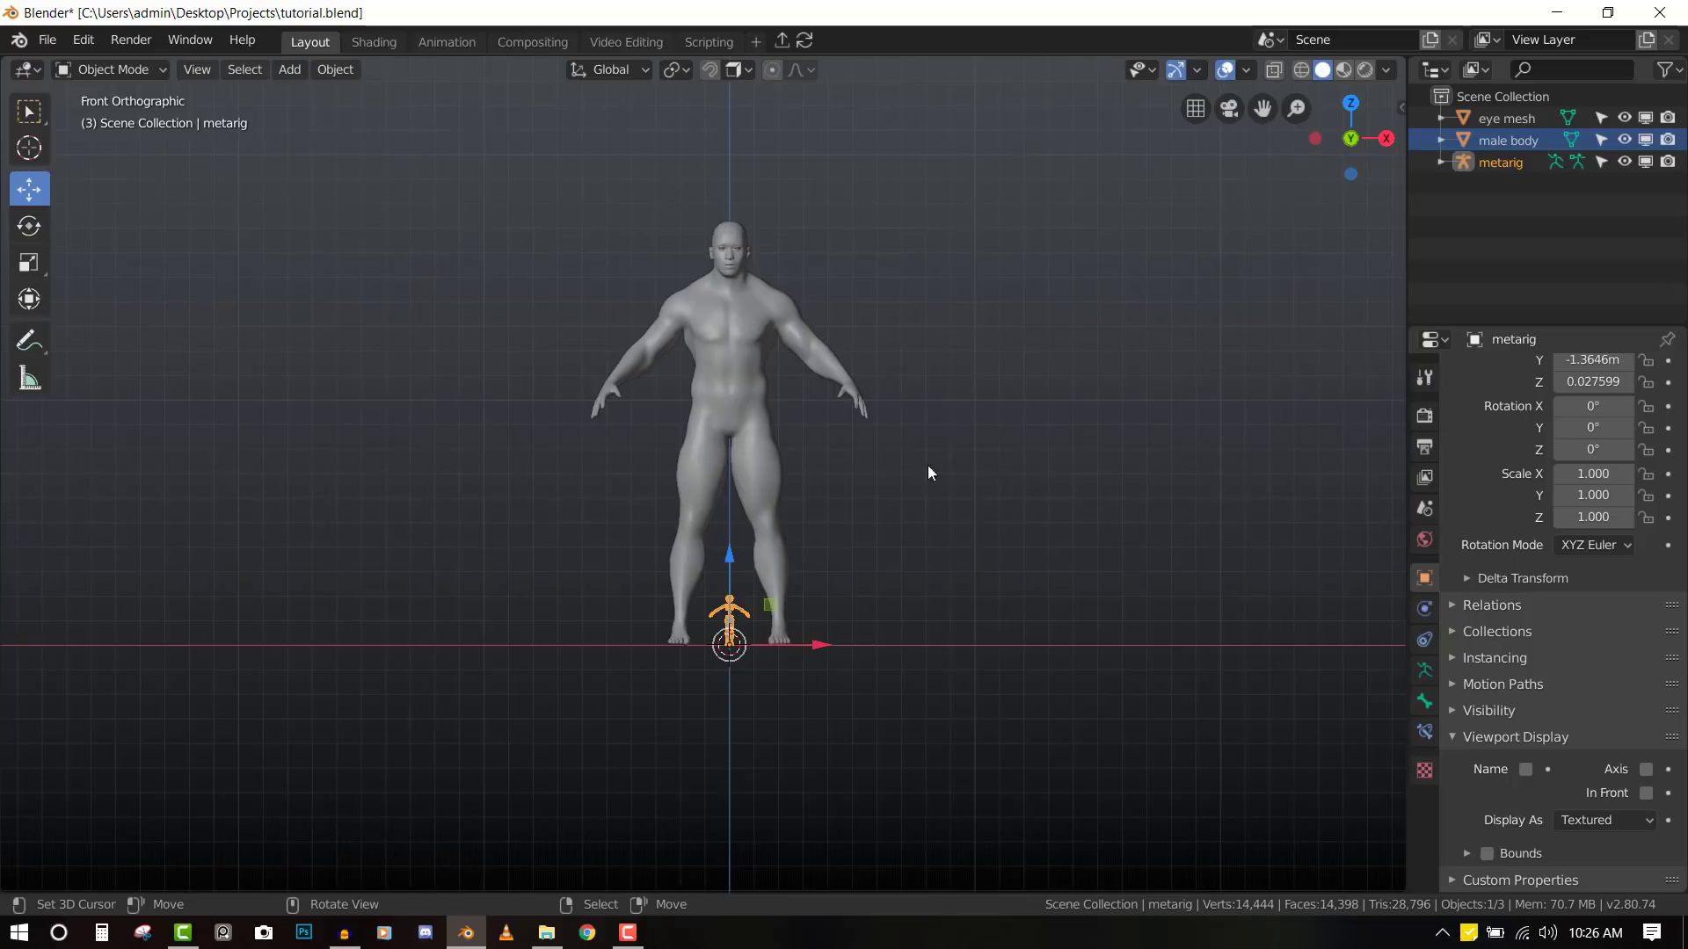
- Set the transform pivot point to the 3D cursor
{"action": "key", "text": "period"}
{"action": "left_click", "coordinate": [883, 487]}
{"action": "key", "text": "period"}
{"action": "left_click", "coordinate": [1025, 494]}
{"action": "middle_click_drag", "start_coordinate": [857, 546], "coordinate": [787, 554]}
{"action": "key", "text": "KP_1"}
{"action": "scroll", "coordinate": [821, 628], "scroll_direction": "up", "scroll_amount": 2}
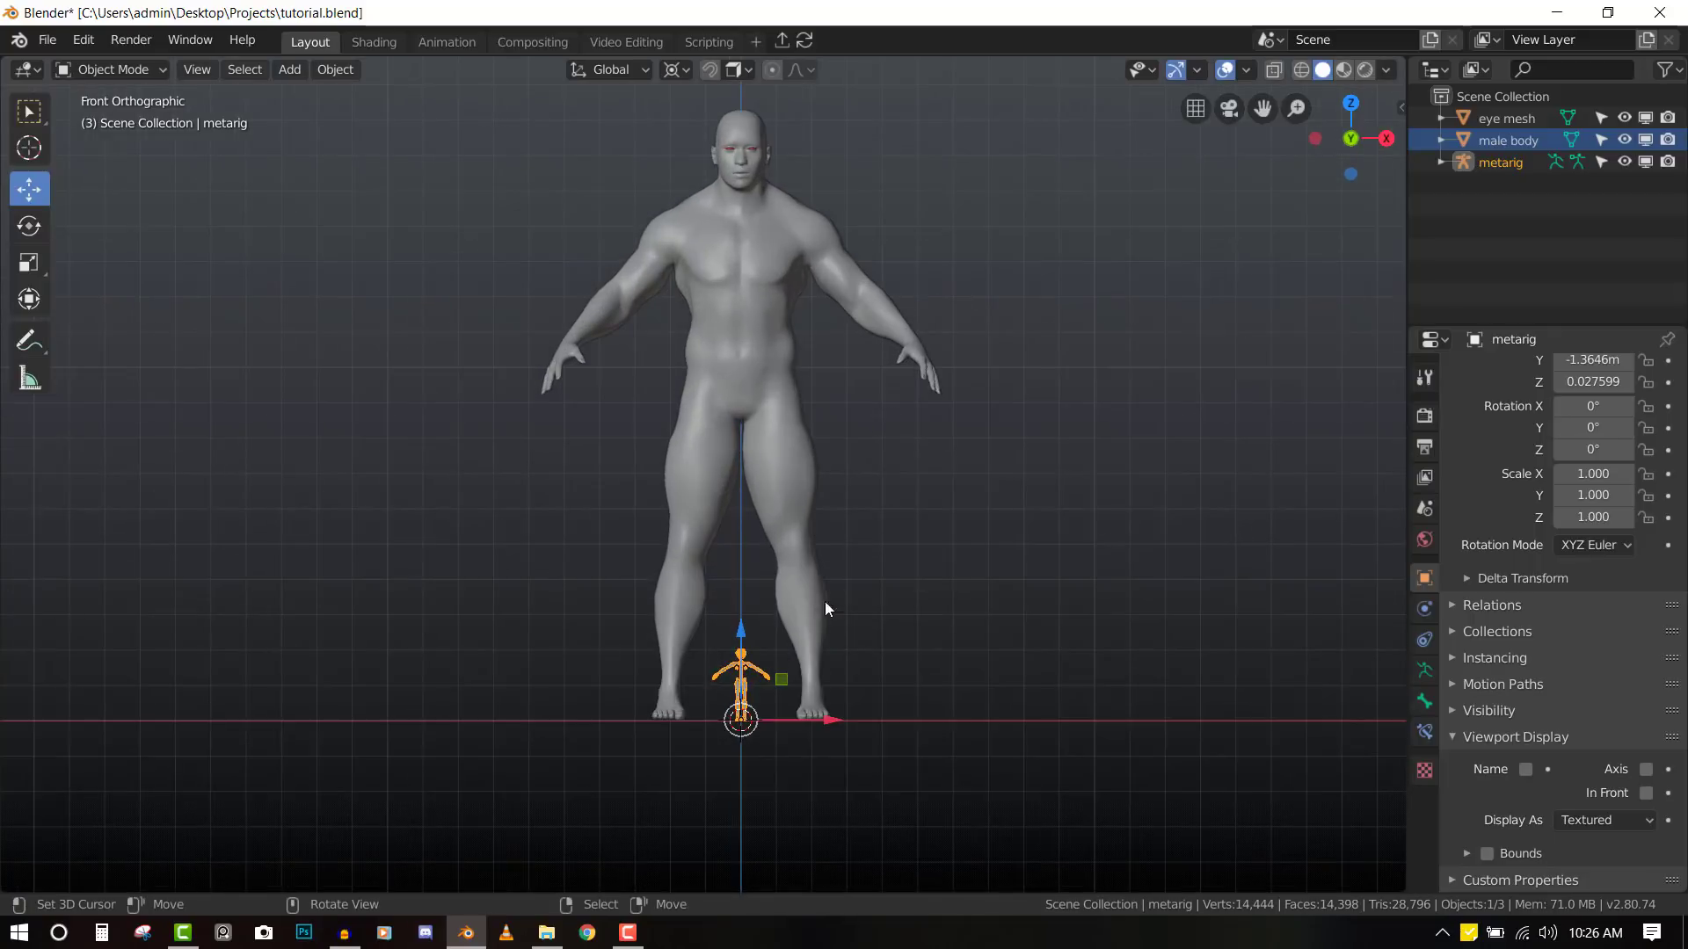
- Try to scale the metarig in Object Mode, and check its scale and dimensions
{"action": "key", "text": "s"}
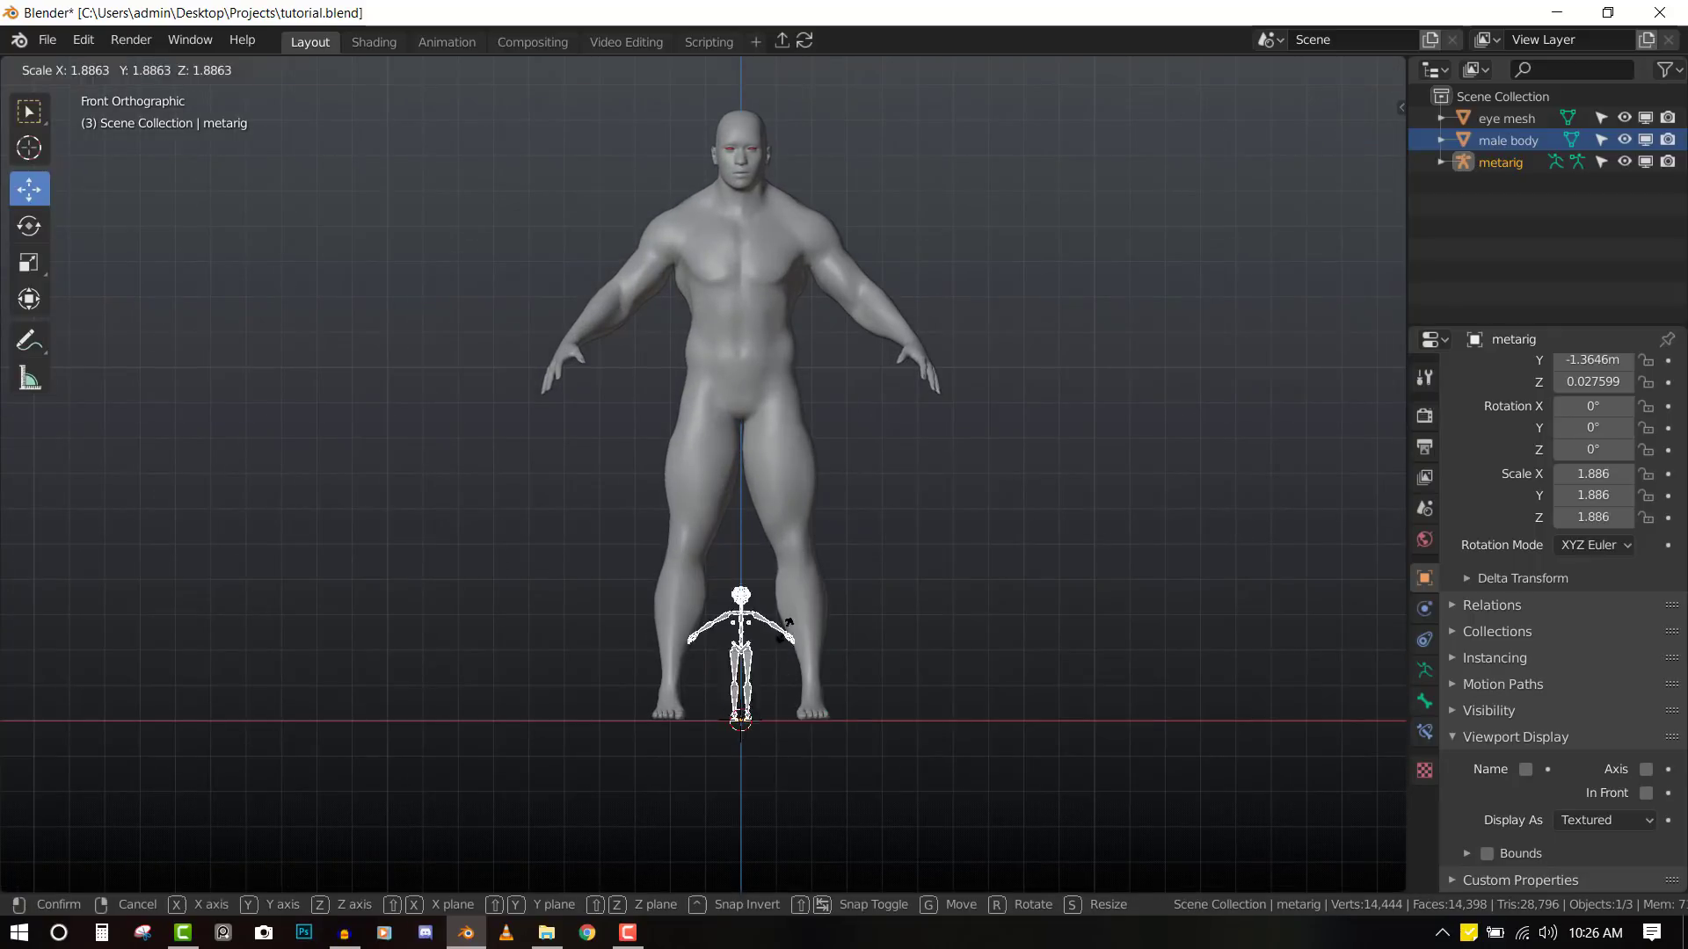
{"action": "right_click", "coordinate": [873, 464]}
{"action": "scroll", "coordinate": [872, 466], "scroll_direction": "down", "scroll_amount": 2}
{"action": "middle_click_drag", "start_coordinate": [872, 467], "coordinate": [809, 681]}
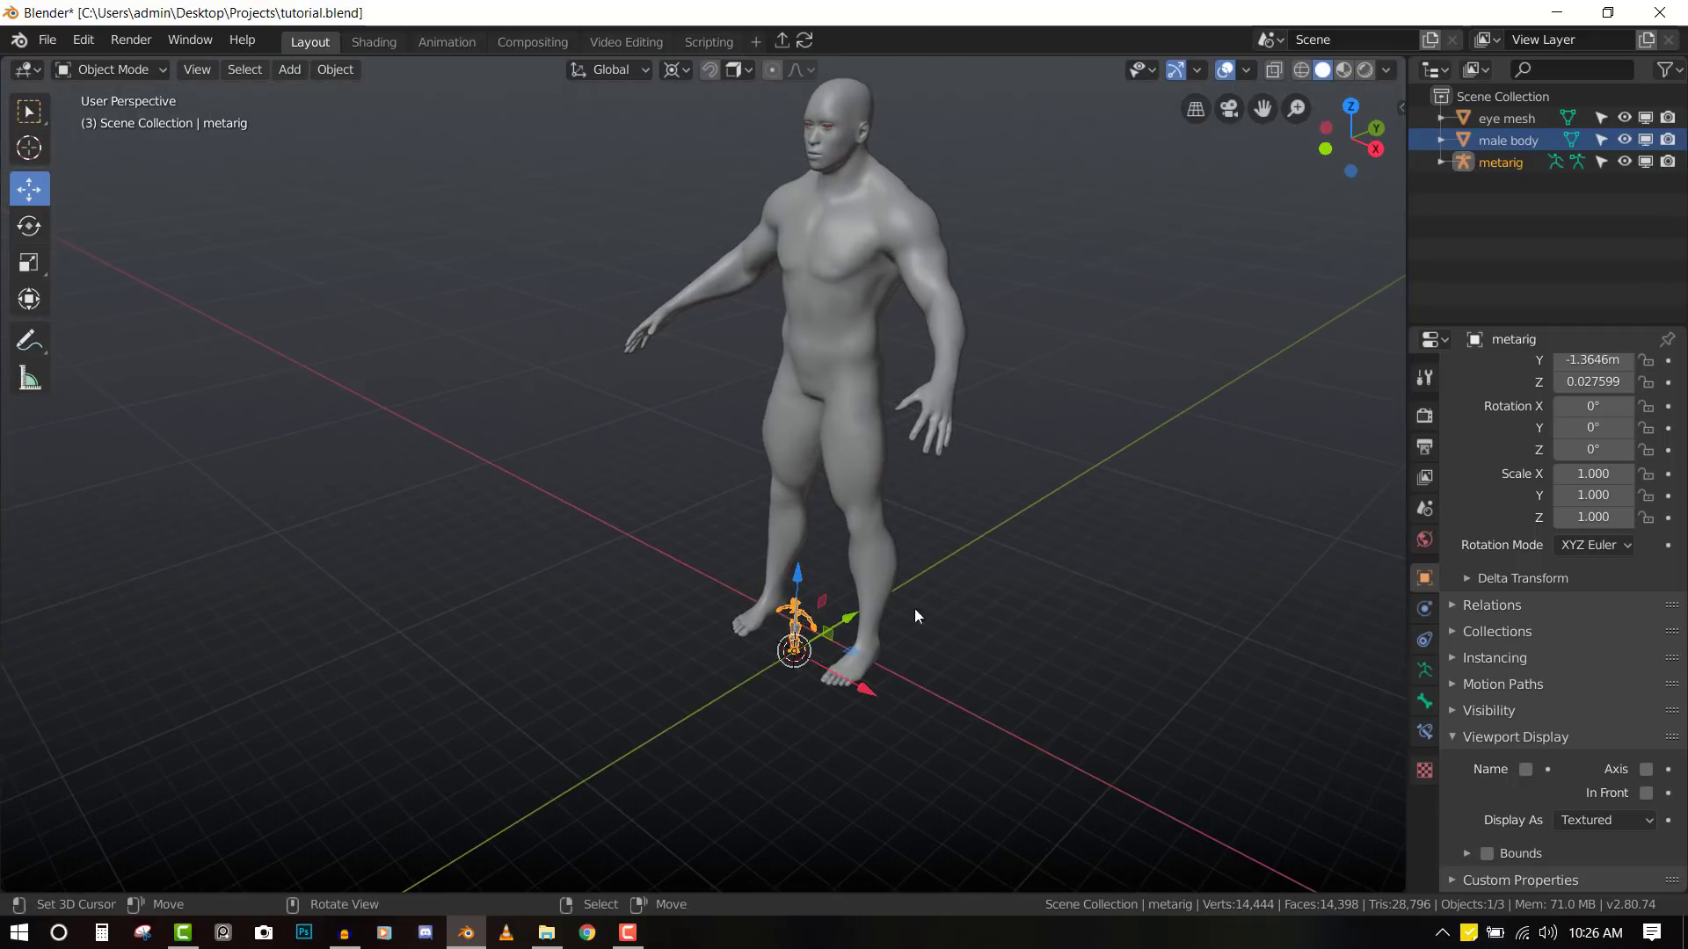
{"action": "key", "text": "n"}
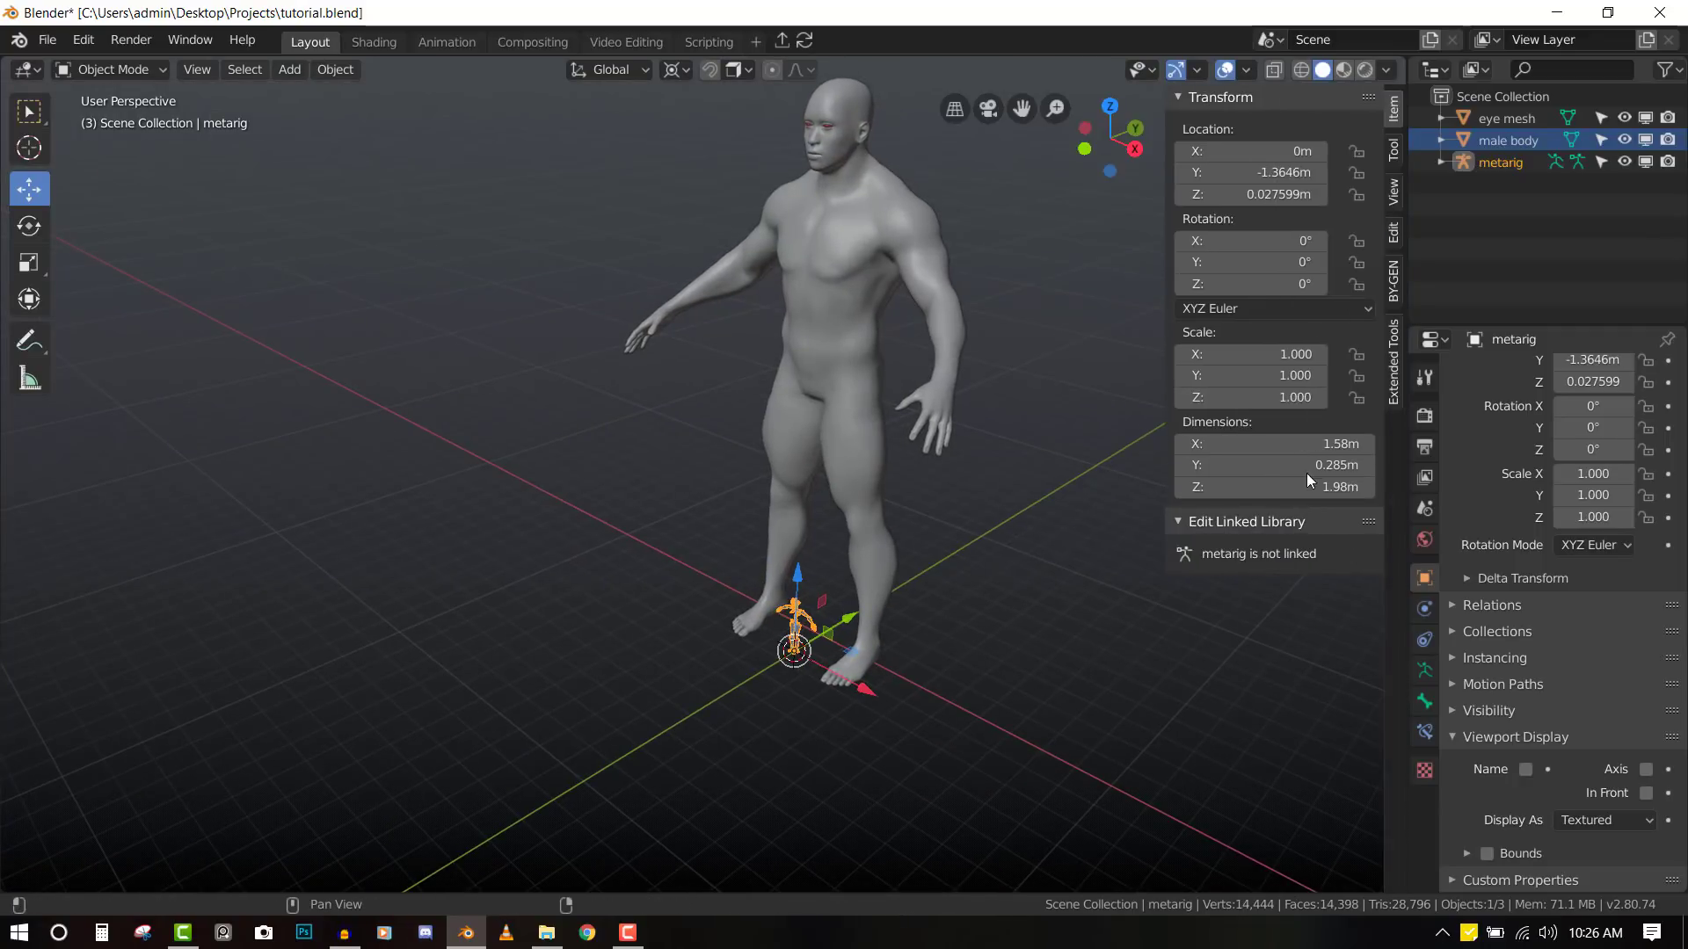
{"action": "key", "text": "n"}
{"action": "middle_click_drag", "start_coordinate": [826, 566], "coordinate": [902, 599]}
- In Edit Mode, move all metarig bones backward along Y and scale them up around the 3D cursor to the body's height
{"action": "key", "text": "Tab"}
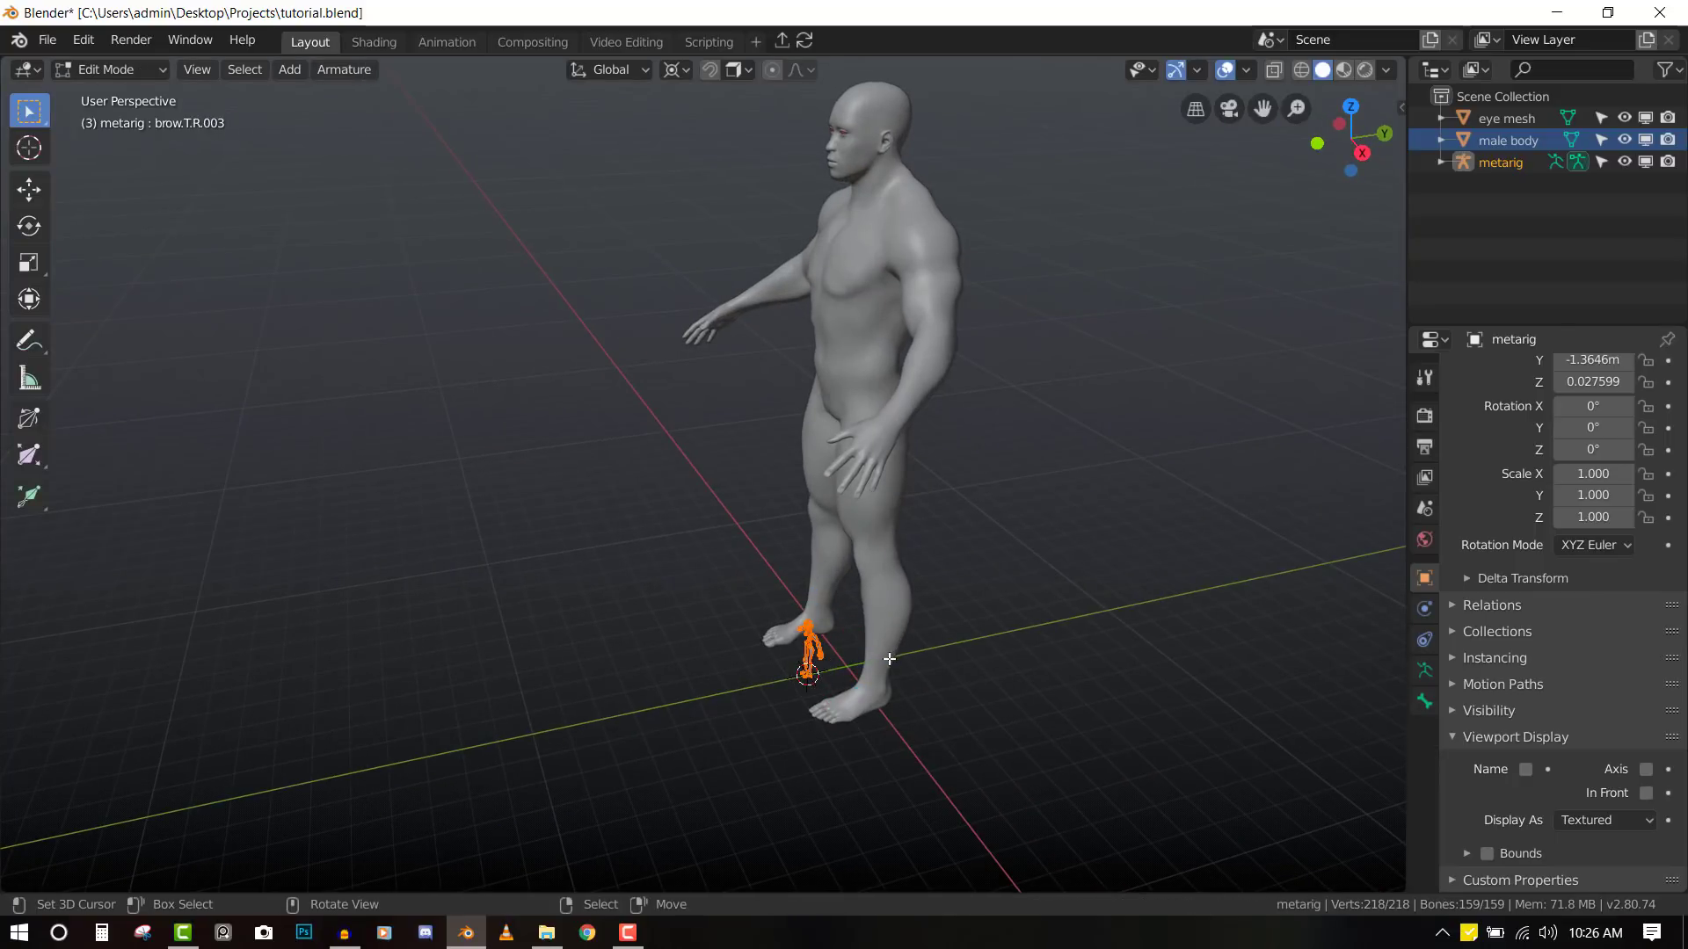
{"action": "key", "text": "shift+space"}
{"action": "key", "text": "g"}
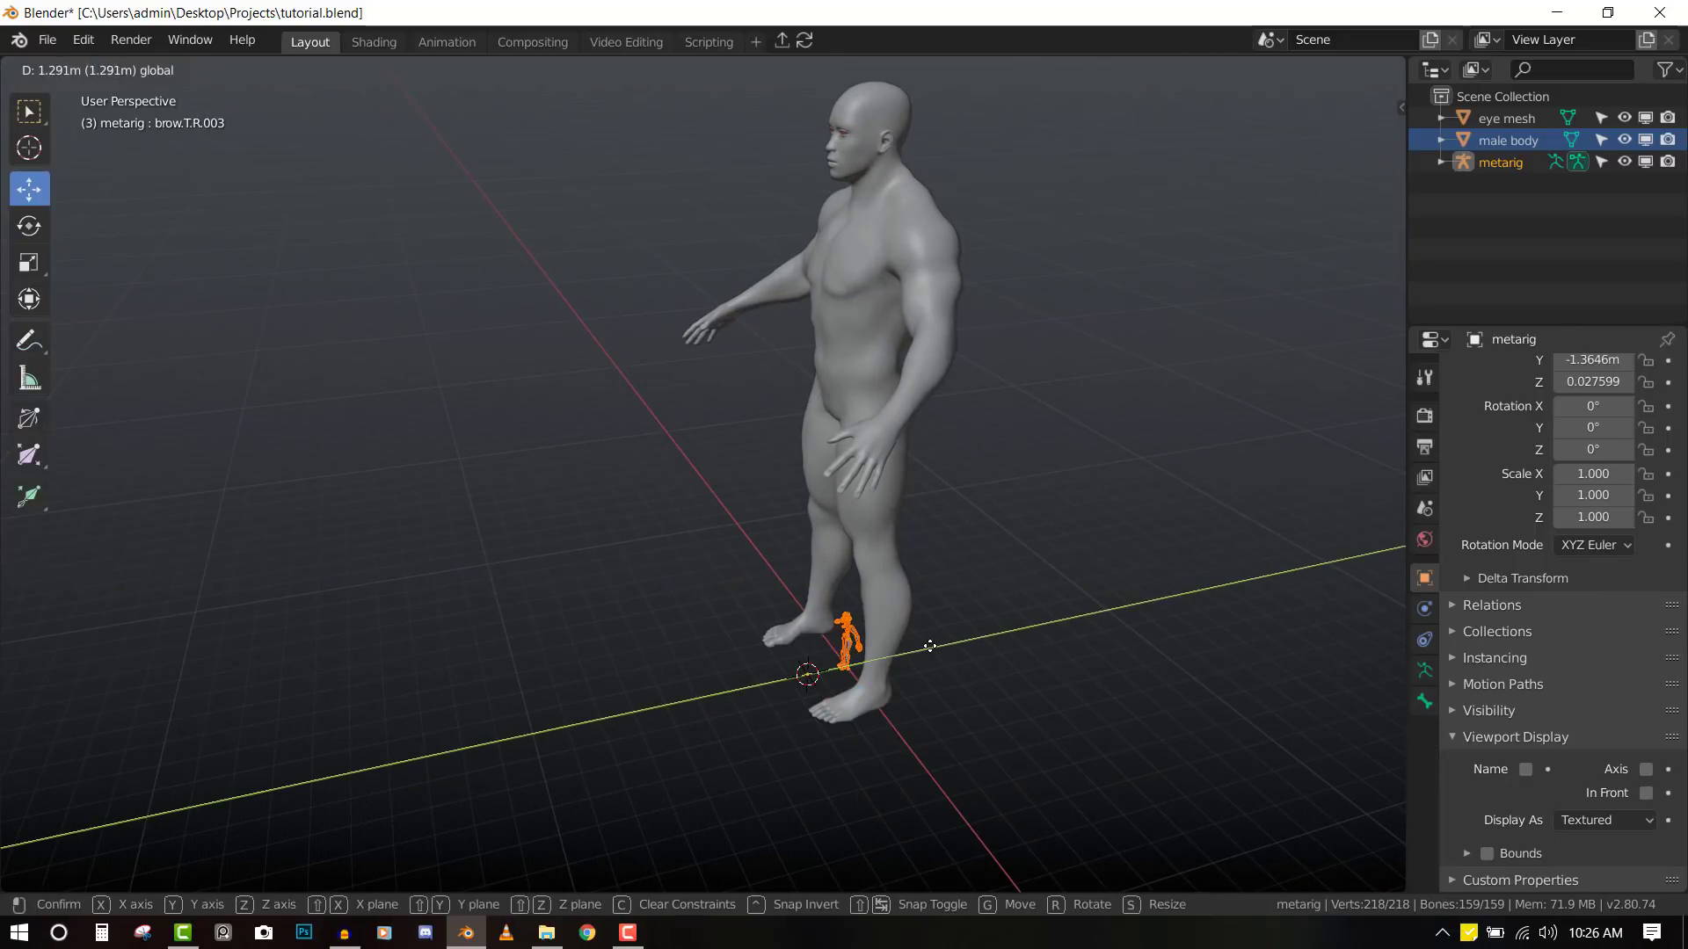
{"action": "key", "text": "KP_1"}
{"action": "key", "text": "s"}
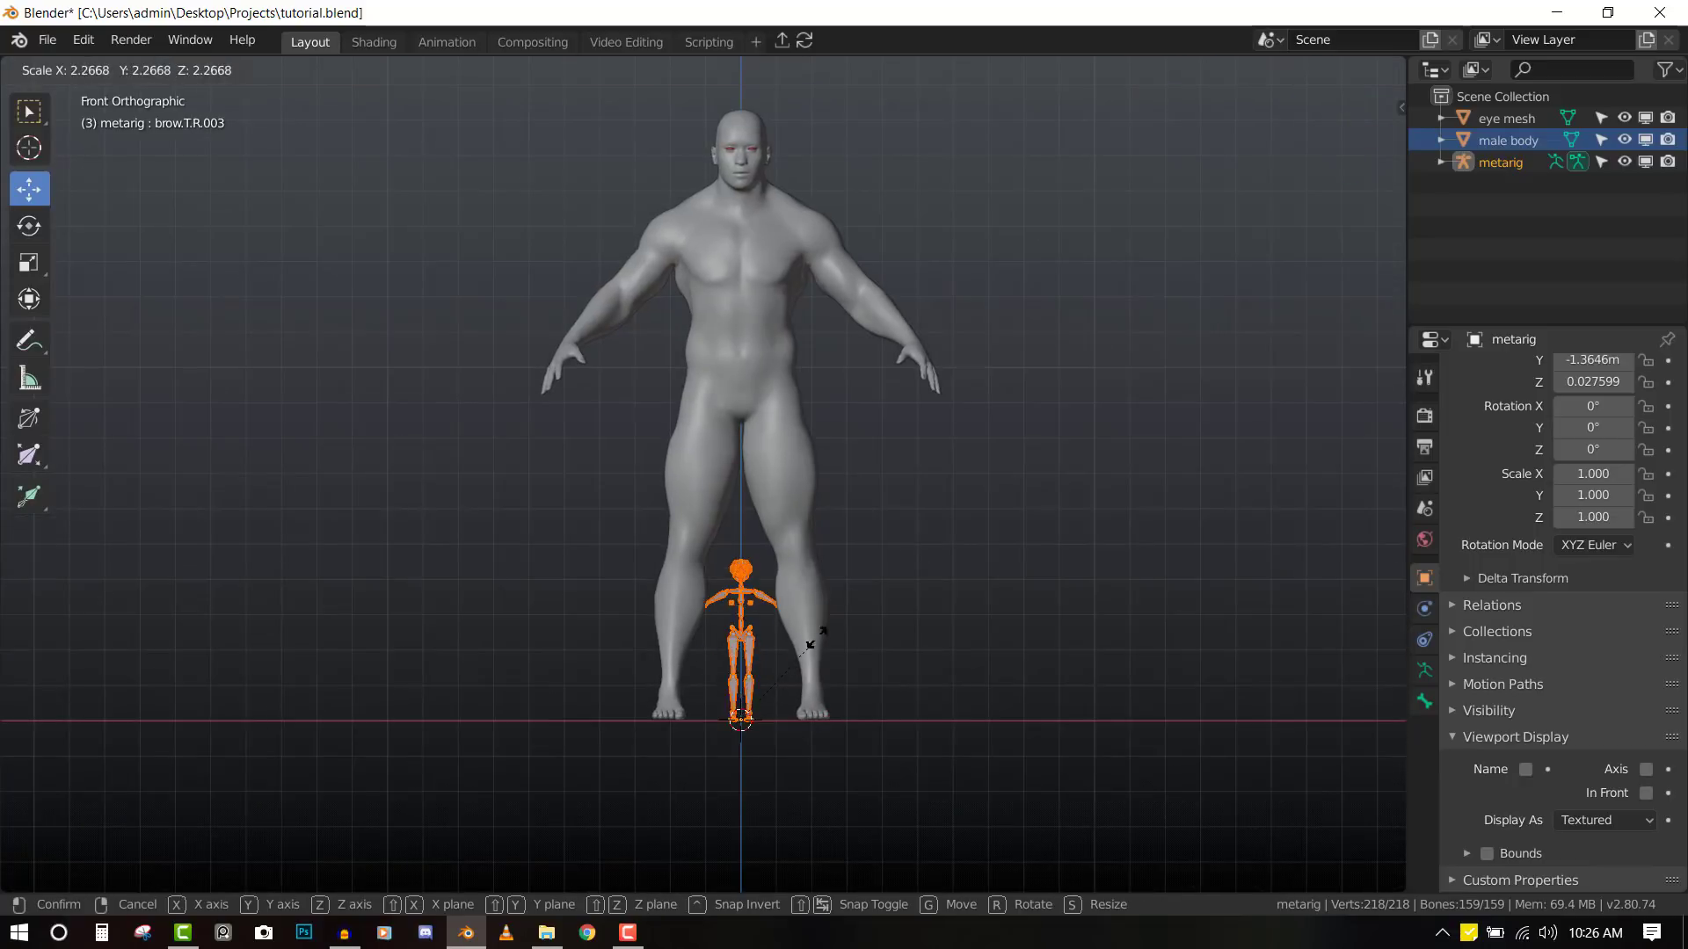
{"action": "left_click", "coordinate": [974, 390]}
{"action": "middle_click_drag", "start_coordinate": [974, 390], "coordinate": [935, 639]}
- Move the metarig's bones forward along Y until they line up with the body in the side view
{"action": "key", "text": "KP_3"}
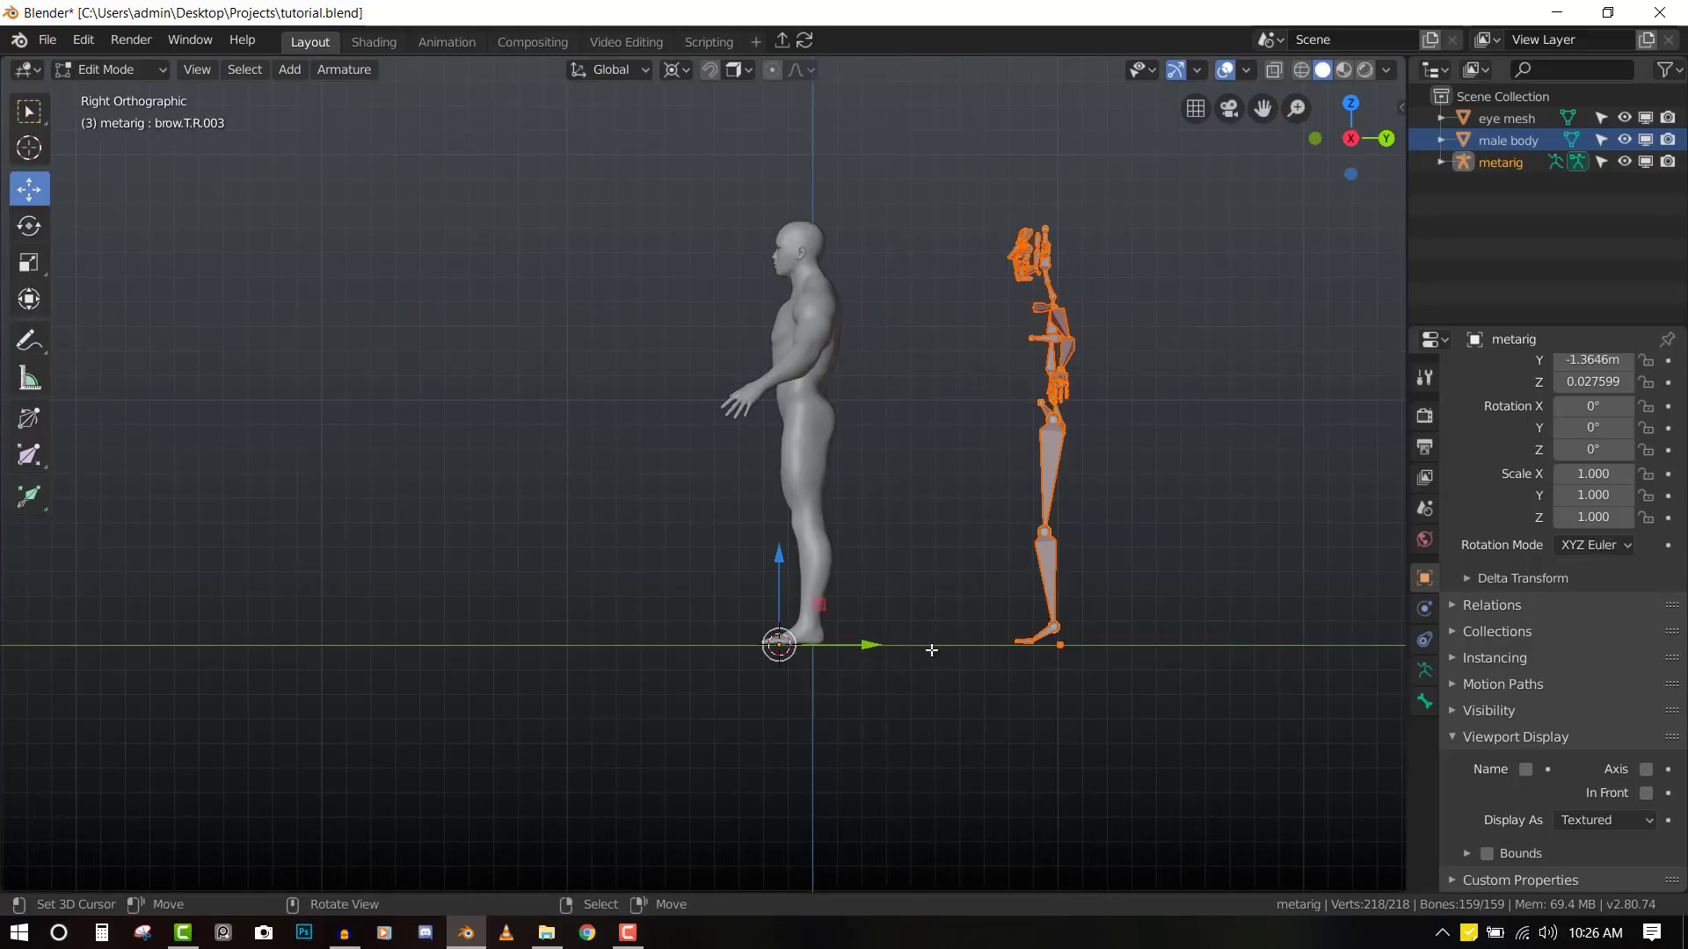
{"action": "left_click_drag", "start_coordinate": [859, 645], "coordinate": [621, 666]}
{"action": "middle_click_drag", "start_coordinate": [621, 665], "coordinate": [938, 625]}
{"action": "key", "text": "KP_1"}
{"action": "scroll", "coordinate": [958, 492], "scroll_direction": "up", "scroll_amount": 2}
{"action": "middle_click_drag", "start_coordinate": [1003, 415], "coordinate": [970, 584], "text": "shift"}
{"action": "scroll", "coordinate": [987, 407], "scroll_direction": "down", "scroll_amount": 4}
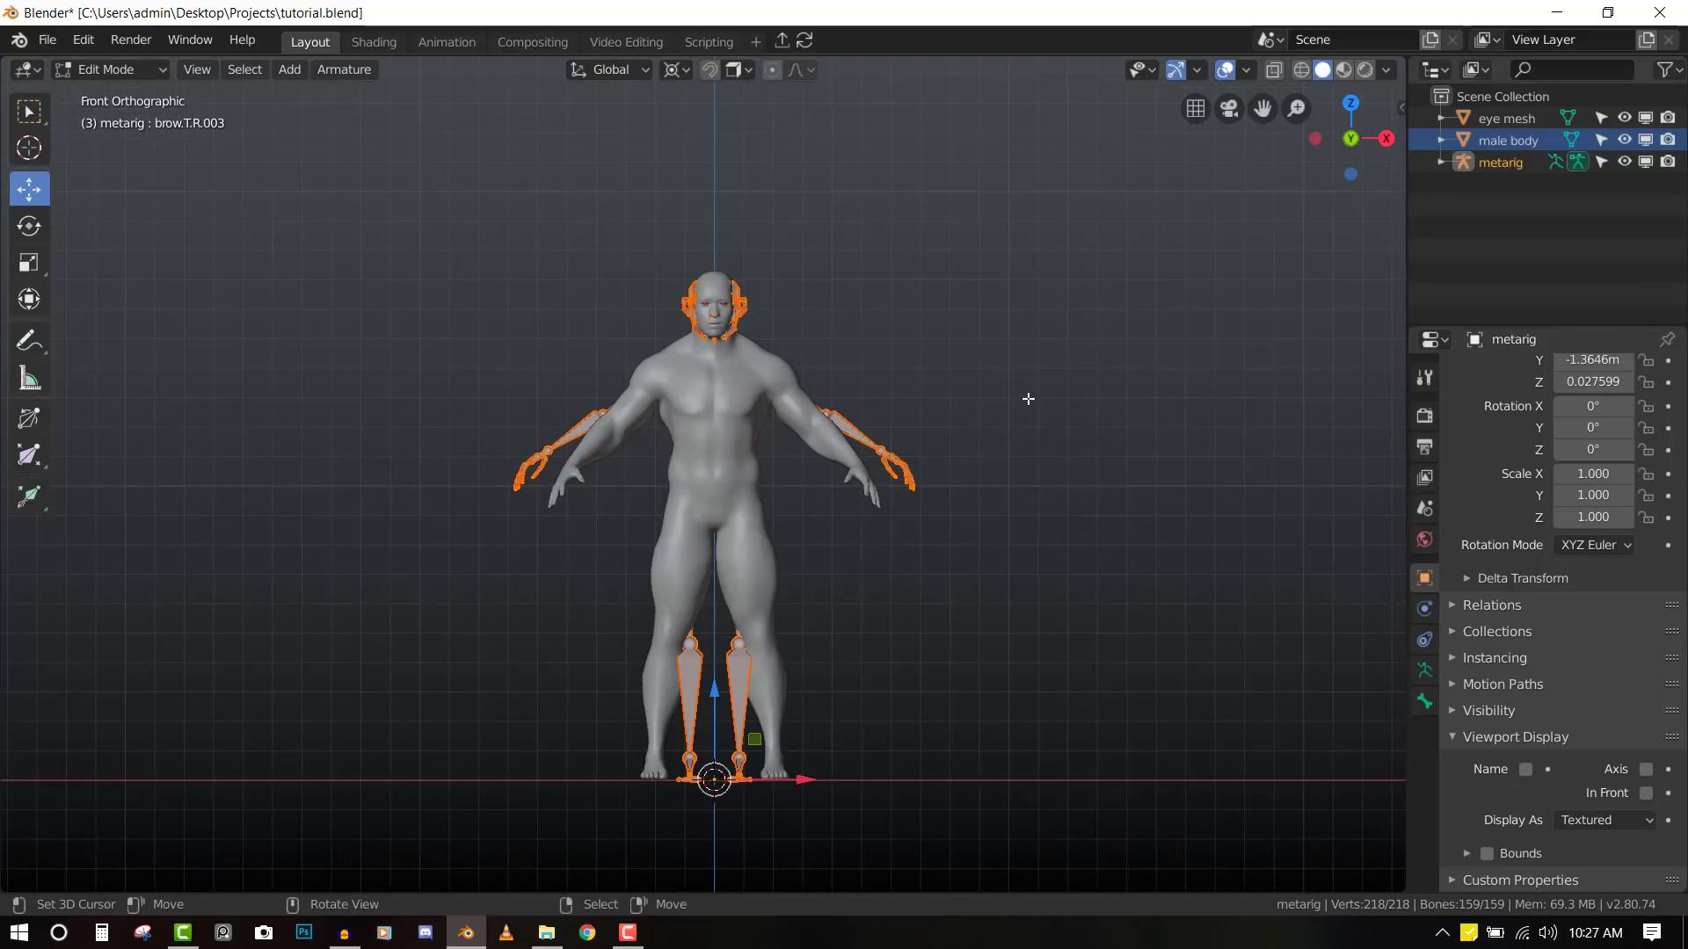
- Turn on In Front in the metarig's viewport display so its bones are drawn over the body
{"action": "scroll", "coordinate": [908, 404], "scroll_direction": "up", "scroll_amount": 3}
{"action": "scroll", "coordinate": [895, 409], "scroll_direction": "down", "scroll_amount": 1}
{"action": "middle_click_drag", "start_coordinate": [896, 408], "coordinate": [1380, 582]}
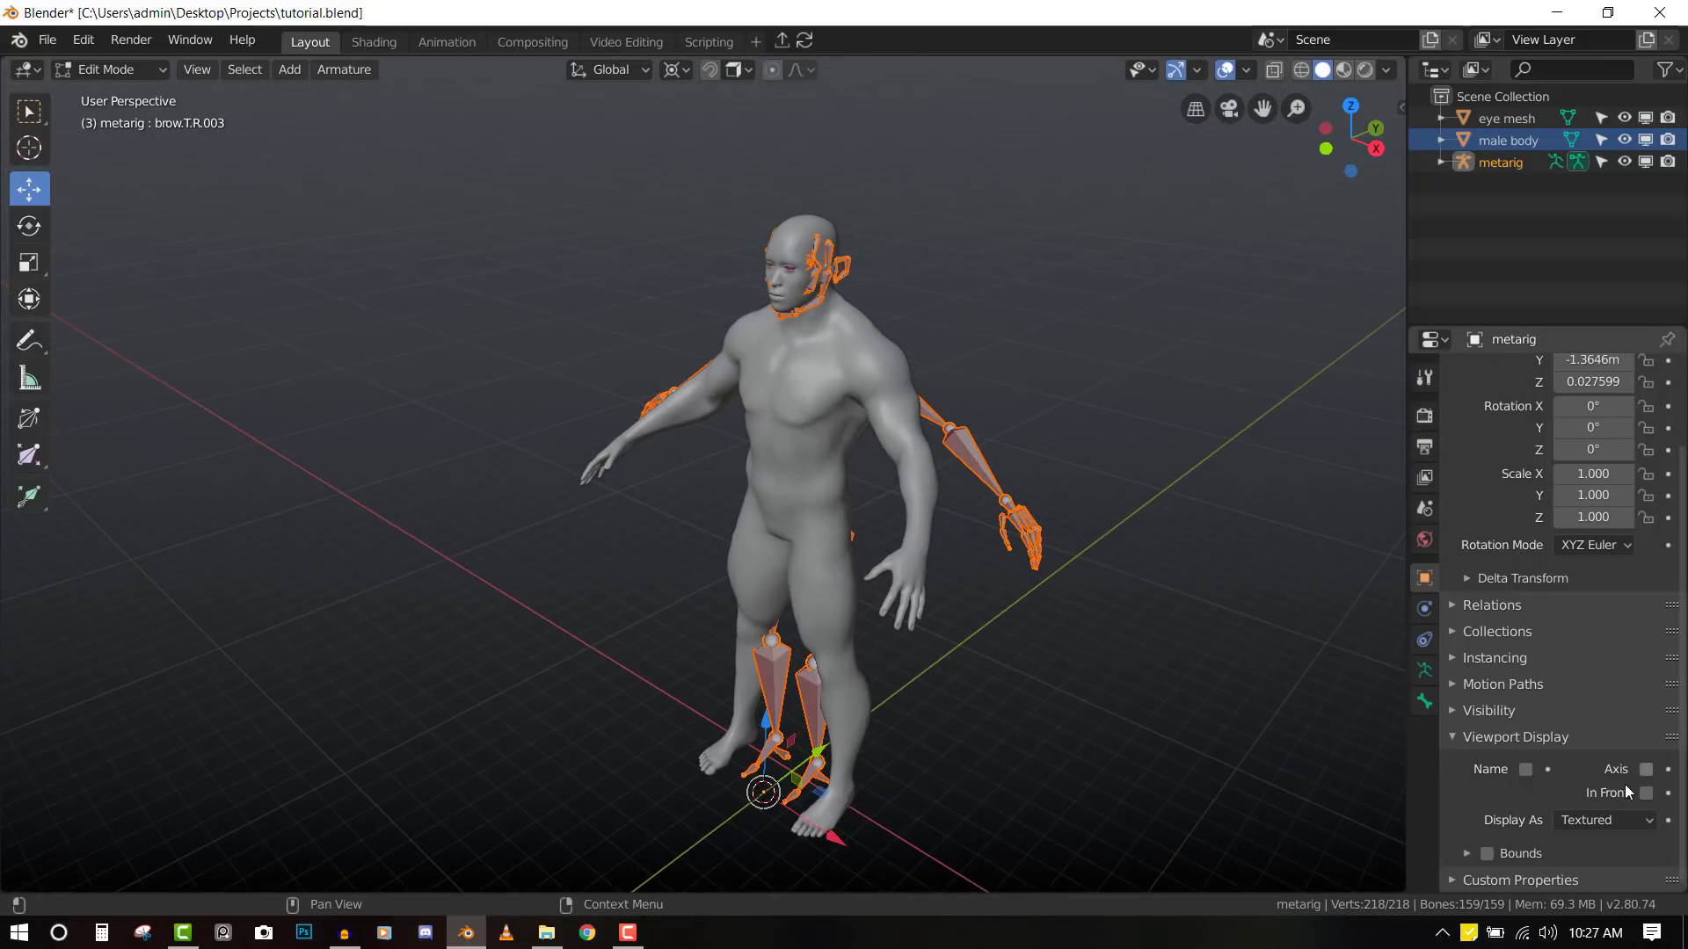
{"action": "left_click", "coordinate": [1646, 793]}
{"action": "key", "text": "KP_1"}
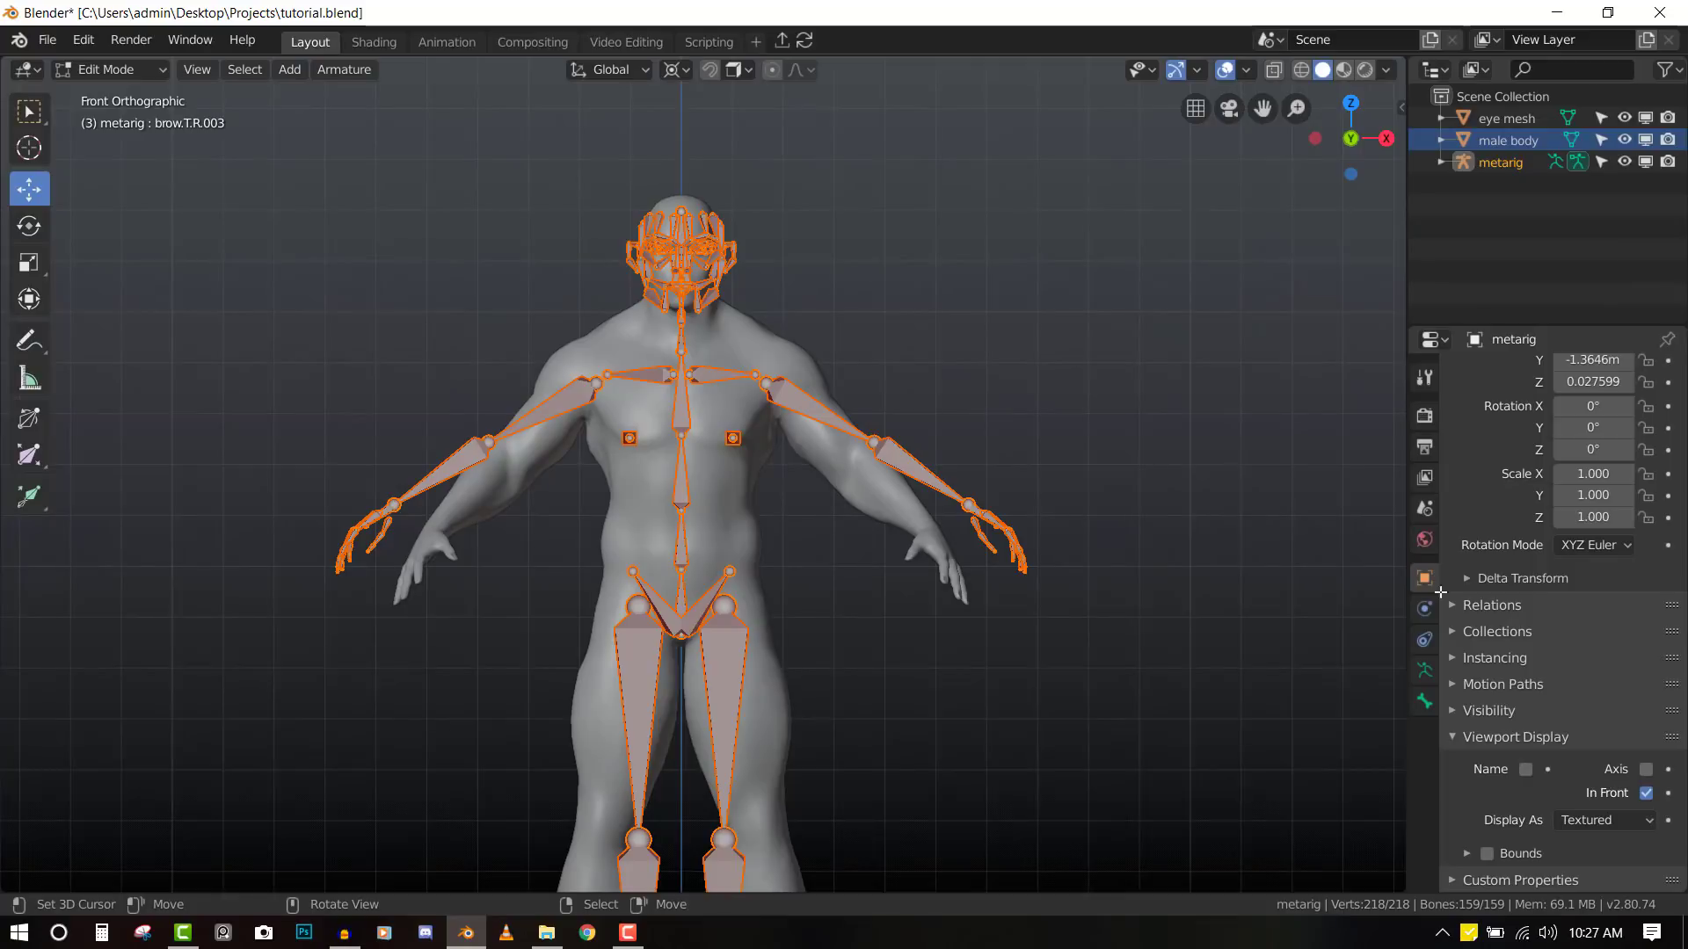
{"action": "scroll", "coordinate": [761, 535], "scroll_direction": "down", "scroll_amount": 2}
{"action": "middle_click_drag", "start_coordinate": [804, 595], "coordinate": [810, 444], "text": "shift"}
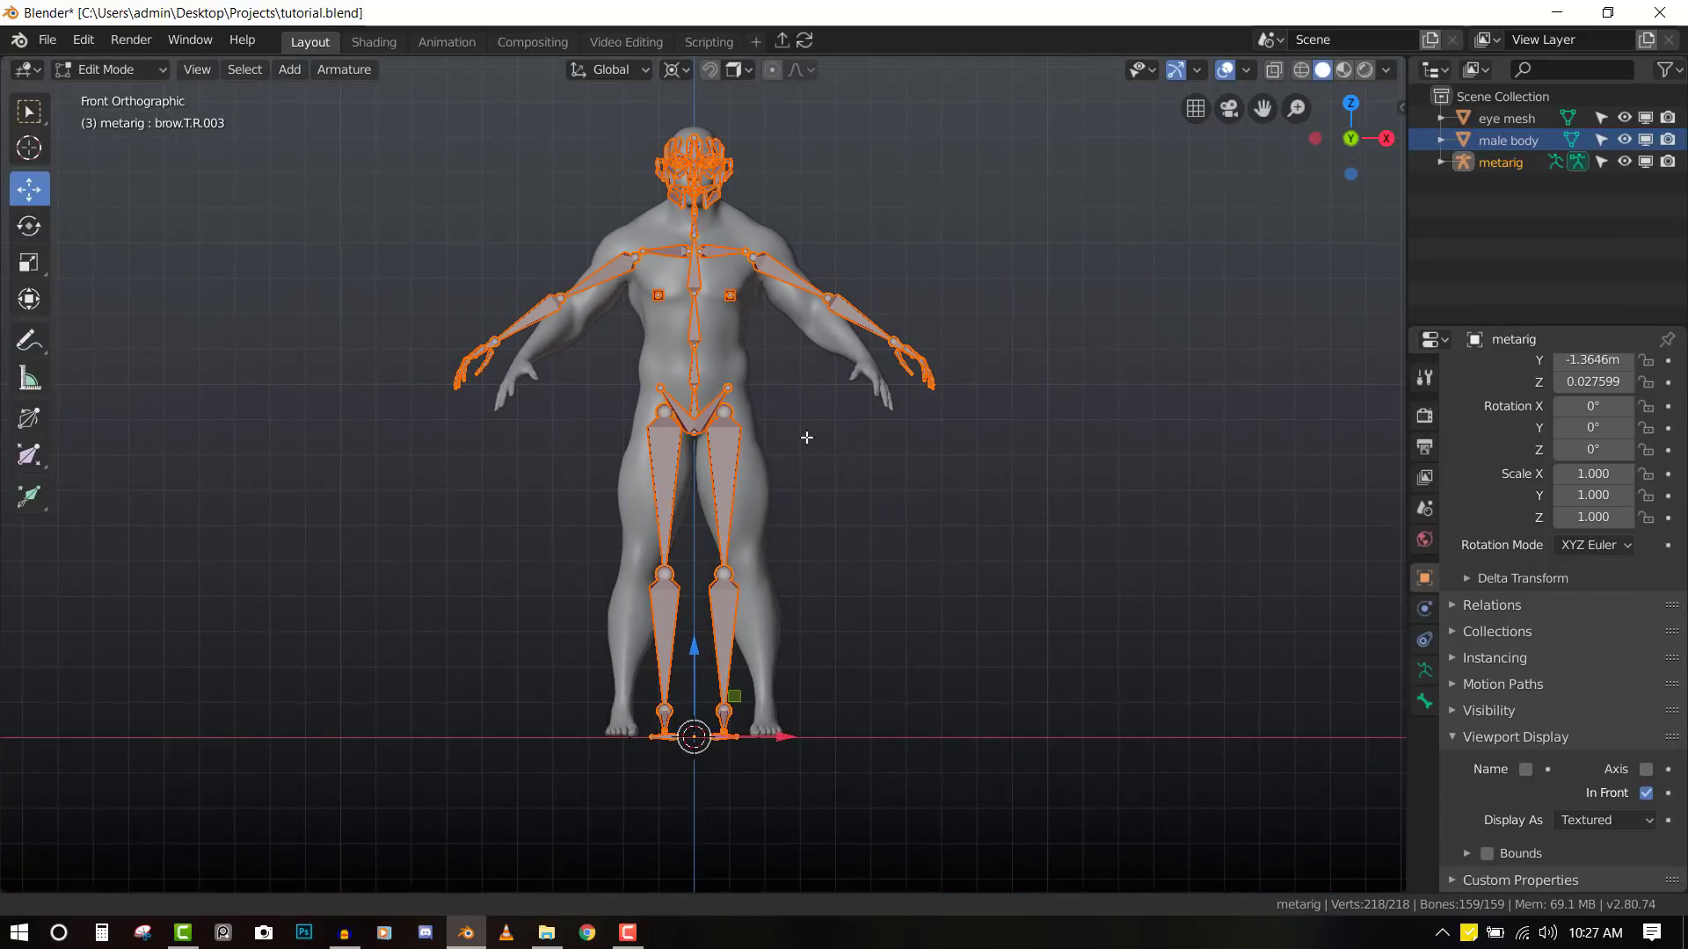
- Set the metarig's Display As option to Wire and deselect all bones
{"action": "left_click", "coordinate": [1611, 823]}
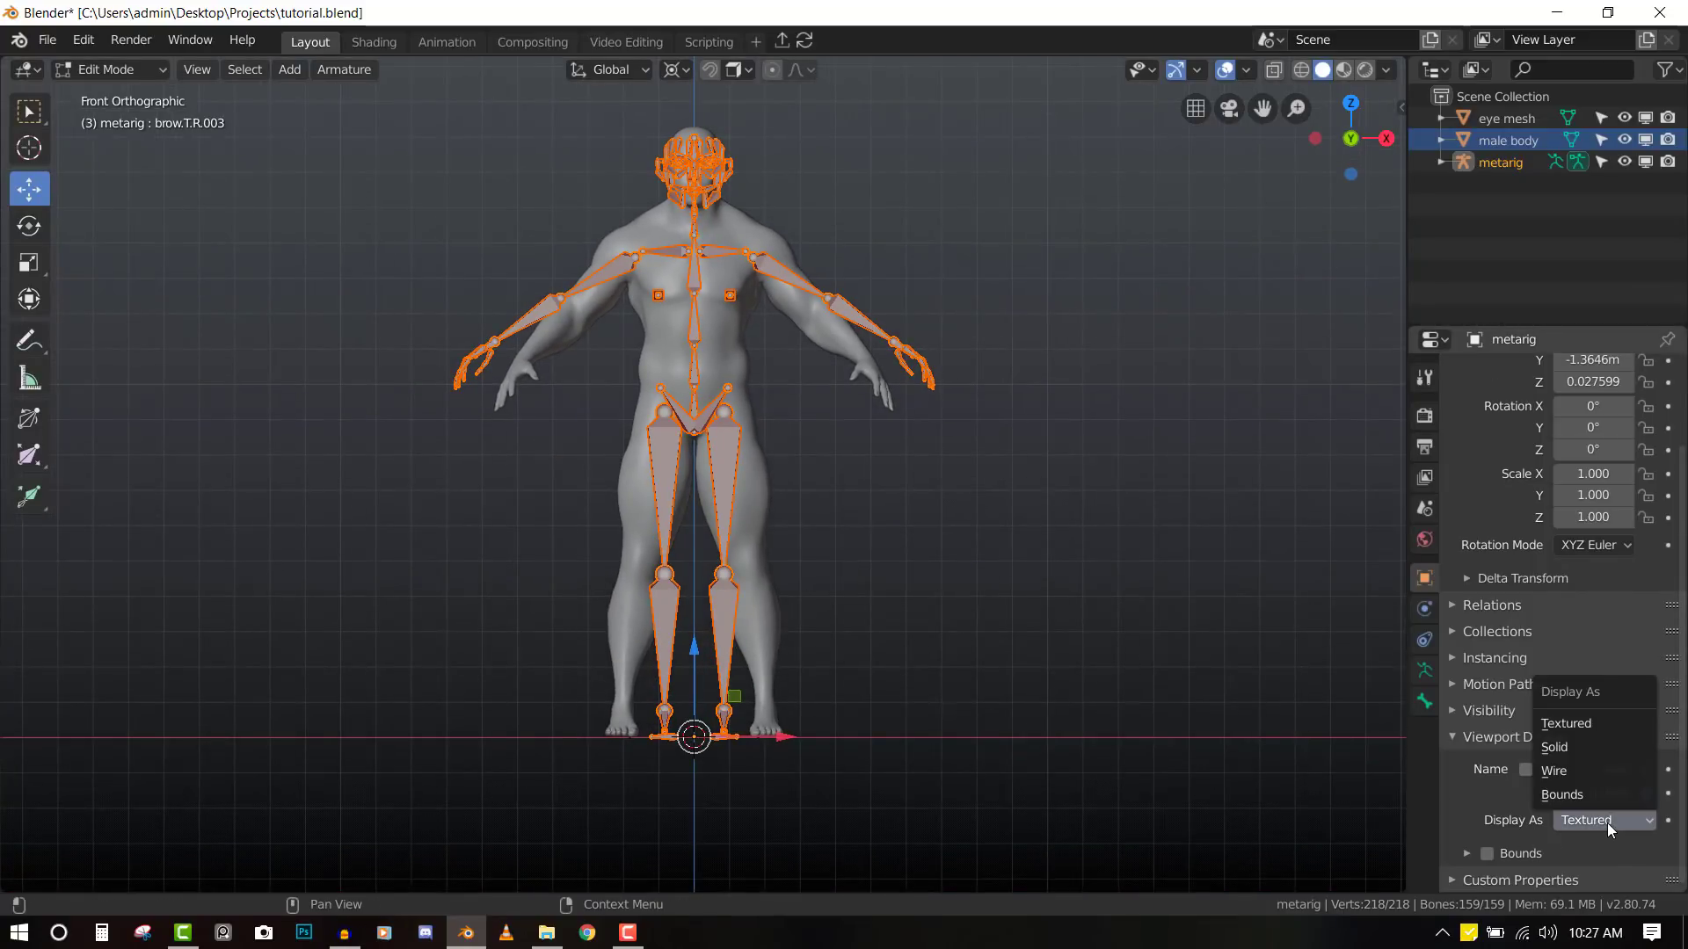
{"action": "left_click", "coordinate": [1569, 770]}
{"action": "scroll", "coordinate": [829, 504], "scroll_direction": "up", "scroll_amount": 3}
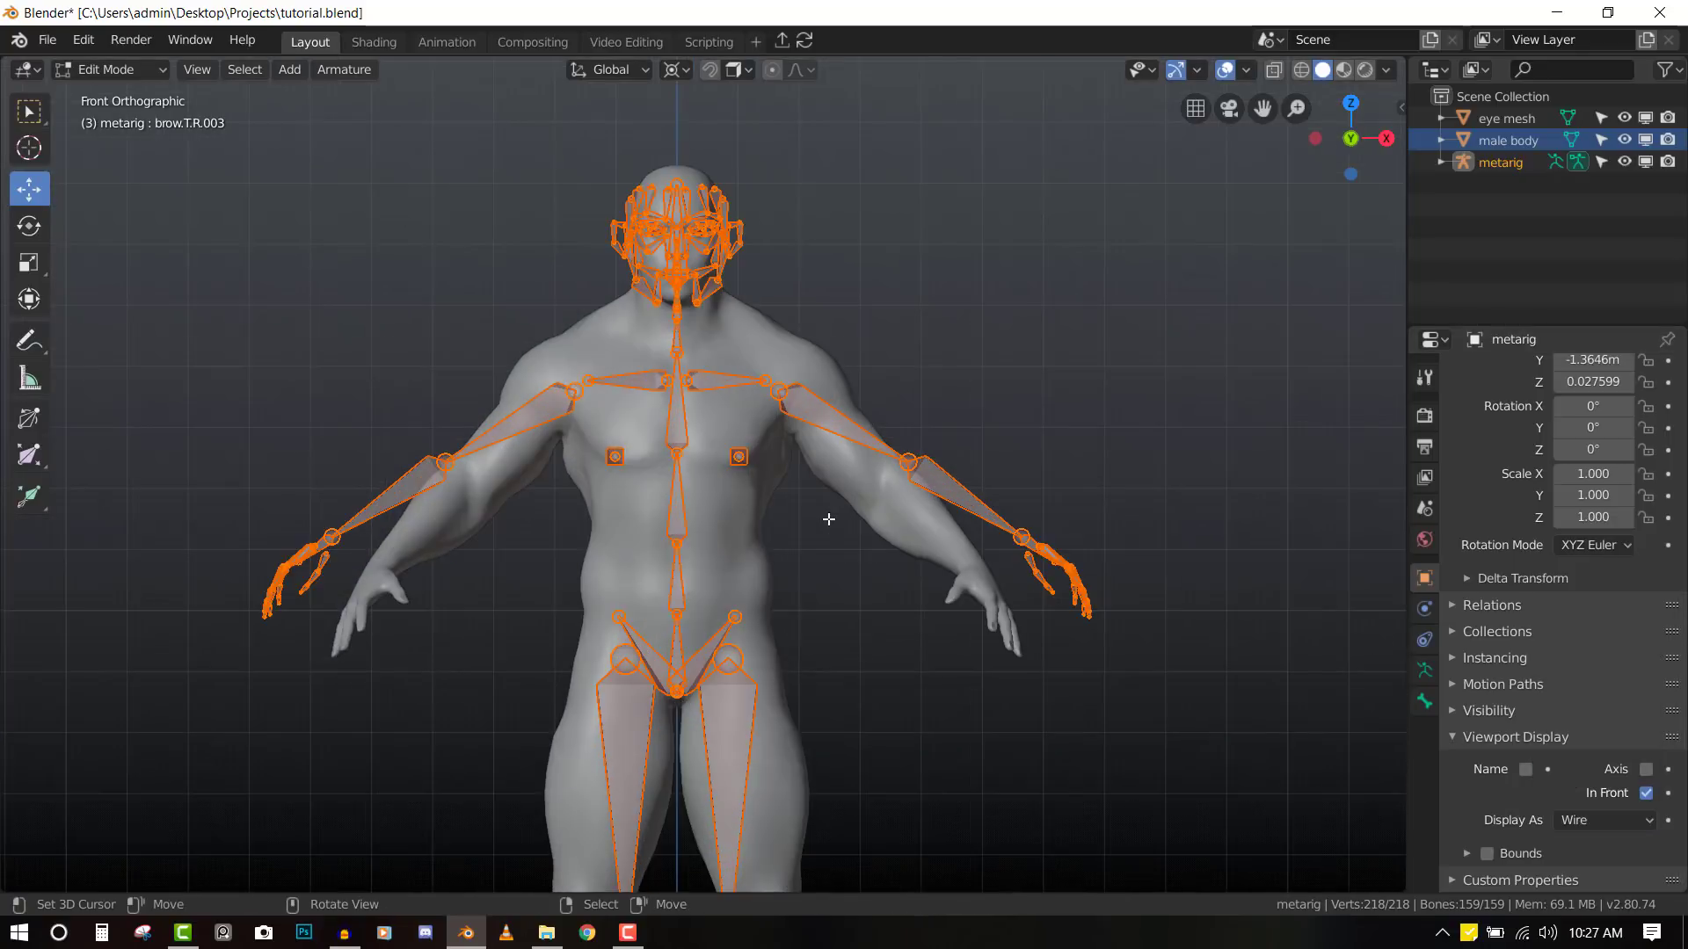
{"action": "key", "text": "alt+a"}
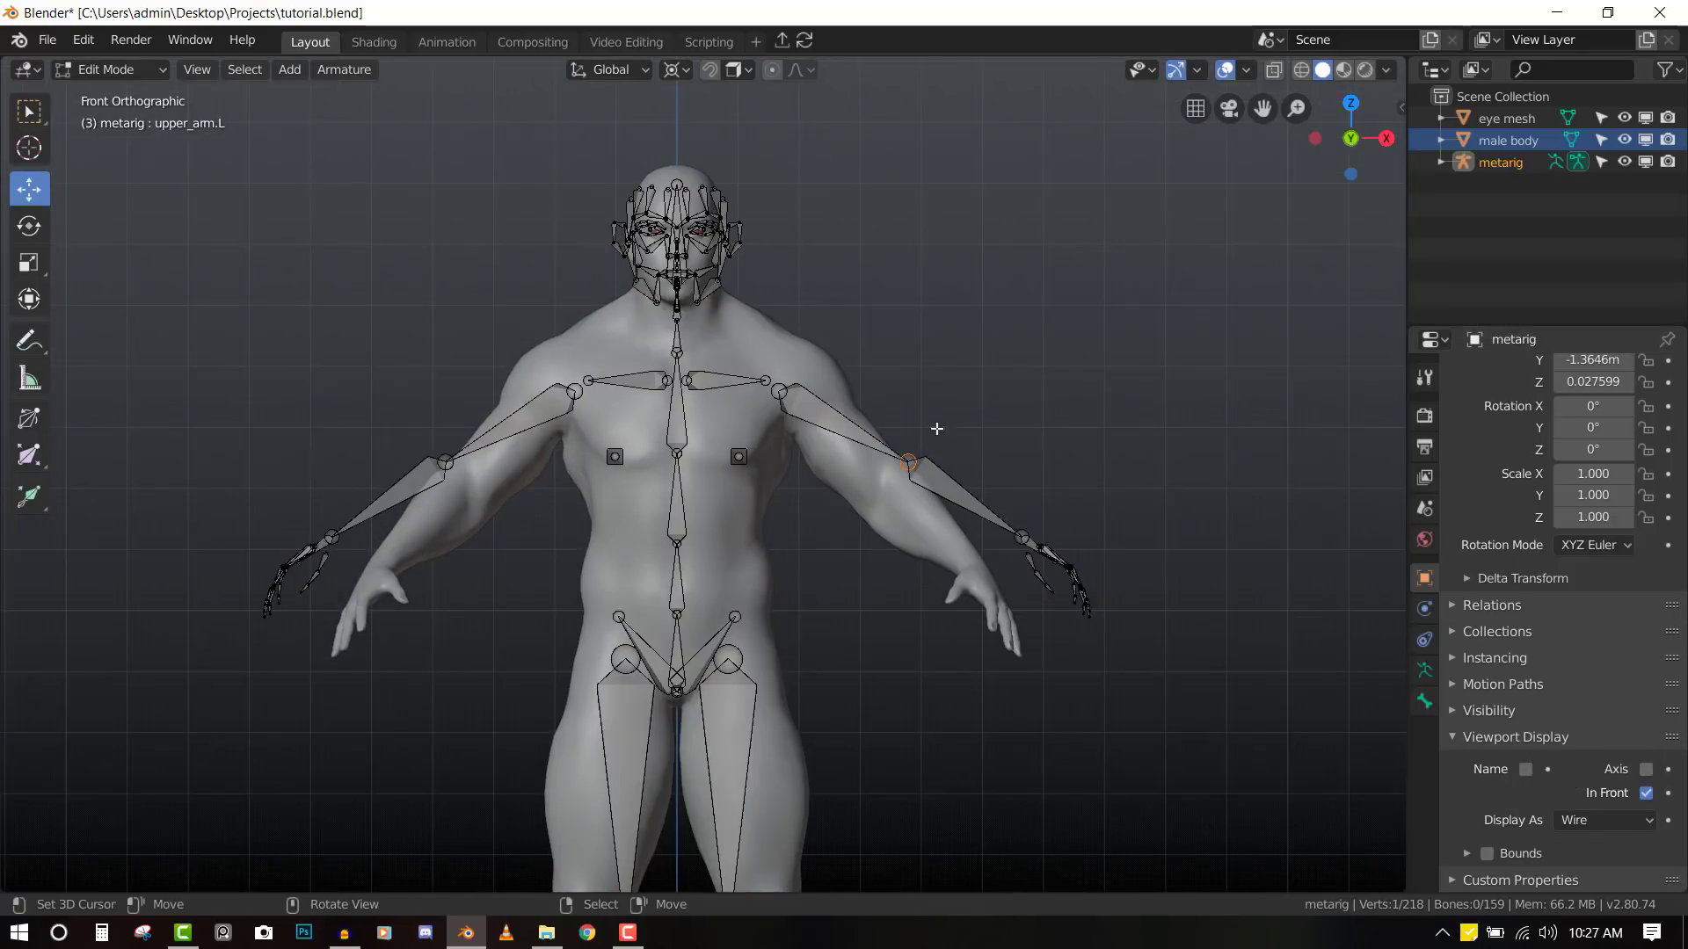
{"action": "key", "text": "g"}
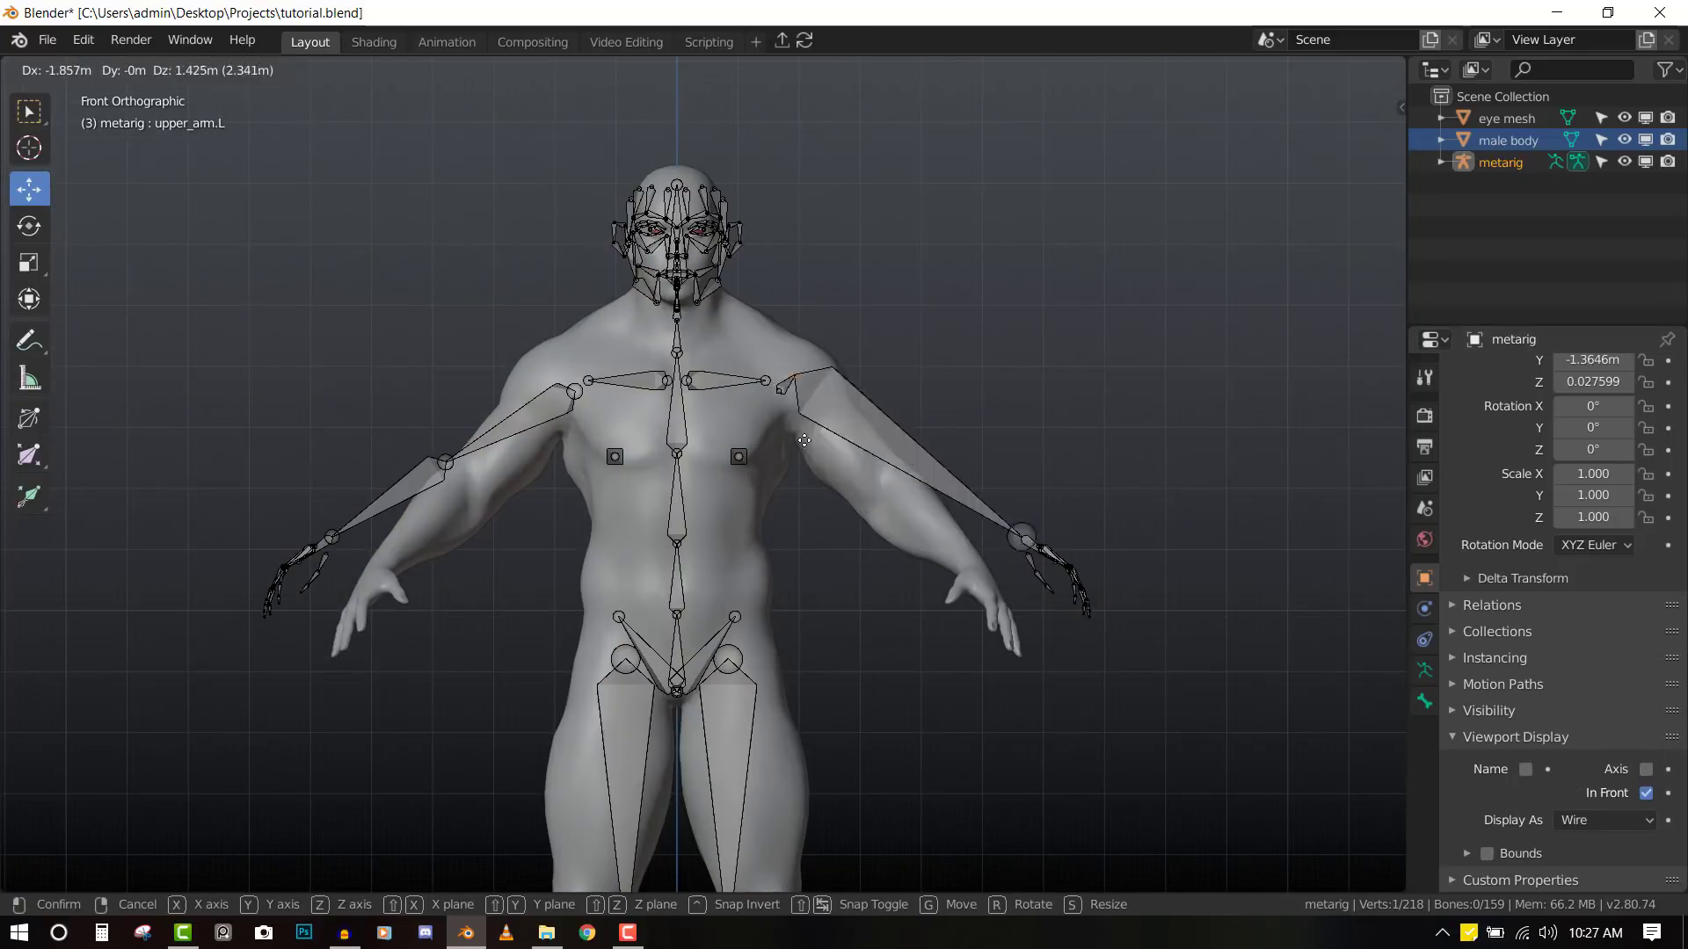
{"action": "key", "text": "Escape"}
{"action": "scroll", "coordinate": [803, 403], "scroll_direction": "up", "scroll_amount": 3}
{"action": "middle_click_drag", "start_coordinate": [834, 368], "coordinate": [844, 553], "text": "shift"}
{"action": "scroll", "coordinate": [770, 481], "scroll_direction": "down", "scroll_amount": 4}
{"action": "scroll", "coordinate": [769, 479], "scroll_direction": "up", "scroll_amount": 3}
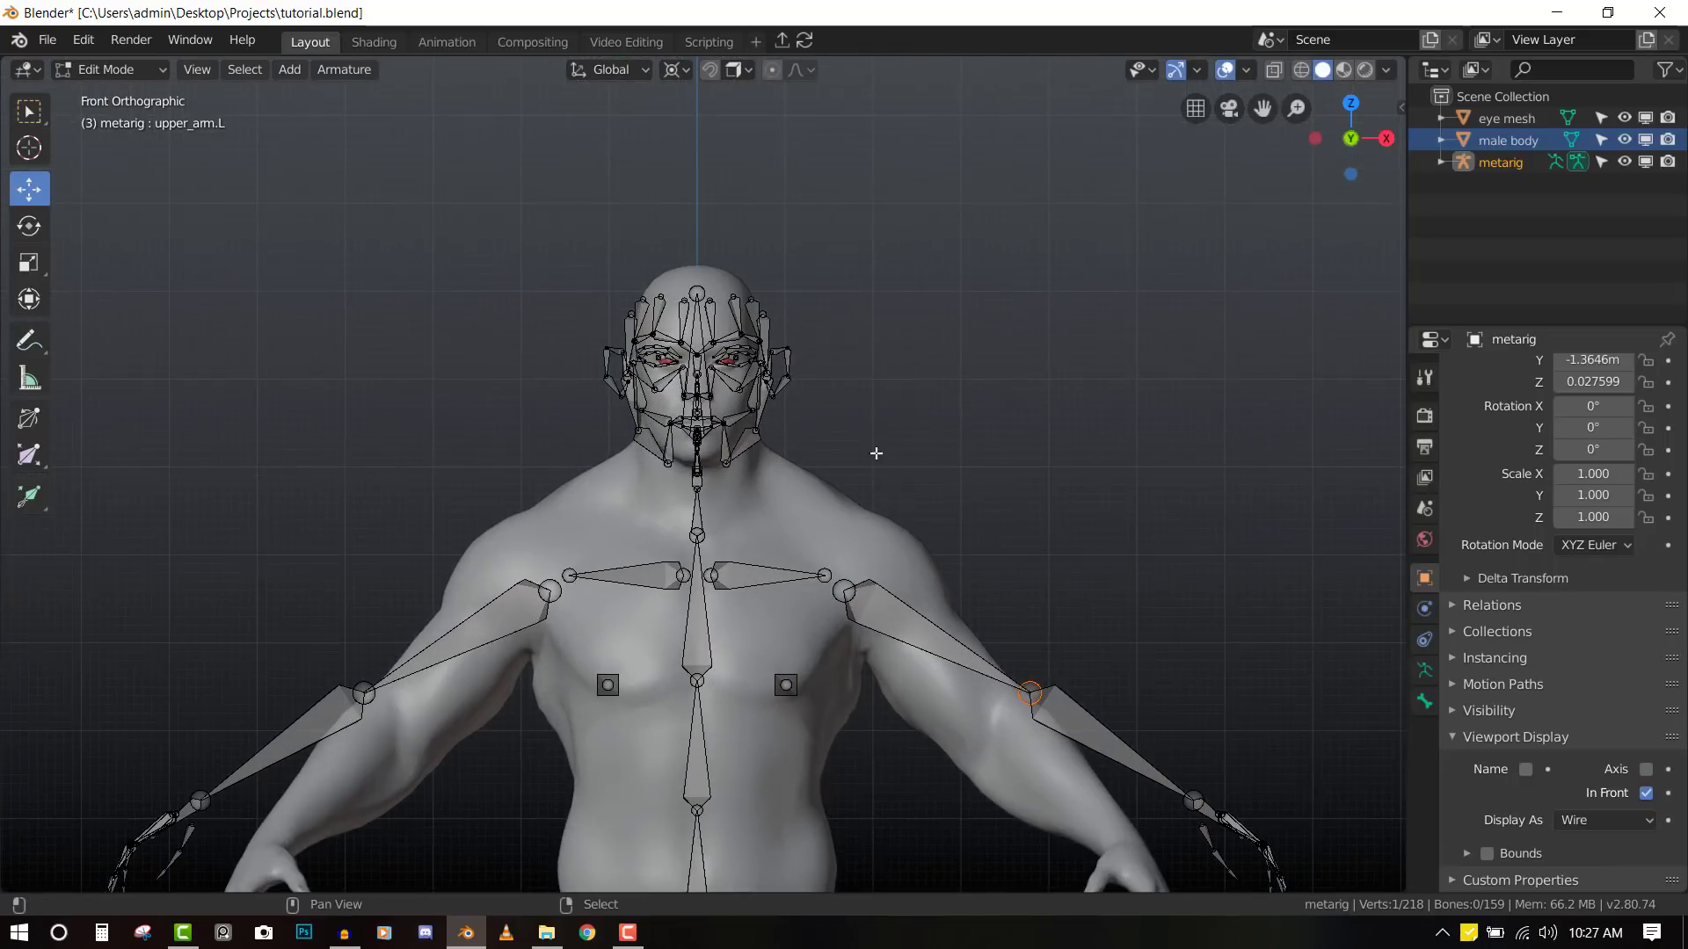
- Show the viewport's tool settings and turn on X-axis mirroring for armature editing
{"action": "key", "text": "q"}
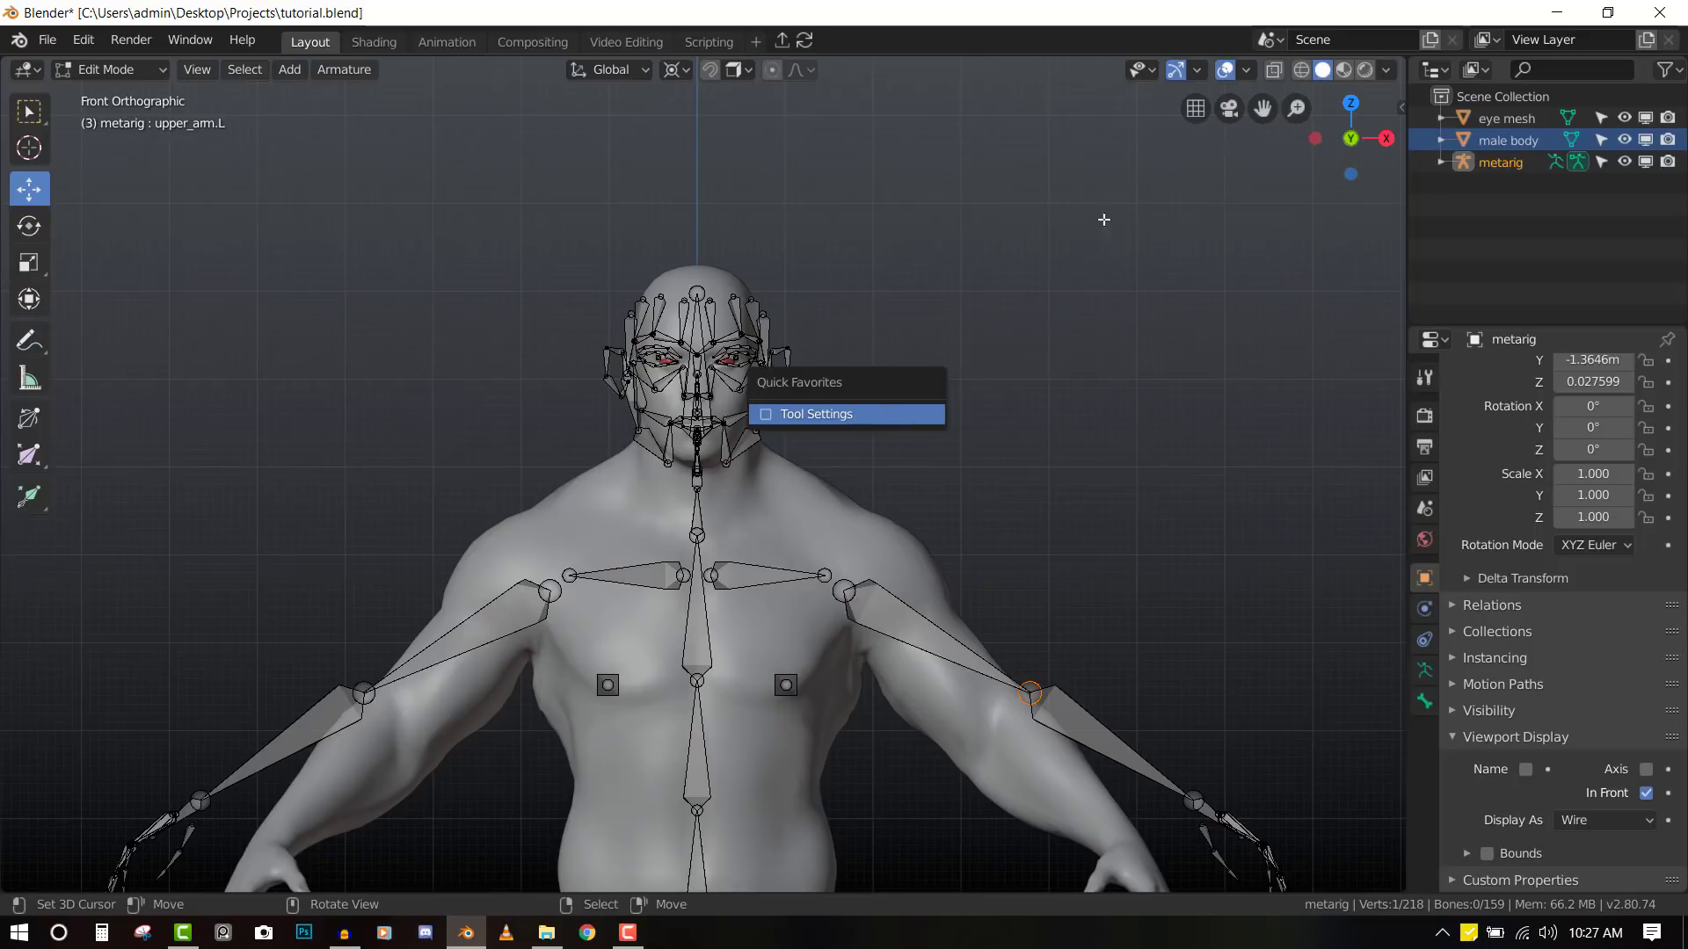
{"action": "key", "text": "Return"}
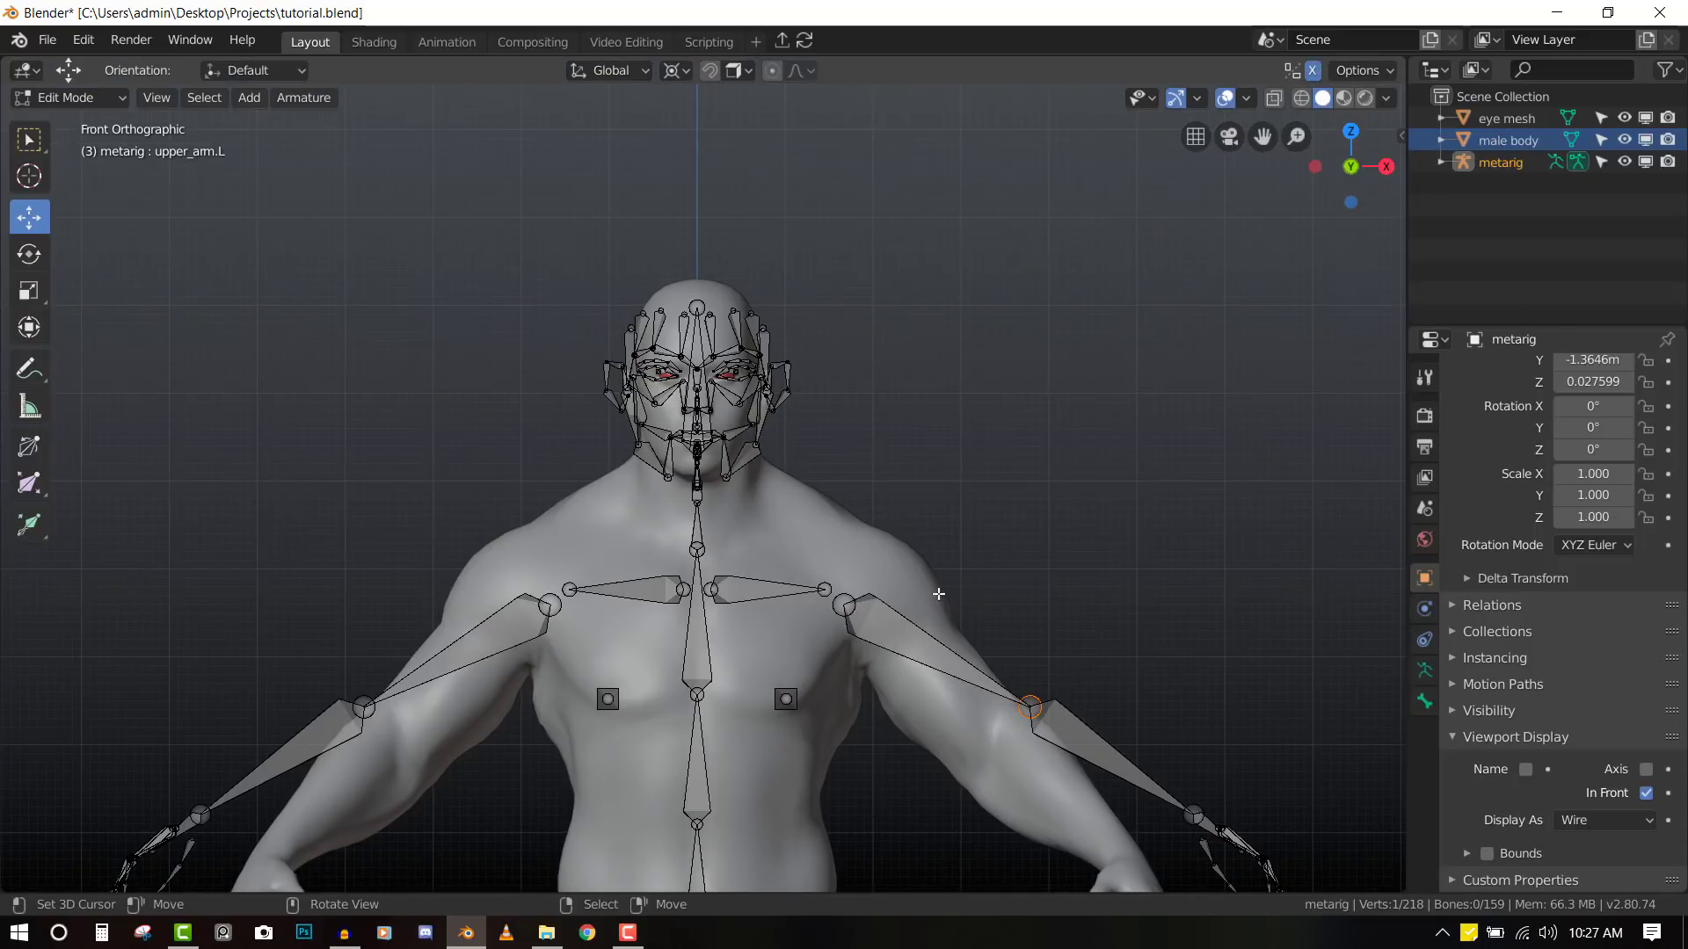
{"action": "key", "text": "g"}
{"action": "key", "text": "Escape"}
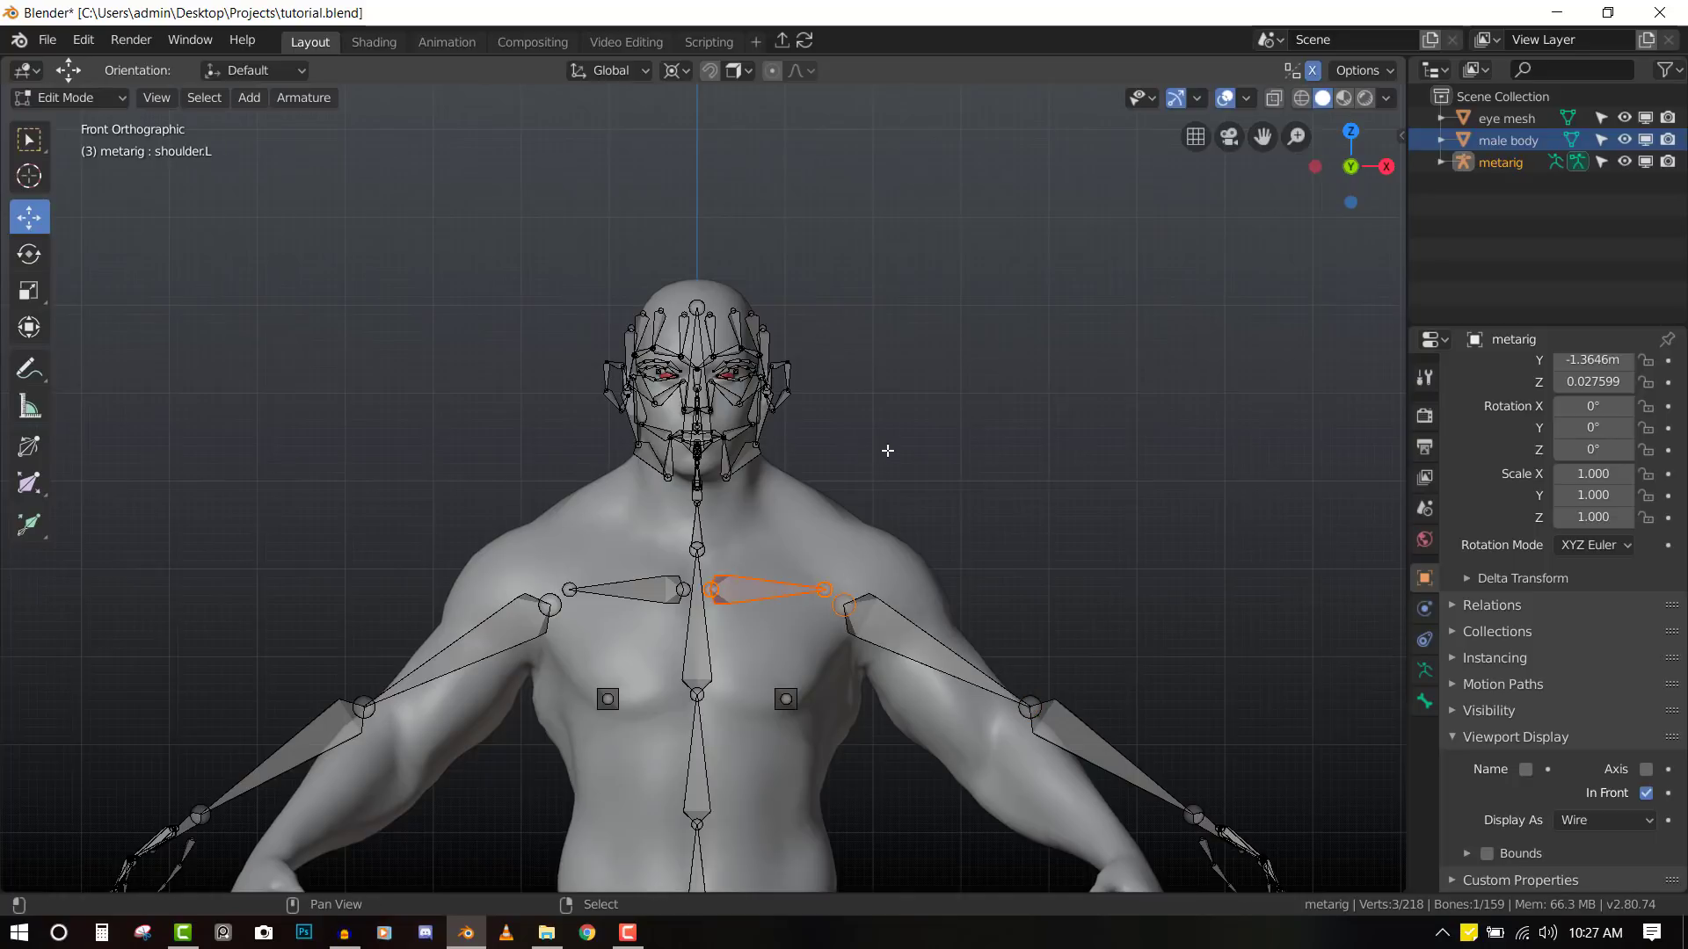
{"action": "right_click", "coordinate": [825, 590], "text": "shift"}
{"action": "key", "text": "g"}
{"action": "key", "text": "Escape"}
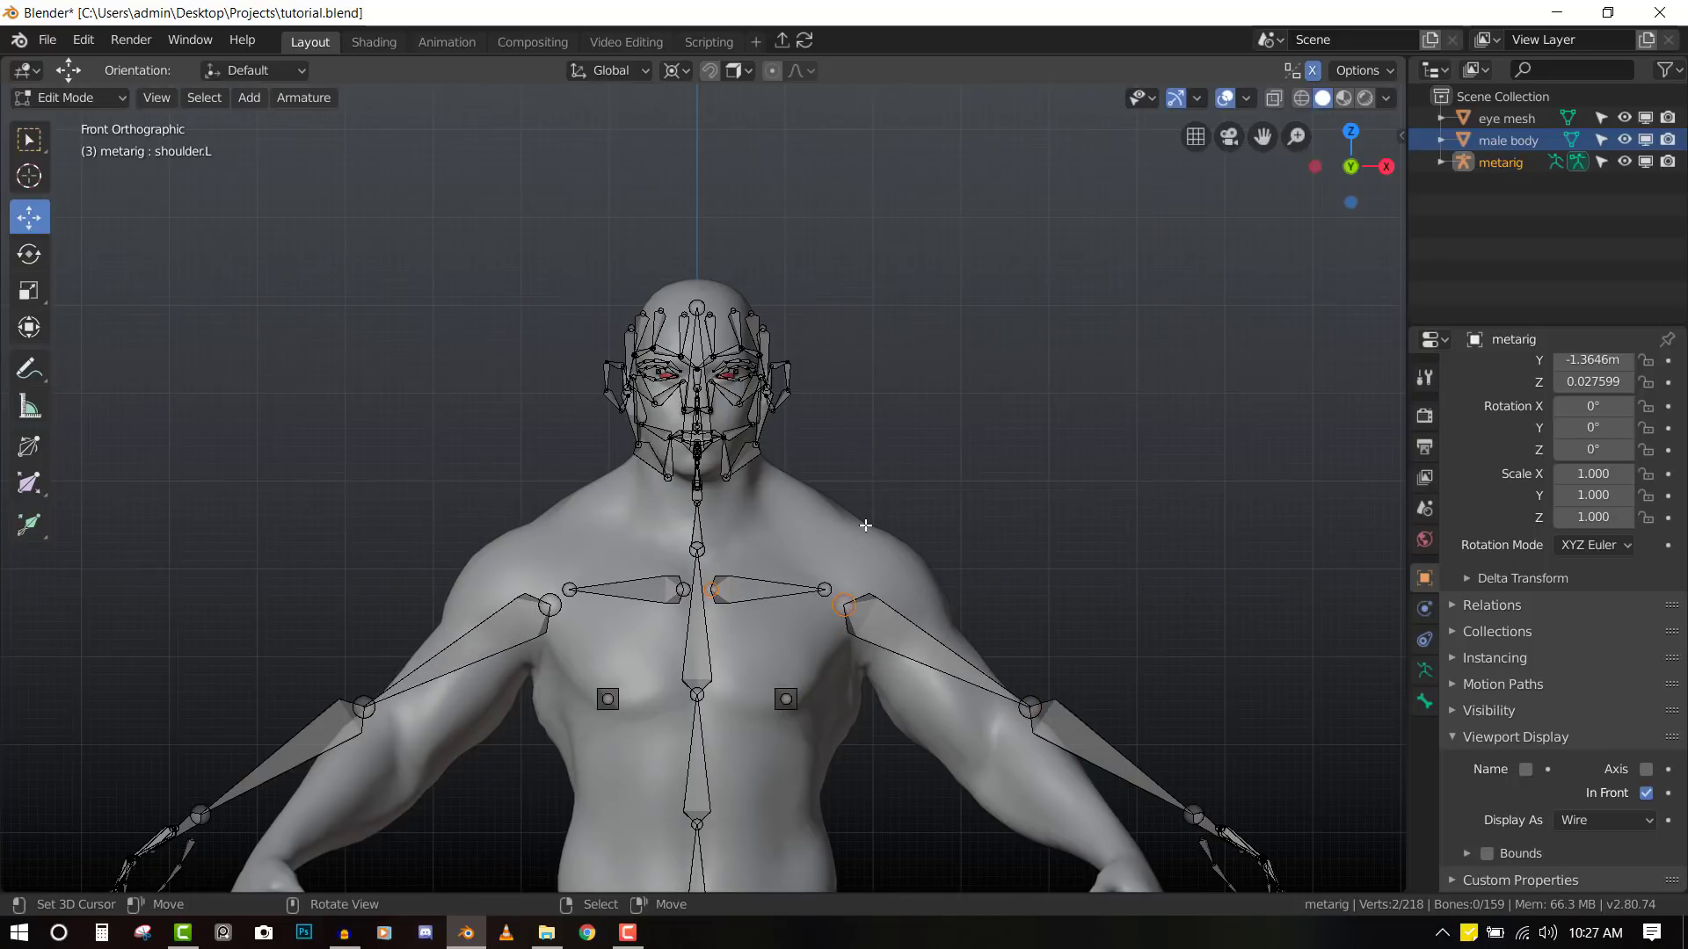
{"action": "middle_click_drag", "start_coordinate": [817, 610], "coordinate": [716, 426], "text": "shift"}
{"action": "key", "text": "alt+a"}
- In the side view, select the face bones at the front of the head and delete them
{"action": "key", "text": "KP_3"}
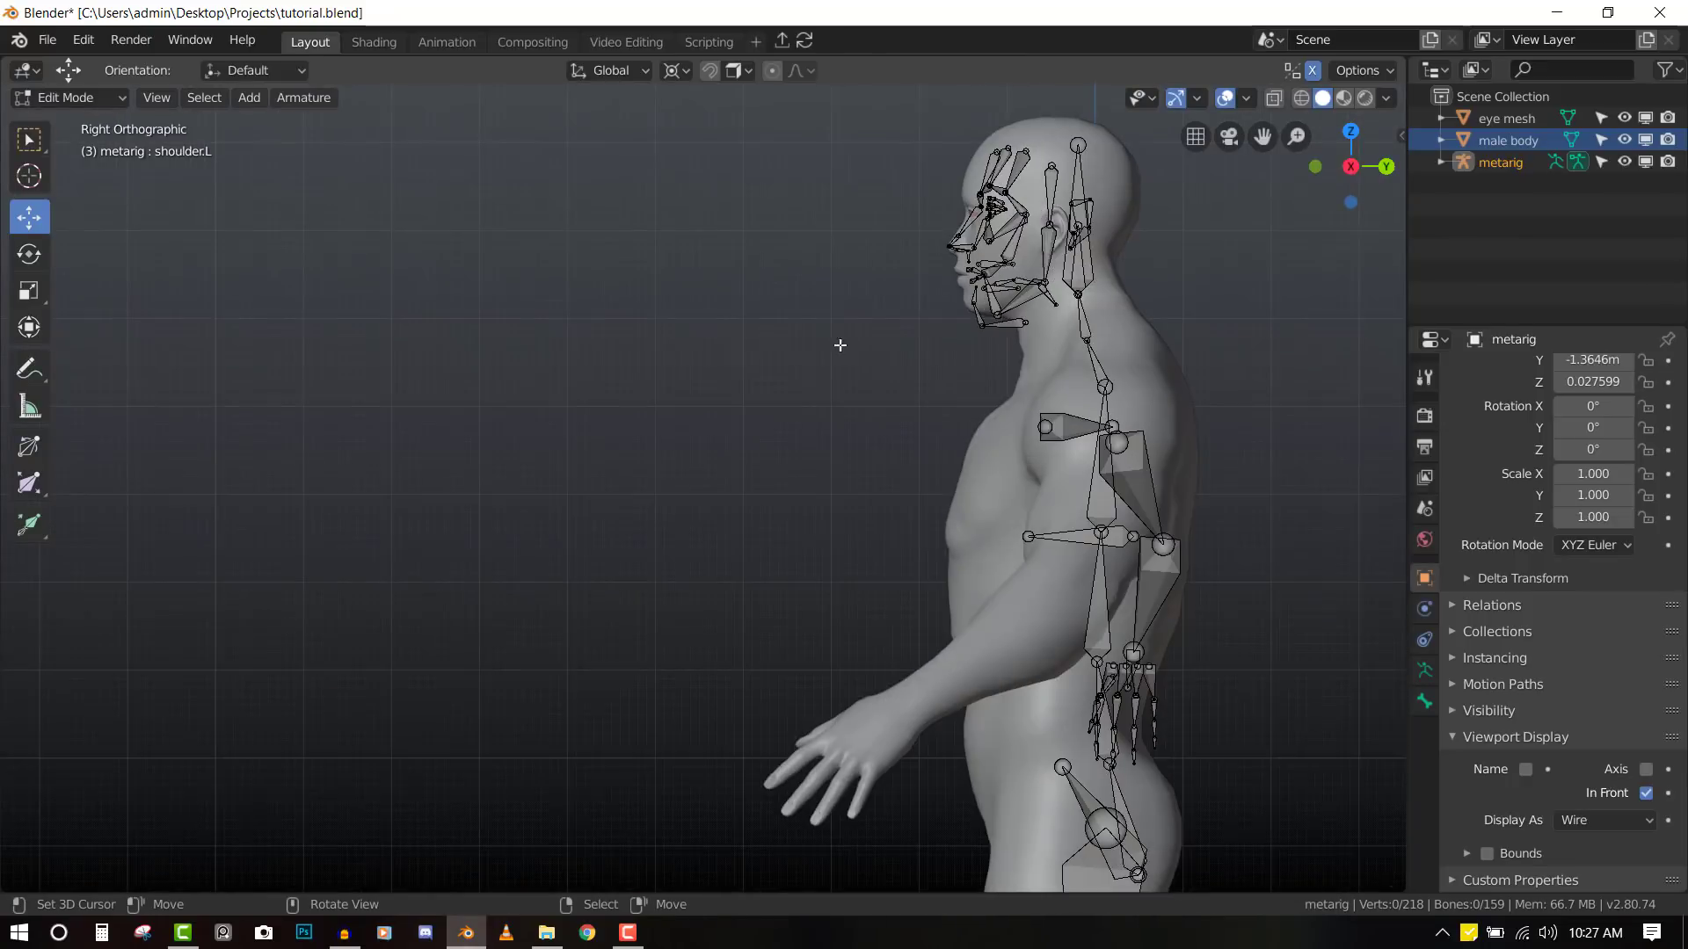
{"action": "middle_click_drag", "start_coordinate": [1051, 254], "coordinate": [859, 339], "text": "shift"}
{"action": "scroll", "coordinate": [859, 339], "scroll_direction": "up", "scroll_amount": 2}
{"action": "scroll", "coordinate": [844, 412], "scroll_direction": "down", "scroll_amount": 1}
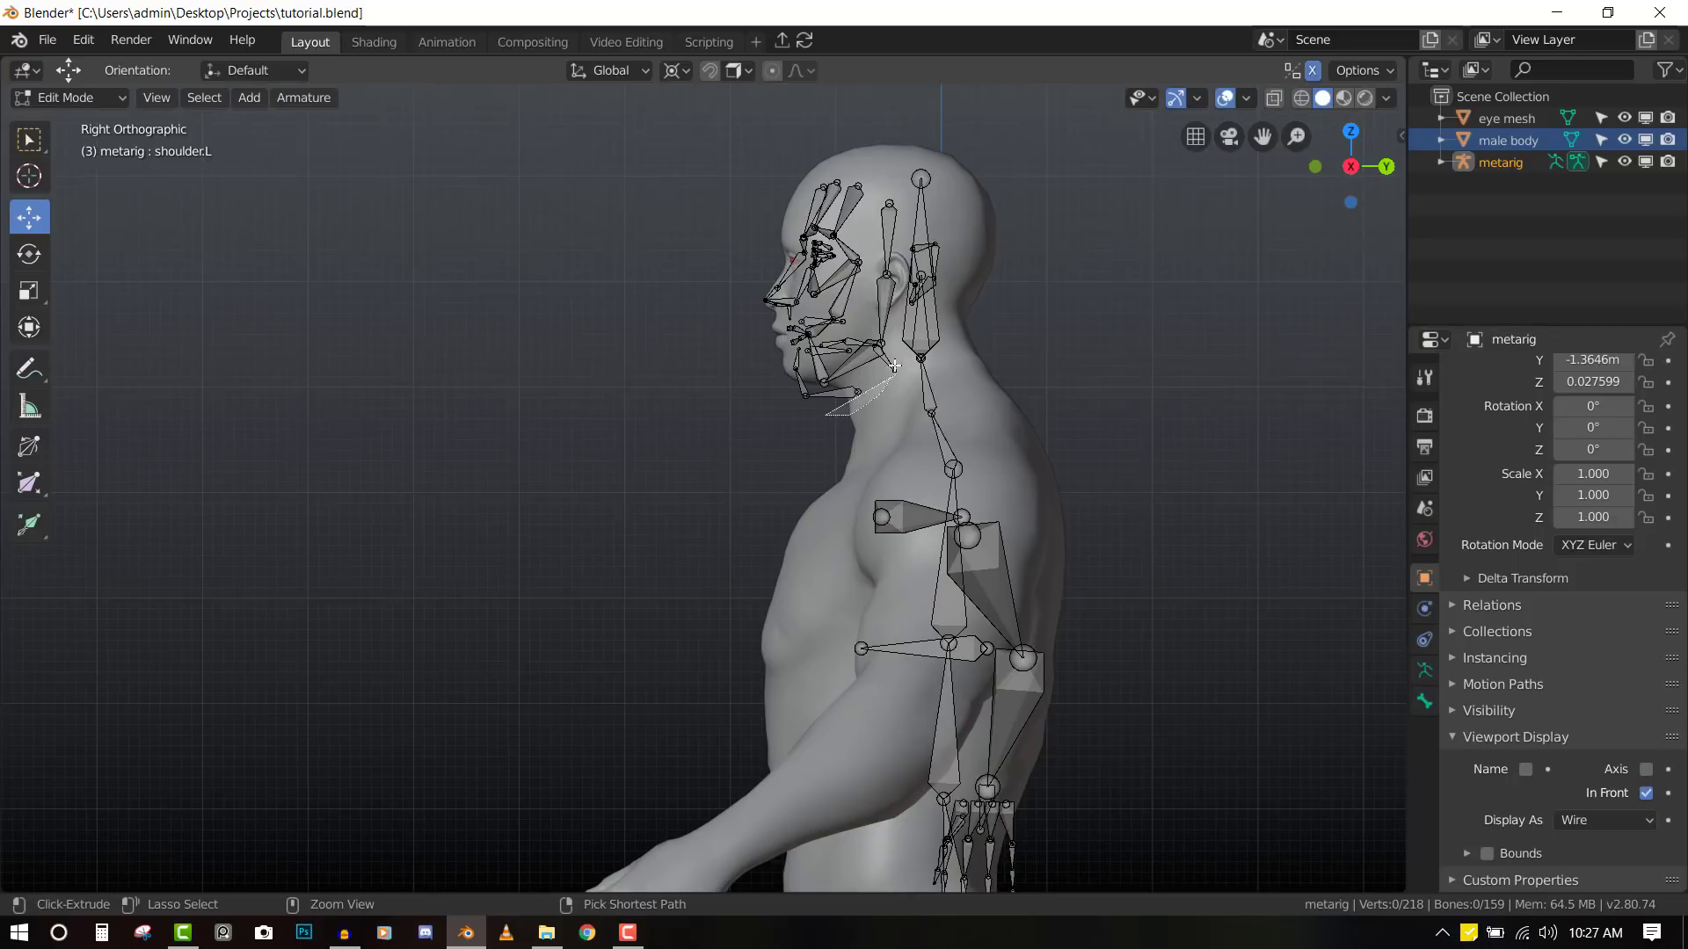
{"action": "mouse_move", "coordinate": [894, 272]}
{"action": "right_mouse_down", "text": "ctrl"}
{"action": "mouse_move", "coordinate": [786, 121]}
{"action": "mouse_move", "coordinate": [601, 303]}
{"action": "right_mouse_up", "text": "ctrl"}
{"action": "key", "text": "x"}
{"action": "left_click", "coordinate": [598, 308]}
- In the front view, select the remaining ear bones on both sides of the head and delete them
{"action": "key", "text": "KP_1"}
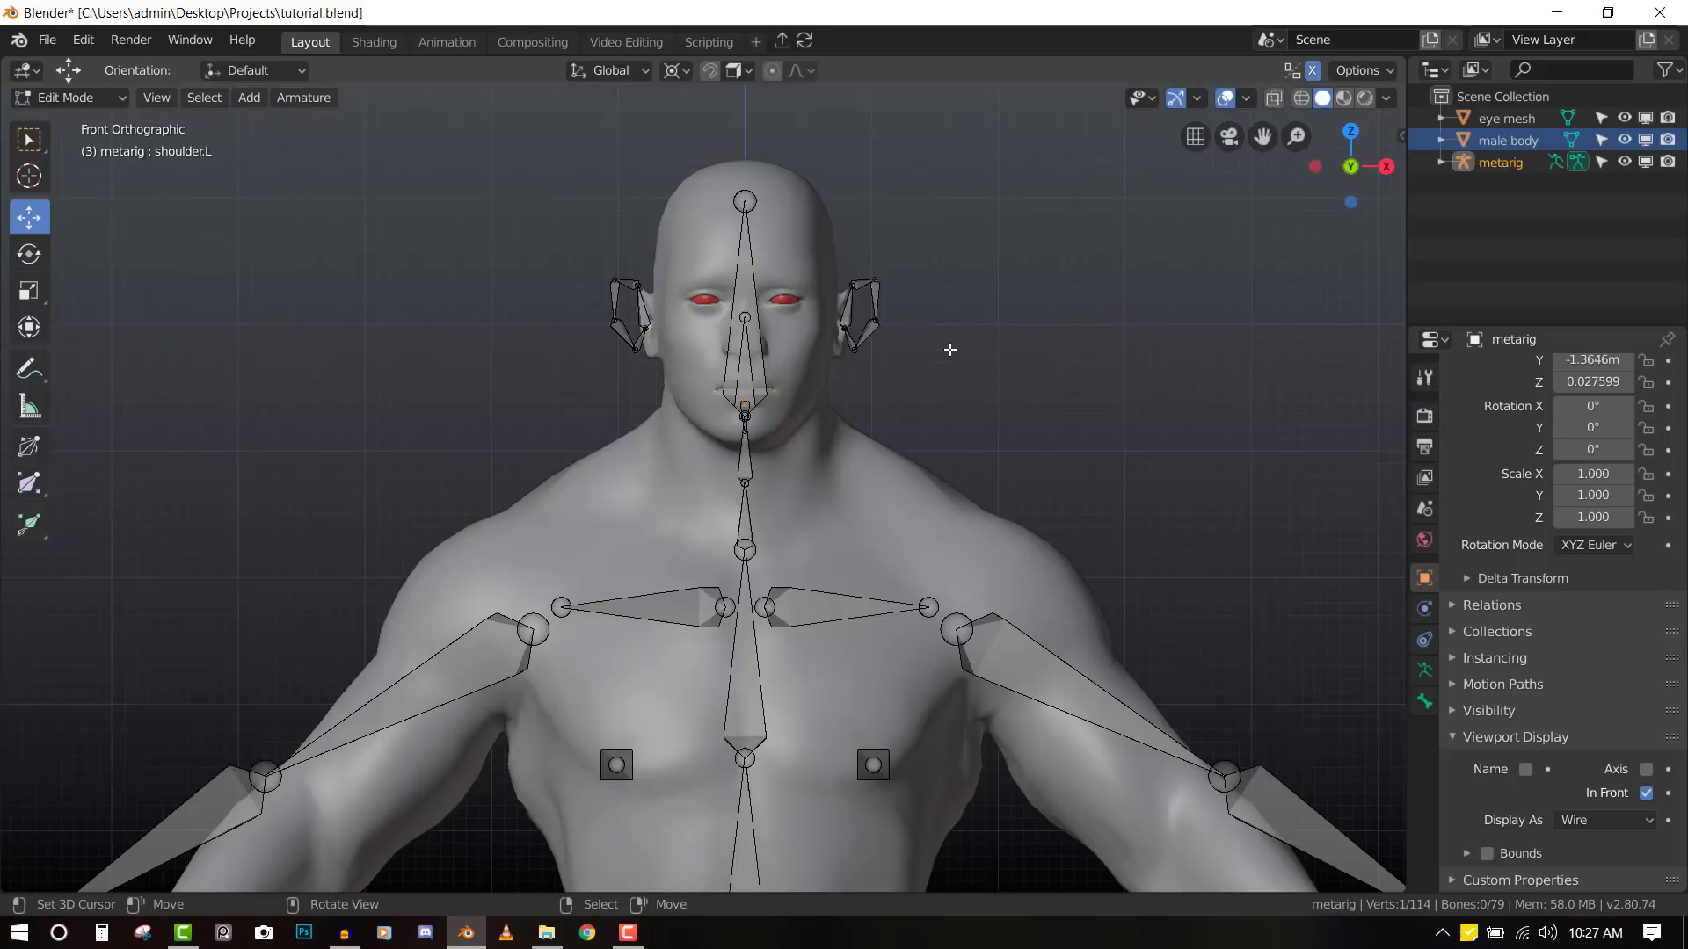
{"action": "key", "text": "b"}
{"action": "left_click_drag", "start_coordinate": [807, 218], "coordinate": [907, 356]}
{"action": "key", "text": "b"}
{"action": "left_click_drag", "start_coordinate": [507, 225], "coordinate": [668, 409]}
{"action": "key", "text": "x"}
{"action": "left_click", "coordinate": [708, 233]}
{"action": "middle_click_drag", "start_coordinate": [847, 384], "coordinate": [633, 433]}
{"action": "scroll", "coordinate": [668, 435], "scroll_direction": "down", "scroll_amount": 4}
{"action": "key", "text": "KP_3"}
{"action": "key", "text": "KP_1"}
{"action": "scroll", "coordinate": [817, 527], "scroll_direction": "up", "scroll_amount": 2}
{"action": "middle_click_drag", "start_coordinate": [848, 563], "coordinate": [805, 413], "text": "shift"}
{"action": "scroll", "coordinate": [807, 411], "scroll_direction": "up", "scroll_amount": 1}
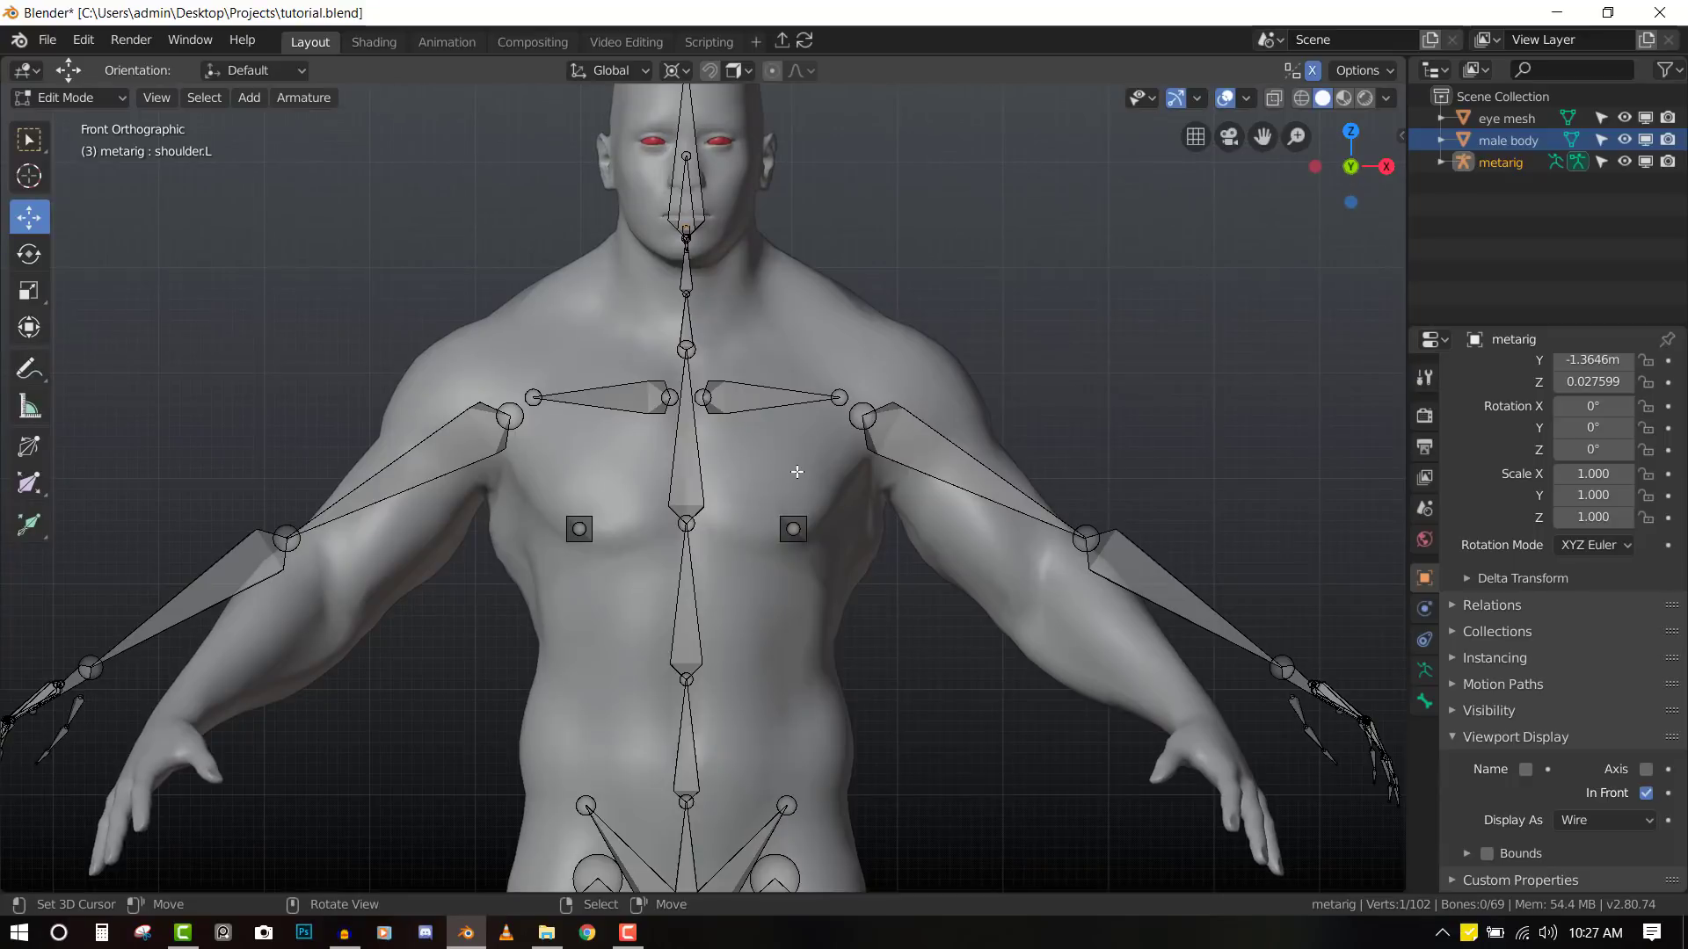
{"action": "left_click_drag", "start_coordinate": [785, 361], "coordinate": [943, 459]}
{"action": "key", "text": "g"}
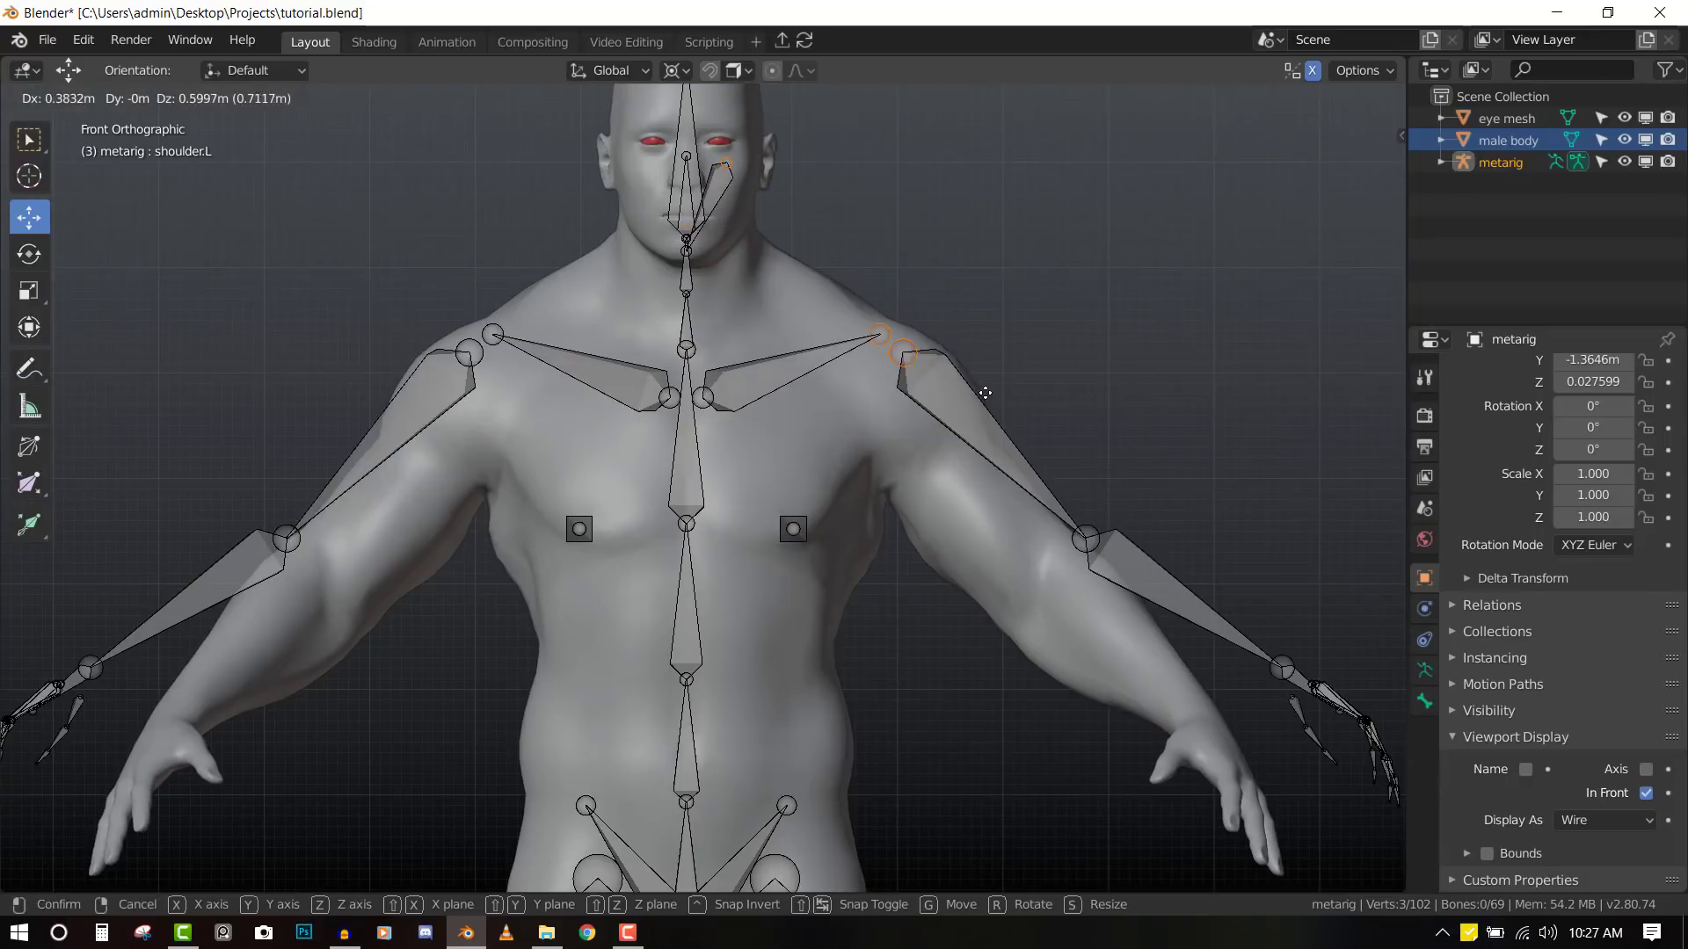
{"action": "right_click", "coordinate": [964, 408]}
- Move the outer end of the left shoulder bone and the top of the upper arm bone up and outward into the mesh's shoulder
{"action": "key", "text": "b"}
{"action": "key", "text": "g"}
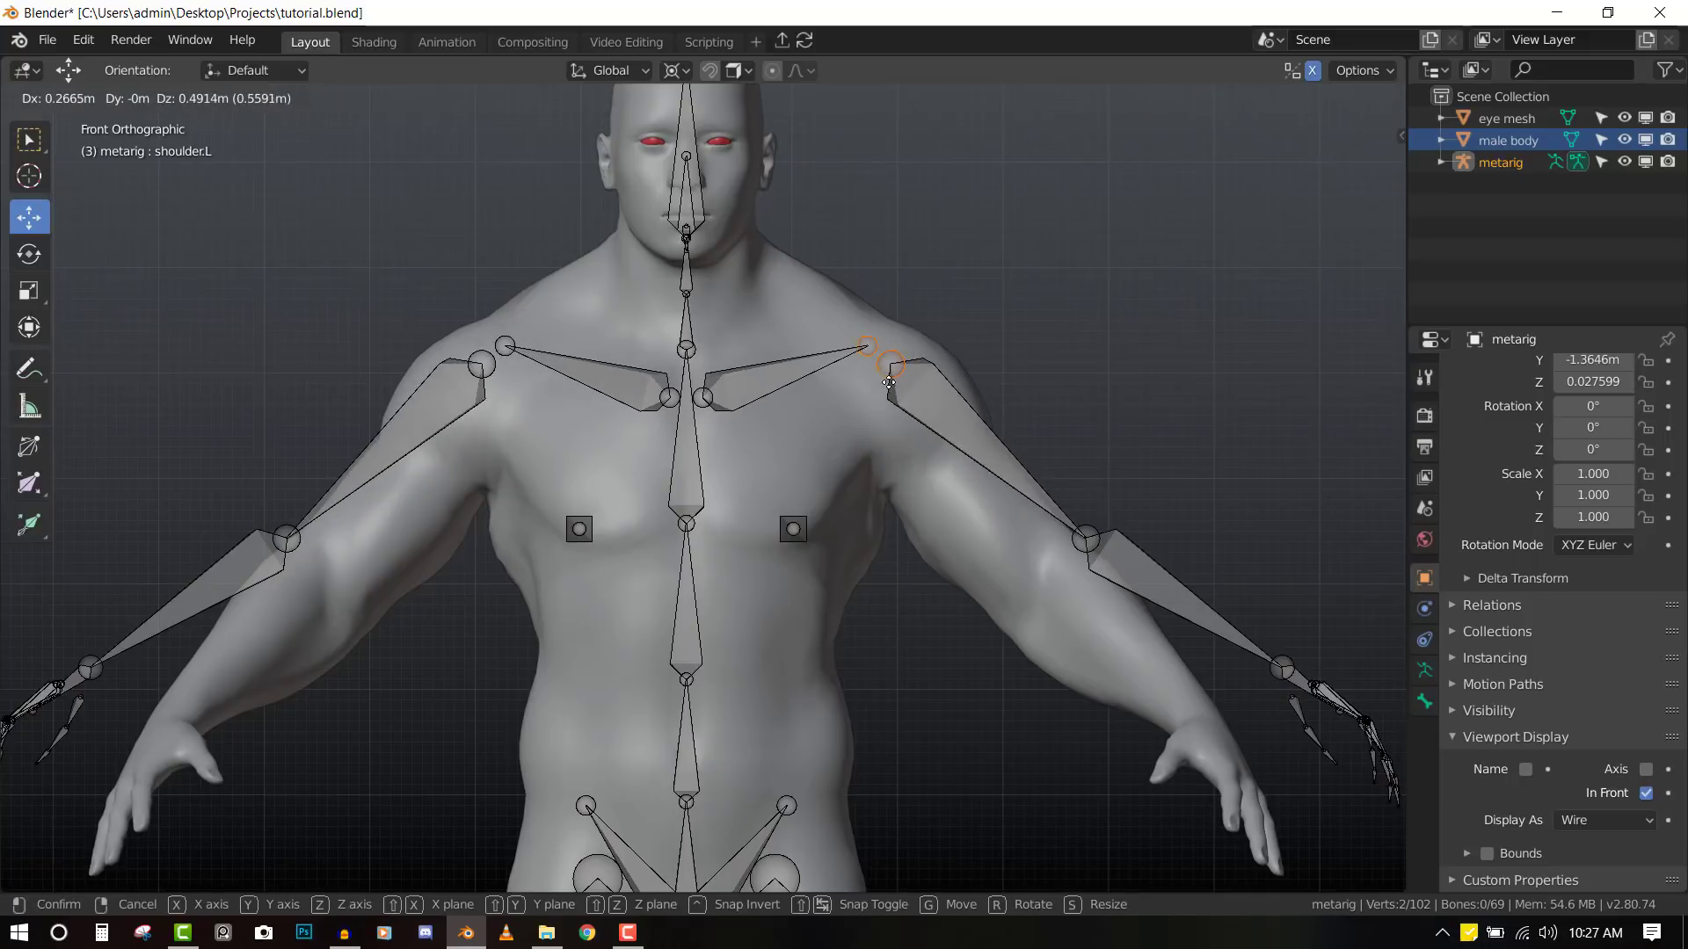
{"action": "left_click", "coordinate": [910, 400]}
- Set the snapping mode to Volume and turn snapping on
{"action": "middle_click_drag", "start_coordinate": [911, 400], "coordinate": [868, 359]}
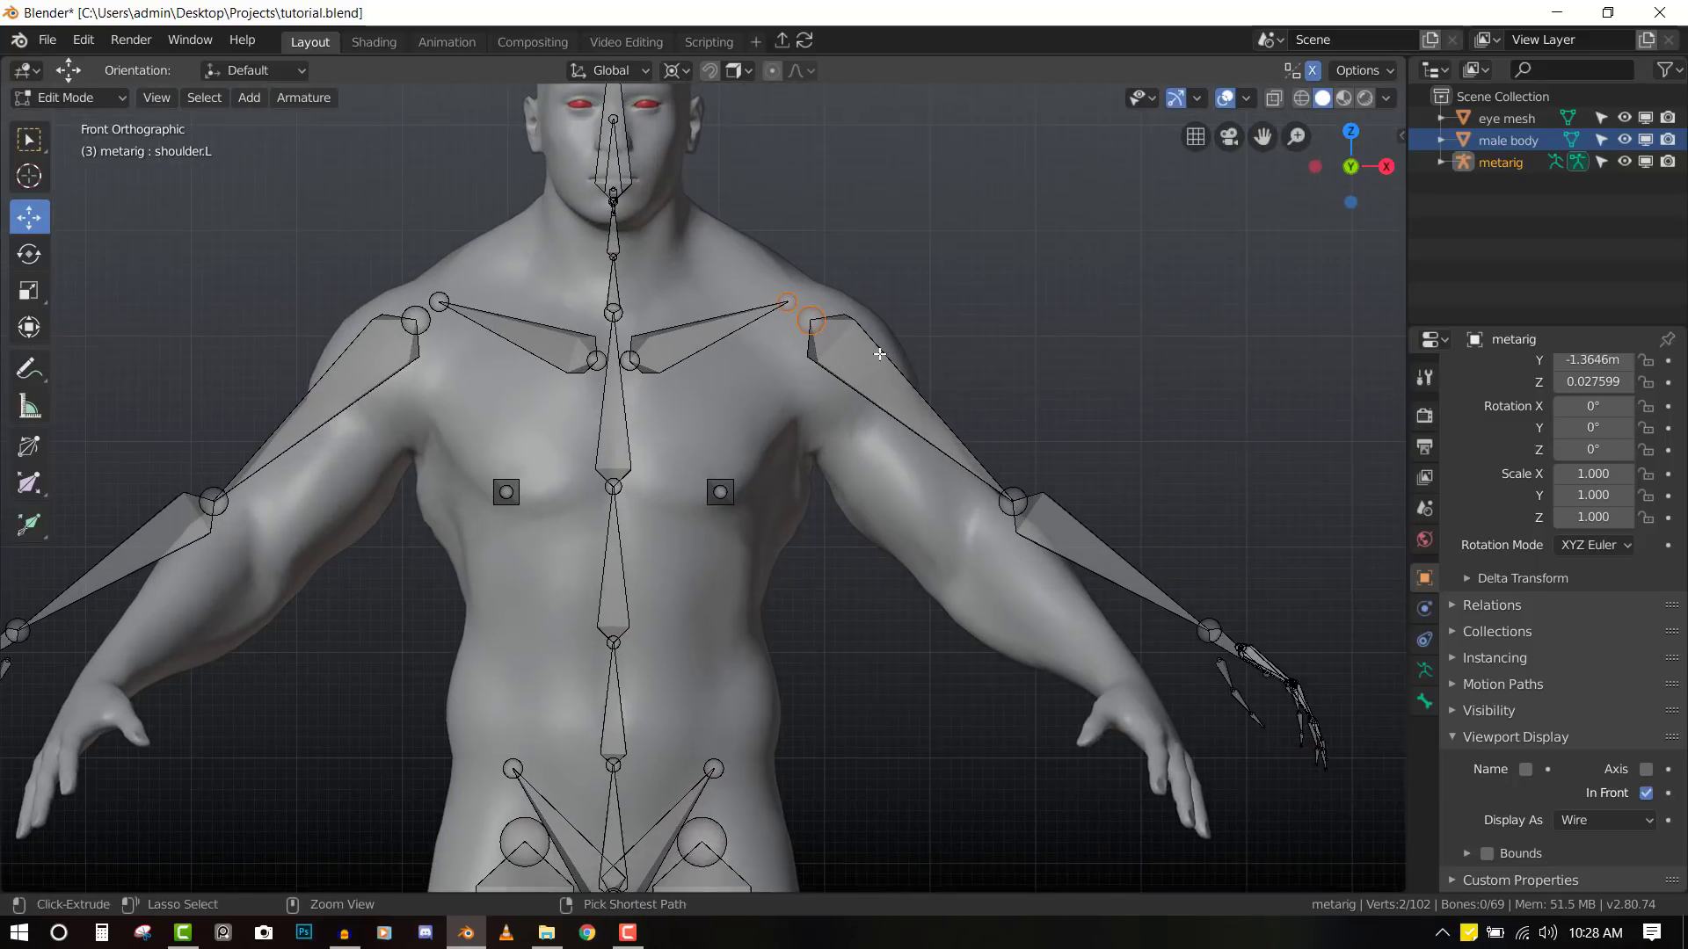
{"action": "key", "text": "shift+ctrl+Tab"}
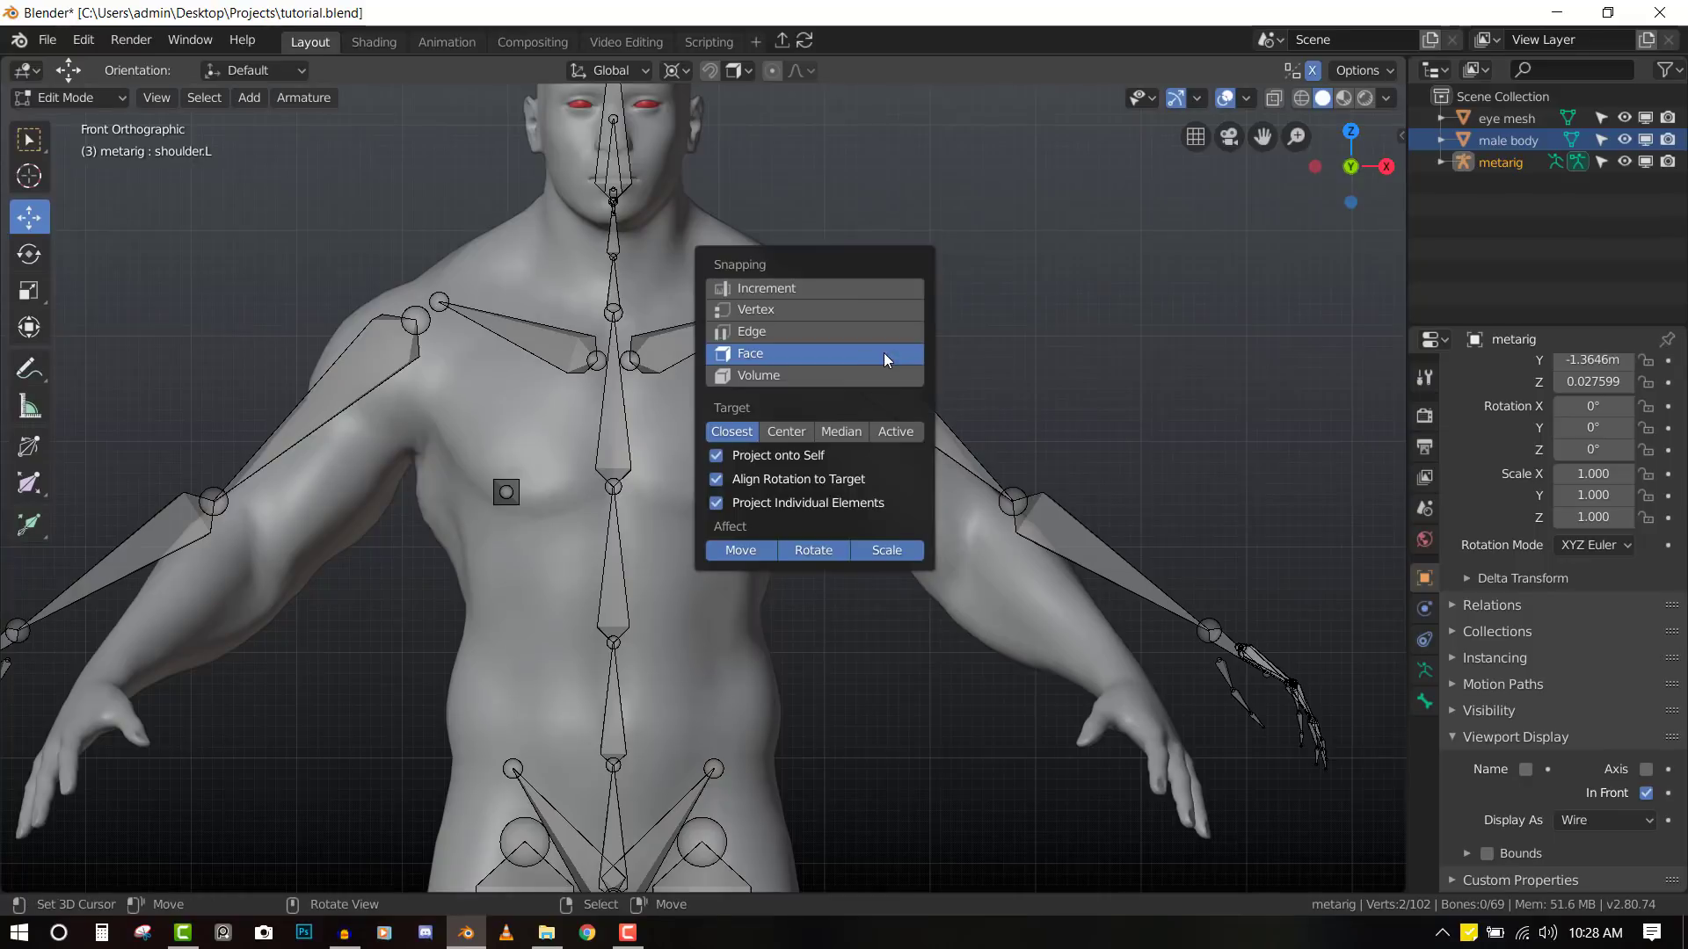
{"action": "left_click", "coordinate": [781, 381]}
{"action": "middle_click_drag", "start_coordinate": [841, 321], "coordinate": [994, 373]}
{"action": "key", "text": "KP_1"}
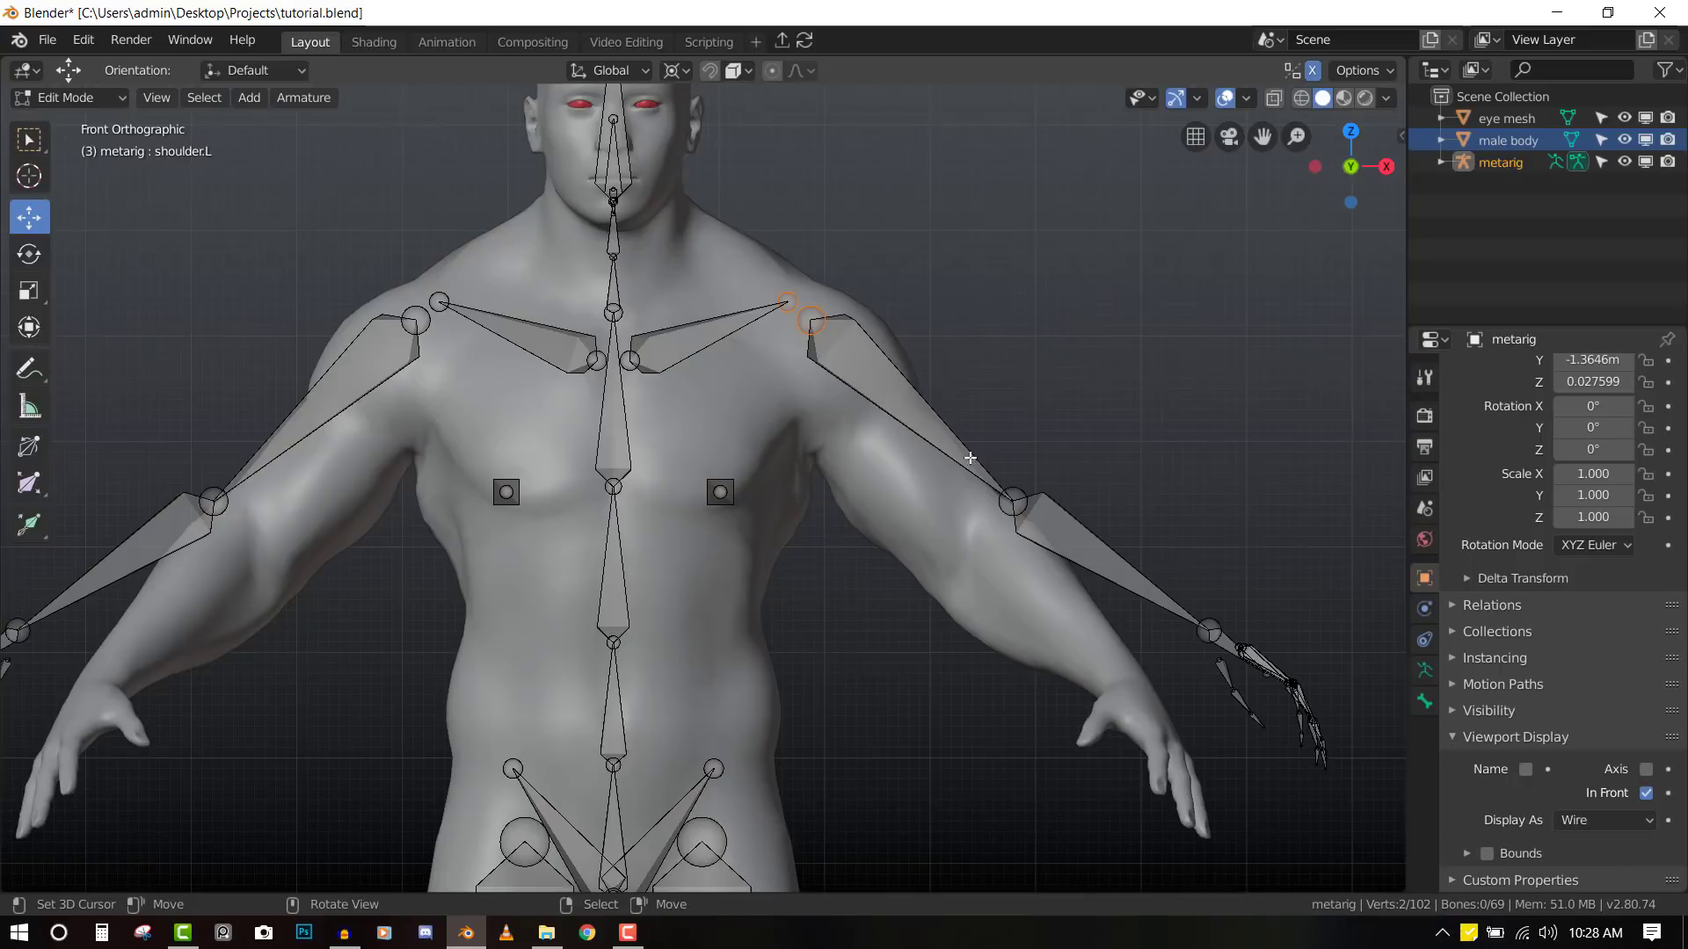
{"action": "left_click", "coordinate": [711, 71]}
{"action": "left_click", "coordinate": [747, 71]}
{"action": "key", "text": "g"}
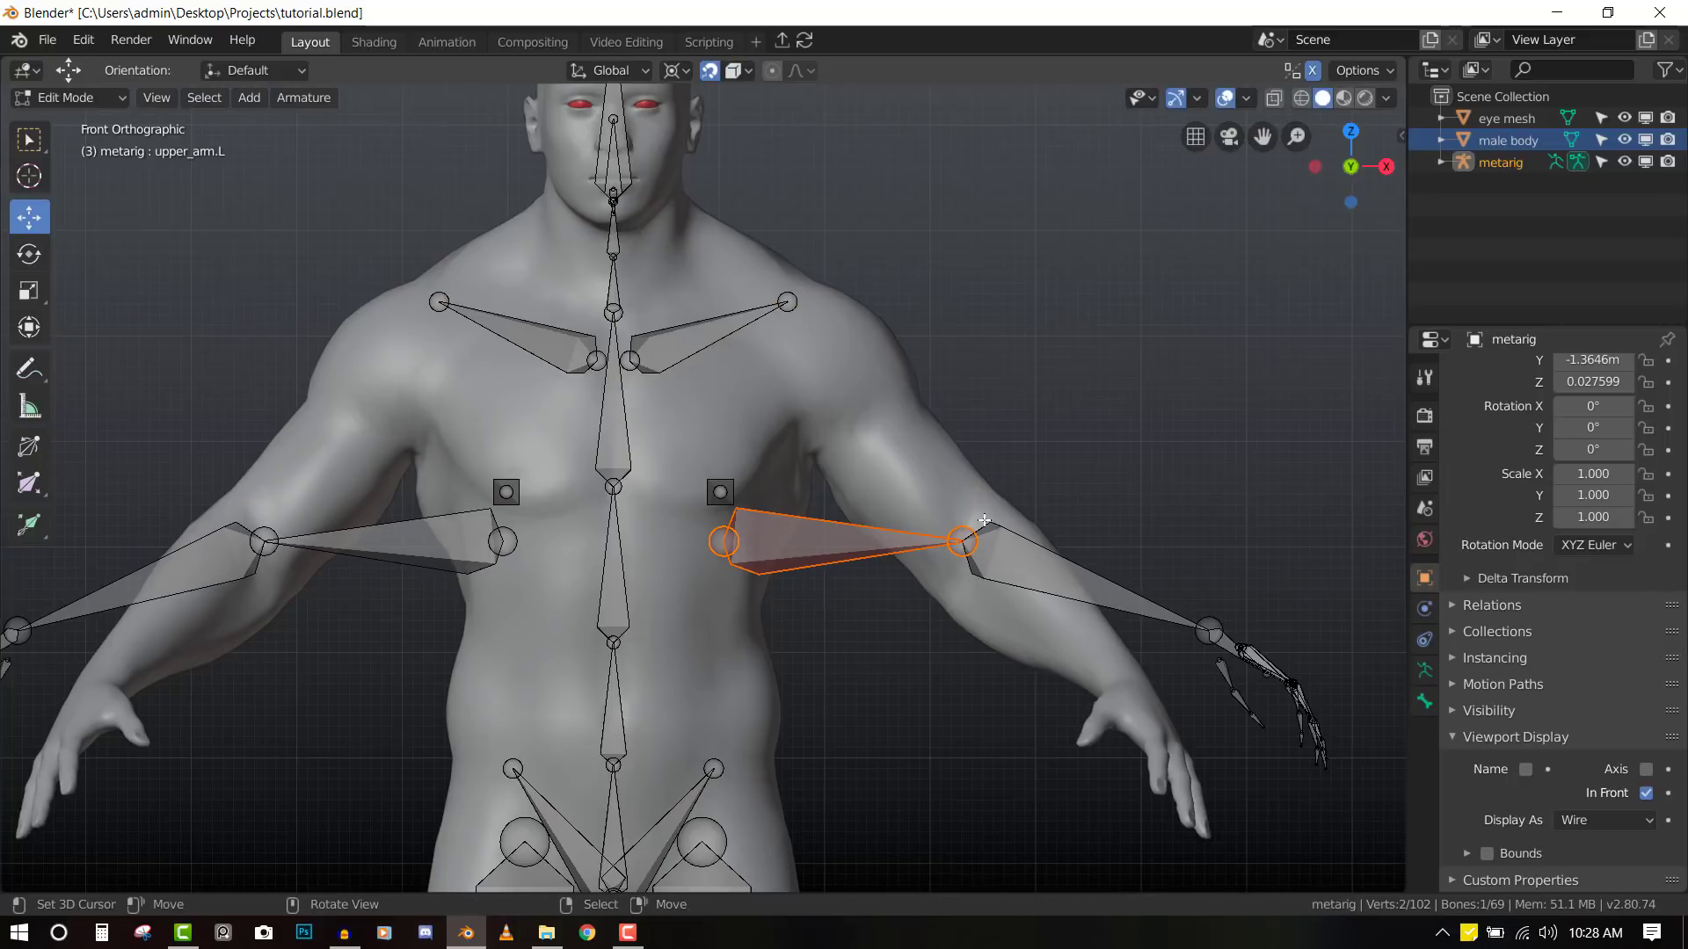
{"action": "key", "text": "Escape"}
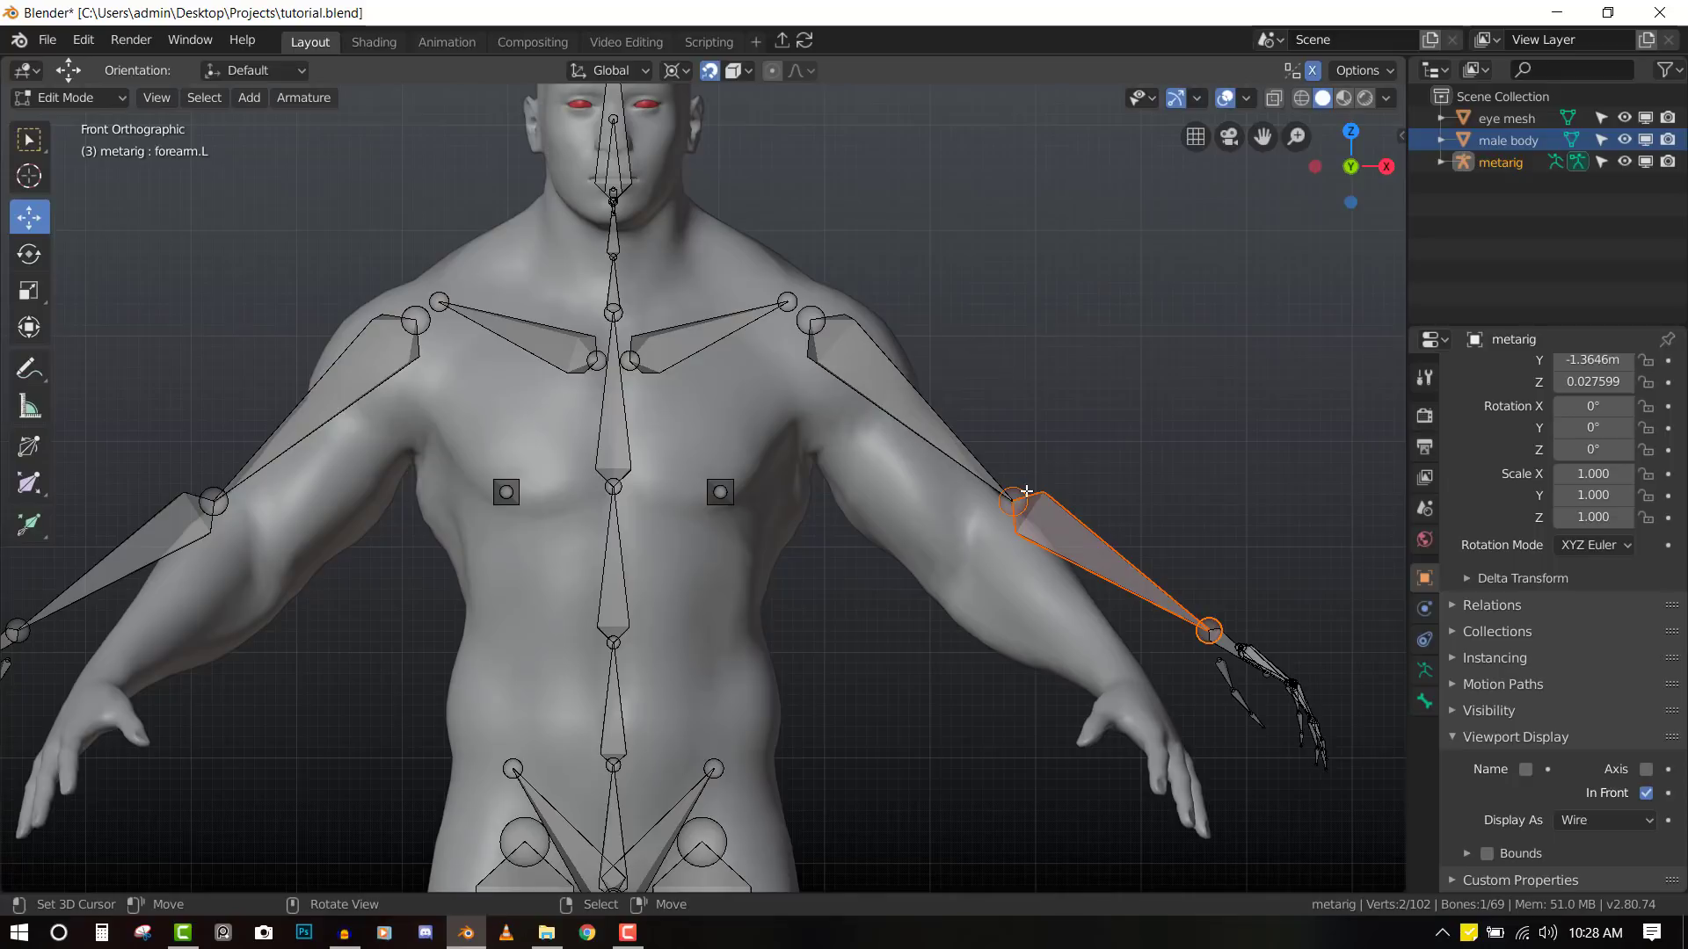
- Move the joint between the left upper arm and forearm bones into the mesh's elbow
{"action": "right_click", "coordinate": [1025, 492]}
{"action": "key", "text": "g"}
{"action": "left_click", "coordinate": [991, 539]}
- Change the transform pivot point and move the left wrist and hand bones onto the mesh's hand in the front view
{"action": "scroll", "coordinate": [990, 539], "scroll_direction": "down", "scroll_amount": 2}
{"action": "key", "text": "b"}
{"action": "left_click_drag", "start_coordinate": [1036, 562], "coordinate": [1161, 703]}
{"action": "middle_click_drag", "start_coordinate": [1142, 626], "coordinate": [1131, 686]}
{"action": "middle_click_drag", "start_coordinate": [1200, 559], "coordinate": [1130, 562]}
{"action": "left_click", "coordinate": [677, 70]}
{"action": "left_click", "coordinate": [721, 187]}
{"action": "key", "text": "KP_1"}
{"action": "key", "text": "g"}
{"action": "left_click", "coordinate": [1185, 634]}
- Raise the inner ends of the shoulder bones to the level of the spine joint at the base of the neck
{"action": "middle_click_drag", "start_coordinate": [528, 255], "coordinate": [620, 442], "text": "shift"}
{"action": "scroll", "coordinate": [615, 439], "scroll_direction": "up", "scroll_amount": 2}
{"action": "right_click", "coordinate": [531, 428]}
{"action": "key", "text": "g"}
{"action": "left_click", "coordinate": [525, 373]}
{"action": "scroll", "coordinate": [779, 630], "scroll_direction": "down", "scroll_amount": 6}
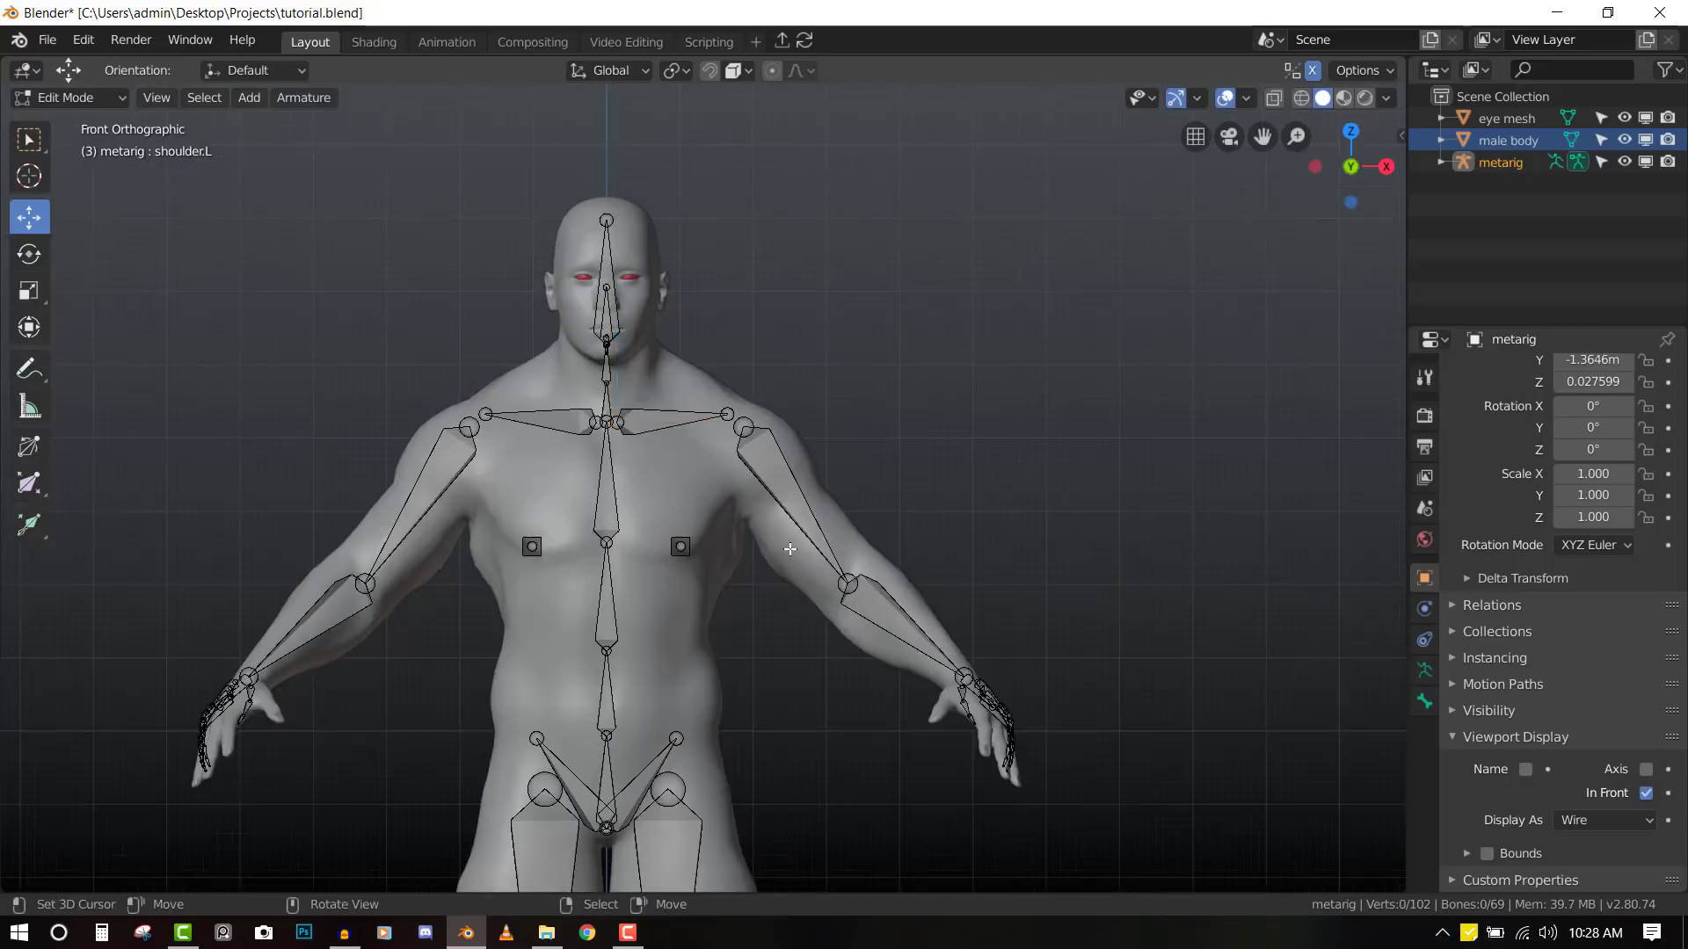
- Select the left thumb bones and move them onto the mesh's thumb, working from an angled and the front view
{"action": "middle_click_drag", "start_coordinate": [1011, 669], "coordinate": [791, 492], "text": "shift"}
{"action": "scroll", "coordinate": [791, 492], "scroll_direction": "up", "scroll_amount": 5}
{"action": "middle_click_drag", "start_coordinate": [888, 493], "coordinate": [809, 474]}
{"action": "key", "text": "b"}
{"action": "left_click_drag", "start_coordinate": [672, 431], "coordinate": [787, 589]}
{"action": "middle_click_drag", "start_coordinate": [1117, 571], "coordinate": [915, 598]}
{"action": "key", "text": "g"}
{"action": "left_click", "coordinate": [747, 580]}
{"action": "key", "text": "KP_1"}
{"action": "key", "text": "g"}
{"action": "left_click", "coordinate": [677, 497]}
- Reposition individual left thumb joints so that they run along the inside of the mesh's thumb
{"action": "middle_click_drag", "start_coordinate": [703, 492], "coordinate": [924, 334]}
{"action": "right_click", "coordinate": [919, 521]}
{"action": "right_click", "coordinate": [975, 482]}
{"action": "key", "text": "g"}
{"action": "left_click", "coordinate": [886, 435]}
{"action": "right_click", "coordinate": [1005, 392]}
{"action": "key", "text": "g"}
{"action": "left_click", "coordinate": [974, 372]}
- Move the left index finger's joints and knuckle so that the bones run along the mesh's index finger
{"action": "left_click", "coordinate": [953, 717]}
{"action": "right_click", "coordinate": [1103, 593]}
{"action": "key", "text": "g"}
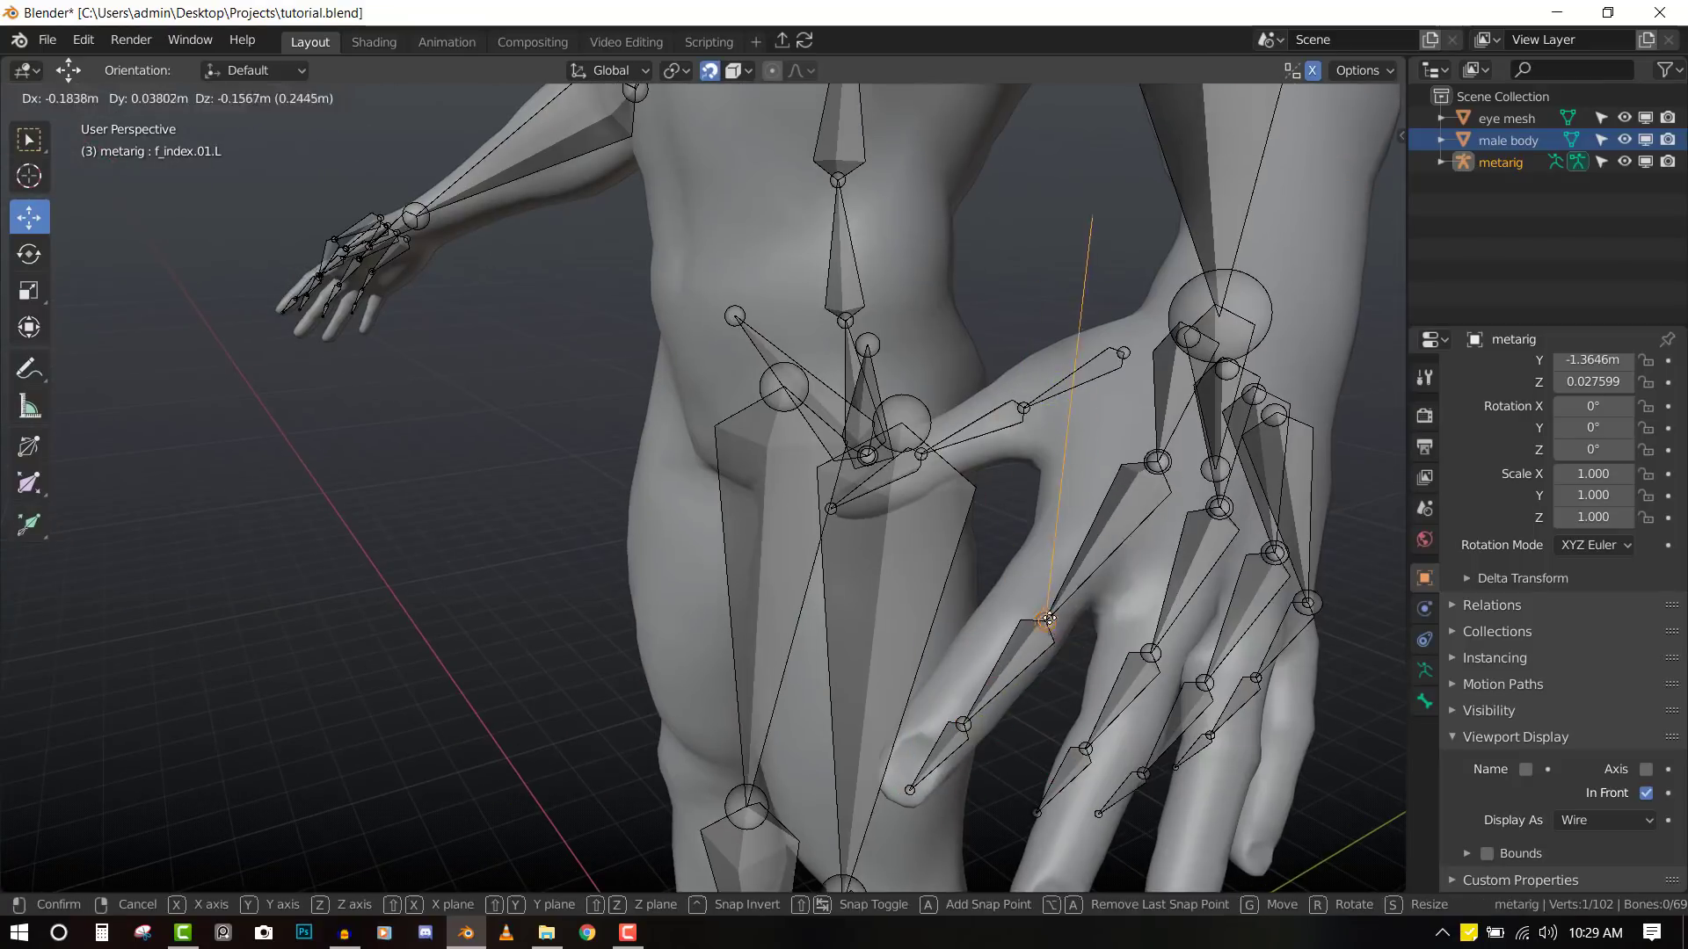
{"action": "left_click", "coordinate": [1051, 624]}
{"action": "middle_click_drag", "start_coordinate": [1187, 466], "coordinate": [1183, 527]}
{"action": "right_click", "coordinate": [1169, 493]}
{"action": "key", "text": "g"}
{"action": "left_click", "coordinate": [1118, 542]}
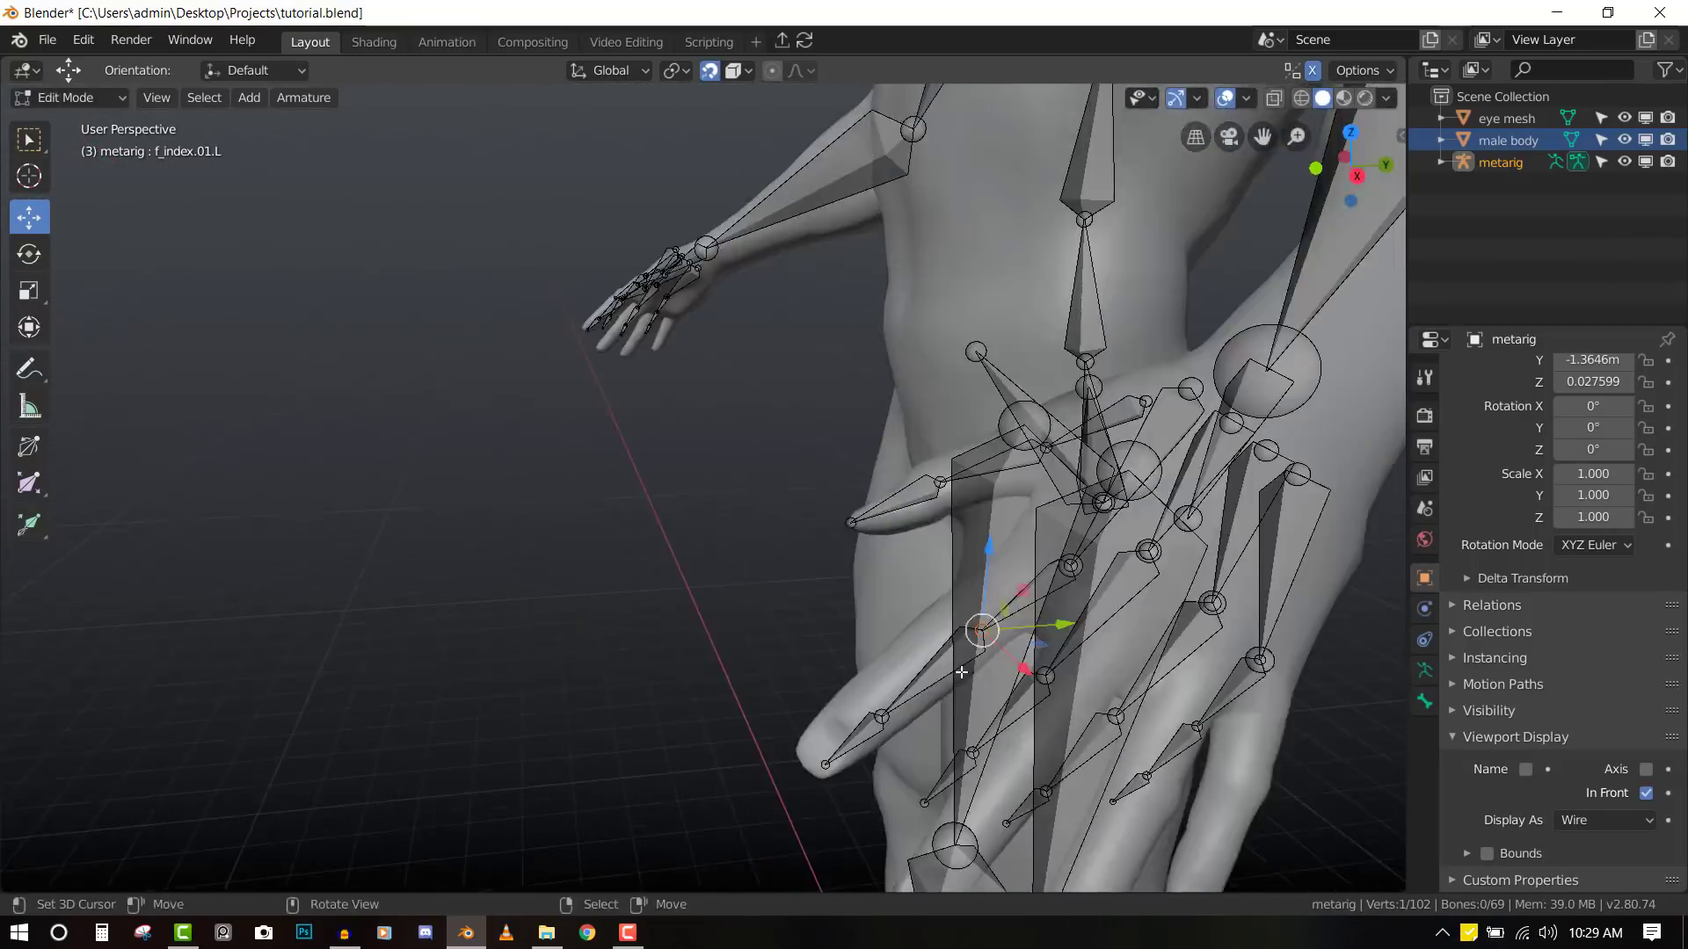
- Move the left middle finger's tip and joints into place along the mesh's middle finger
{"action": "middle_click_drag", "start_coordinate": [926, 683], "coordinate": [1031, 655]}
{"action": "right_click_drag", "start_coordinate": [1034, 644], "coordinate": [1025, 742]}
{"action": "right_click_drag", "start_coordinate": [1077, 591], "coordinate": [1059, 670]}
{"action": "middle_click_drag", "start_coordinate": [1059, 670], "coordinate": [977, 677]}
{"action": "right_click_drag", "start_coordinate": [1100, 529], "coordinate": [1083, 620]}
{"action": "mouse_move", "coordinate": [1083, 620]}
{"action": "middle_mouse_down"}
{"action": "mouse_move", "coordinate": [1046, 606]}
{"action": "mouse_move", "coordinate": [1065, 599]}
{"action": "middle_mouse_up"}
- Move the left ring finger's tip and joints into place along the mesh's ring finger
{"action": "key", "text": "KP_5"}
{"action": "key", "text": "KP_1"}
{"action": "key", "text": "KP_5"}
{"action": "middle_click_drag", "start_coordinate": [1009, 416], "coordinate": [783, 585]}
{"action": "right_click_drag", "start_coordinate": [783, 585], "coordinate": [817, 728]}
{"action": "right_click_drag", "start_coordinate": [830, 554], "coordinate": [862, 652]}
- Move the left pinky's knuckle, joints and tip into place along the mesh's pinky finger
{"action": "middle_click_drag", "start_coordinate": [893, 470], "coordinate": [932, 453]}
{"action": "left_click", "coordinate": [1036, 378]}
{"action": "key", "text": "g"}
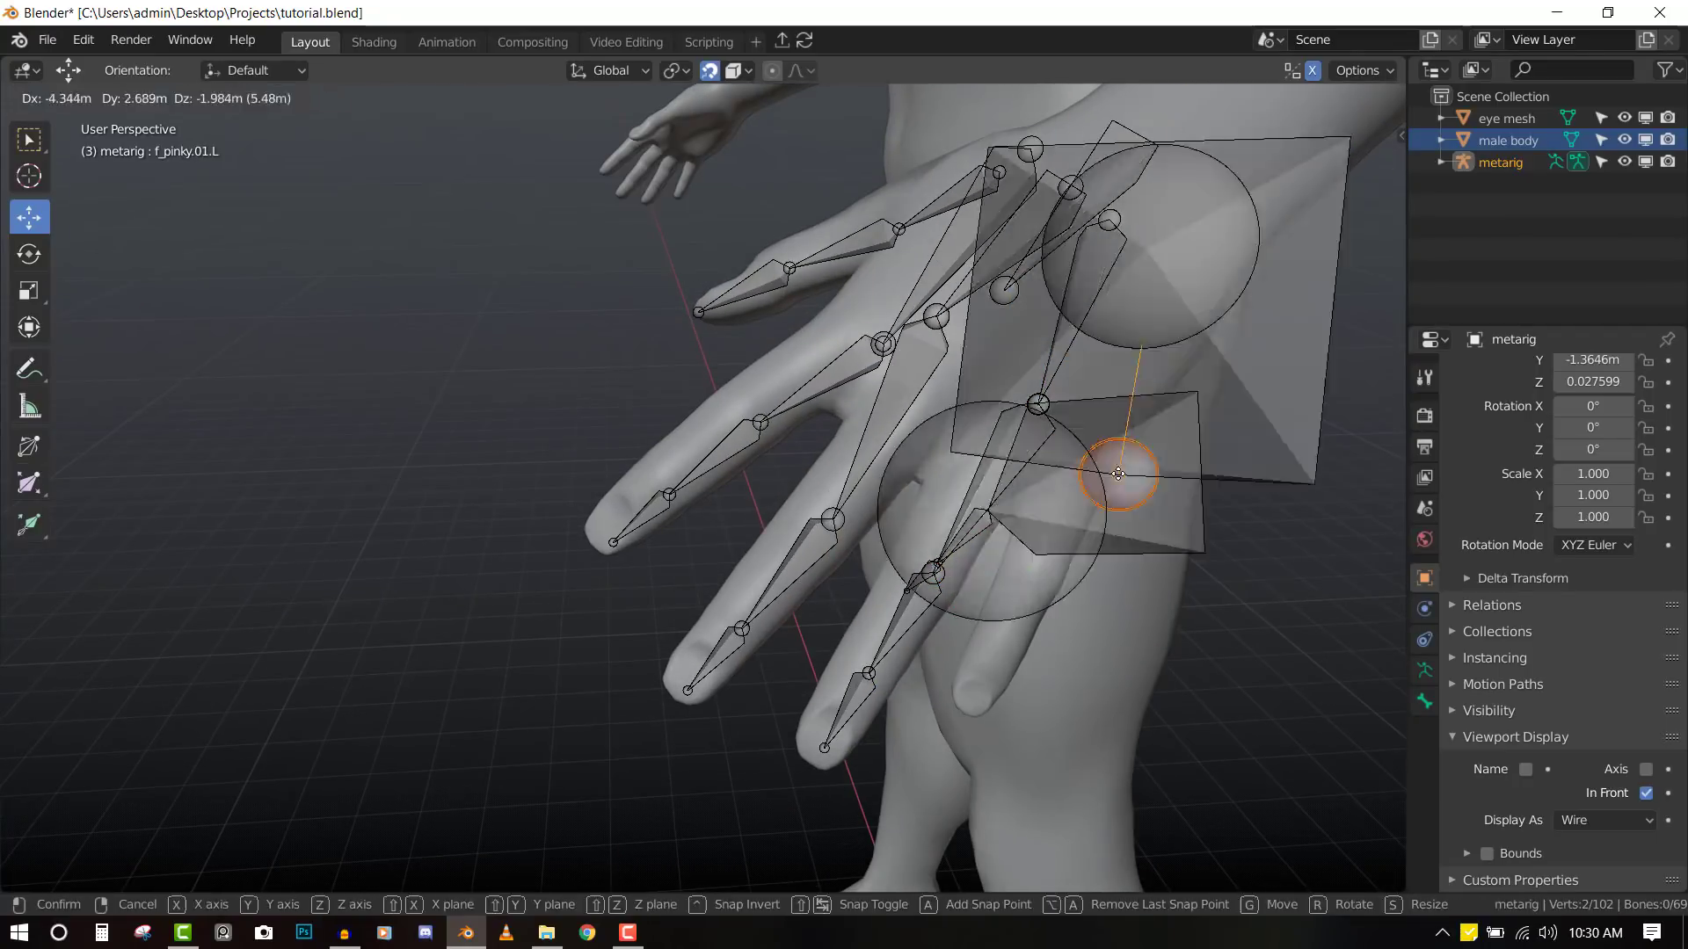
{"action": "right_click_drag", "start_coordinate": [1106, 463], "coordinate": [1104, 464]}
{"action": "middle_click_drag", "start_coordinate": [1104, 464], "coordinate": [1068, 458]}
{"action": "right_click_drag", "start_coordinate": [1109, 457], "coordinate": [1093, 446]}
{"action": "middle_click_drag", "start_coordinate": [1093, 447], "coordinate": [1046, 466]}
{"action": "right_click_drag", "start_coordinate": [866, 571], "coordinate": [916, 705]}
{"action": "right_click_drag", "start_coordinate": [905, 545], "coordinate": [954, 644]}
{"action": "right_click_drag", "start_coordinate": [949, 501], "coordinate": [991, 553]}
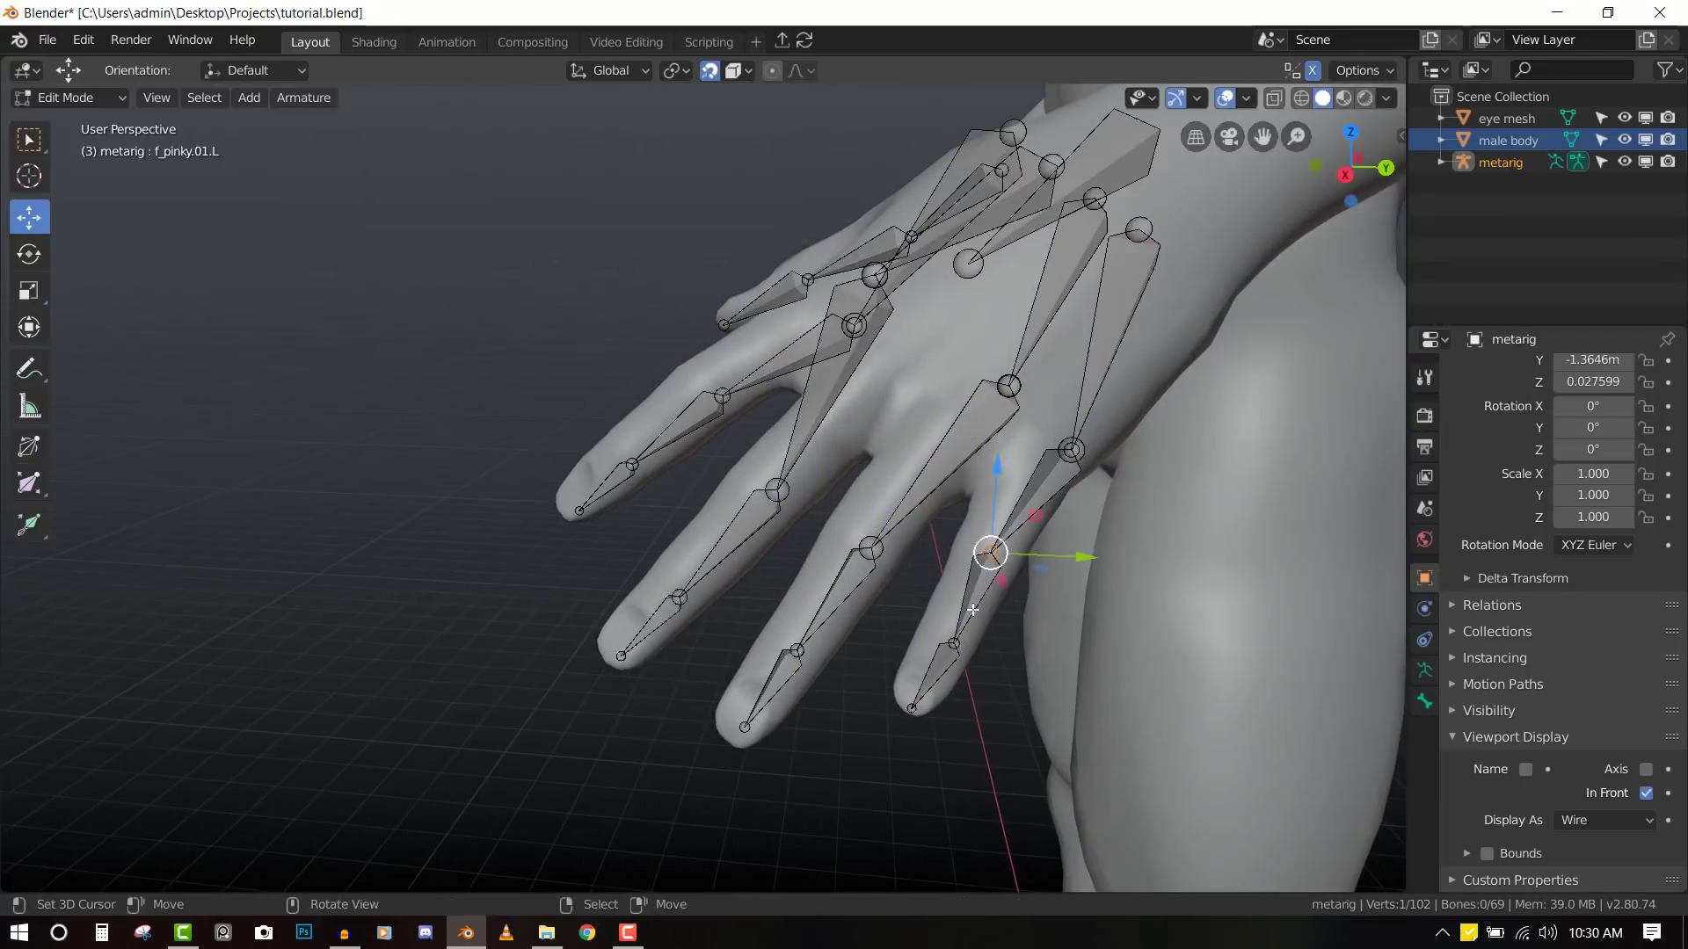
- Move the left pinky's knuckle joint so that the bone chain enters the base of the mesh's pinky finger
{"action": "key", "text": "b"}
{"action": "left_click_drag", "start_coordinate": [1051, 419], "coordinate": [1090, 484]}
{"action": "key", "text": "g"}
{"action": "left_click", "coordinate": [1059, 478]}
{"action": "middle_click_drag", "start_coordinate": [1059, 478], "coordinate": [1125, 492]}
- Nudge the left hand's bone joints to sit inside the mesh hand and clear the selection
{"action": "key", "text": "b"}
{"action": "left_click_drag", "start_coordinate": [953, 293], "coordinate": [995, 341]}
{"action": "middle_click_drag", "start_coordinate": [976, 373], "coordinate": [1093, 377]}
{"action": "scroll", "coordinate": [1093, 377], "scroll_direction": "down", "scroll_amount": 4}
{"action": "scroll", "coordinate": [879, 422], "scroll_direction": "up", "scroll_amount": 4}
{"action": "right_click", "coordinate": [749, 598]}
{"action": "right_click_drag", "start_coordinate": [822, 482], "coordinate": [813, 491]}
{"action": "key", "text": "alt+a"}
- Reposition the remaining out-of-place joint of the left hand, deselect everything and save the file
{"action": "right_click", "coordinate": [942, 299]}
{"action": "middle_click_drag", "start_coordinate": [920, 276], "coordinate": [844, 396]}
{"action": "scroll", "coordinate": [942, 300], "scroll_direction": "down", "scroll_amount": 4}
{"action": "right_click", "coordinate": [923, 484]}
{"action": "right_click", "coordinate": [777, 594]}
{"action": "left_click", "coordinate": [862, 580]}
{"action": "right_click", "coordinate": [862, 580]}
{"action": "key", "text": "g"}
{"action": "middle_click_drag", "start_coordinate": [862, 581], "coordinate": [1010, 551]}
{"action": "left_click", "coordinate": [806, 556]}
{"action": "key", "text": "KP_1"}
{"action": "key", "text": "alt+a"}
{"action": "key", "text": "ctrl+s"}
- Adjust the joints around the left hip and shift the left leg's bones outward into the mesh leg
{"action": "right_click", "coordinate": [615, 374]}
{"action": "right_click", "coordinate": [653, 324]}
{"action": "key", "text": "g"}
{"action": "right_click", "coordinate": [648, 422]}
{"action": "key", "text": "g"}
{"action": "key", "text": "KP_3"}
{"action": "key", "text": "KP_1"}
{"action": "scroll", "coordinate": [686, 475], "scroll_direction": "down", "scroll_amount": 4}
{"action": "key", "text": "b"}
{"action": "left_click_drag", "start_coordinate": [688, 469], "coordinate": [850, 800]}
{"action": "left_click_drag", "start_coordinate": [813, 729], "coordinate": [865, 729]}
- Lower the left leg's upper joint and shift the lower leg joint outward to centre it in the mesh
{"action": "middle_click_drag", "start_coordinate": [829, 403], "coordinate": [868, 594], "text": "shift"}
{"action": "right_click", "coordinate": [818, 357]}
{"action": "key", "text": "g"}
{"action": "left_click", "coordinate": [806, 467]}
{"action": "scroll", "coordinate": [799, 514], "scroll_direction": "down", "scroll_amount": 2}
{"action": "left_click_drag", "start_coordinate": [766, 682], "coordinate": [931, 755]}
{"action": "key", "text": "KP_3"}
{"action": "key", "text": "ctrl+KP_1"}
{"action": "right_click", "coordinate": [334, 525]}
{"action": "left_click_drag", "start_coordinate": [195, 525], "coordinate": [127, 525]}
- Align the left ankle and knee joints front to back with the mesh leg in the side view
{"action": "key", "text": "KP_3"}
{"action": "right_click", "coordinate": [795, 550]}
{"action": "key", "text": "g"}
{"action": "left_click", "coordinate": [765, 537]}
{"action": "scroll", "coordinate": [791, 514], "scroll_direction": "down", "scroll_amount": 3}
{"action": "middle_click_drag", "start_coordinate": [803, 505], "coordinate": [850, 693], "text": "shift"}
{"action": "right_click", "coordinate": [780, 426]}
{"action": "left_click_drag", "start_coordinate": [866, 426], "coordinate": [877, 425]}
- Move the base of the spine and the waist joint forward along Y inside the torso
{"action": "middle_click_drag", "start_coordinate": [862, 324], "coordinate": [886, 551], "text": "shift"}
{"action": "right_click", "coordinate": [853, 355]}
{"action": "left_click_drag", "start_coordinate": [929, 356], "coordinate": [886, 356]}
{"action": "middle_click_drag", "start_coordinate": [870, 290], "coordinate": [881, 545], "text": "shift"}
{"action": "right_click", "coordinate": [840, 517]}
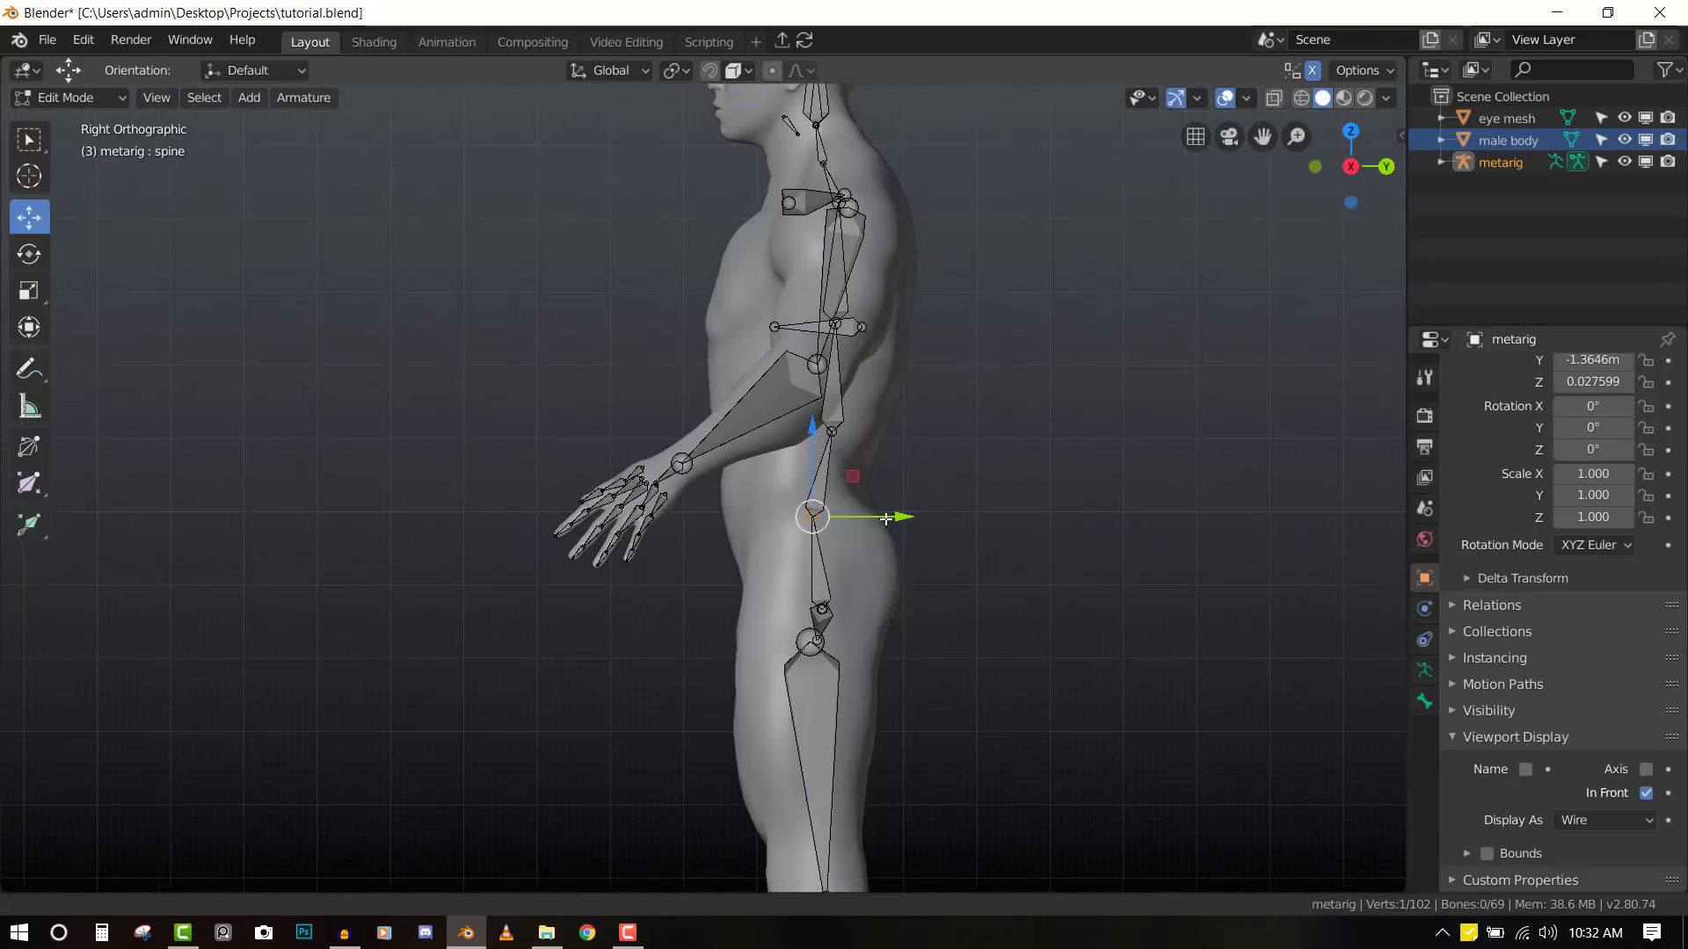
{"action": "right_click", "coordinate": [834, 433]}
- Move the left breast bone forward along Y toward the chest surface
{"action": "key", "text": "KP_1"}
{"action": "right_click", "coordinate": [856, 588]}
{"action": "key", "text": "KP_3"}
{"action": "left_click_drag", "start_coordinate": [926, 591], "coordinate": [830, 586]}
- Delete the stray bone near the head and move the head bones forward and up into the mesh head
{"action": "key", "text": "KP_1"}
{"action": "middle_click_drag", "start_coordinate": [923, 445], "coordinate": [926, 580], "text": "shift"}
{"action": "scroll", "coordinate": [926, 580], "scroll_direction": "up", "scroll_amount": 3}
{"action": "key", "text": "KP_3"}
{"action": "right_click", "coordinate": [893, 489]}
{"action": "key", "text": "KP_1"}
{"action": "key", "text": "x"}
{"action": "left_click", "coordinate": [923, 466]}
{"action": "key", "text": "KP_3"}
{"action": "left_click", "coordinate": [928, 449]}
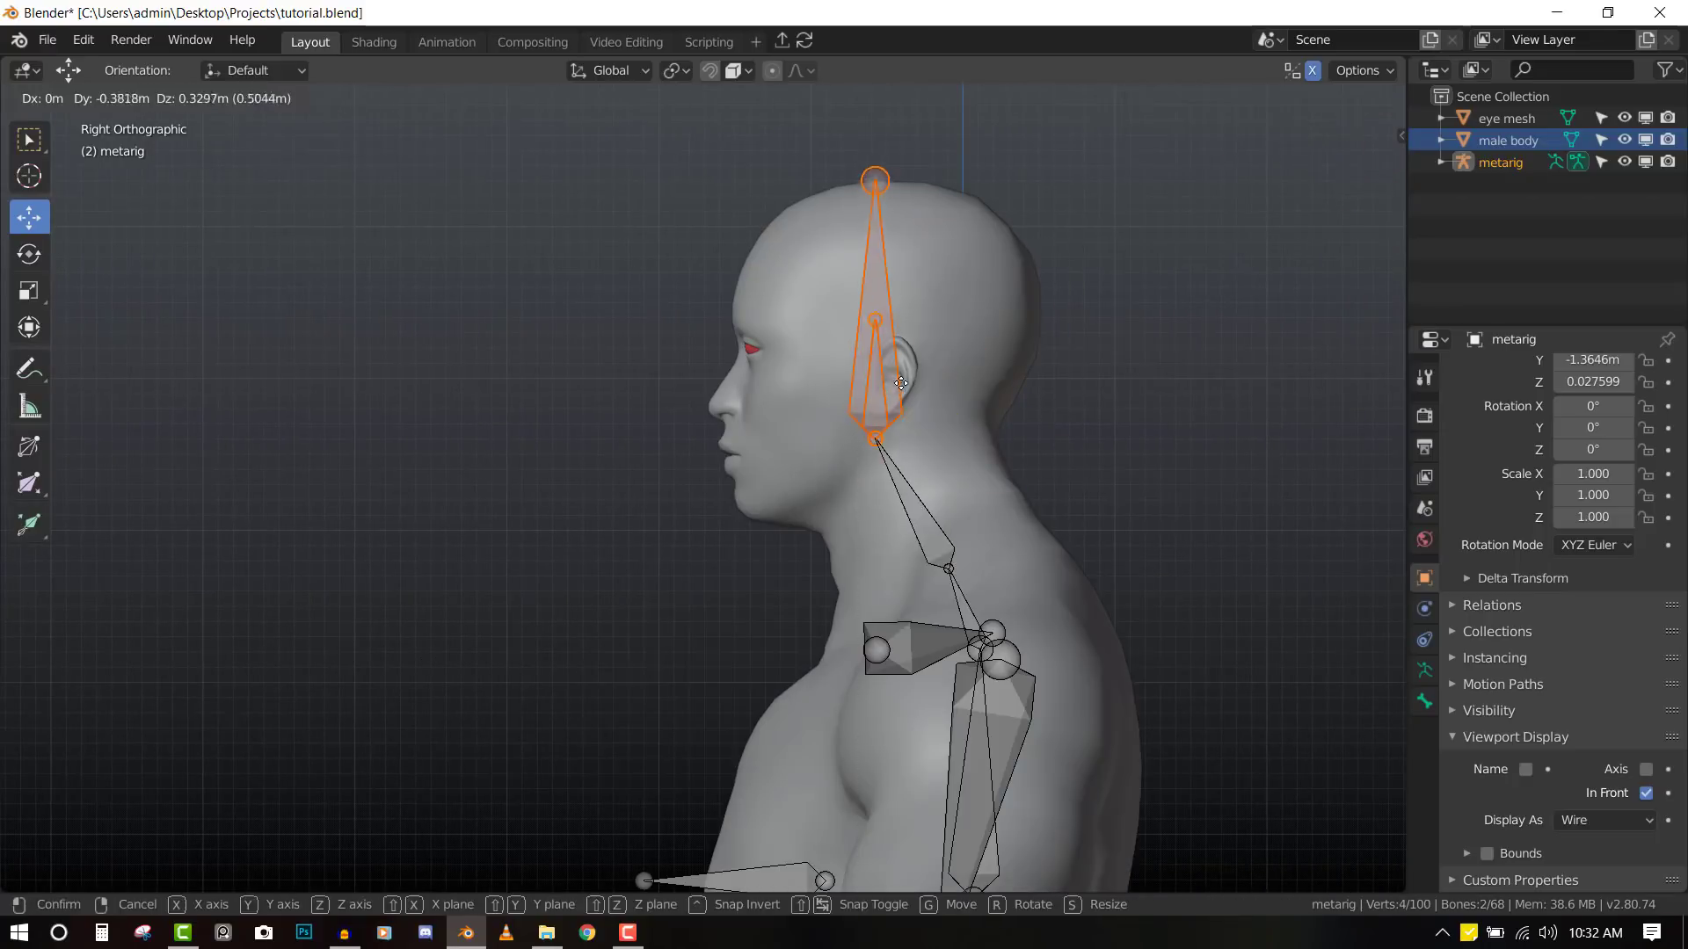
- Move the left ankle joint about 0.06 m inward along X to centre it in the mesh ankle
{"action": "key", "text": "KP_1"}
{"action": "scroll", "coordinate": [970, 594], "scroll_direction": "up", "scroll_amount": 4}
{"action": "middle_click_drag", "start_coordinate": [972, 593], "coordinate": [771, 332], "text": "shift"}
{"action": "right_click", "coordinate": [900, 577]}
{"action": "left_click_drag", "start_coordinate": [994, 581], "coordinate": [988, 584]}
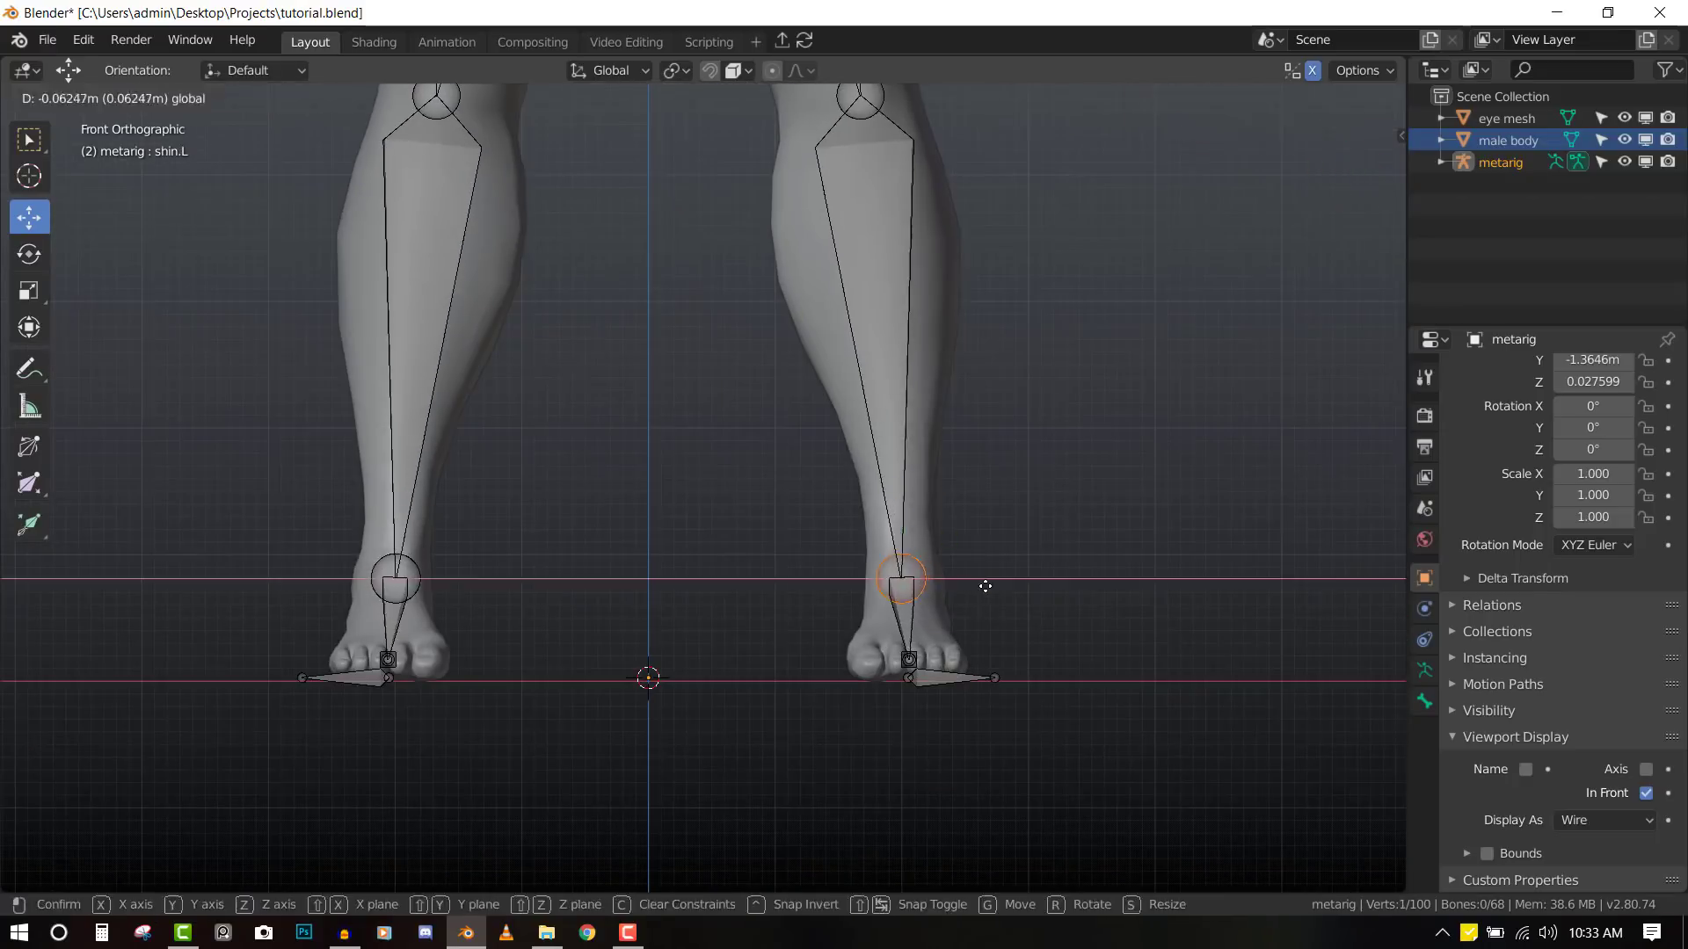
- Move the joint at the ball of the left foot forward and up to follow the mesh foot
{"action": "key", "text": "KP_3"}
{"action": "right_click", "coordinate": [655, 788]}
{"action": "right_click", "coordinate": [905, 788]}
{"action": "left_click_drag", "start_coordinate": [923, 774], "coordinate": [851, 754]}
{"action": "middle_click_drag", "start_coordinate": [791, 536], "coordinate": [884, 584]}
{"action": "key", "text": "KP_3"}
{"action": "right_click", "coordinate": [810, 590]}
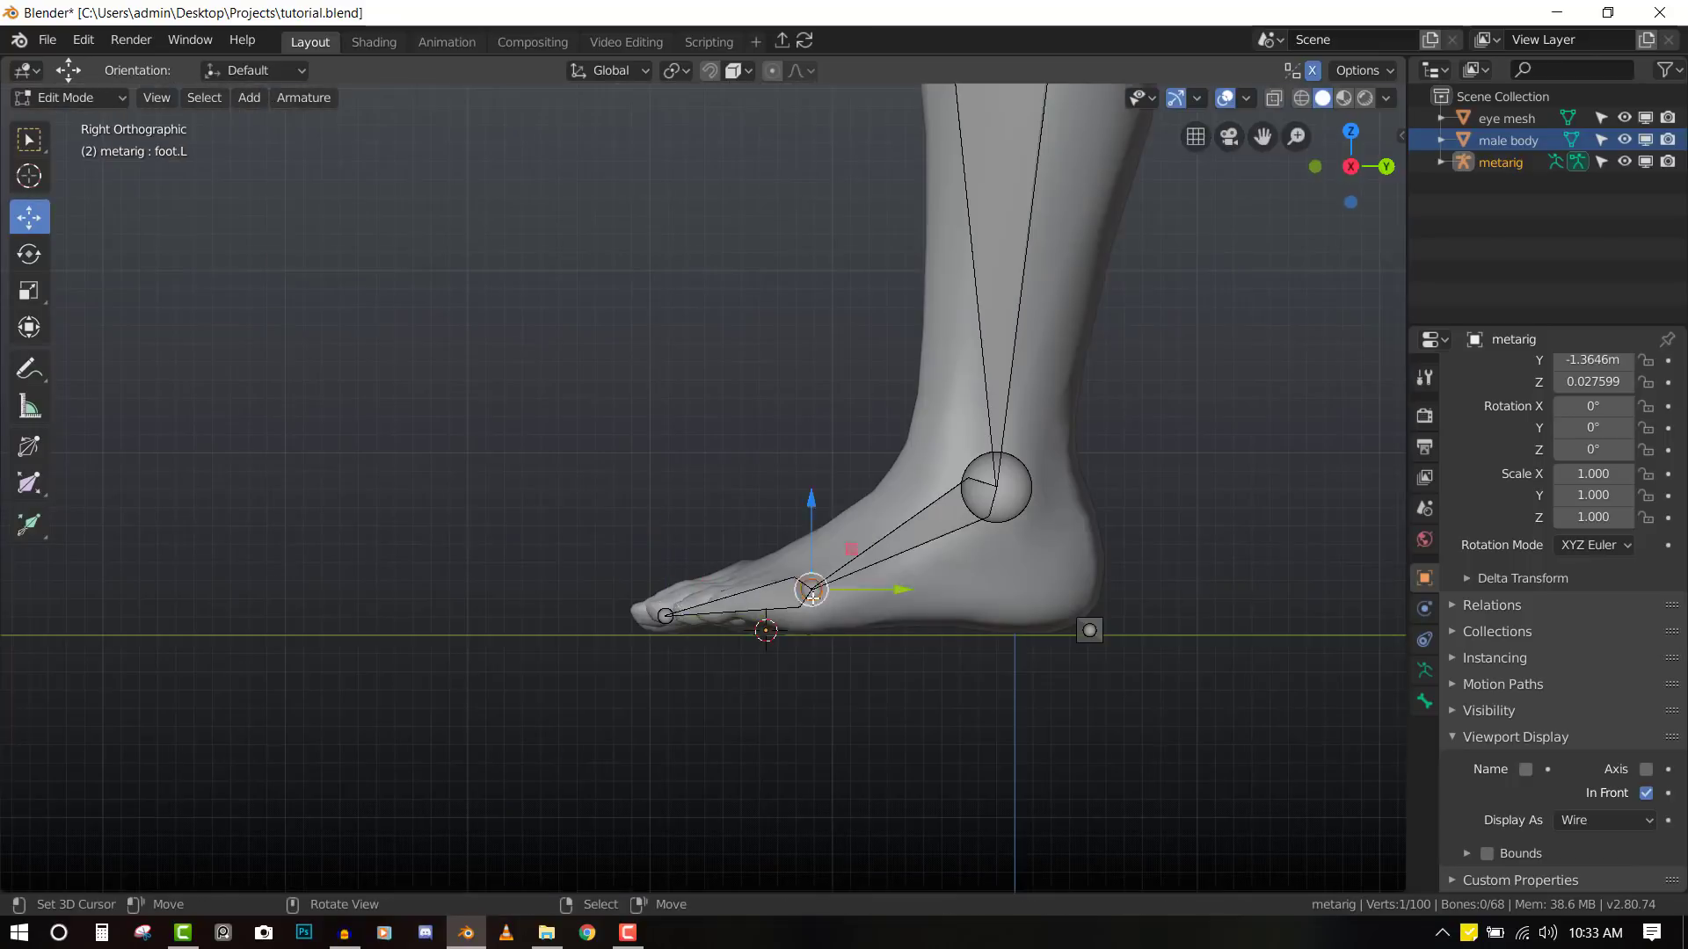
- Raise the left ankle joint slightly in the side view and clear the selection
{"action": "right_click", "coordinate": [999, 482]}
{"action": "key", "text": "g"}
{"action": "left_click", "coordinate": [999, 474]}
{"action": "key", "text": "KP_1"}
{"action": "scroll", "coordinate": [893, 452], "scroll_direction": "down", "scroll_amount": 5}
{"action": "middle_click_drag", "start_coordinate": [893, 452], "coordinate": [822, 493]}
{"action": "right_click", "coordinate": [724, 647]}
{"action": "key", "text": "alt+a"}
- Nudge the outer end of the left shoulder bone into place inside the mesh shoulder
{"action": "key", "text": "KP_1"}
{"action": "scroll", "coordinate": [934, 498], "scroll_direction": "down", "scroll_amount": 3}
{"action": "scroll", "coordinate": [932, 493], "scroll_direction": "up", "scroll_amount": 1}
{"action": "middle_click_drag", "start_coordinate": [932, 493], "coordinate": [923, 588], "text": "shift"}
{"action": "middle_click_drag", "start_coordinate": [932, 422], "coordinate": [791, 492]}
{"action": "right_click", "coordinate": [994, 420]}
{"action": "middle_click_drag", "start_coordinate": [993, 421], "coordinate": [932, 404]}
{"action": "right_click", "coordinate": [930, 404]}
{"action": "left_click_drag", "start_coordinate": [1011, 395], "coordinate": [1001, 398]}
{"action": "key", "text": "KP_1"}
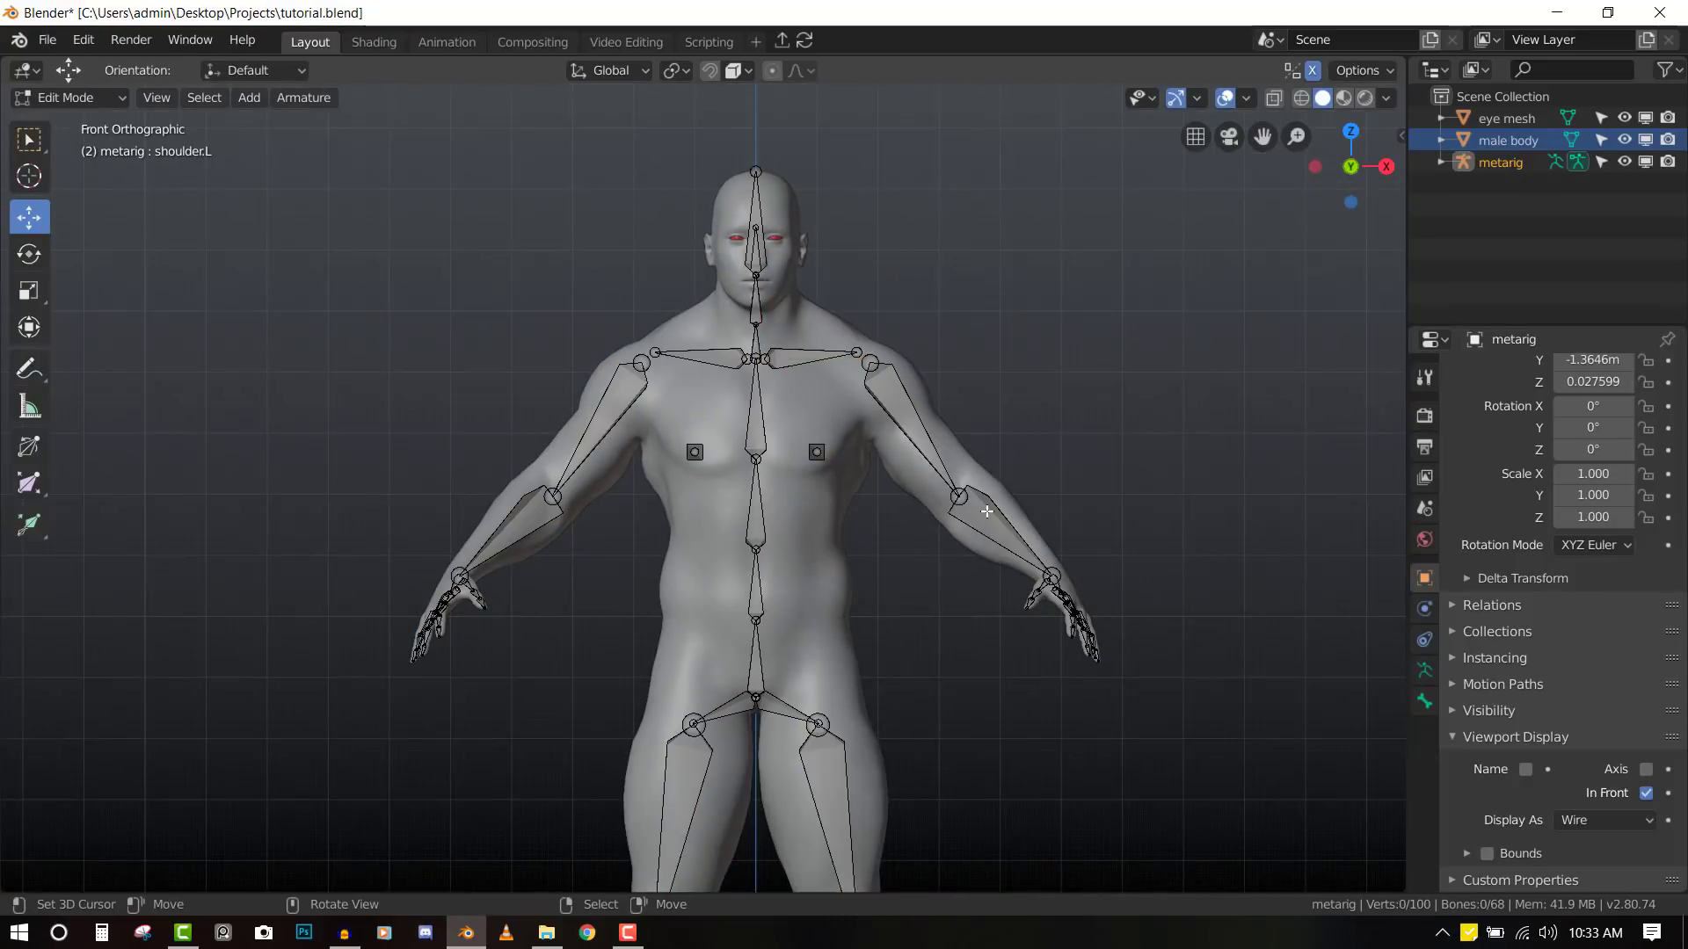
- Examine the fit of the leg, foot and heel bones from the side, back and front
{"action": "middle_click_drag", "start_coordinate": [972, 543], "coordinate": [919, 412], "text": "shift"}
{"action": "middle_click_drag", "start_coordinate": [932, 520], "coordinate": [866, 536]}
{"action": "key", "text": "KP_3"}
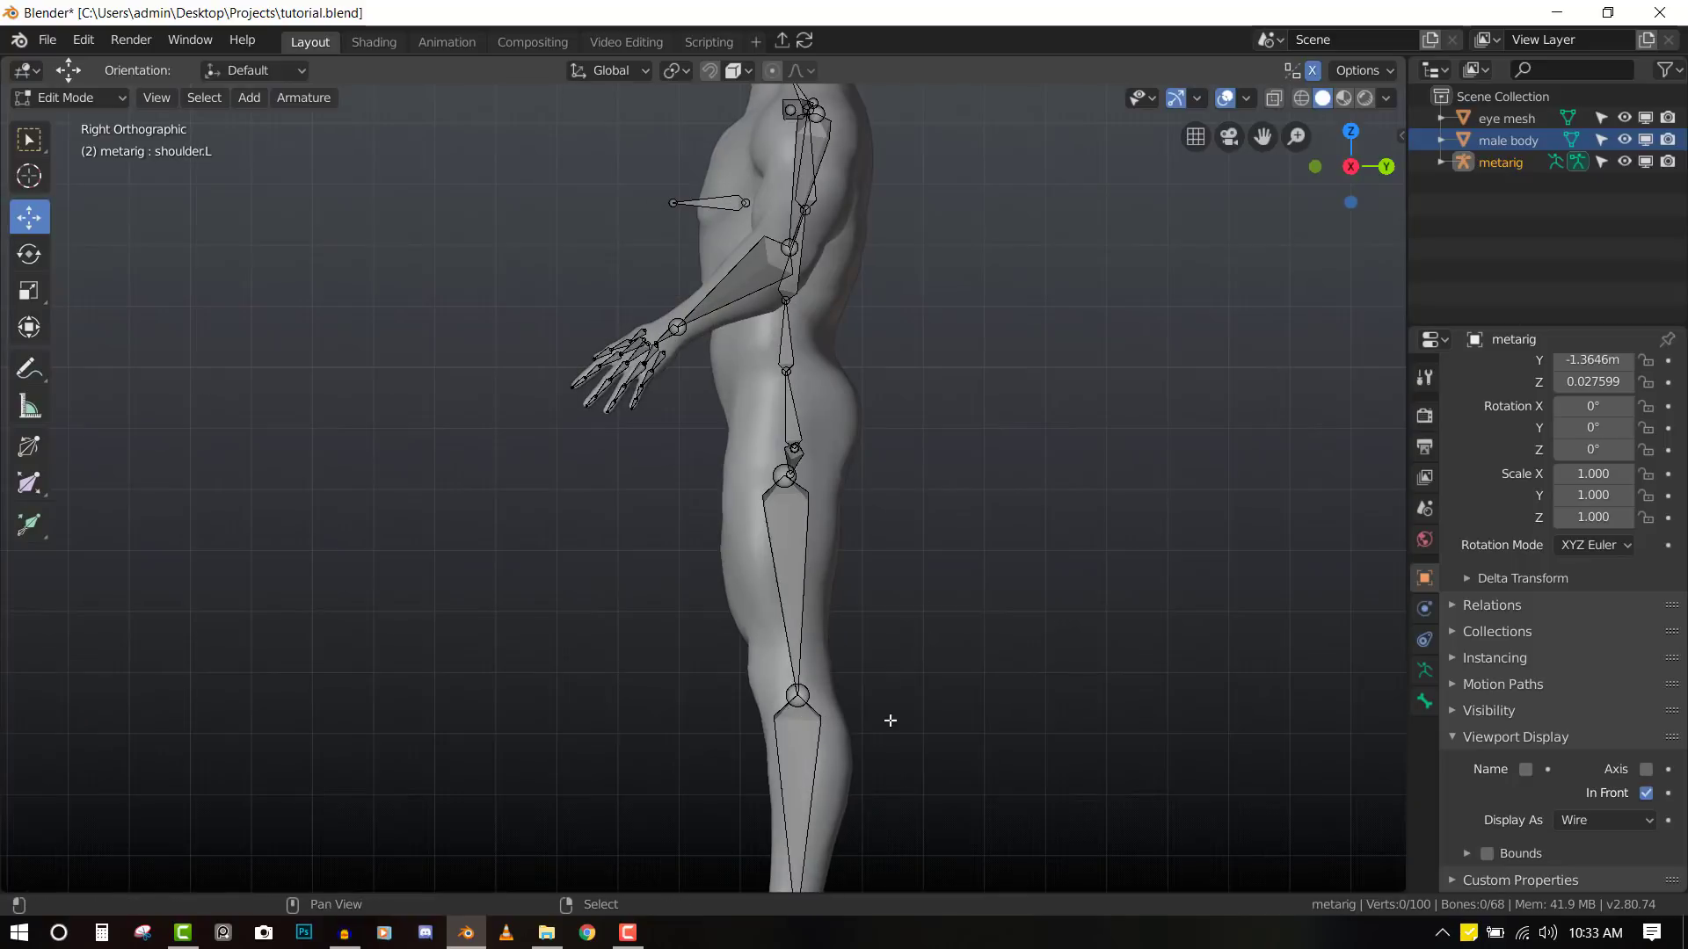
{"action": "middle_click_drag", "start_coordinate": [888, 686], "coordinate": [738, 255], "text": "shift"}
{"action": "scroll", "coordinate": [738, 272], "scroll_direction": "up", "scroll_amount": 4}
{"action": "middle_click_drag", "start_coordinate": [491, 545], "coordinate": [435, 605]}
{"action": "key", "text": "KP_3"}
{"action": "key", "text": "ctrl+KP_1"}
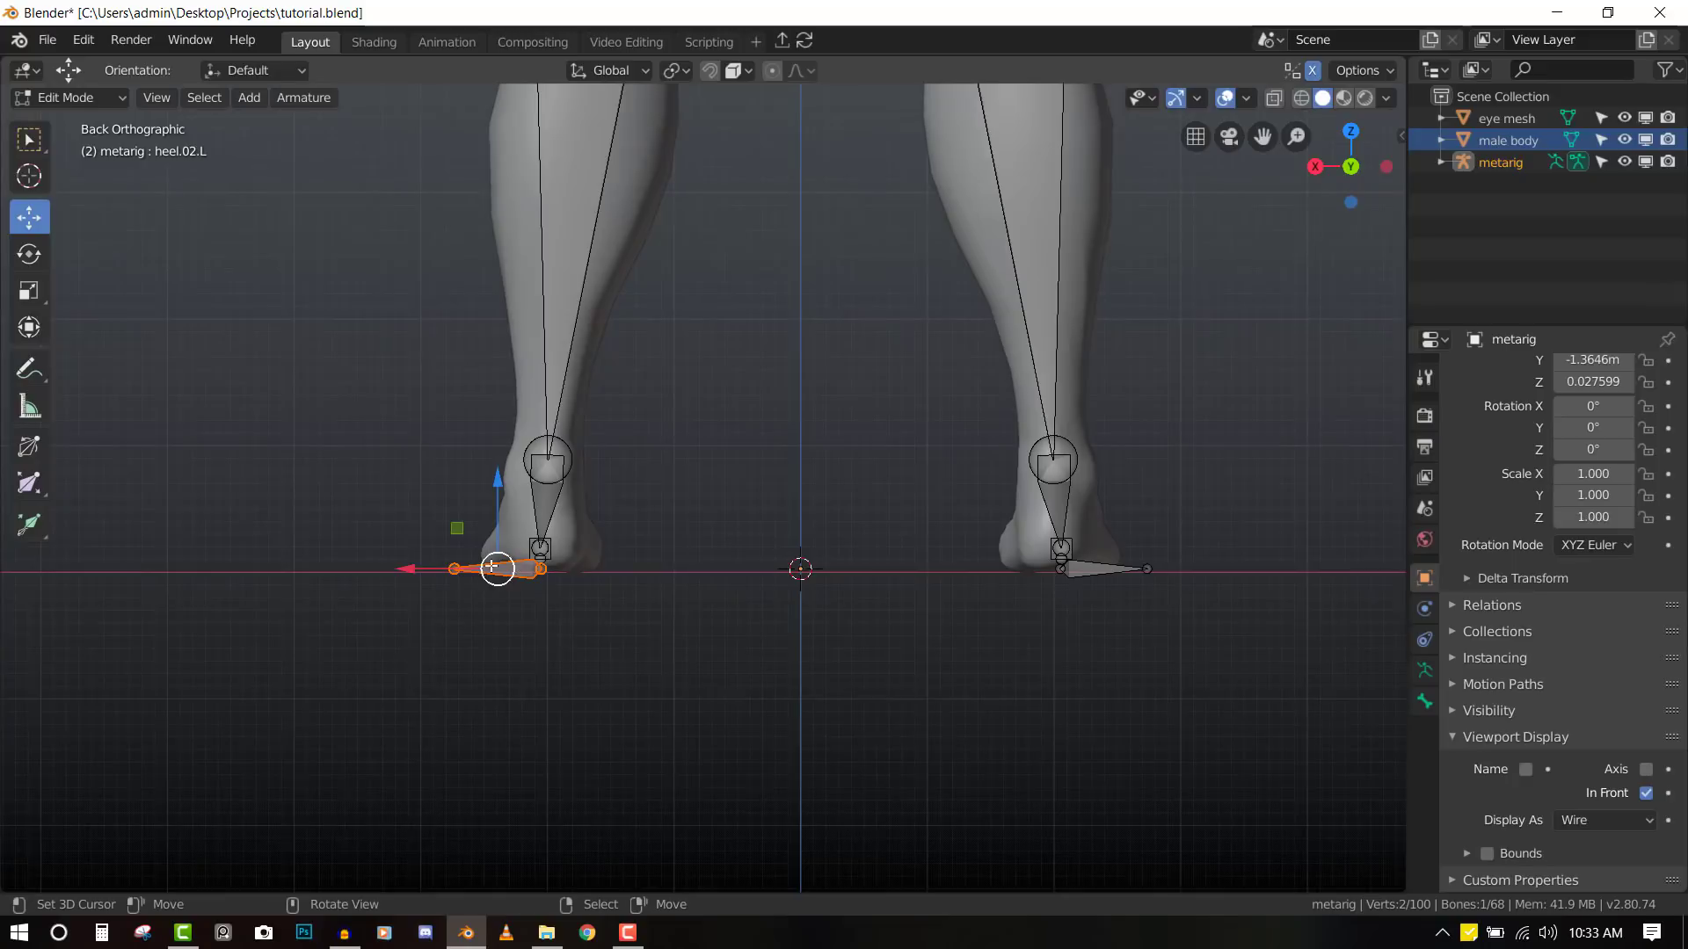
{"action": "scroll", "coordinate": [466, 569], "scroll_direction": "up", "scroll_amount": 2}
{"action": "middle_click_drag", "start_coordinate": [581, 561], "coordinate": [730, 524], "text": "shift"}
{"action": "scroll", "coordinate": [730, 524], "scroll_direction": "up", "scroll_amount": 3}
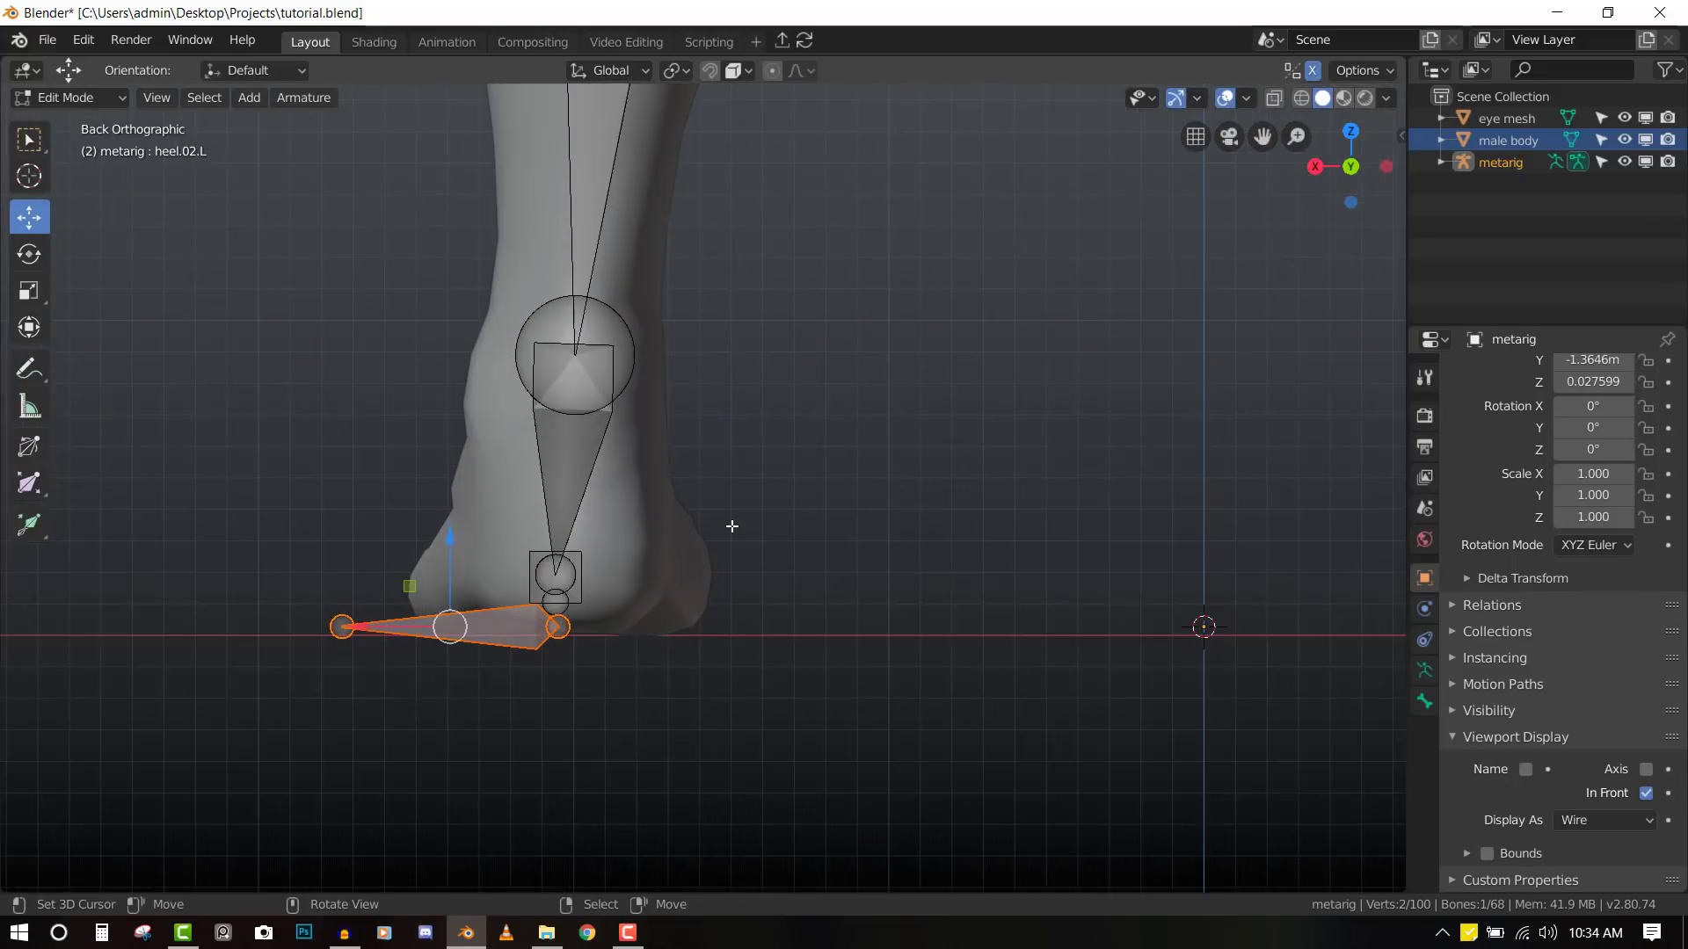
{"action": "key", "text": "KP_1"}
{"action": "key", "text": "KP_1"}
{"action": "key", "text": "KP_3"}
{"action": "scroll", "coordinate": [904, 672], "scroll_direction": "up", "scroll_amount": 4}
{"action": "scroll", "coordinate": [768, 536], "scroll_direction": "down", "scroll_amount": 5}
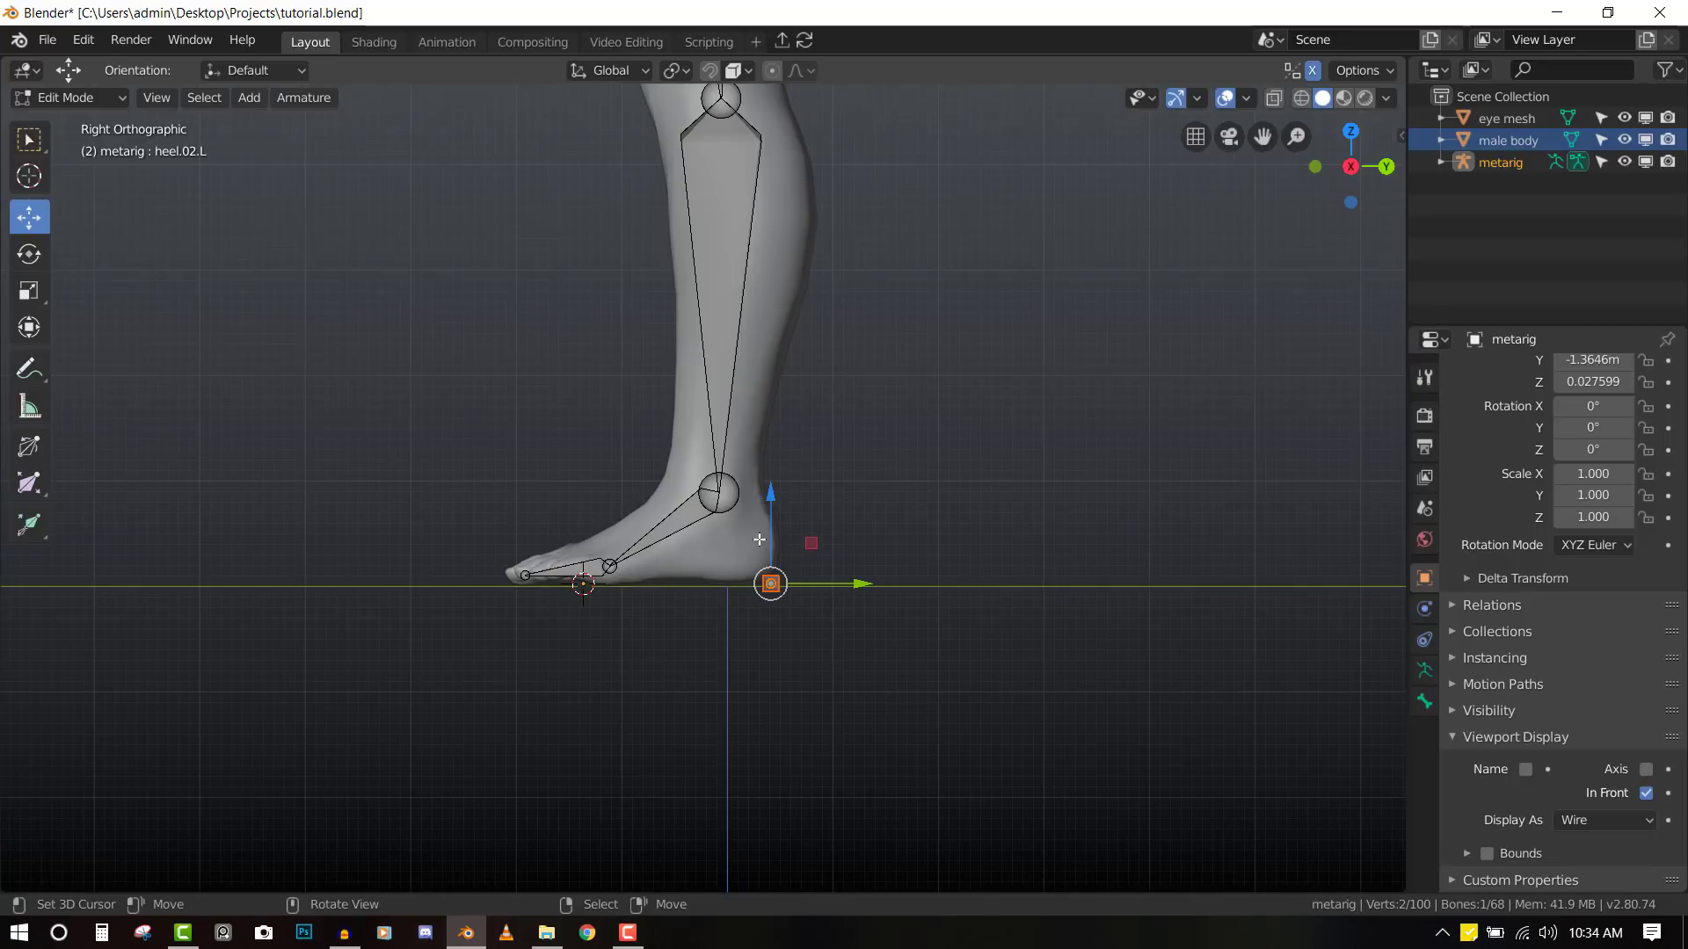
{"action": "scroll", "coordinate": [787, 523], "scroll_direction": "down", "scroll_amount": 4}
{"action": "middle_click_drag", "start_coordinate": [867, 575], "coordinate": [911, 645], "text": "shift"}
{"action": "scroll", "coordinate": [910, 615], "scroll_direction": "down", "scroll_amount": 3}
{"action": "key", "text": "KP_1"}
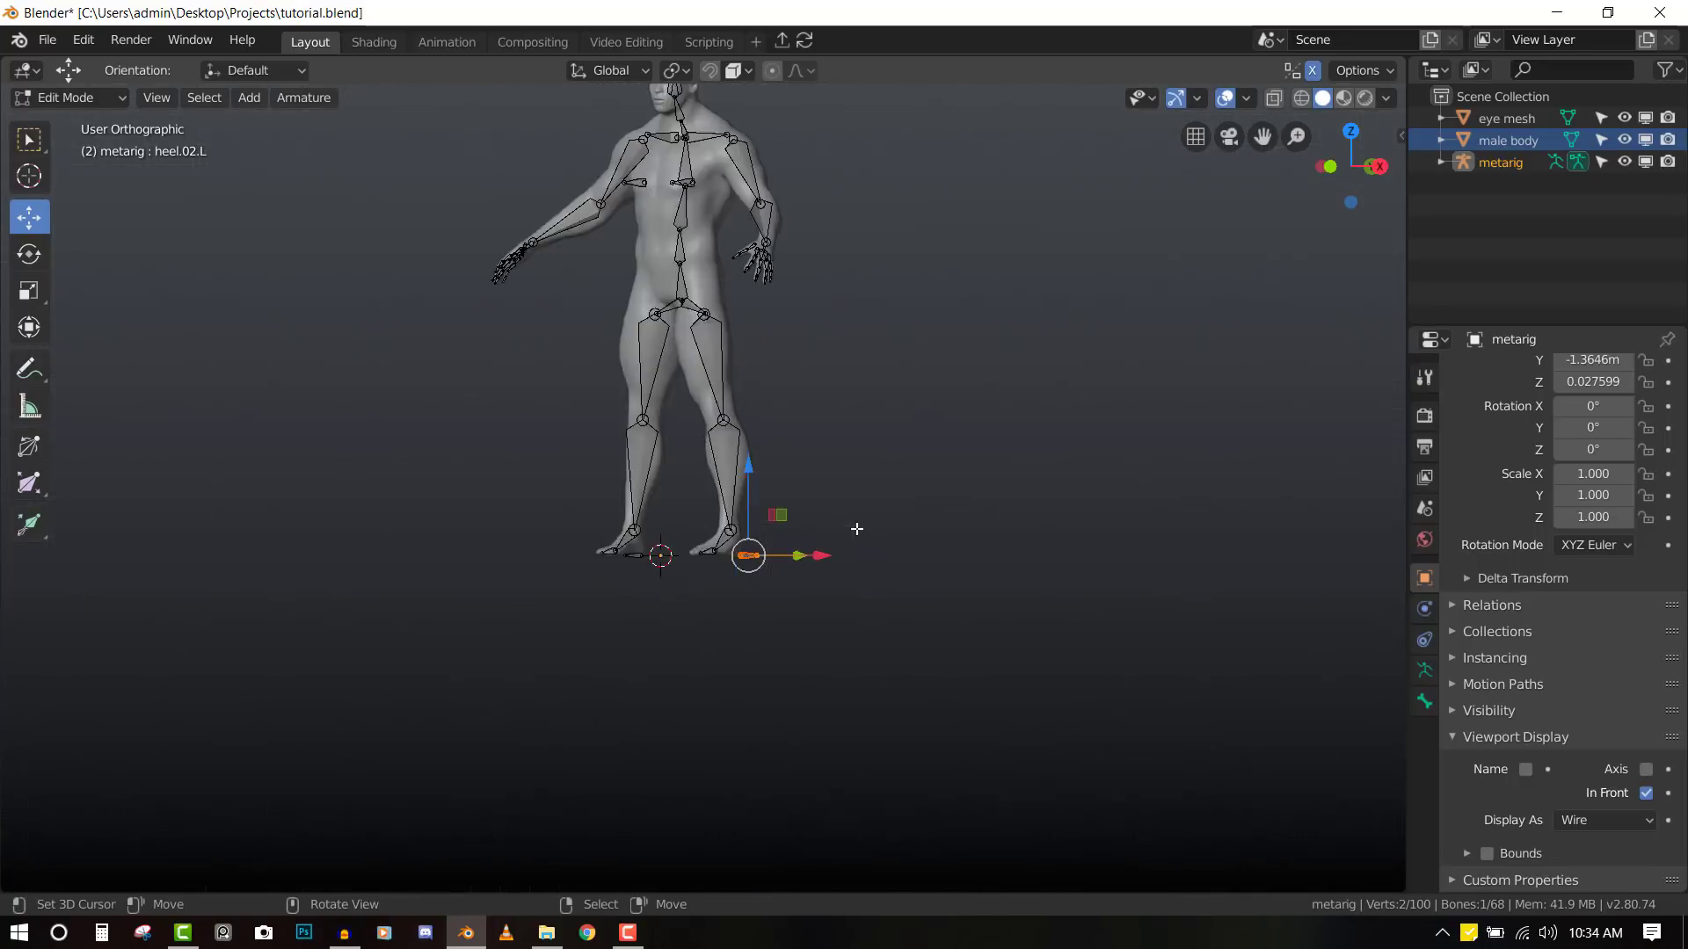
{"action": "middle_click_drag", "start_coordinate": [768, 387], "coordinate": [848, 693], "text": "shift"}
{"action": "scroll", "coordinate": [867, 661], "scroll_direction": "up", "scroll_amount": 3}
{"action": "middle_click_drag", "start_coordinate": [914, 517], "coordinate": [858, 437], "text": "shift"}
{"action": "scroll", "coordinate": [858, 437], "scroll_direction": "up", "scroll_amount": 3}
{"action": "scroll", "coordinate": [862, 436], "scroll_direction": "down", "scroll_amount": 3}
{"action": "key", "text": "KP_1"}
- Return the meta-rig to Object Mode, deselect everything and save the file
{"action": "key", "text": "Tab"}
{"action": "scroll", "coordinate": [870, 466], "scroll_direction": "down", "scroll_amount": 3}
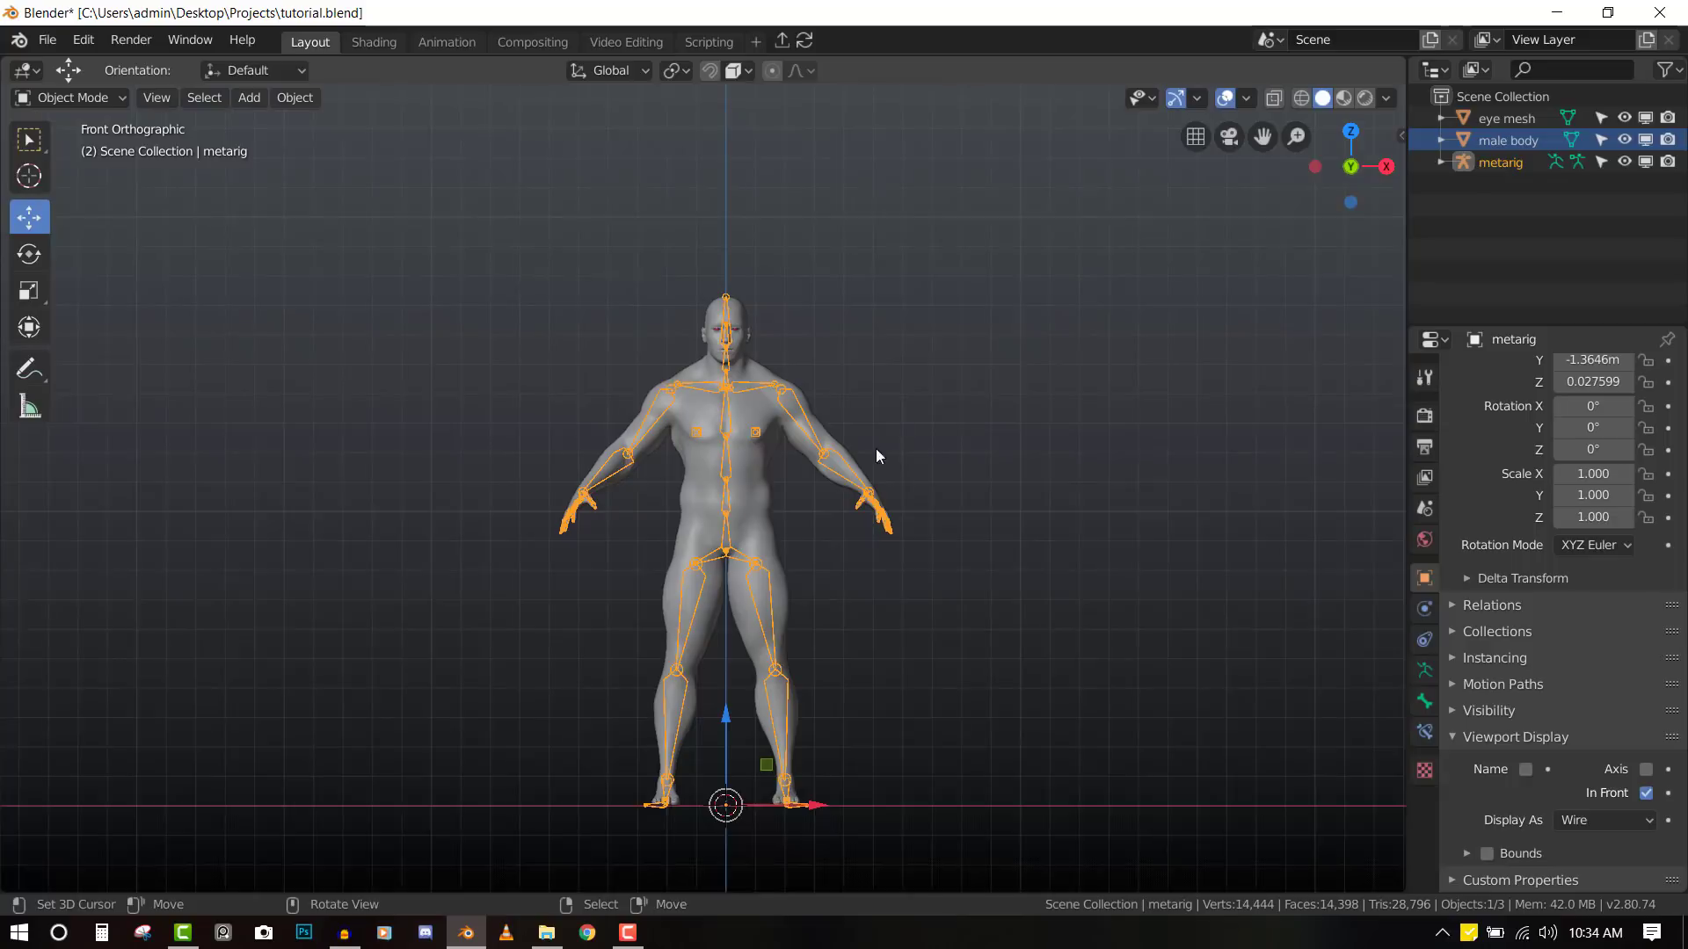
{"action": "scroll", "coordinate": [866, 481], "scroll_direction": "up", "scroll_amount": 2}
{"action": "key", "text": "alt+a"}
{"action": "key", "text": "ctrl+s"}
{"action": "scroll", "coordinate": [978, 475], "scroll_direction": "down", "scroll_amount": 3}
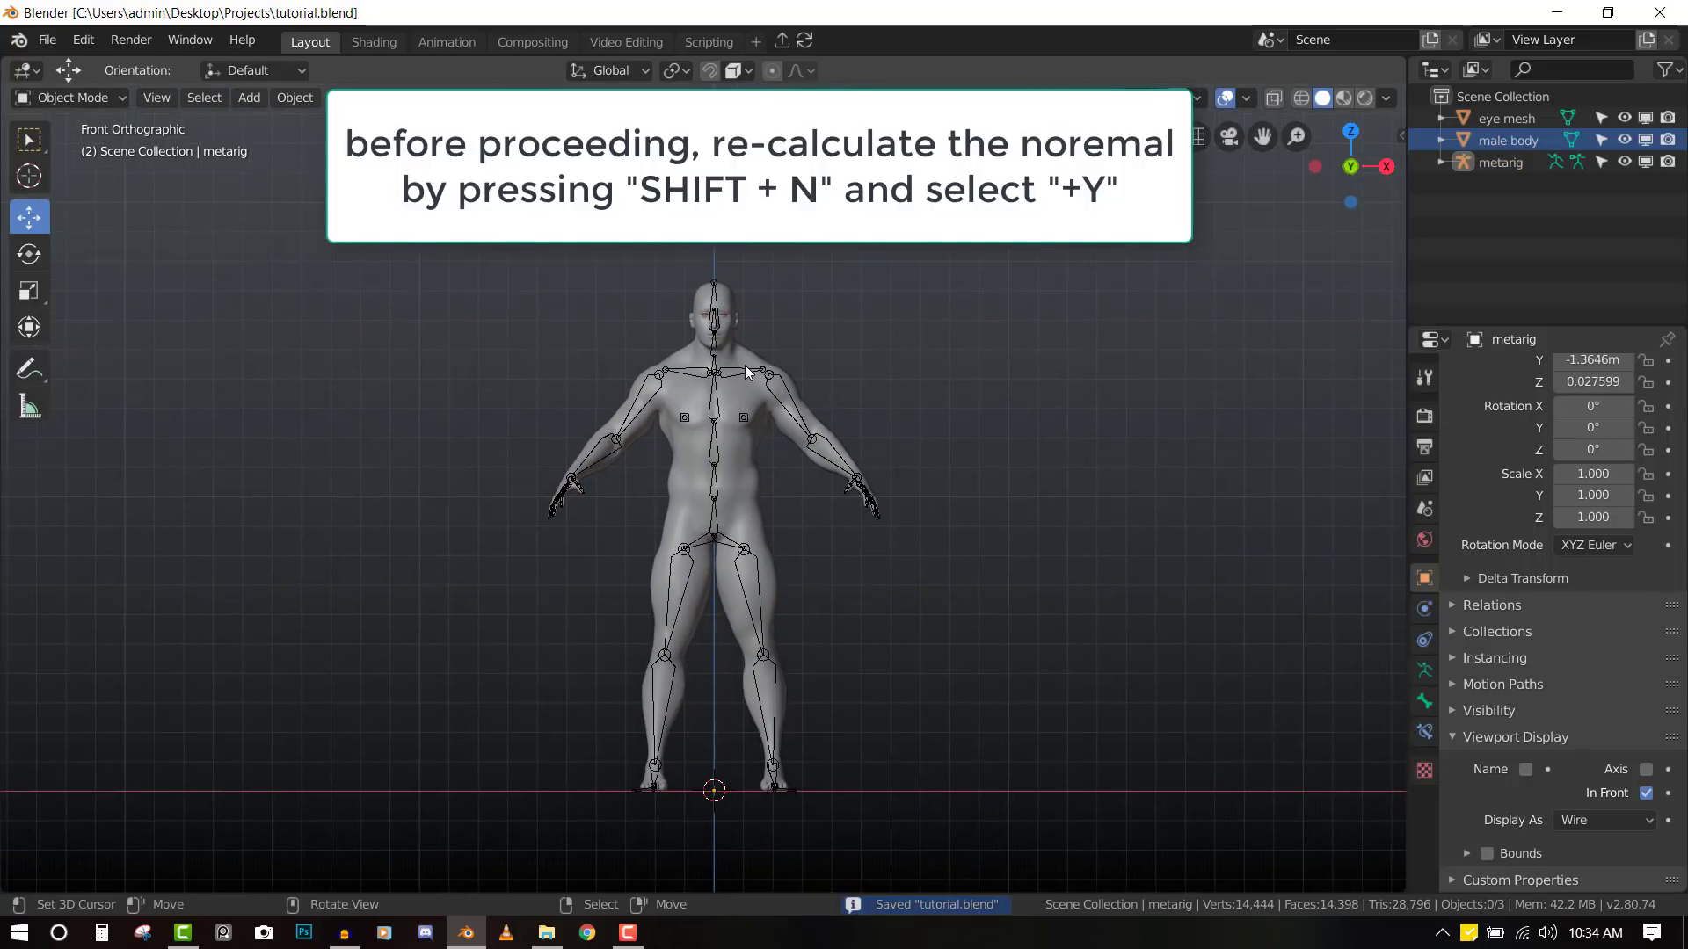
- Select the meta-rig and generate the Rigify control rig from it
{"action": "left_click", "coordinate": [746, 366]}
{"action": "middle_click_drag", "start_coordinate": [772, 366], "coordinate": [871, 452]}
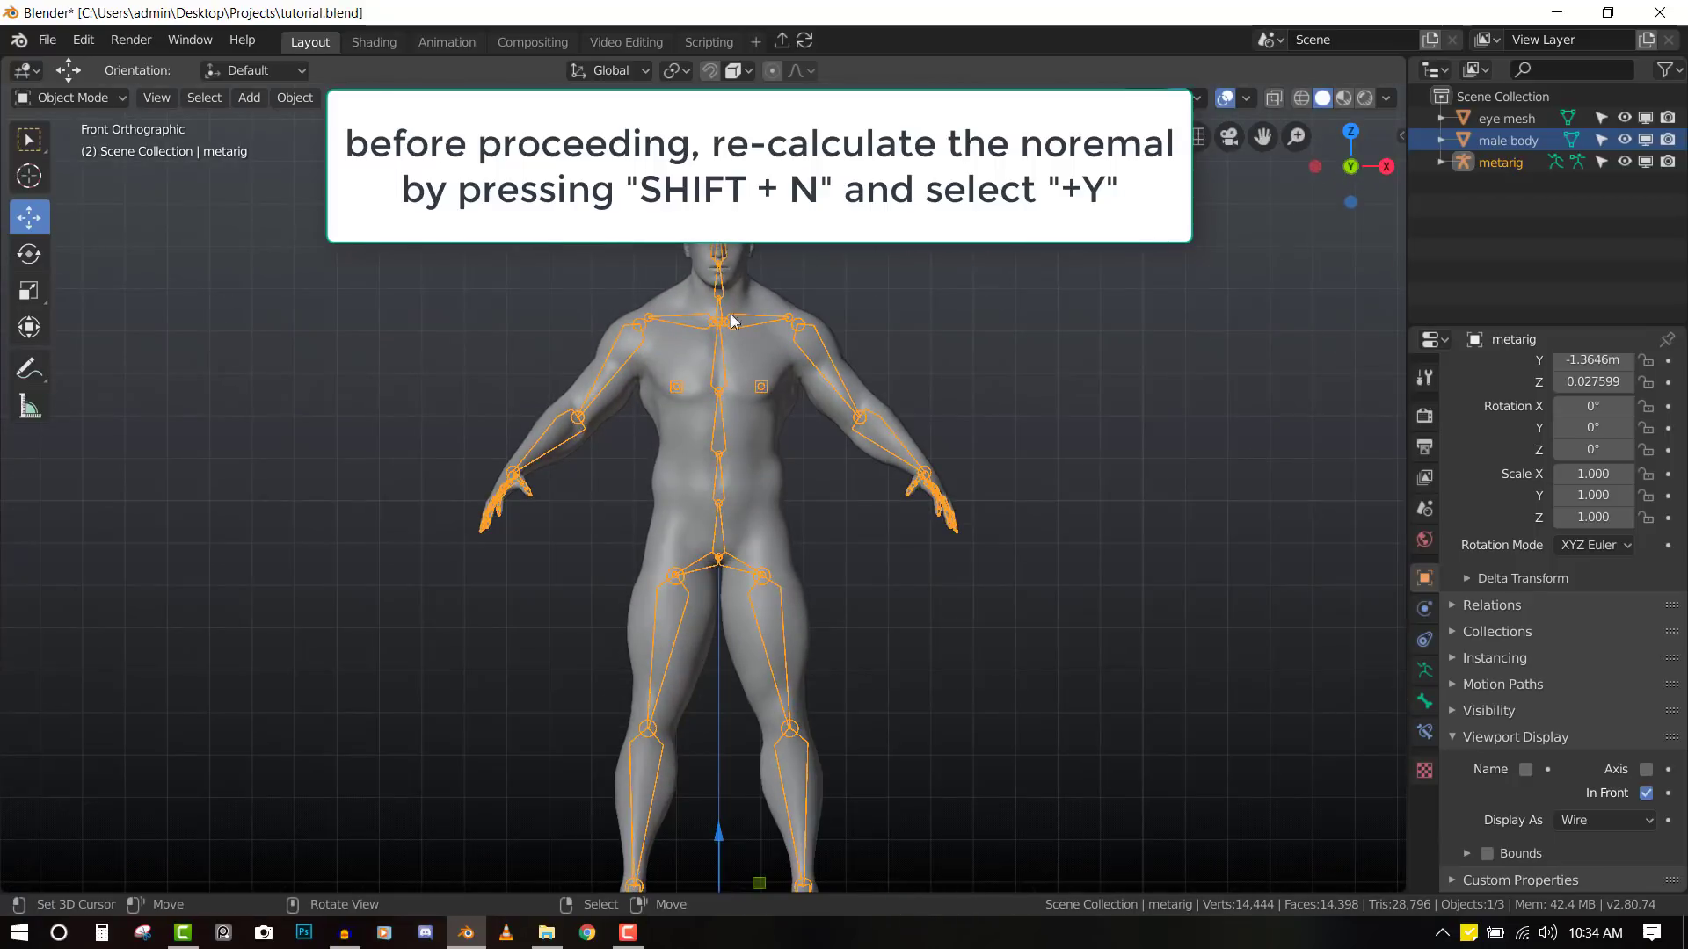
{"action": "scroll", "coordinate": [1263, 584], "scroll_direction": "down", "scroll_amount": 1}
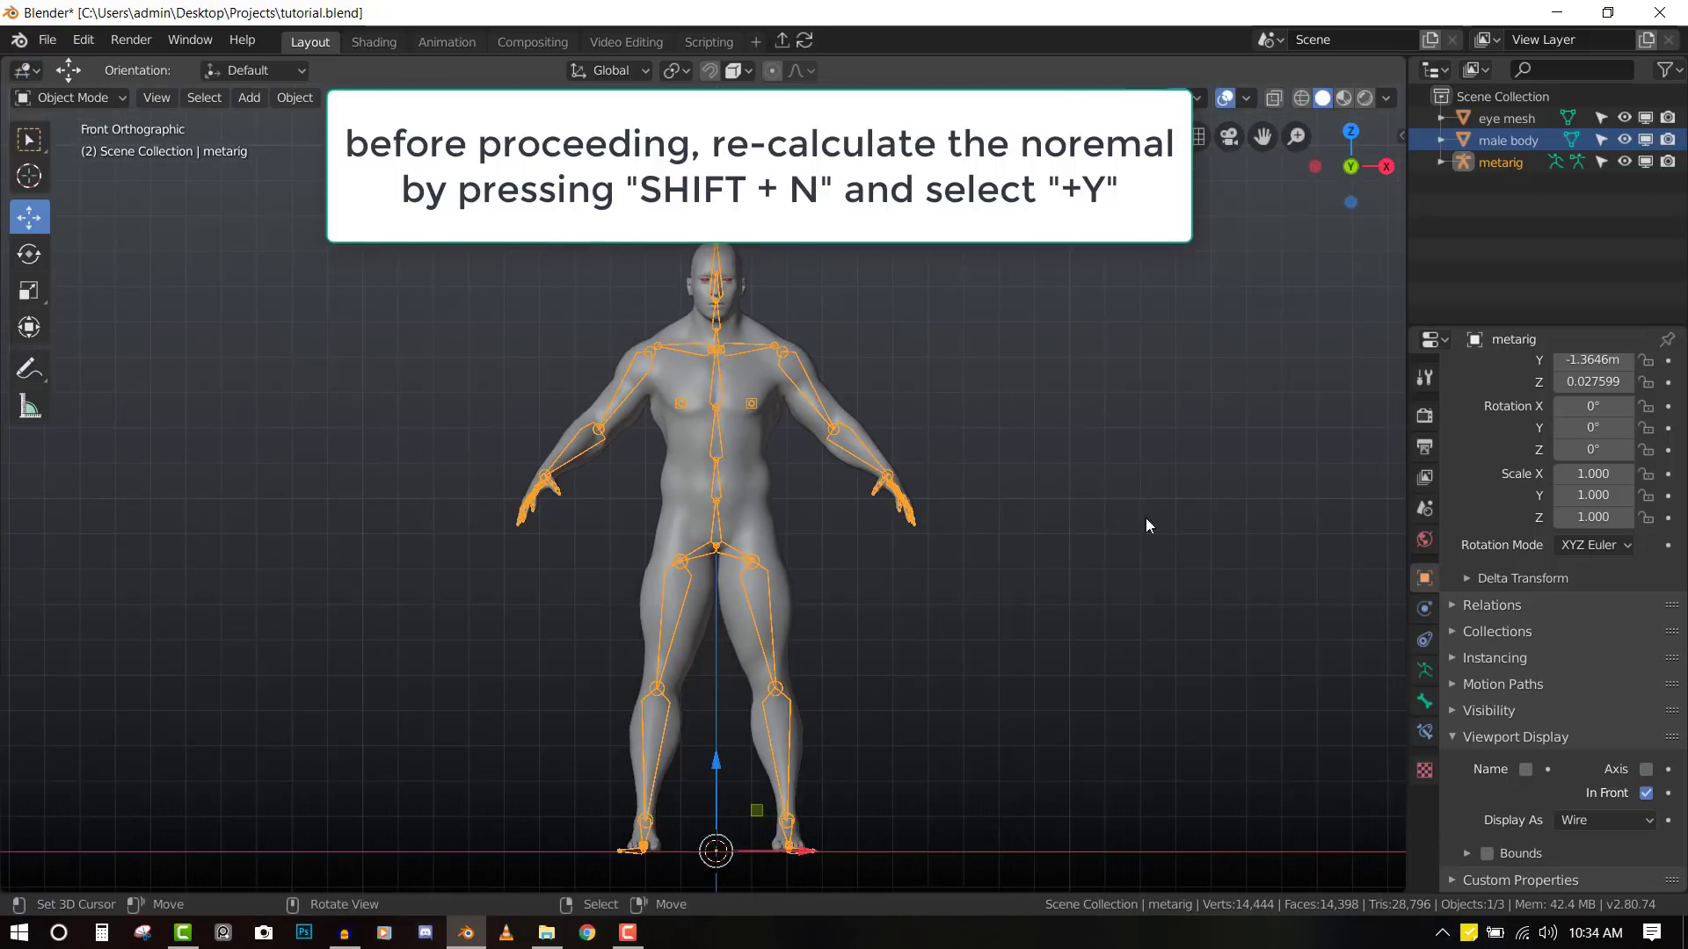
{"action": "key", "text": "period"}
{"action": "key", "text": "Escape"}
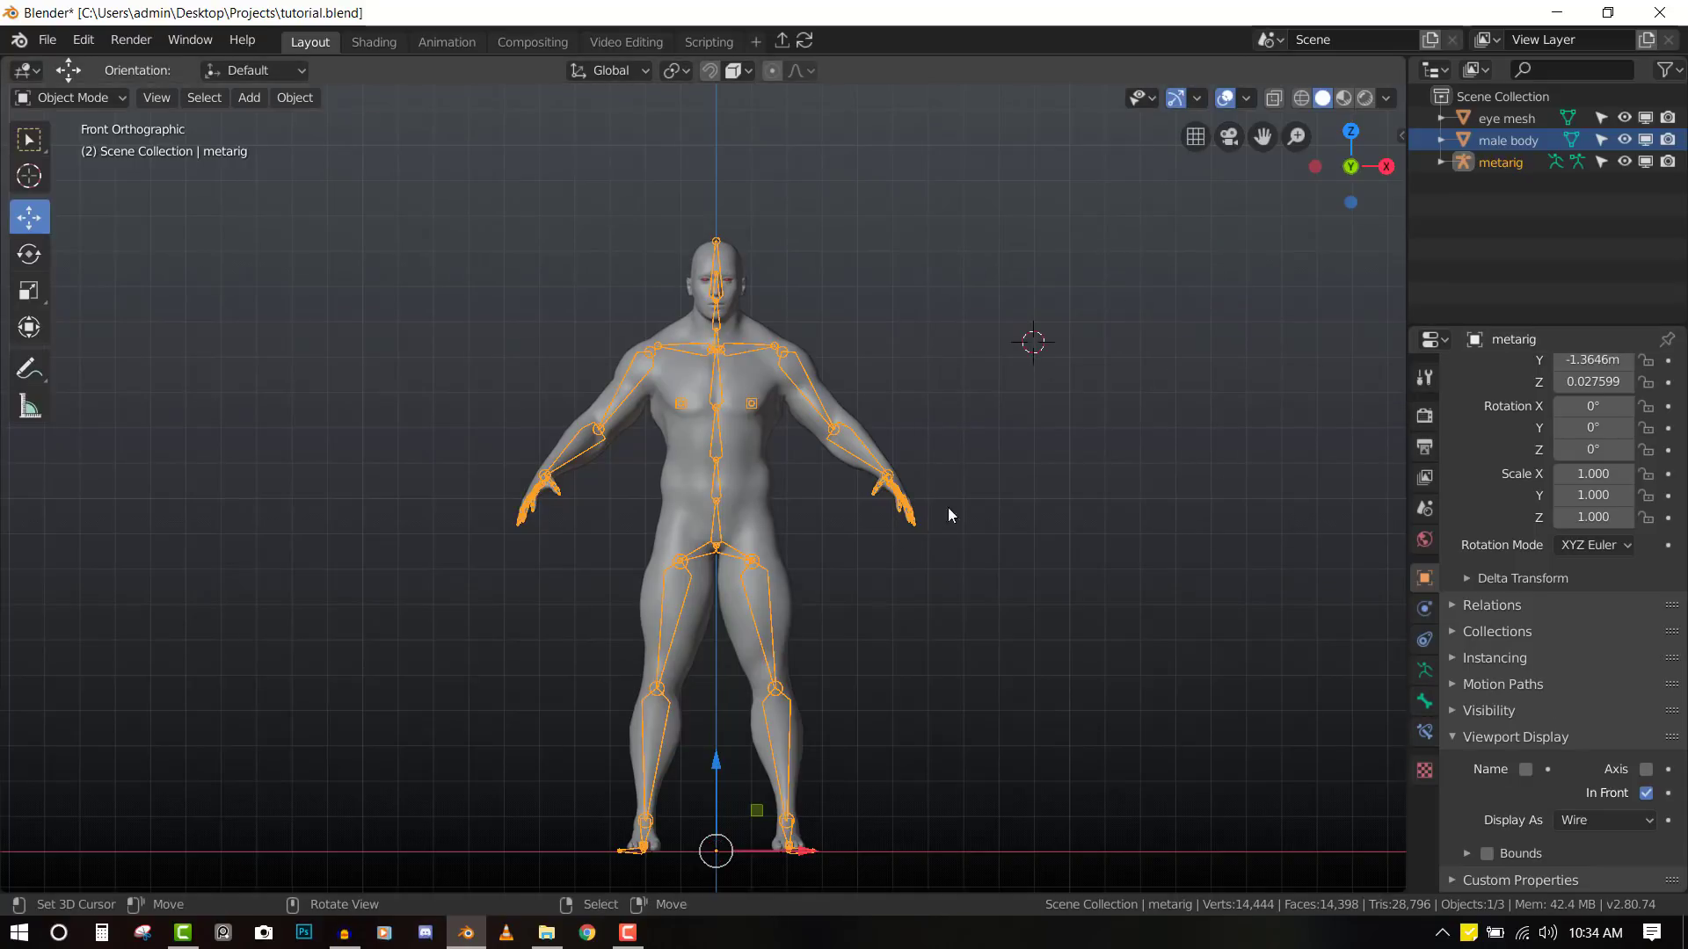
{"action": "left_click", "coordinate": [1424, 701]}
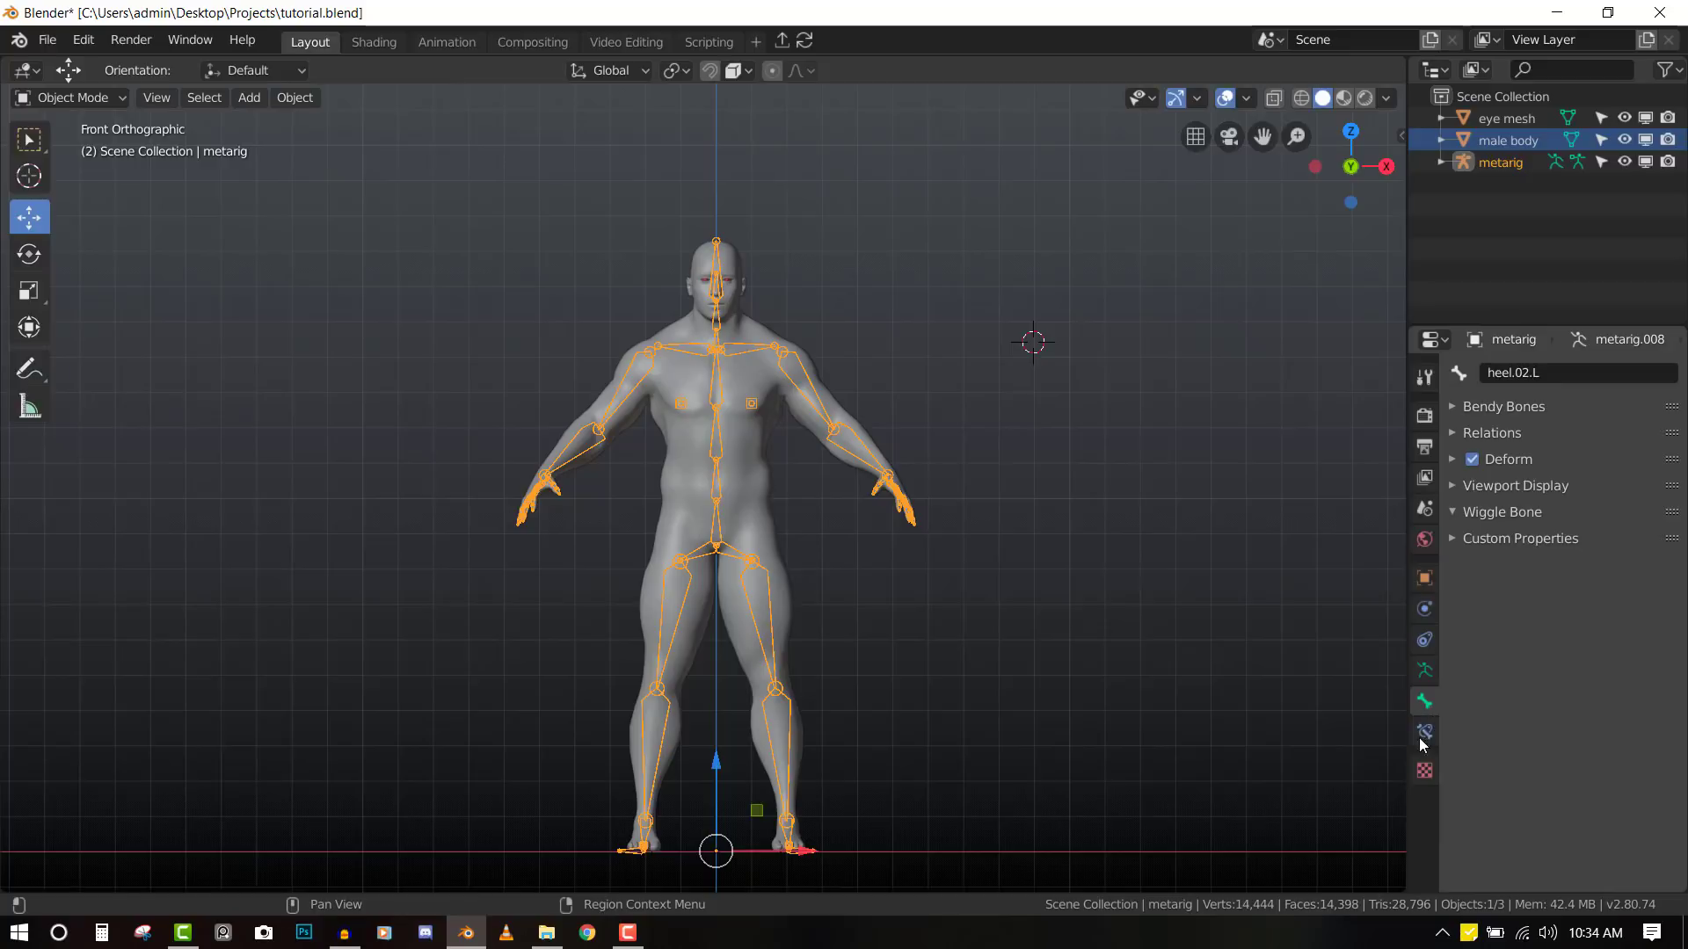
{"action": "left_click", "coordinate": [1424, 670]}
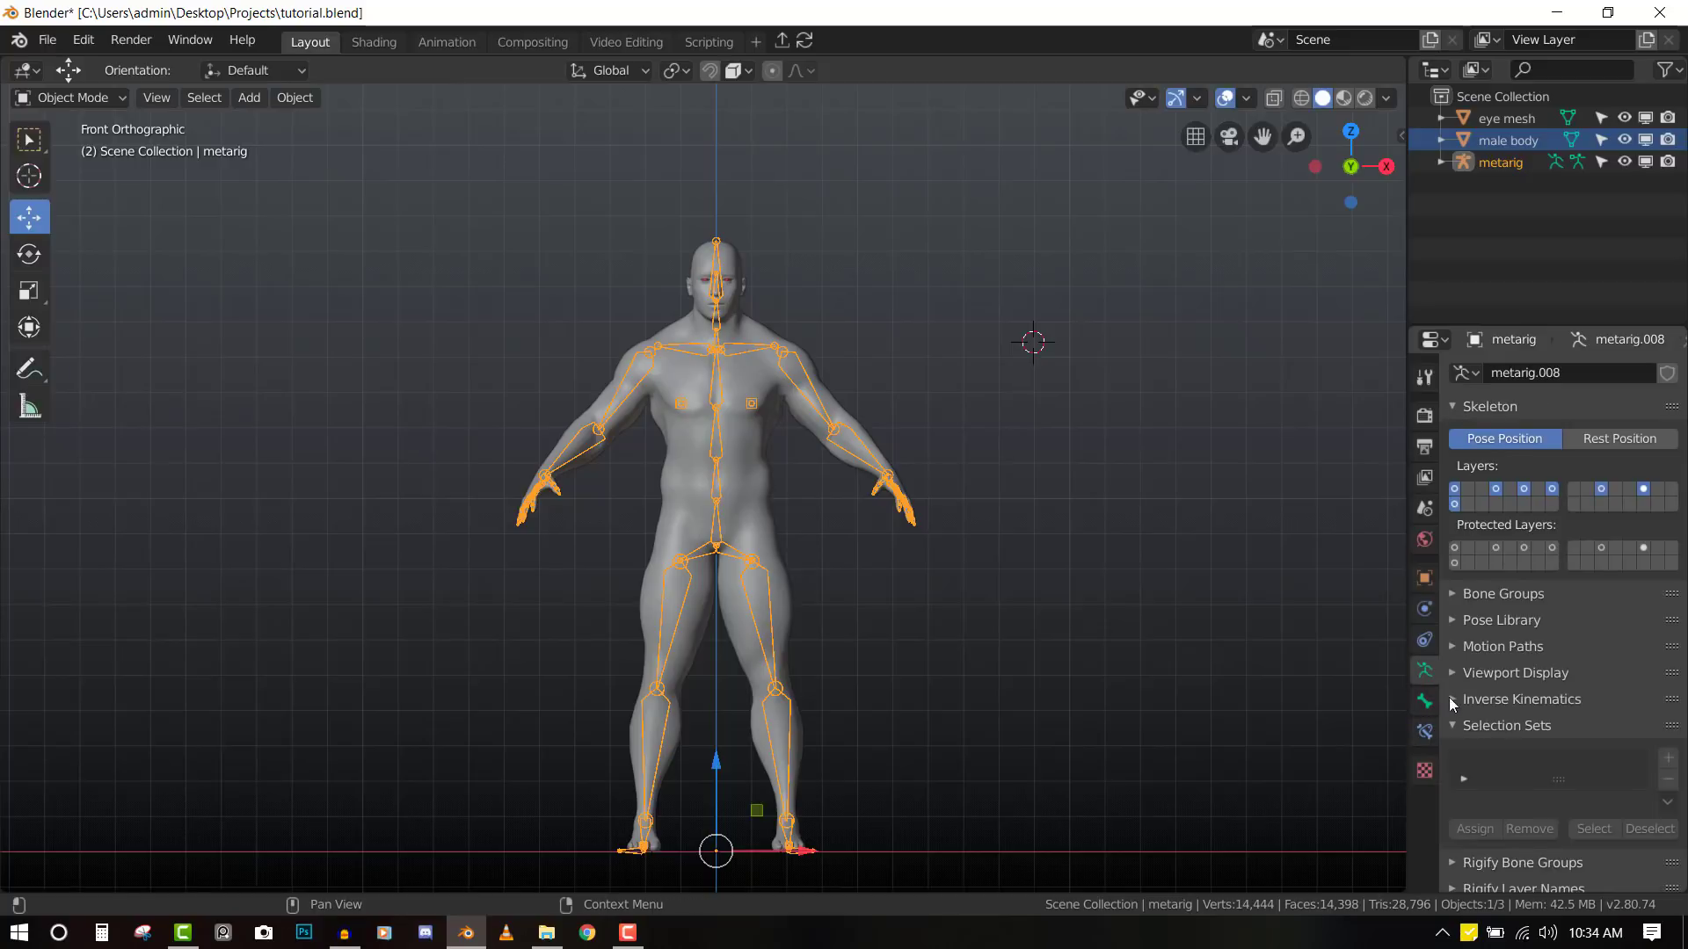
{"action": "scroll", "coordinate": [1468, 695], "scroll_direction": "down", "scroll_amount": 4}
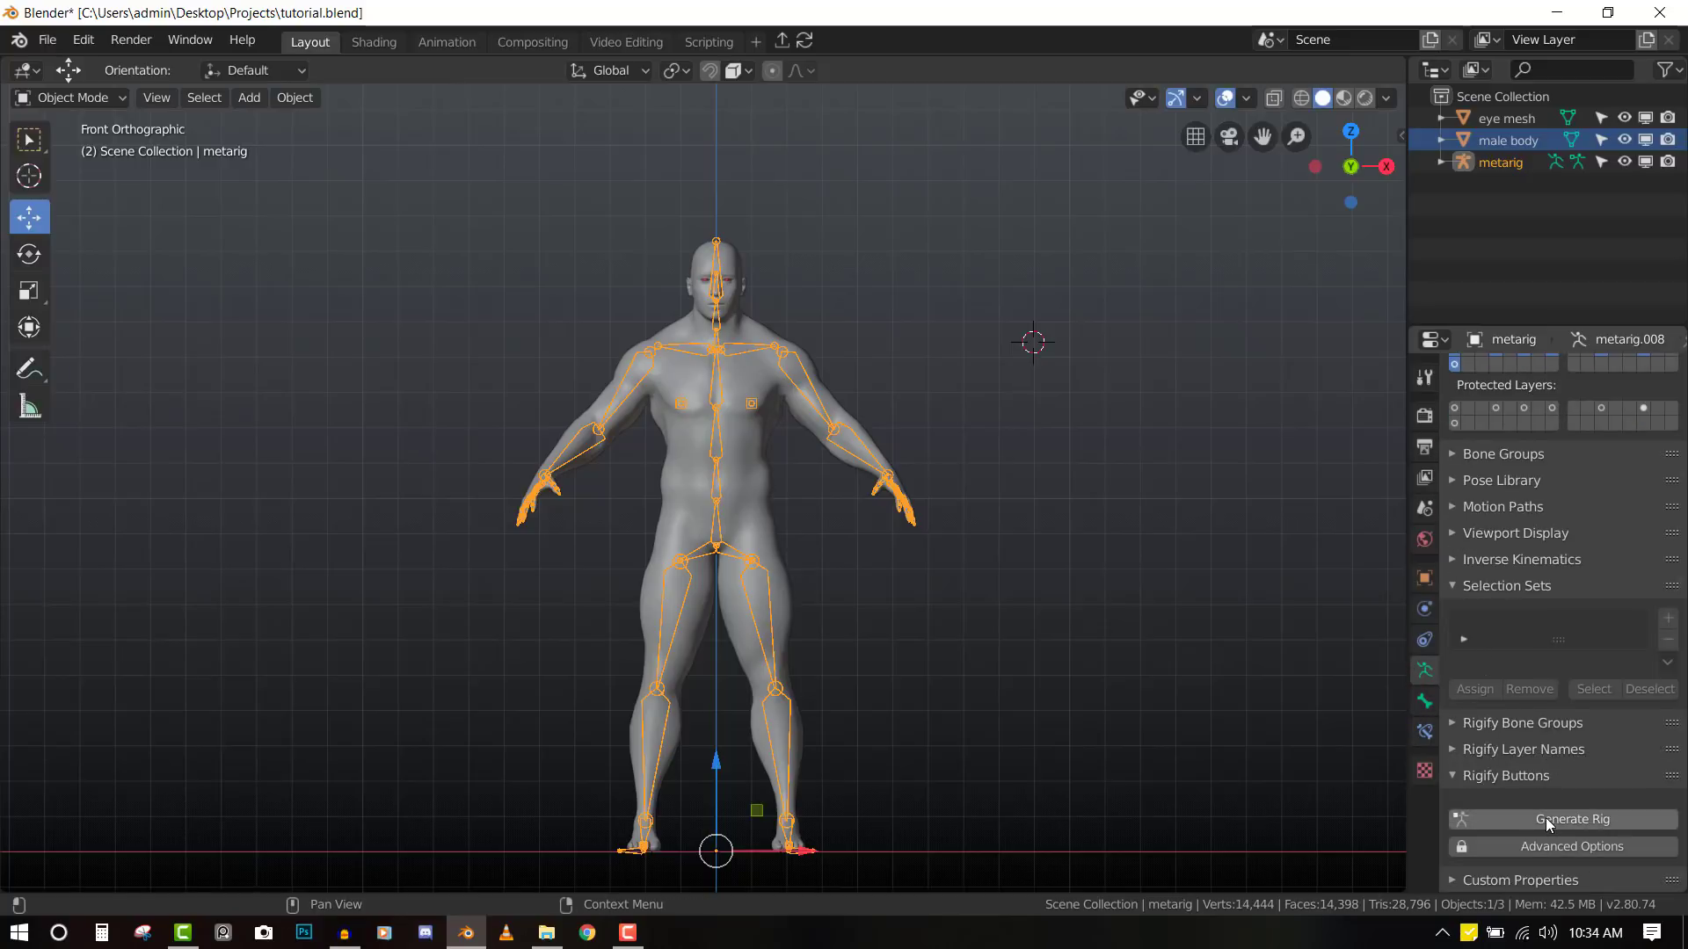
{"action": "left_click", "coordinate": [1569, 819]}
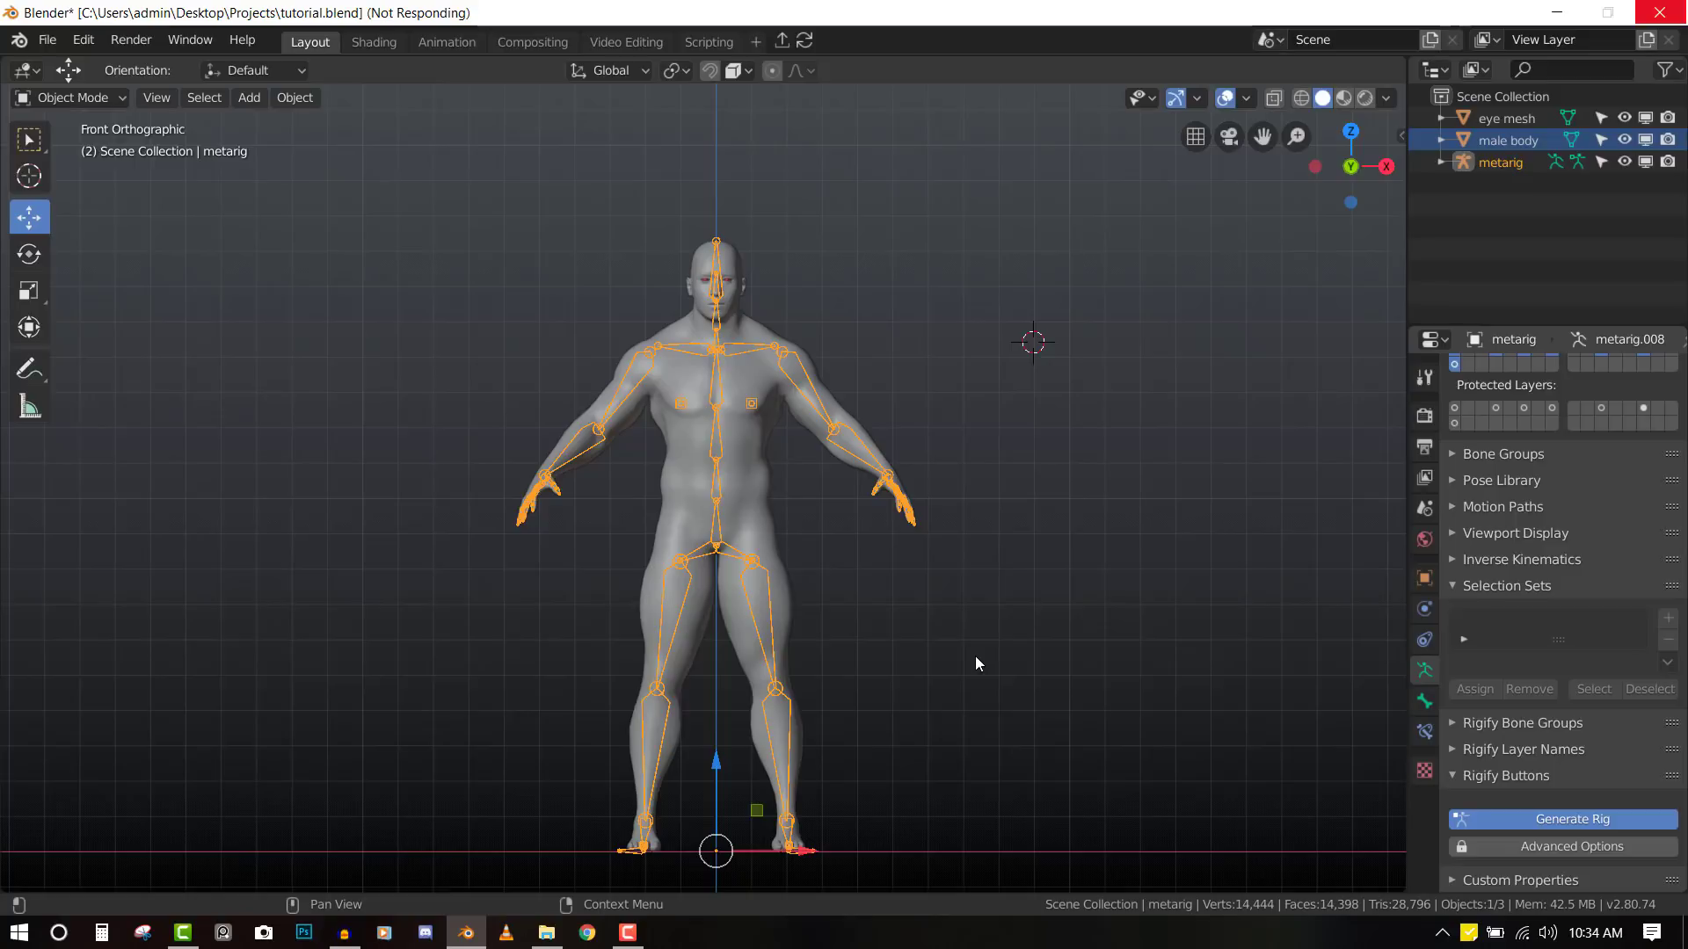
- Move the generated rig about 1.34 m forward along negative Y so that it lines up with the body
{"action": "middle_click_drag", "start_coordinate": [932, 650], "coordinate": [766, 583]}
{"action": "scroll", "coordinate": [1160, 682], "scroll_direction": "up", "scroll_amount": 3}
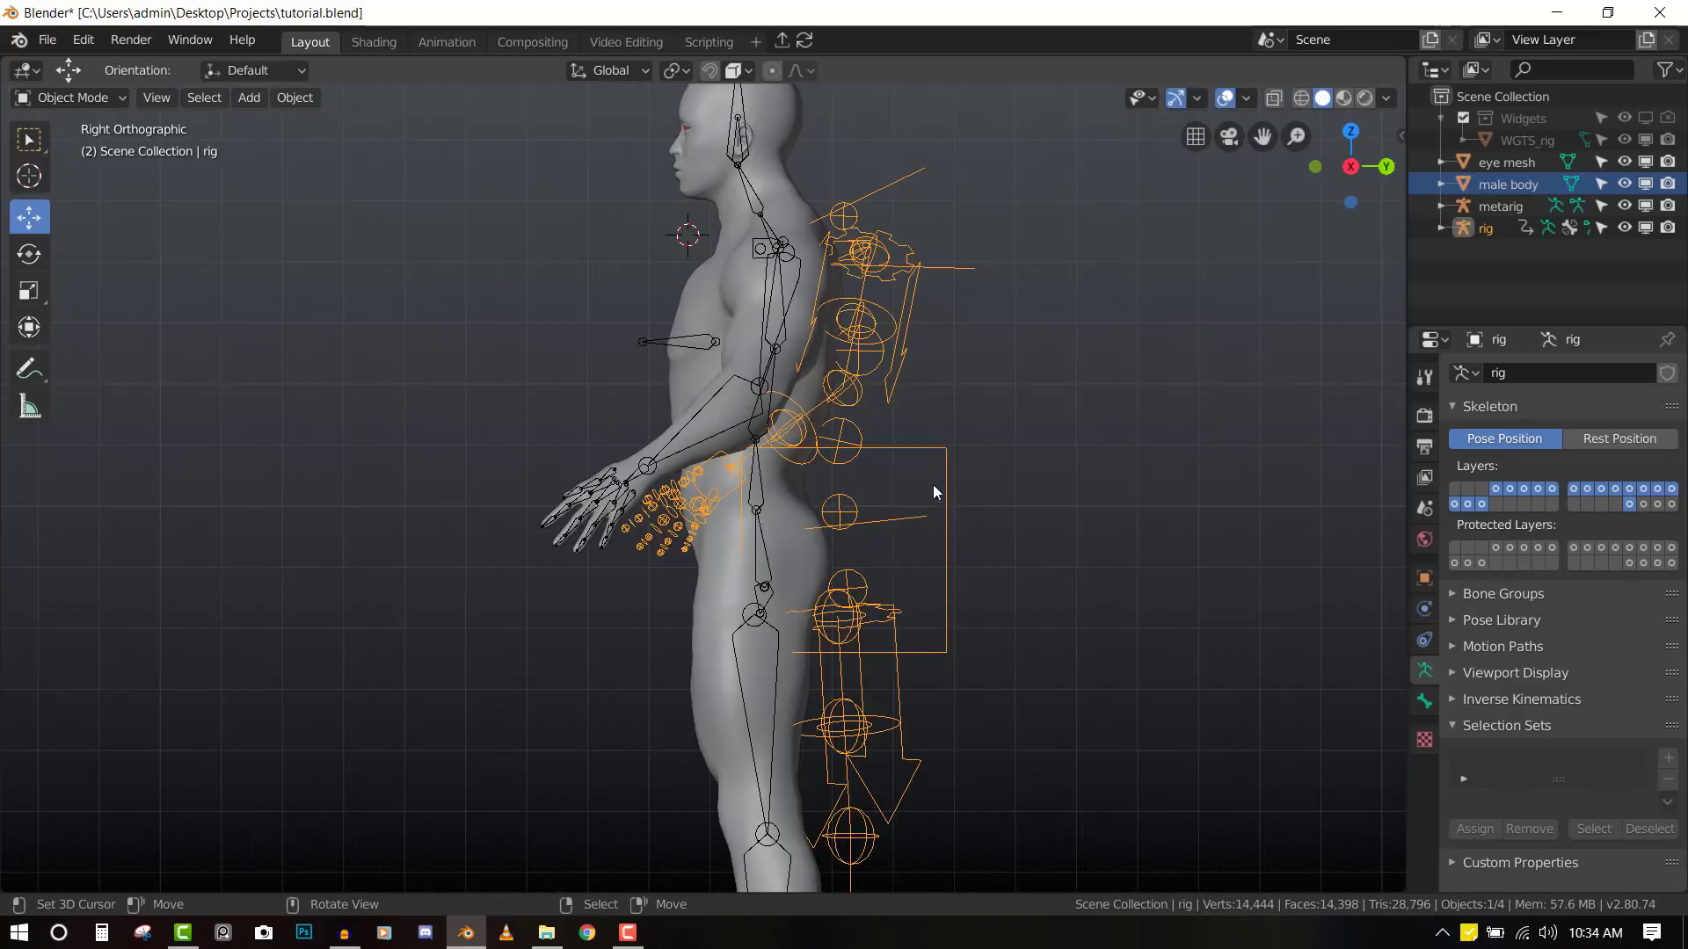
{"action": "scroll", "coordinate": [908, 288], "scroll_direction": "down", "scroll_amount": 2}
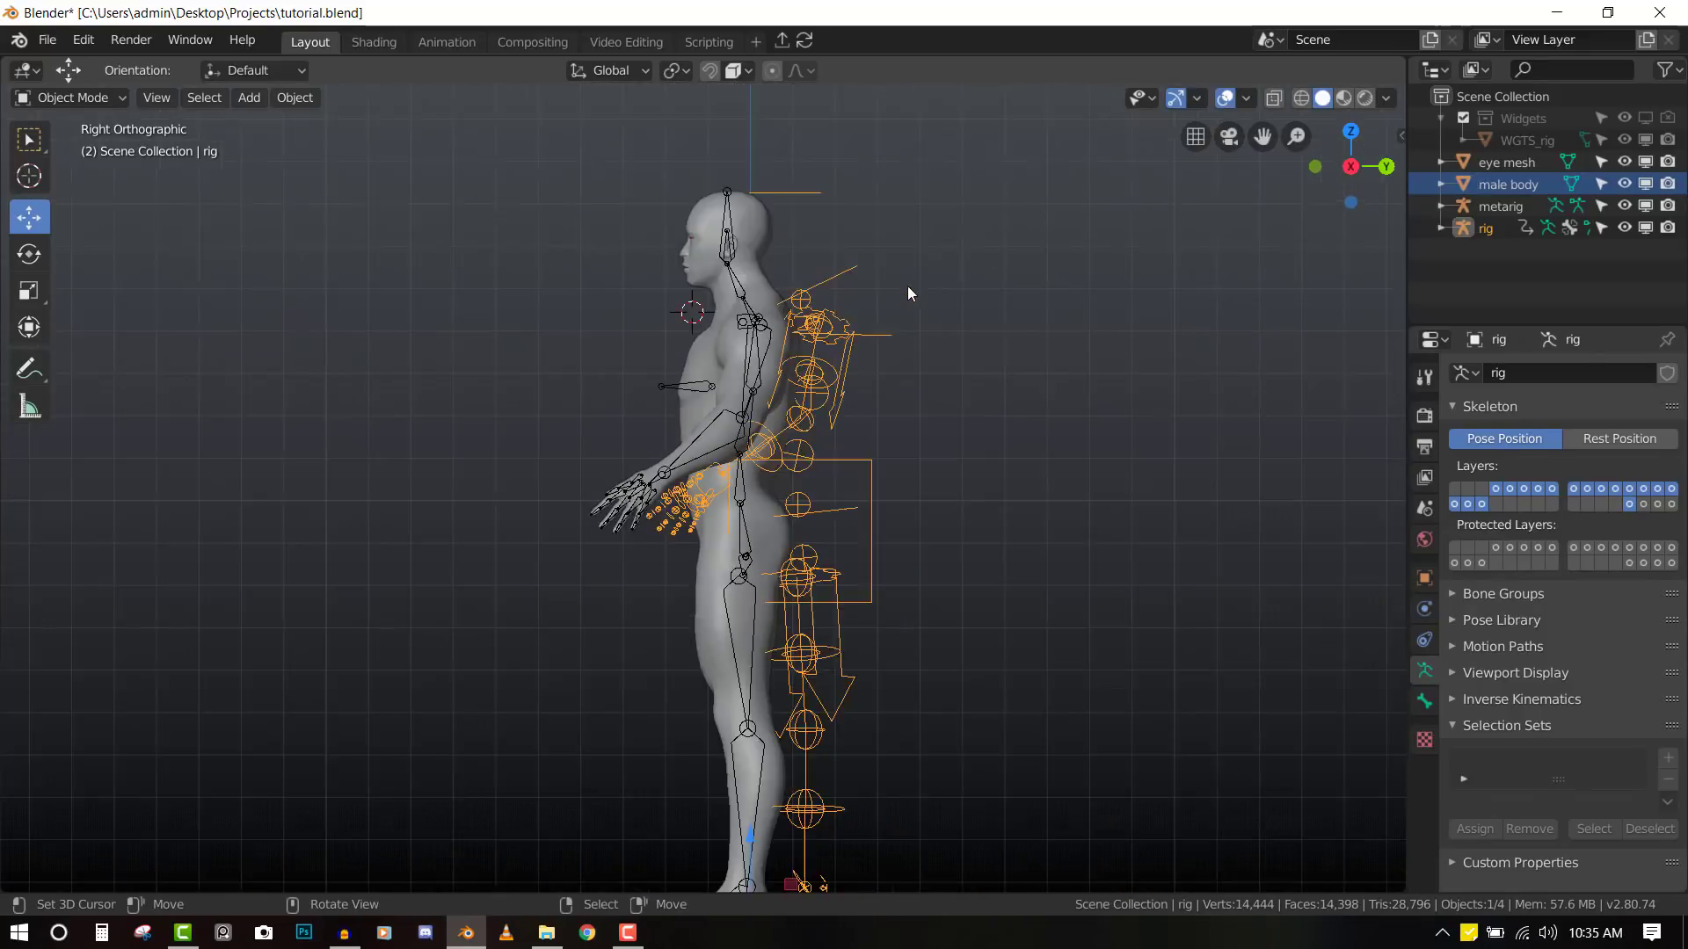
{"action": "scroll", "coordinate": [770, 509], "scroll_direction": "up", "scroll_amount": 1}
{"action": "scroll", "coordinate": [886, 436], "scroll_direction": "down", "scroll_amount": 3}
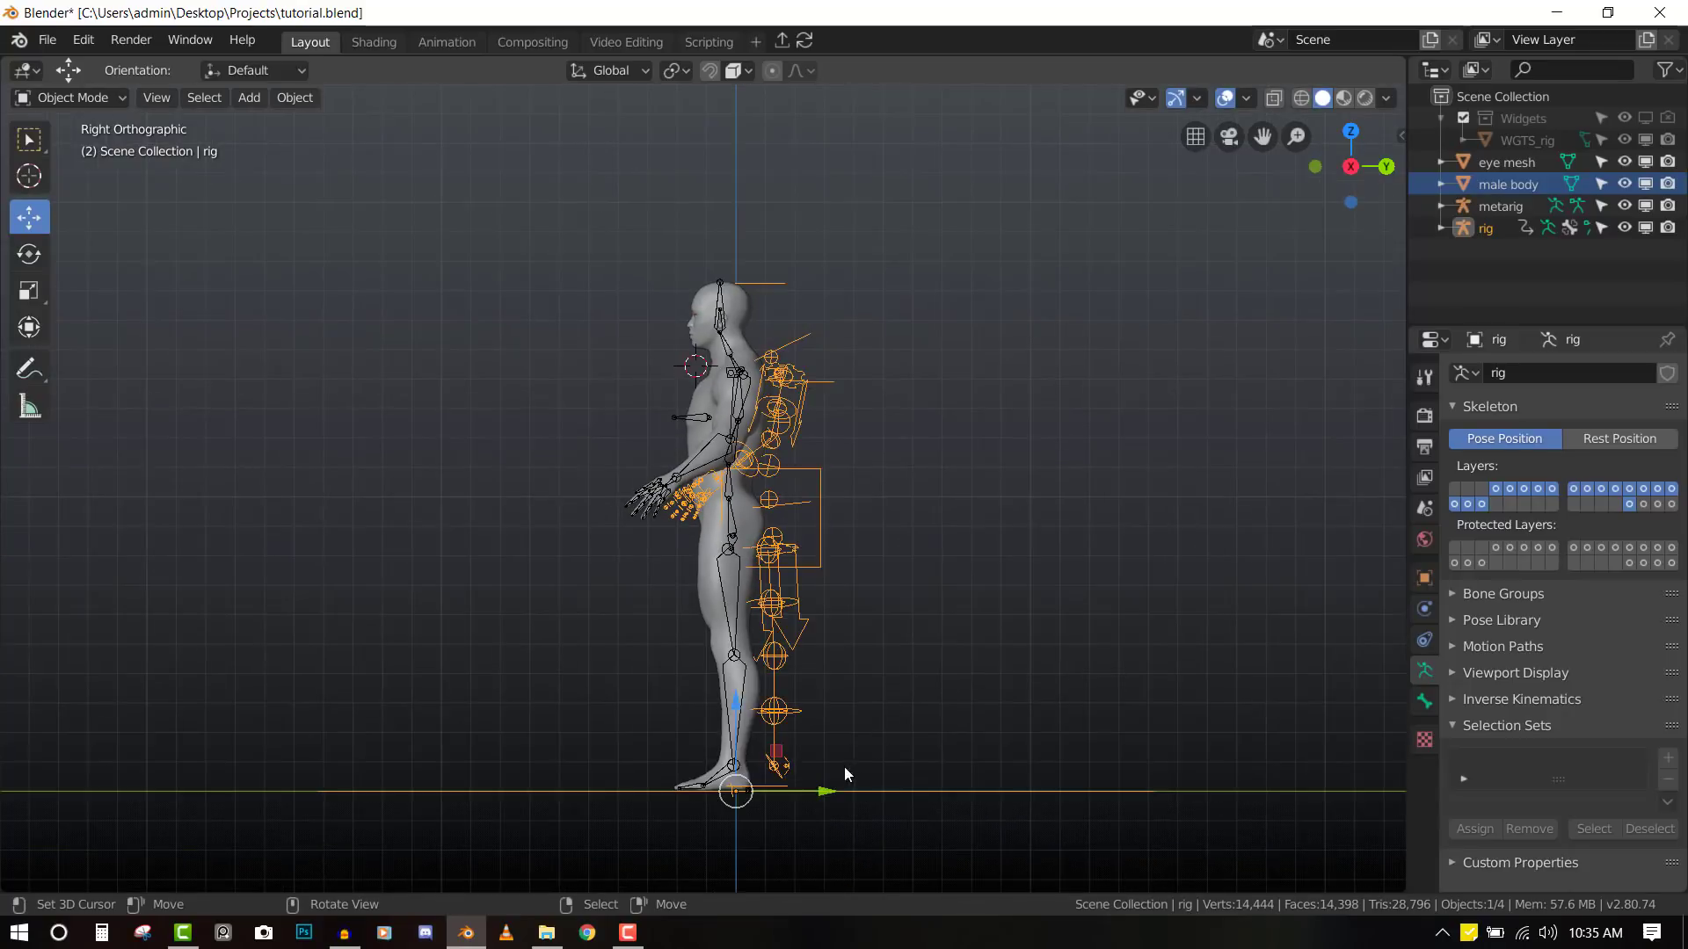
{"action": "left_click_drag", "start_coordinate": [826, 798], "coordinate": [785, 795]}
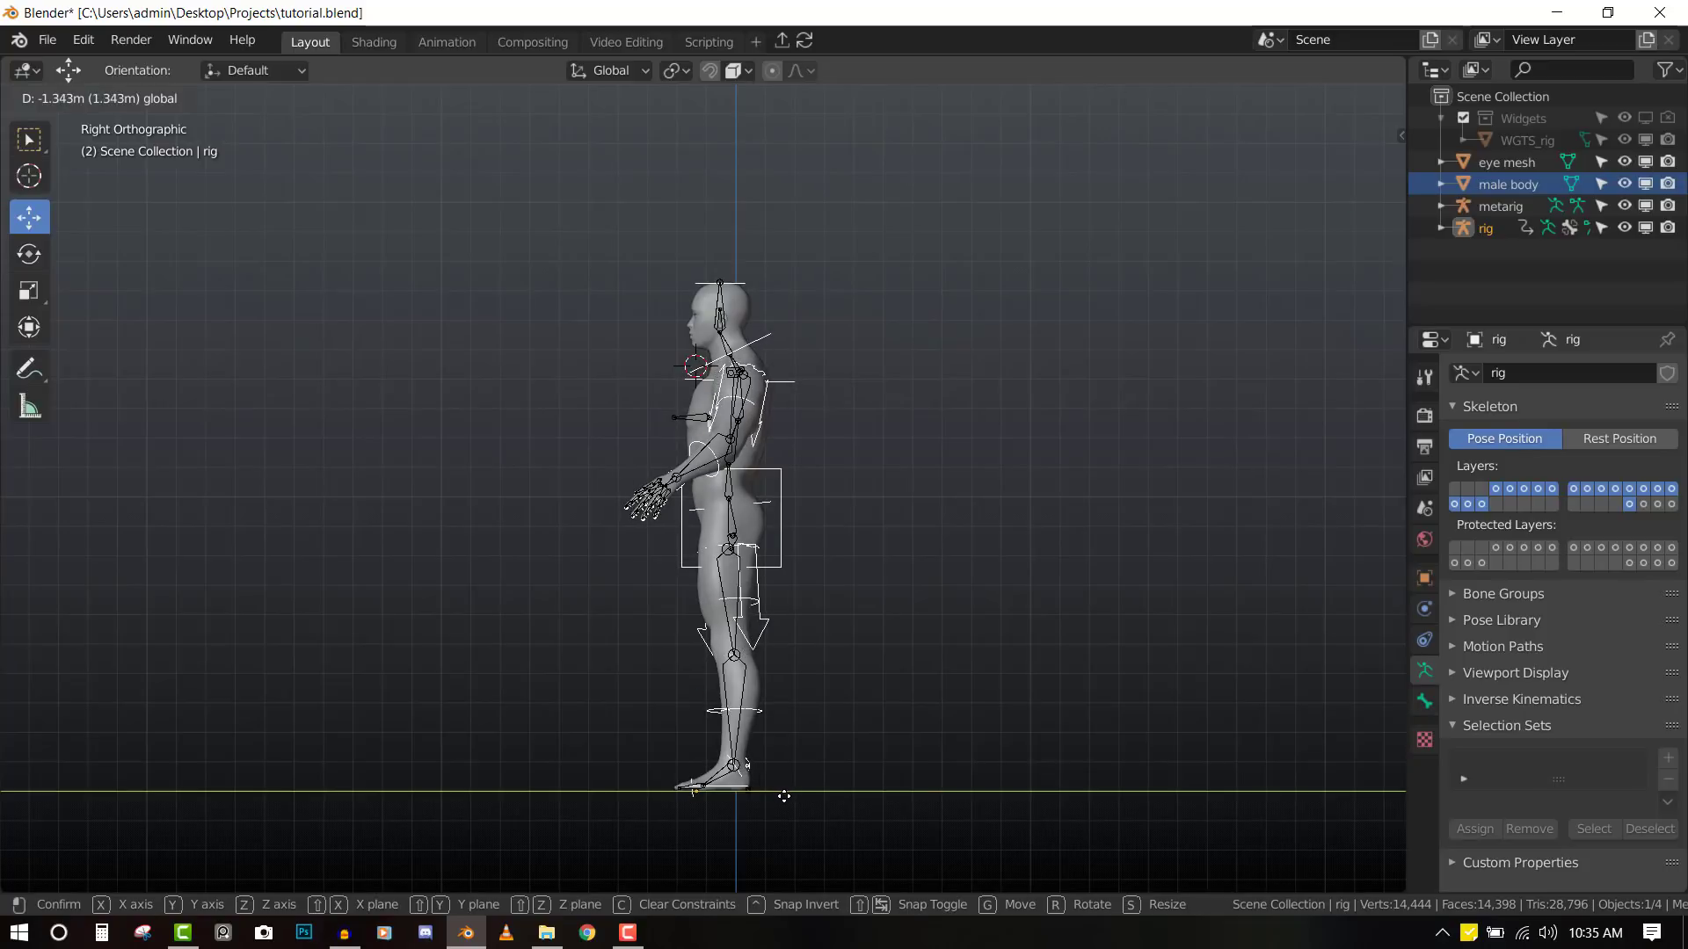
{"action": "left_click_drag", "start_coordinate": [783, 796], "coordinate": [783, 796]}
- Deselect the generated rig and select the original meta-rig
{"action": "key", "text": "KP_1"}
{"action": "scroll", "coordinate": [866, 558], "scroll_direction": "up", "scroll_amount": 3}
{"action": "middle_click_drag", "start_coordinate": [877, 524], "coordinate": [795, 560]}
{"action": "key", "text": "alt+a"}
{"action": "left_click", "coordinate": [749, 437]}
{"action": "left_click", "coordinate": [753, 450]}
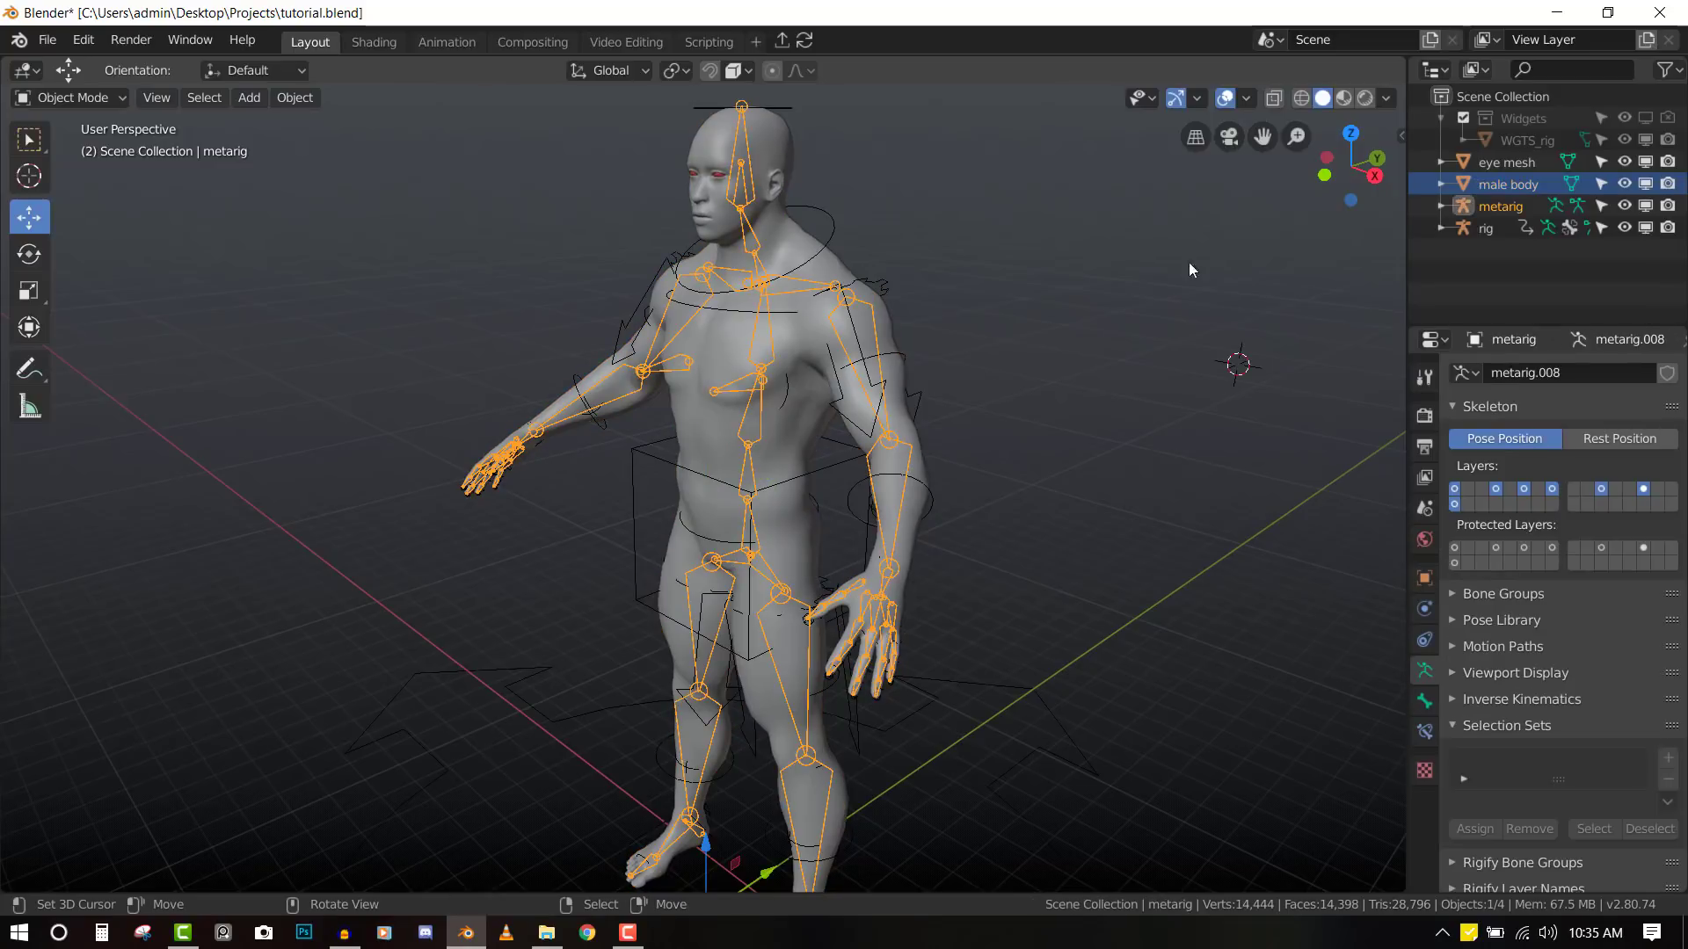
- Delete the original meta-rig, keeping the generated control rig
{"action": "key", "text": "x"}
{"action": "left_click", "coordinate": [903, 403]}
{"action": "key", "text": "KP_1"}
{"action": "middle_click_drag", "start_coordinate": [862, 365], "coordinate": [850, 381]}
{"action": "scroll", "coordinate": [837, 398], "scroll_direction": "up", "scroll_amount": 2}
{"action": "scroll", "coordinate": [826, 483], "scroll_direction": "up", "scroll_amount": 3}
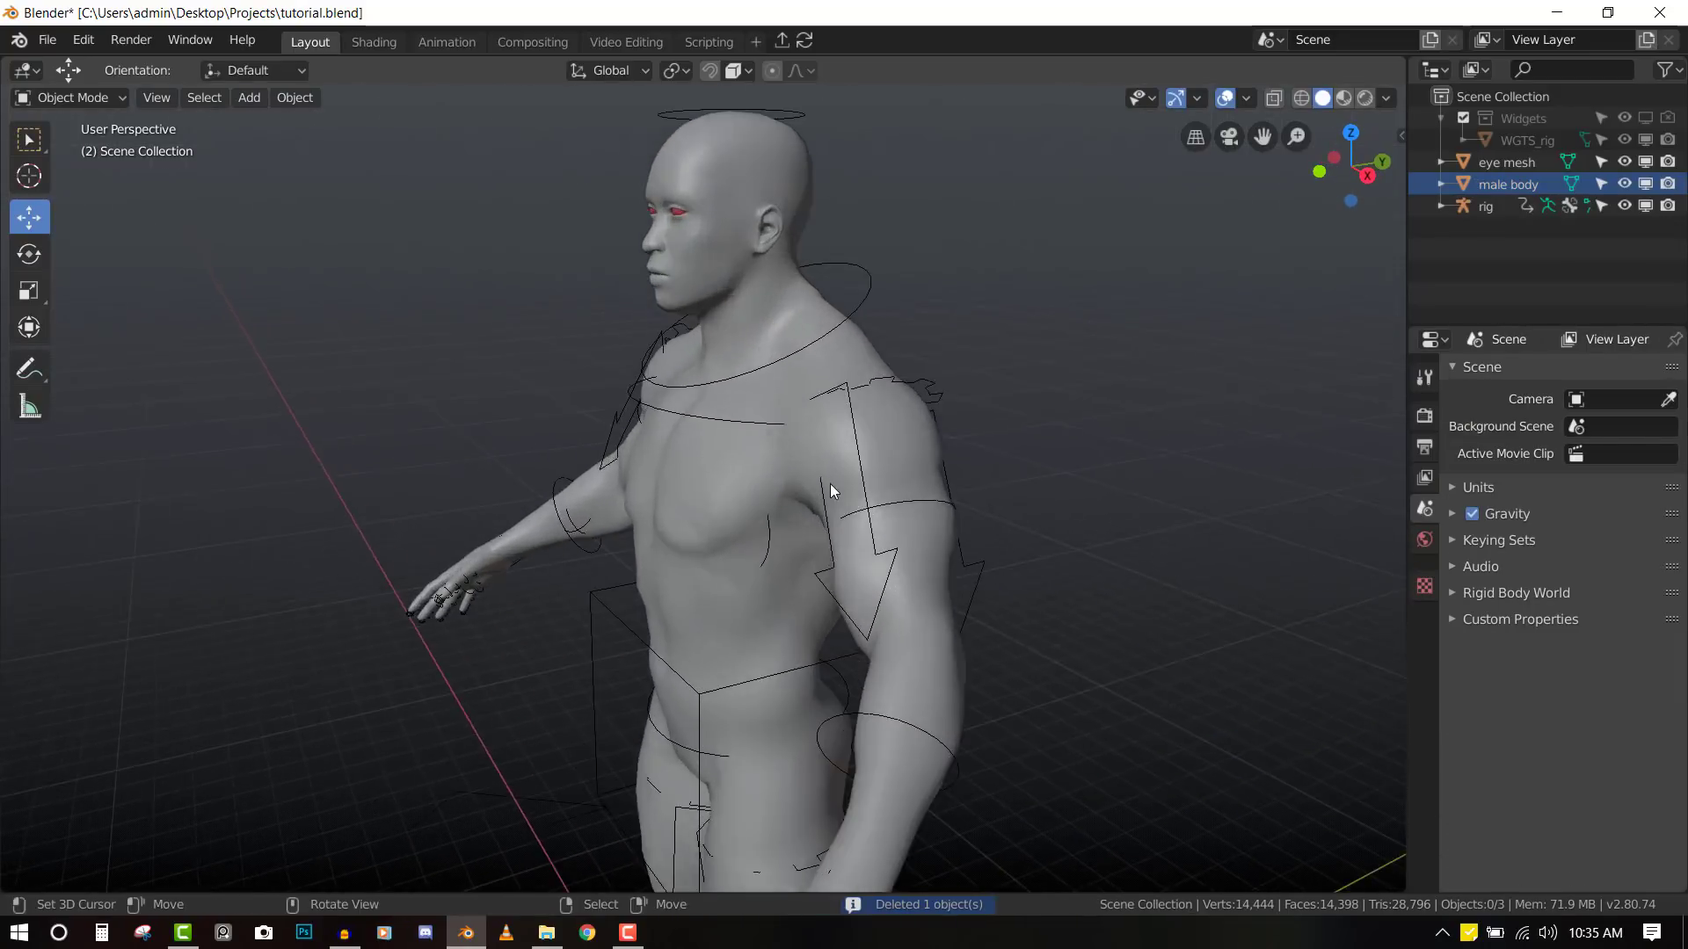
- Select the generated rig, examine its bones inside the body in wireframe Edit Mode, and return to solid Object Mode
{"action": "middle_click_drag", "start_coordinate": [827, 482], "coordinate": [865, 522]}
{"action": "left_click", "coordinate": [868, 520]}
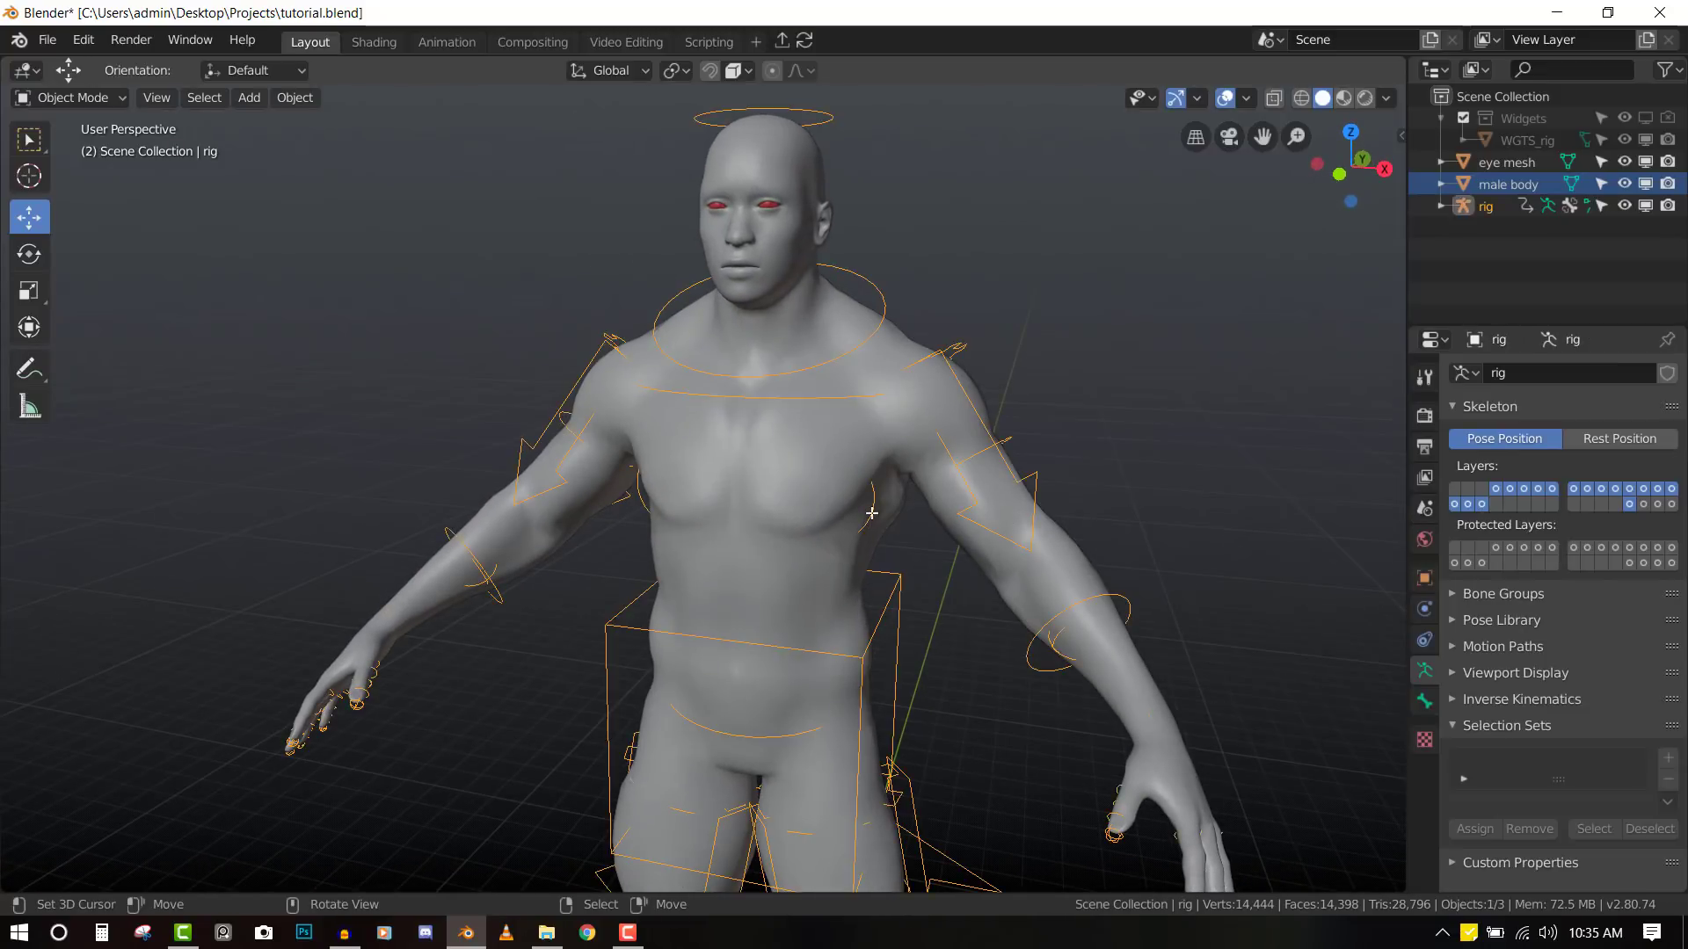
{"action": "key", "text": "Tab"}
{"action": "key", "text": "shift+z"}
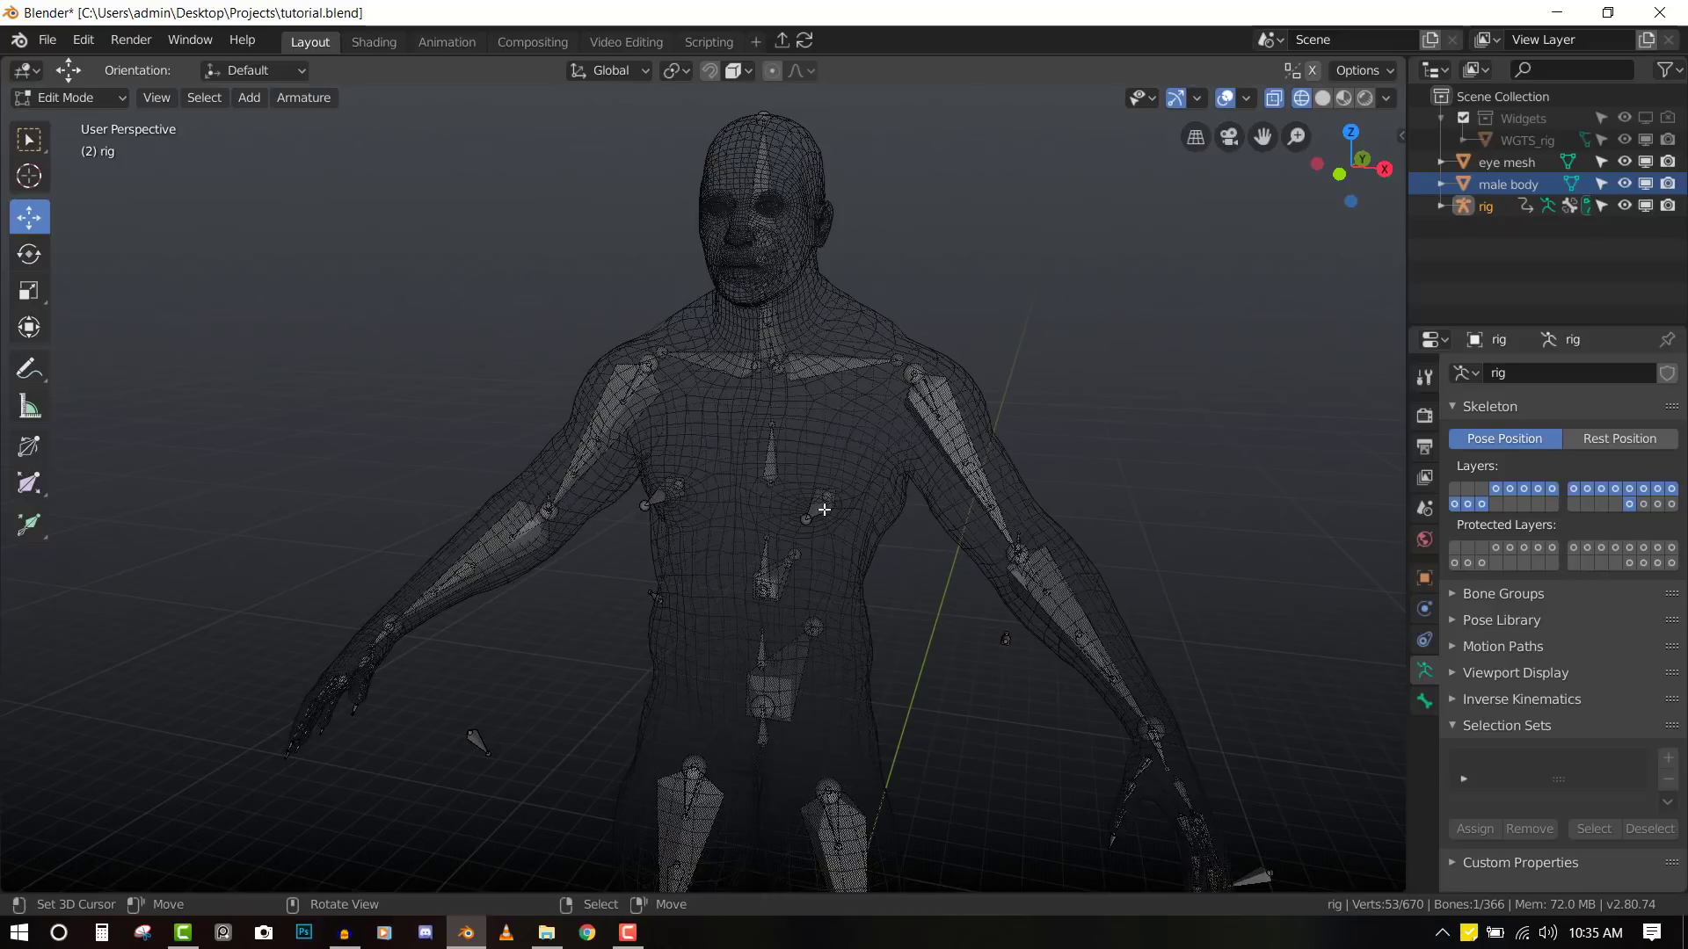
{"action": "right_click", "coordinate": [811, 513]}
{"action": "mouse_move", "coordinate": [811, 513]}
{"action": "middle_mouse_down"}
{"action": "mouse_move", "coordinate": [682, 538]}
{"action": "mouse_move", "coordinate": [872, 504]}
{"action": "mouse_move", "coordinate": [777, 500]}
{"action": "mouse_move", "coordinate": [737, 532]}
{"action": "mouse_move", "coordinate": [615, 521]}
{"action": "middle_mouse_up"}
{"action": "key", "text": "Tab"}
{"action": "key", "text": "shift+z"}
- Check the rig's alignment with the body from the side and front
{"action": "scroll", "coordinate": [777, 494], "scroll_direction": "down", "scroll_amount": 5}
{"action": "scroll", "coordinate": [615, 521], "scroll_direction": "up", "scroll_amount": 3}
{"action": "key", "text": "KP_1"}
{"action": "key", "text": "KP_3"}
{"action": "scroll", "coordinate": [810, 651], "scroll_direction": "down", "scroll_amount": 1}
{"action": "key", "text": "w"}
{"action": "key", "text": "Escape"}
{"action": "middle_click_drag", "start_coordinate": [856, 571], "coordinate": [873, 393], "text": "shift"}
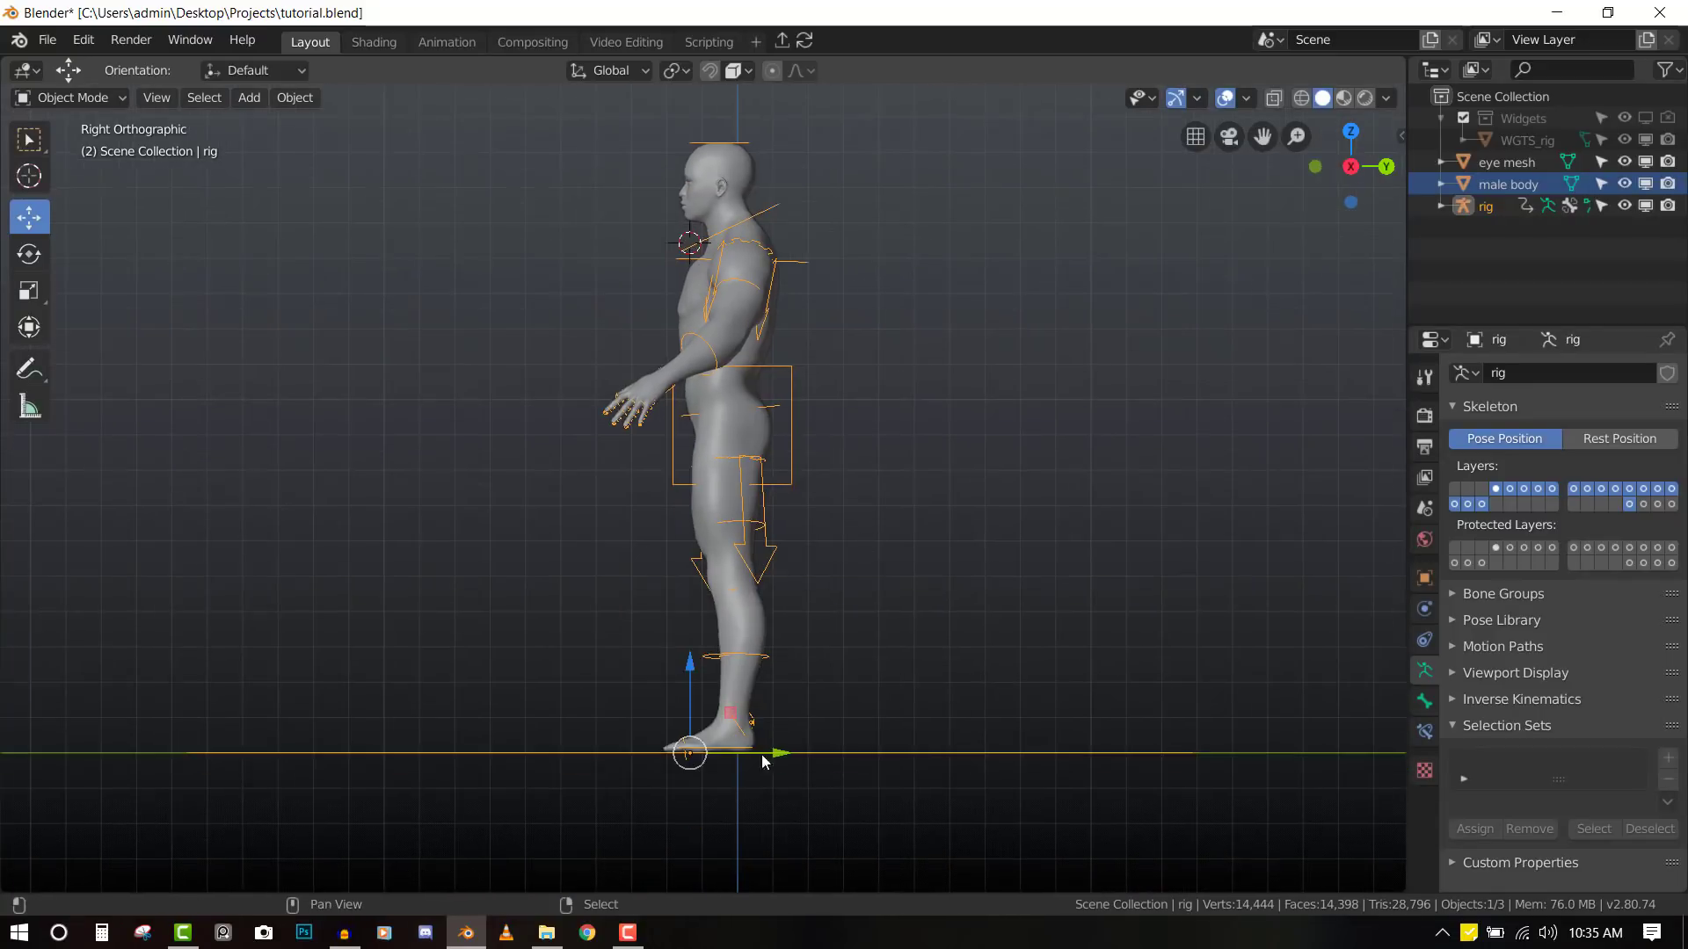
{"action": "left_click_drag", "start_coordinate": [770, 750], "coordinate": [769, 742]}
{"action": "key", "text": "KP_1"}
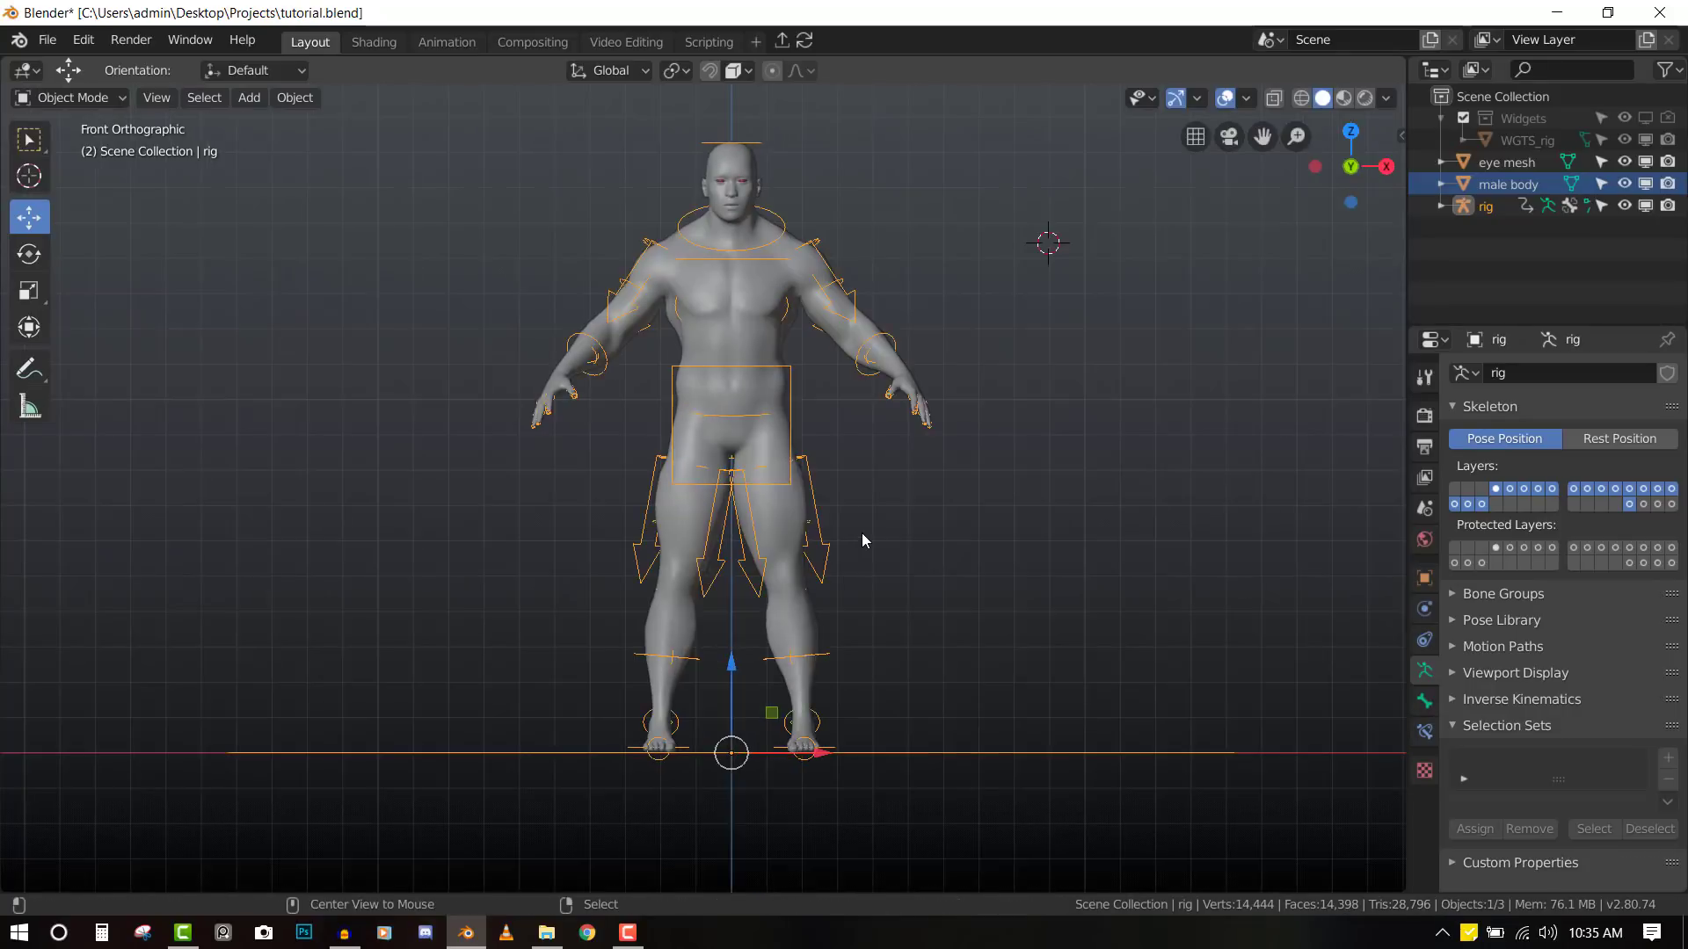
- Select the eyes, body and rig together and set their origins to their geometry
{"action": "key", "text": "alt+a"}
{"action": "key", "text": "a"}
{"action": "key", "text": "ctrl+a"}
{"action": "left_click", "coordinate": [1106, 429]}
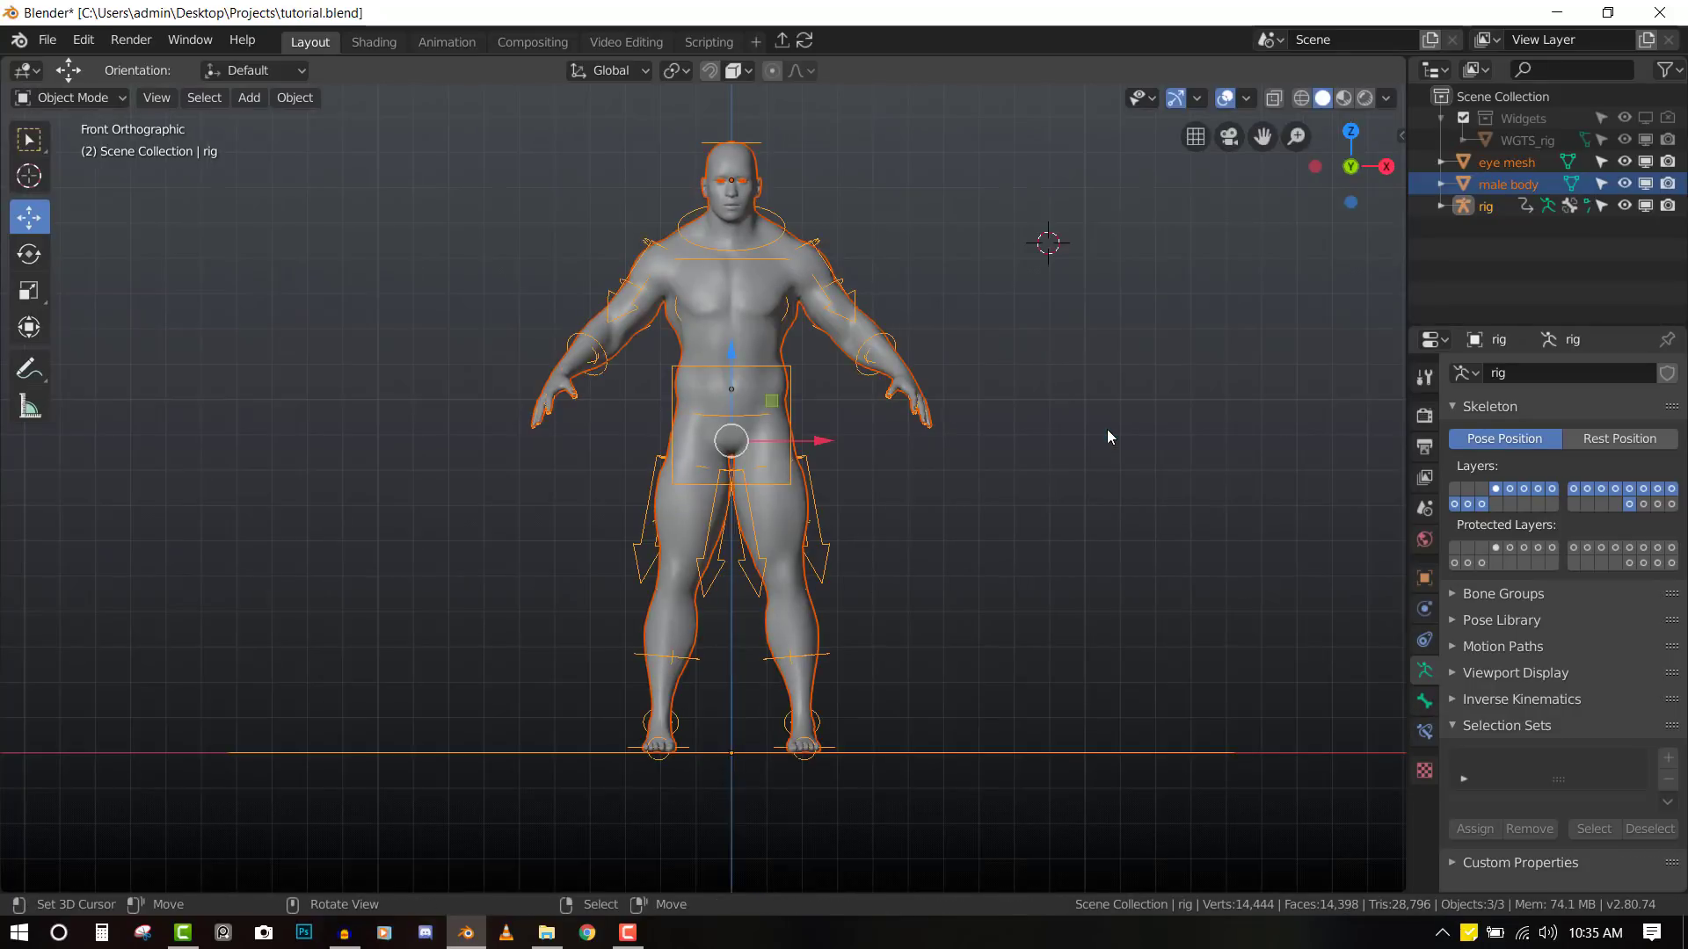
{"action": "right_click", "coordinate": [1106, 429]}
{"action": "left_click", "coordinate": [295, 98]}
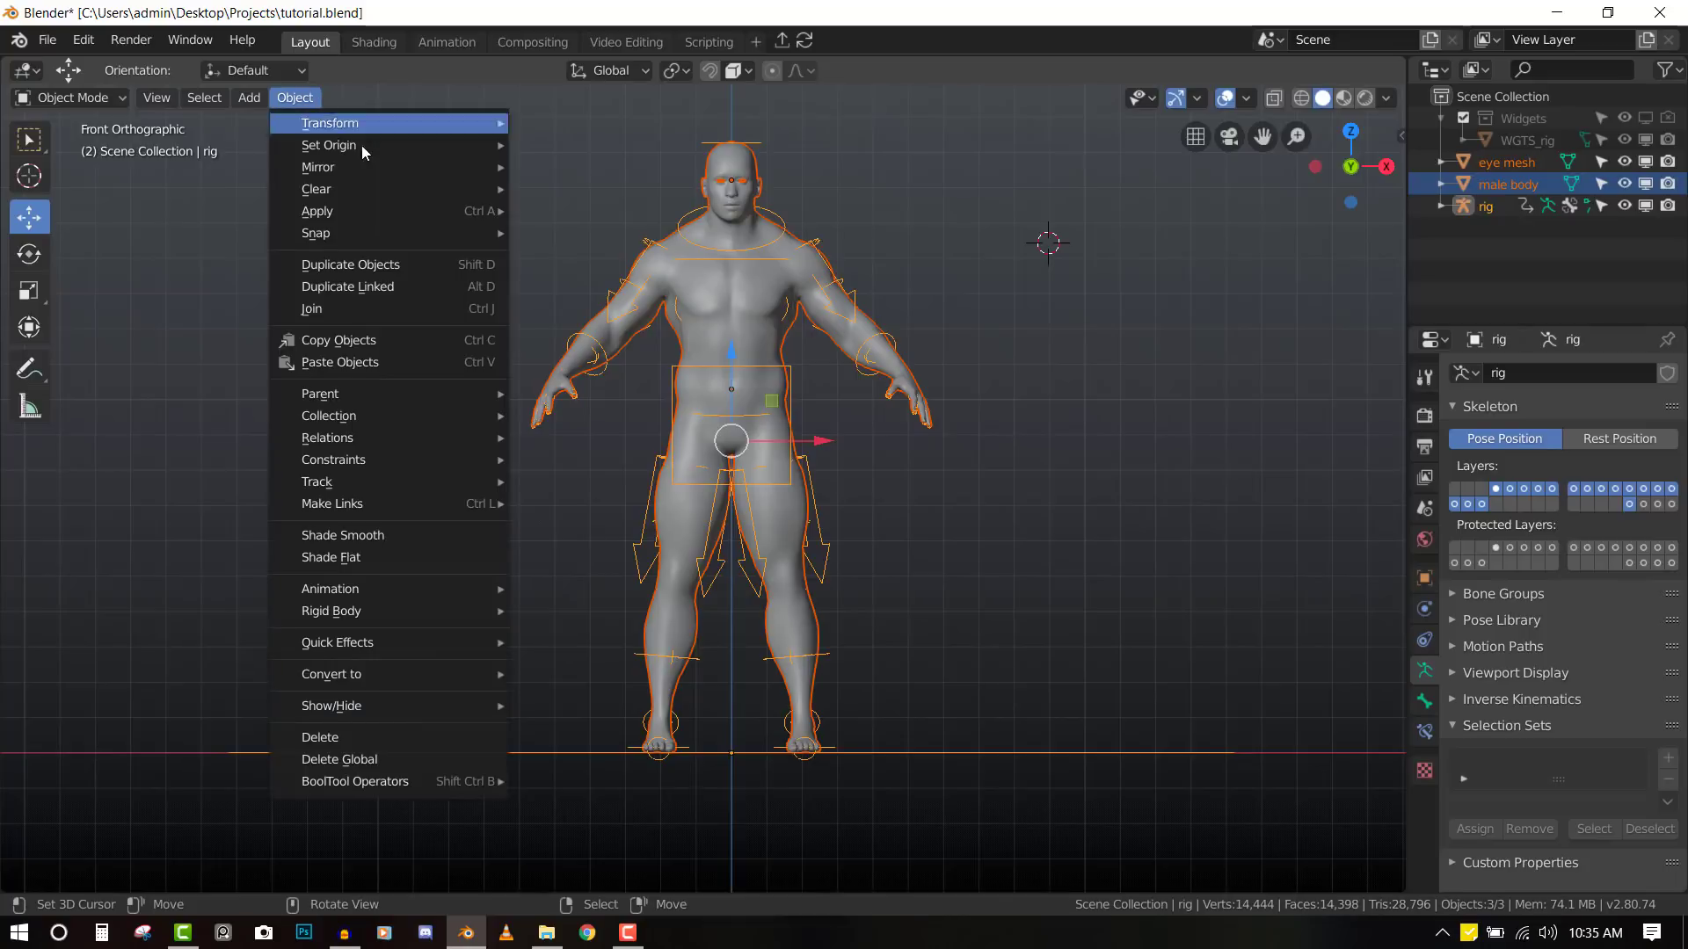
{"action": "mouse_move", "coordinate": [364, 146]}
{"action": "left_click", "coordinate": [554, 168]}
- Select the male body and then the rig, and parent the body to the rig with automatic weights
{"action": "key", "text": "alt+a"}
{"action": "middle_click_drag", "start_coordinate": [754, 295], "coordinate": [842, 482]}
{"action": "left_click", "coordinate": [843, 482]}
{"action": "left_click", "coordinate": [910, 345], "text": "shift"}
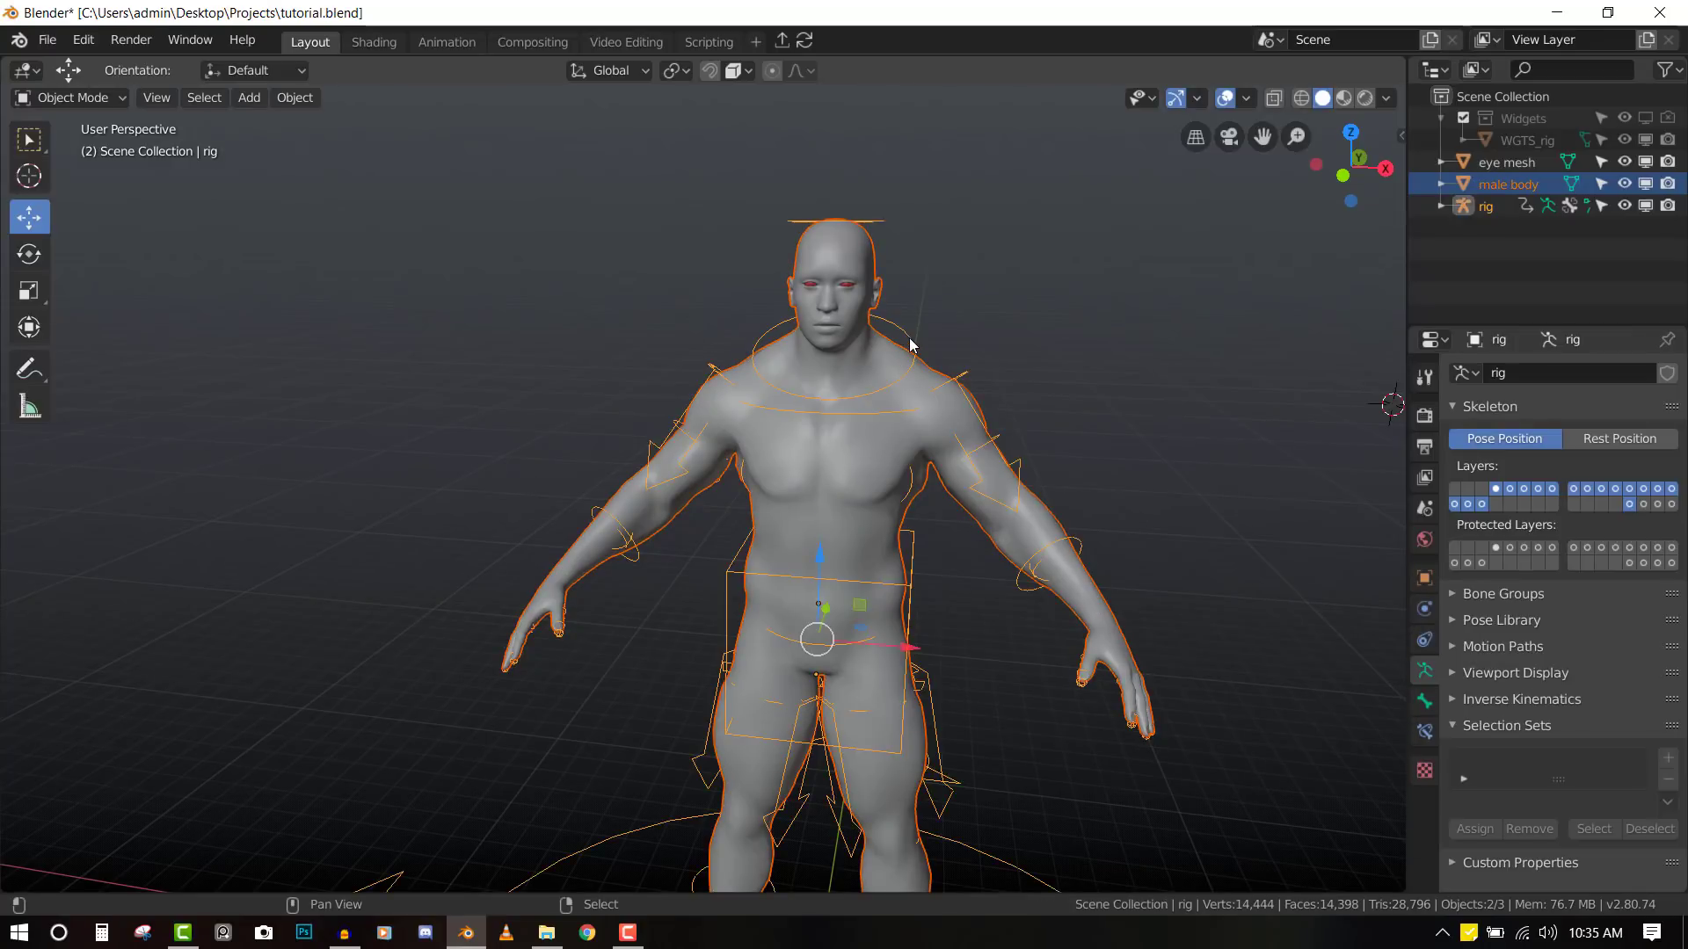
{"action": "key", "text": "ctrl+p"}
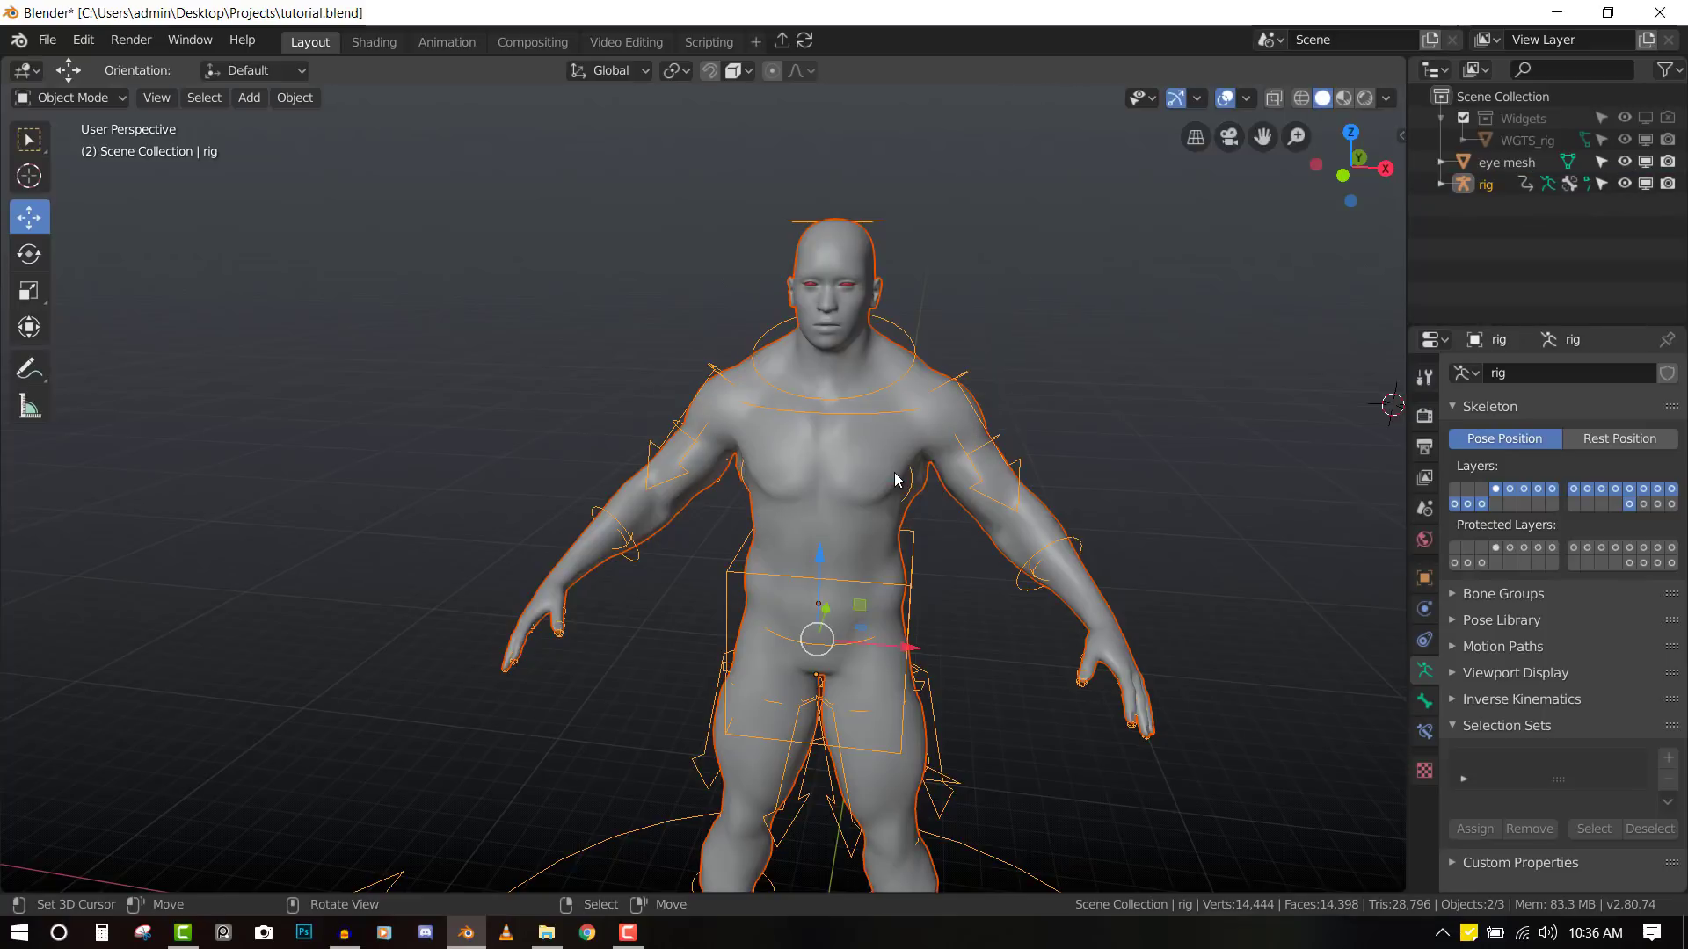
- Select only the rig and switch it to Pose Mode
{"action": "key", "text": "KP_1"}
{"action": "key", "text": "alt+a"}
{"action": "right_click", "coordinate": [898, 337]}
{"action": "scroll", "coordinate": [879, 322], "scroll_direction": "up", "scroll_amount": 3}
{"action": "middle_click_drag", "start_coordinate": [873, 318], "coordinate": [885, 446], "text": "shift"}
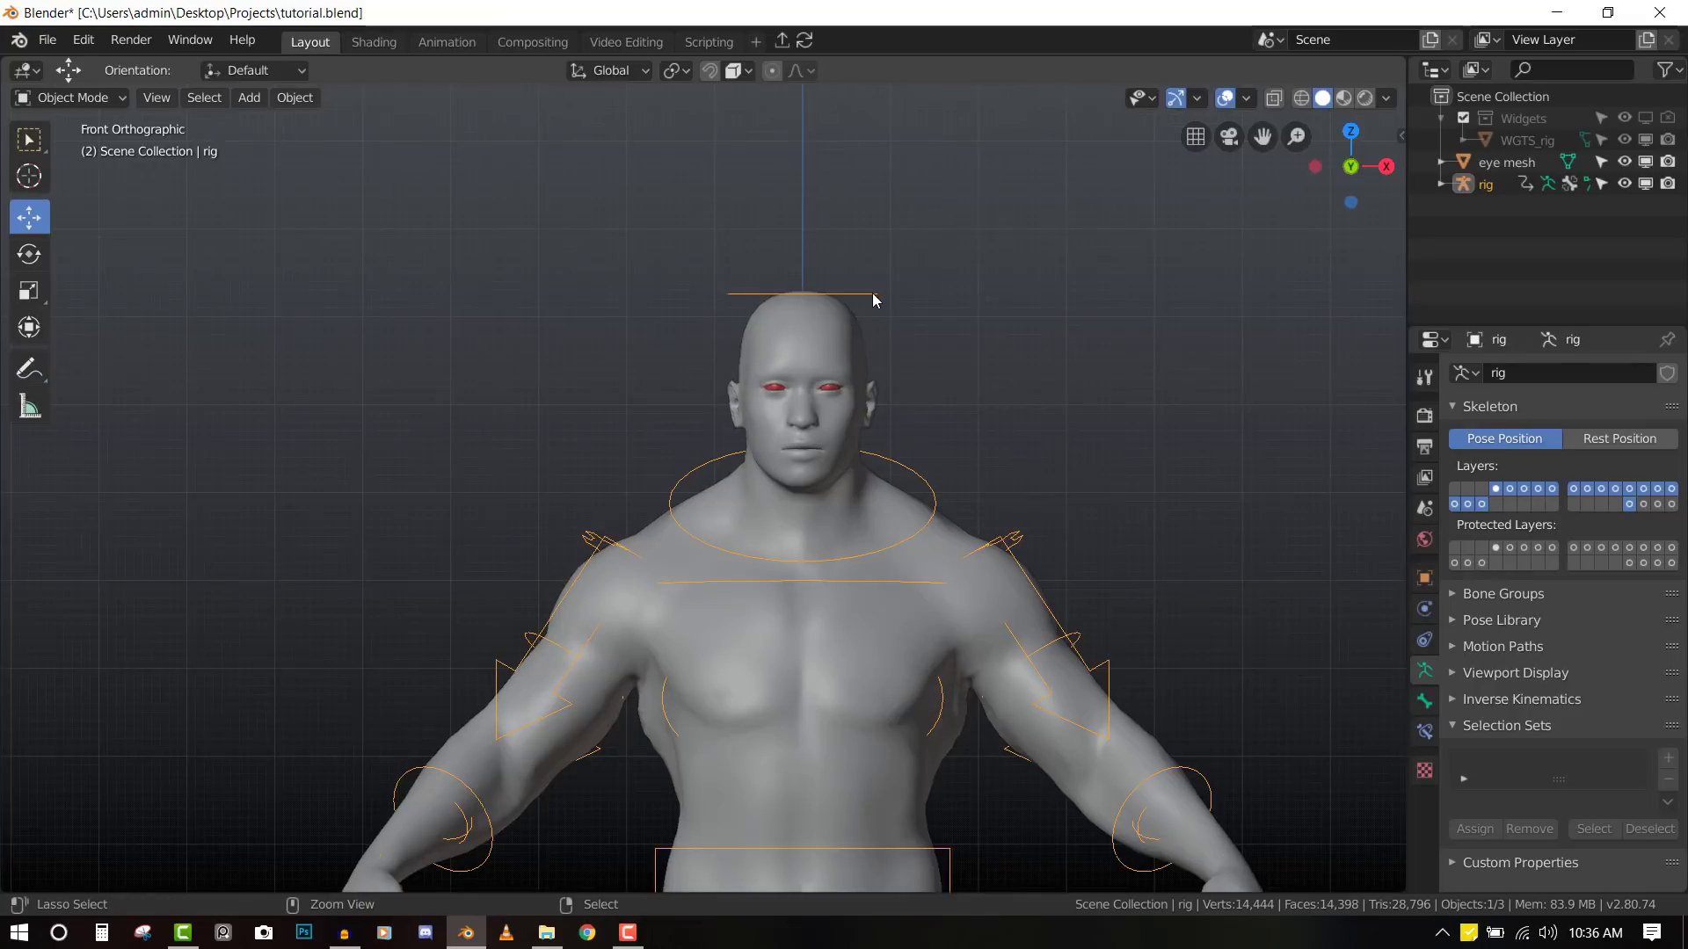
{"action": "key", "text": "ctrl+Tab"}
{"action": "scroll", "coordinate": [875, 307], "scroll_direction": "down", "scroll_amount": 2}
- Try moving and rotating the head control to test how the mesh deforms
{"action": "key", "text": "g"}
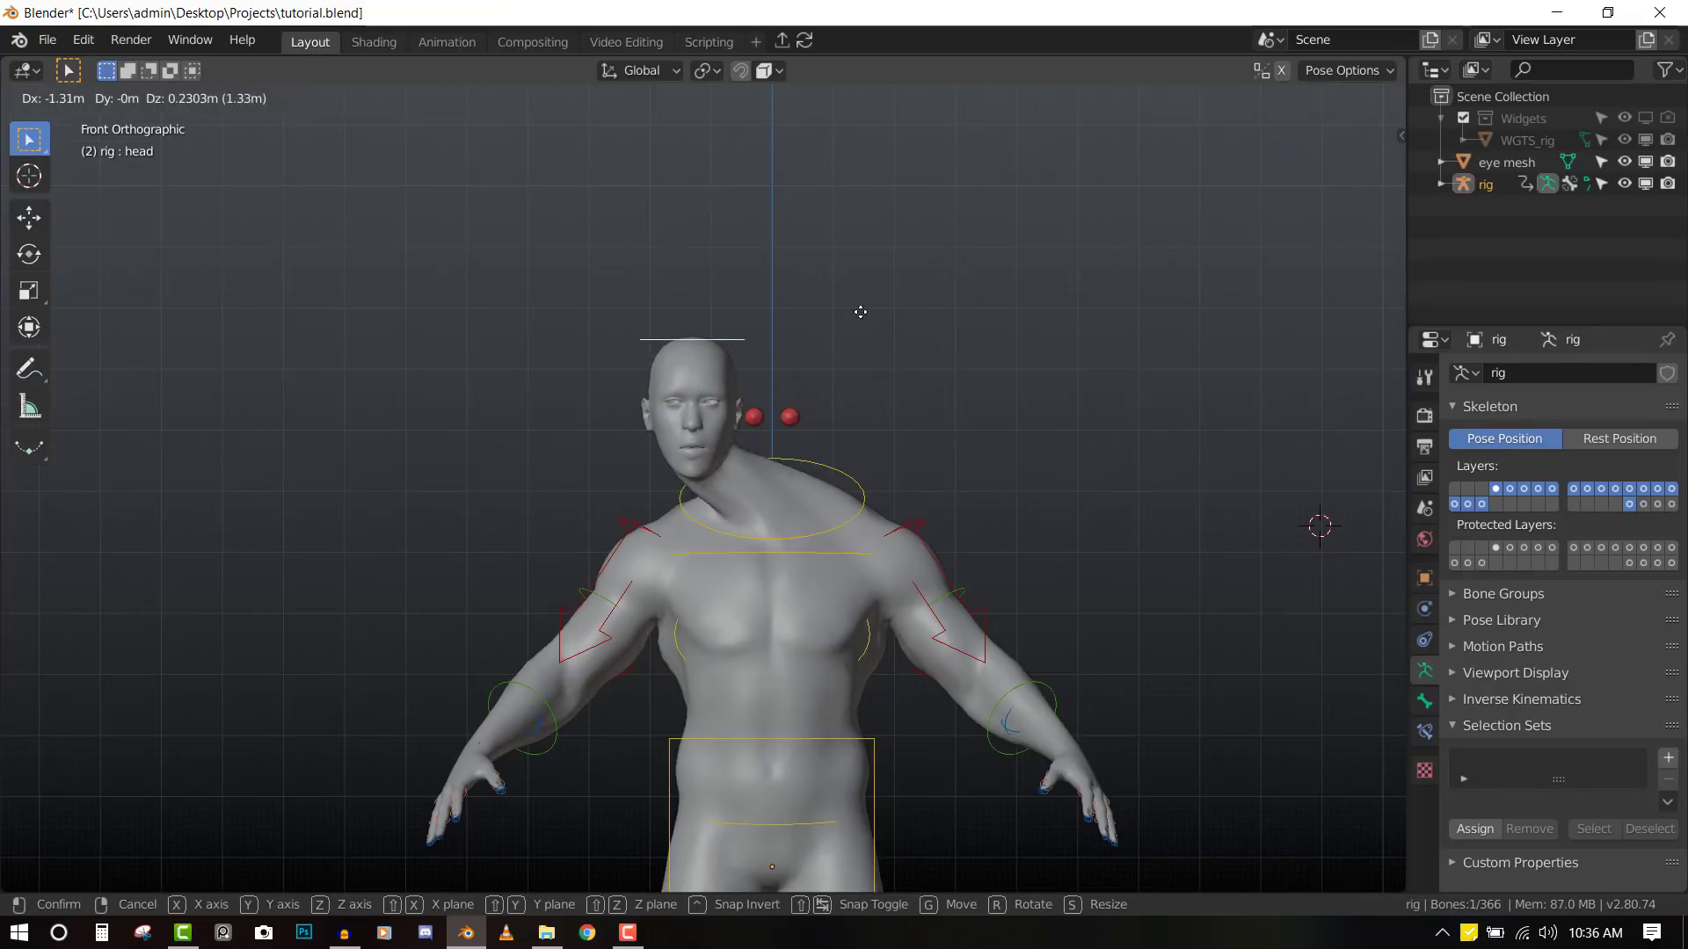
{"action": "key", "text": "Escape"}
{"action": "key", "text": "r"}
{"action": "key", "text": "Escape"}
{"action": "key", "text": "r"}
{"action": "key", "text": "Escape"}
{"action": "key", "text": "g"}
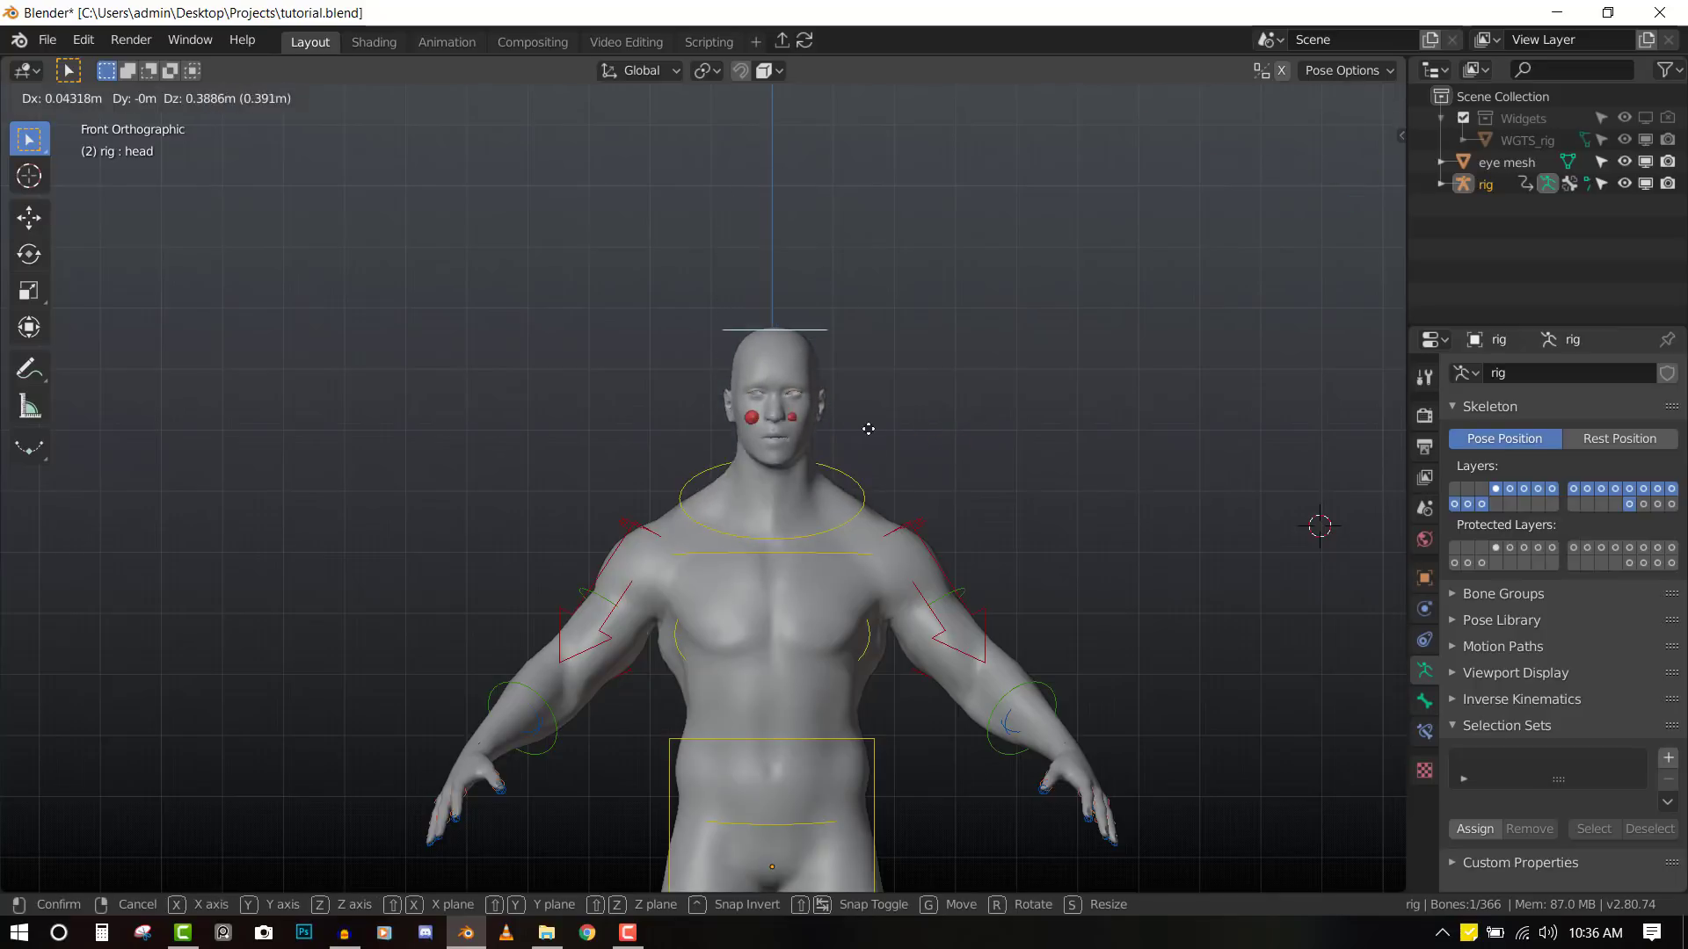
{"action": "key", "text": "Escape"}
- Select the left hand IK control and raise the arm out to the side to test the shoulder
{"action": "scroll", "coordinate": [757, 406], "scroll_direction": "up", "scroll_amount": 2}
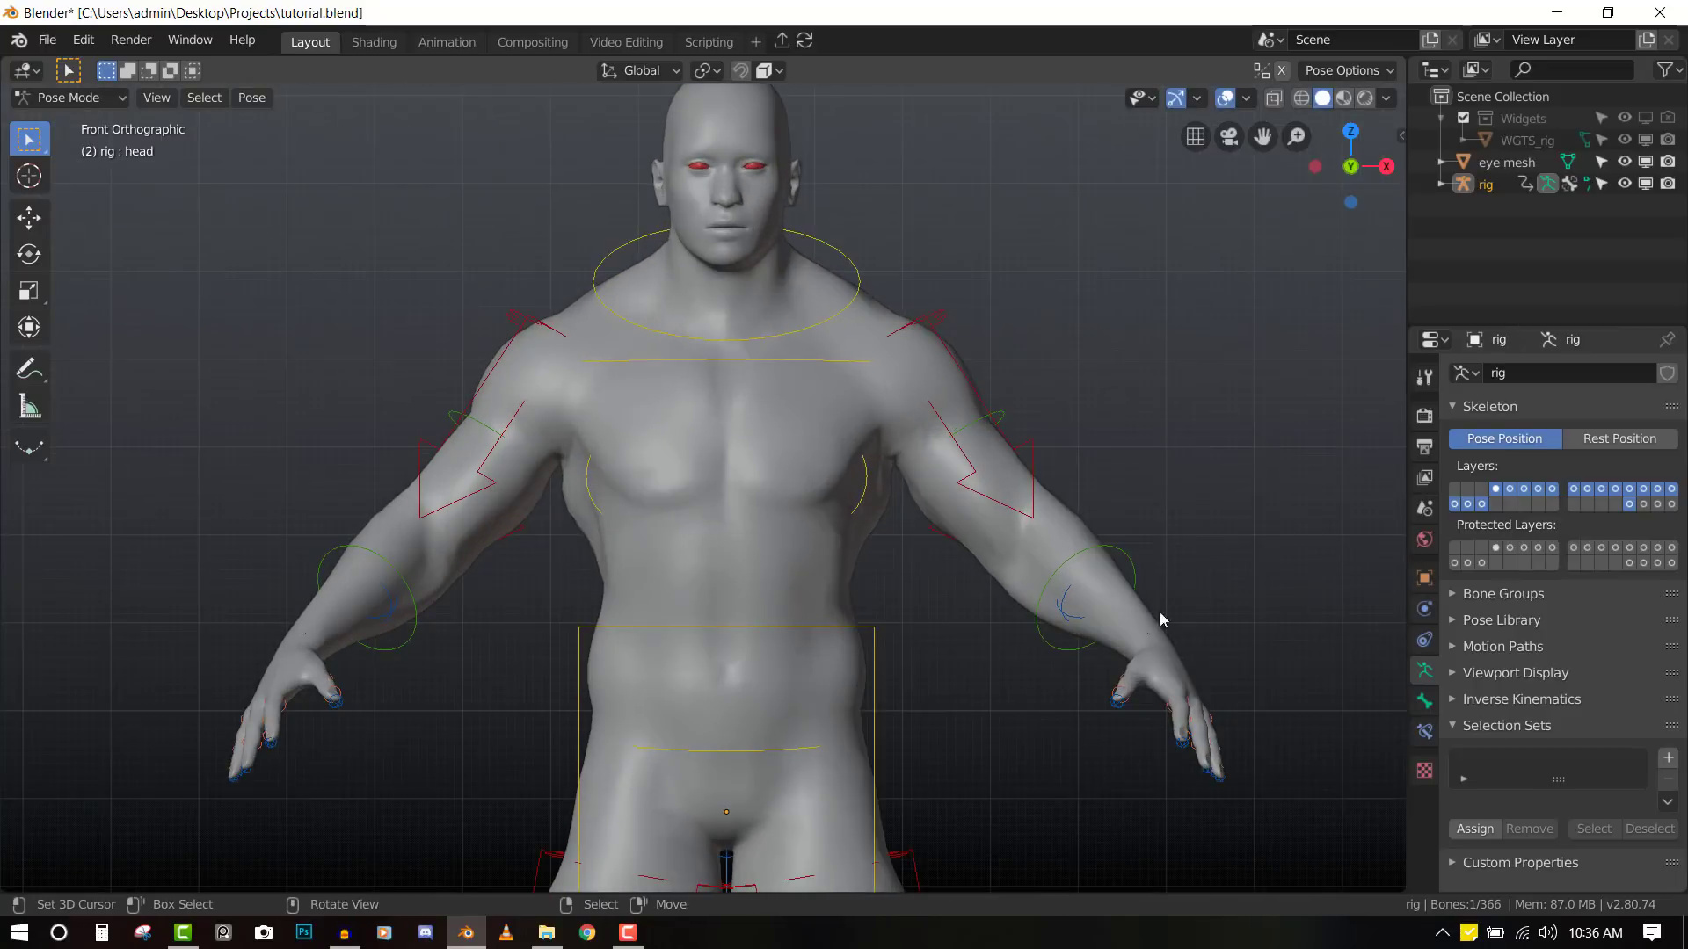
{"action": "middle_click_drag", "start_coordinate": [1188, 660], "coordinate": [726, 681]}
{"action": "right_click", "coordinate": [890, 645]}
{"action": "key", "text": "KP_1"}
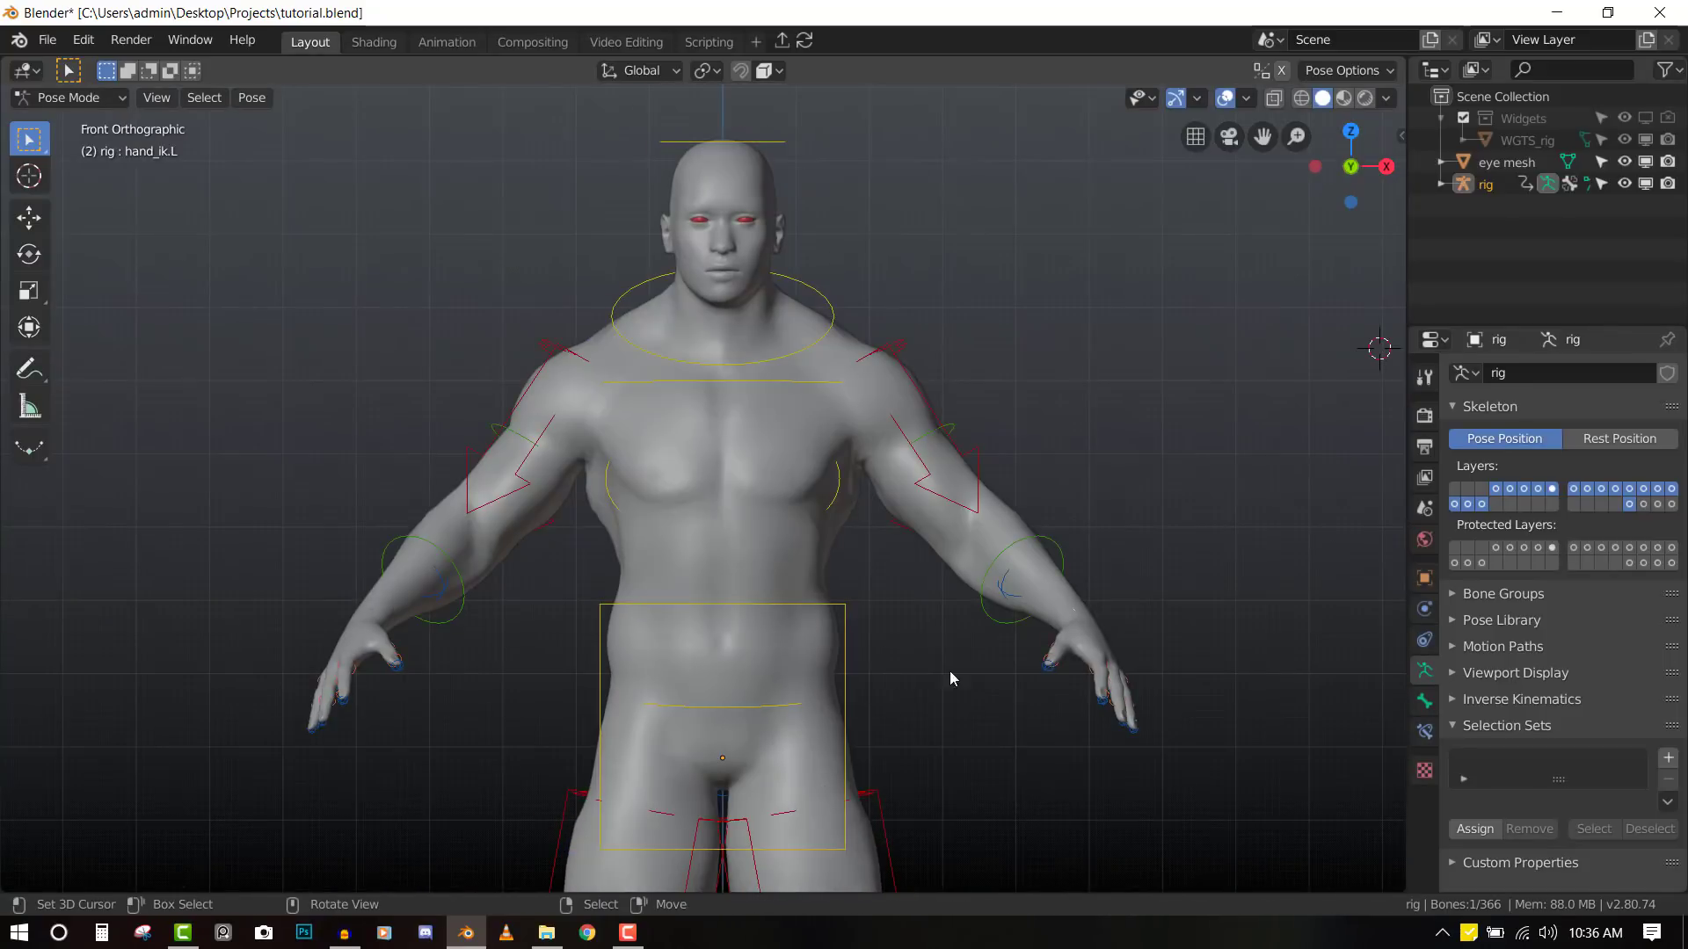
{"action": "key", "text": "r"}
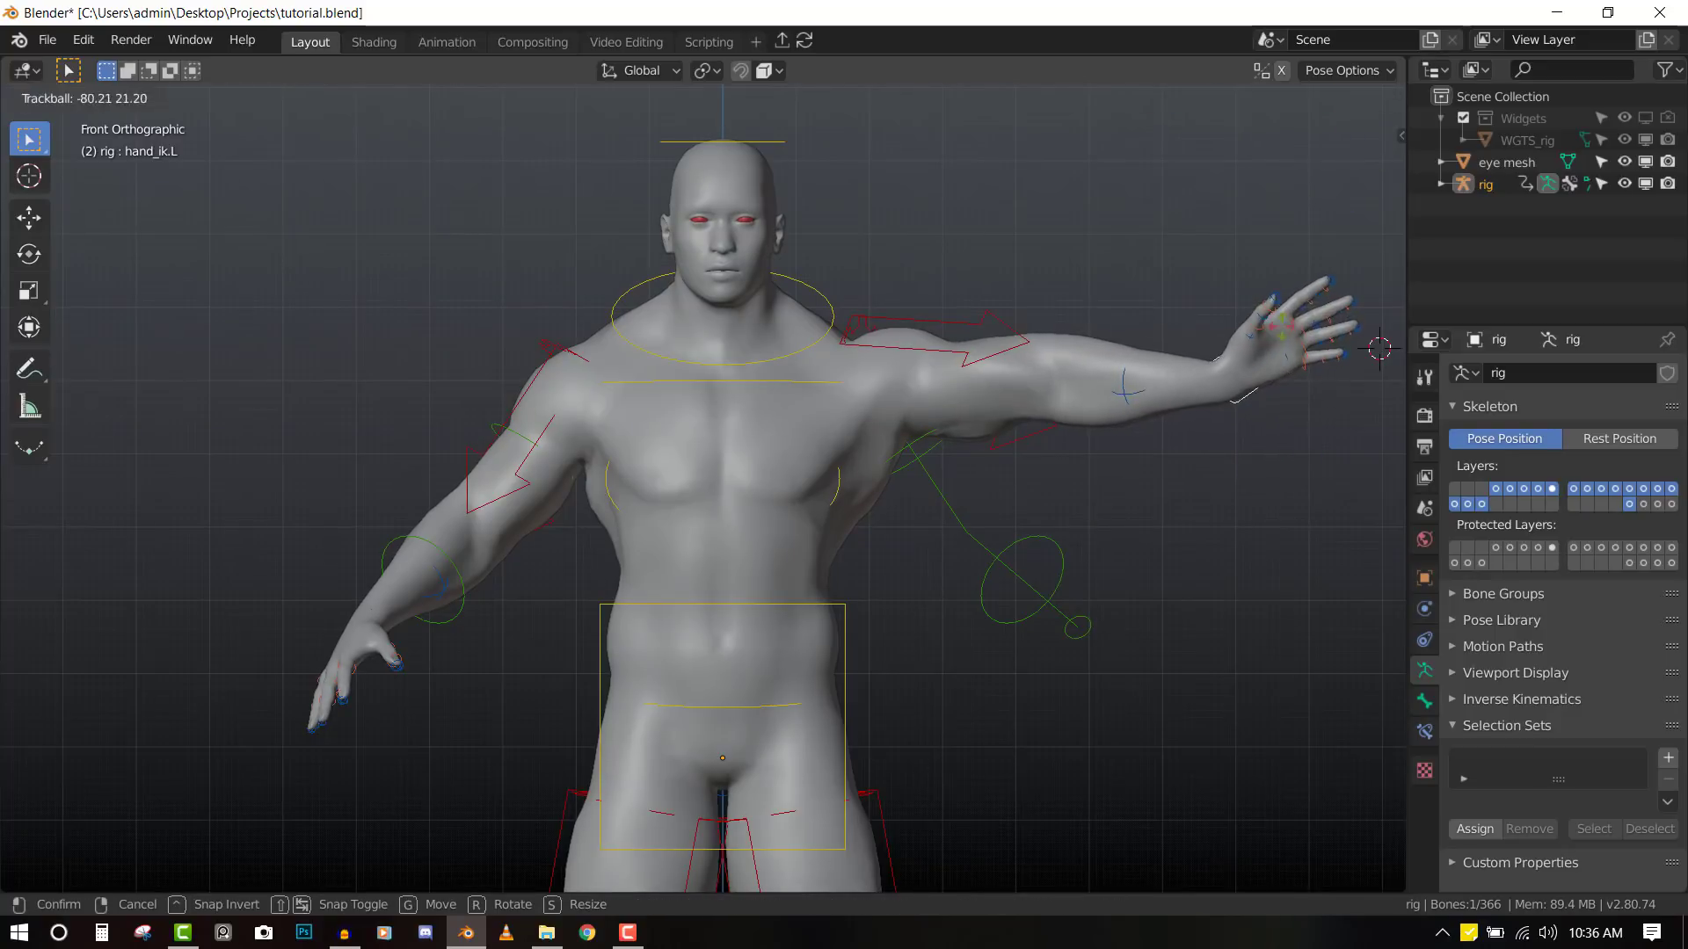
{"action": "left_click", "coordinate": [1316, 503]}
{"action": "scroll", "coordinate": [1145, 496], "scroll_direction": "down", "scroll_amount": 2}
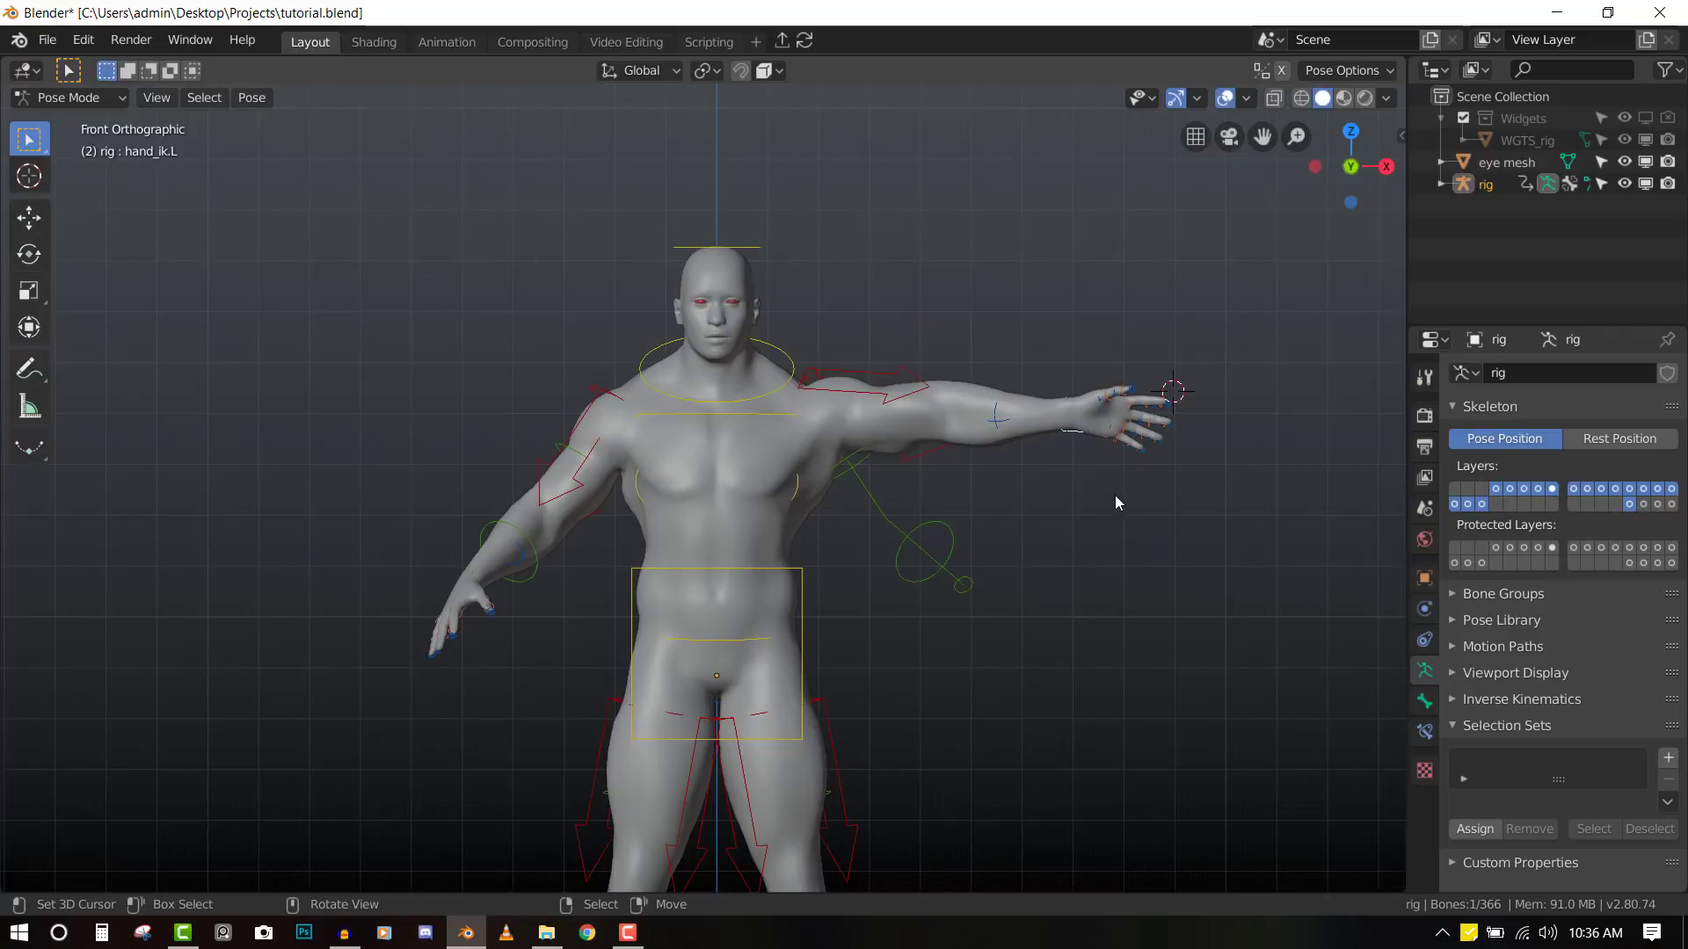
{"action": "scroll", "coordinate": [1116, 502], "scroll_direction": "up", "scroll_amount": 1}
- Test the left hand IK control by lowering it, rotating the wrist freely and stretching the arm down and outward
{"action": "key", "text": "r"}
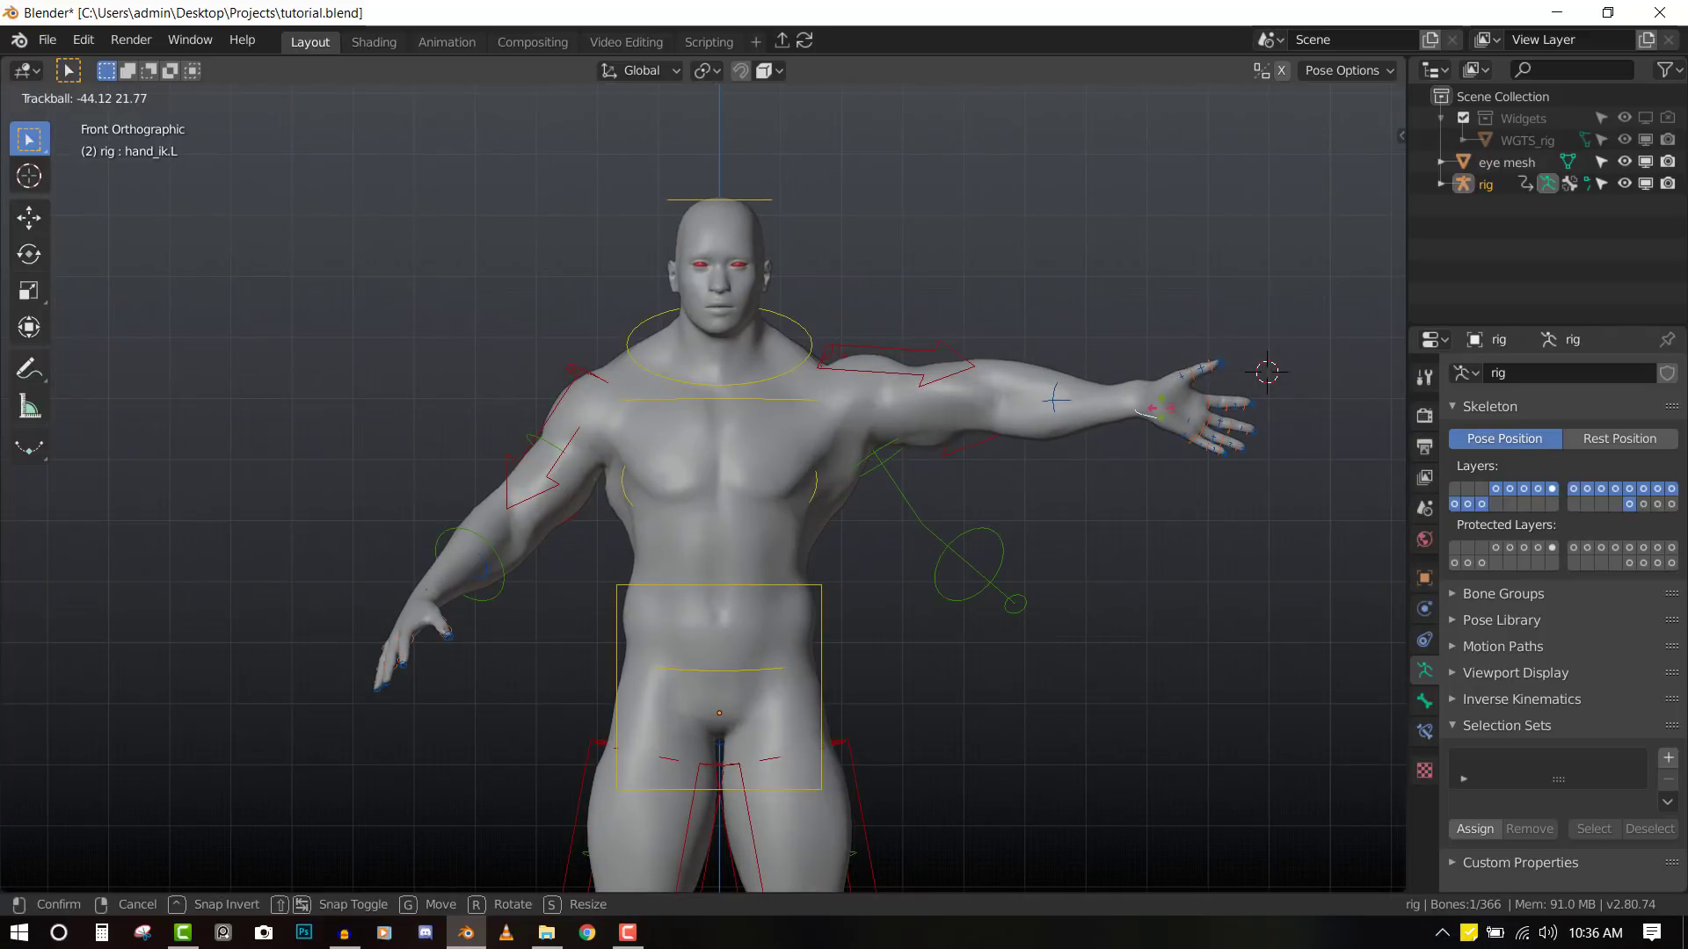
{"action": "key", "text": "g"}
{"action": "left_click", "coordinate": [1034, 701]}
{"action": "key", "text": "r"}
{"action": "key", "text": "r"}
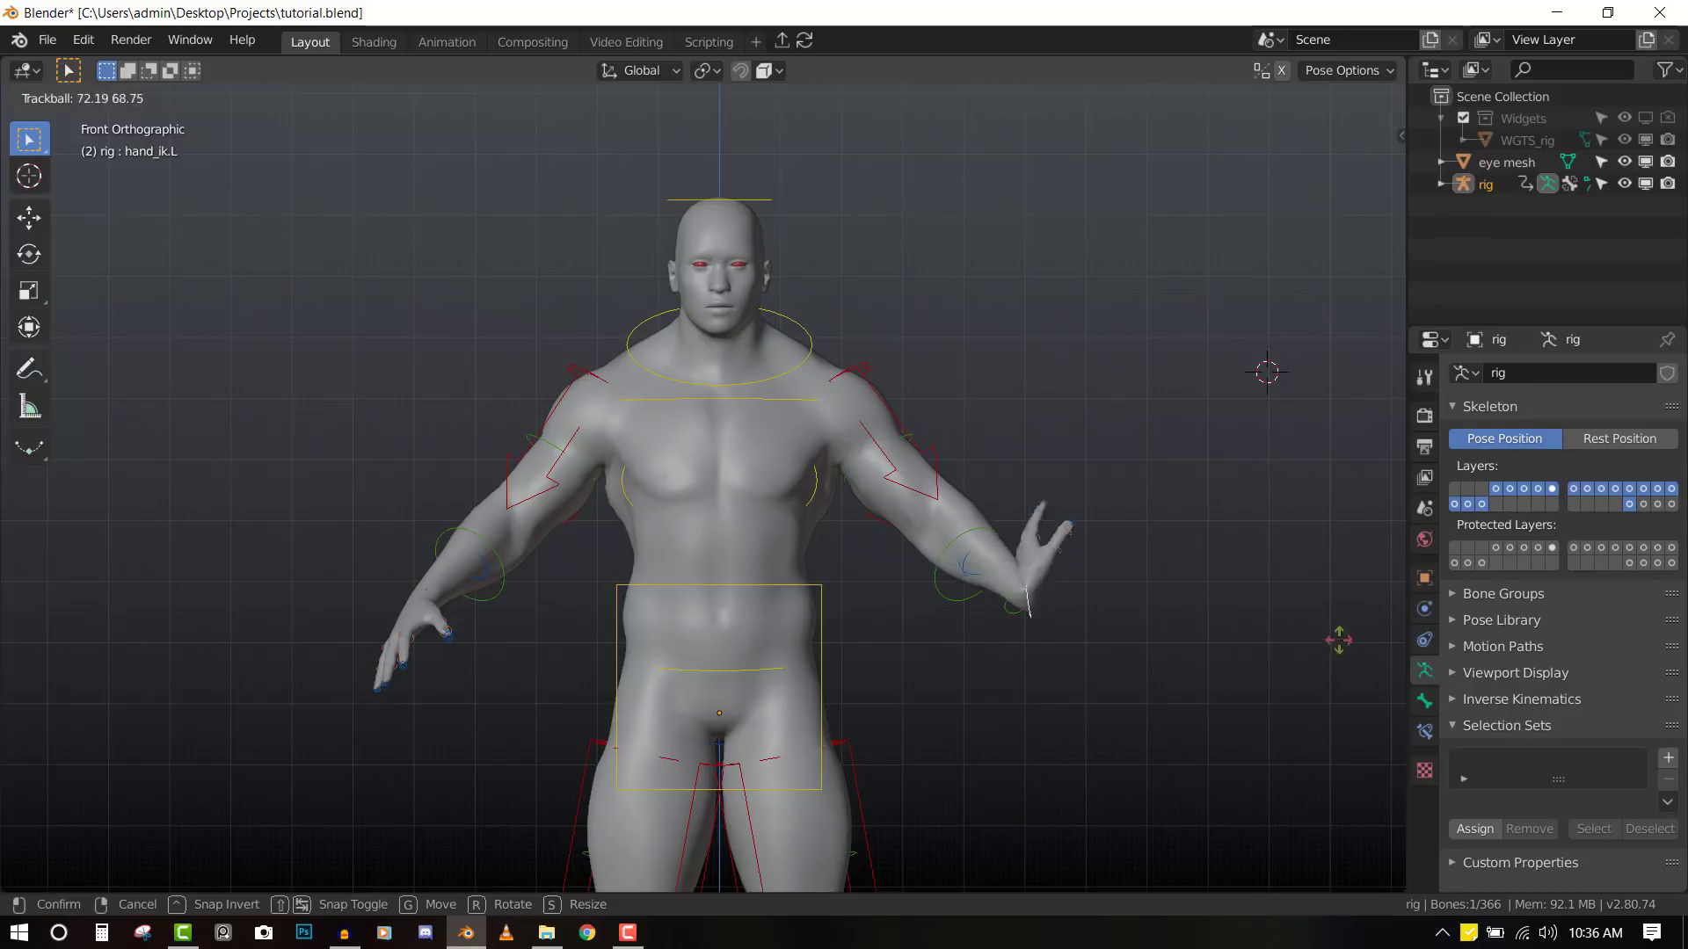
{"action": "left_click", "coordinate": [1199, 511]}
{"action": "key", "text": "r"}
{"action": "key", "text": "r"}
{"action": "left_click", "coordinate": [1182, 622]}
{"action": "key", "text": "g"}
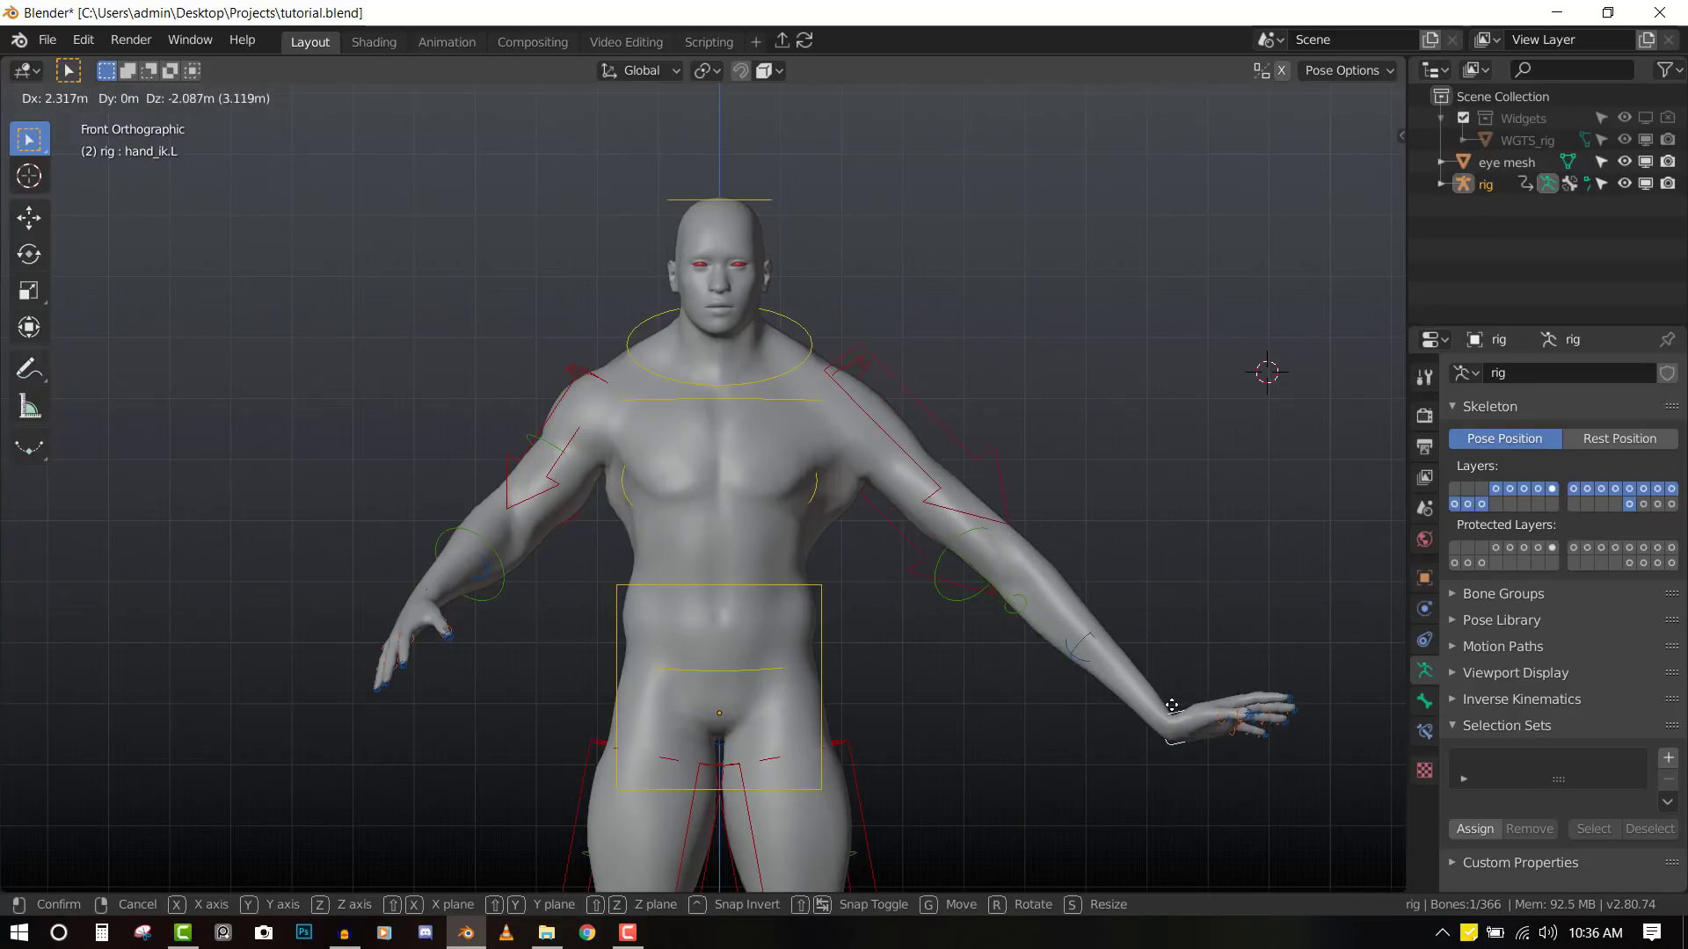
{"action": "left_click", "coordinate": [1201, 728]}
- Select all pose controls and reset them to the rest pose
{"action": "scroll", "coordinate": [914, 556], "scroll_direction": "down", "scroll_amount": 2}
{"action": "middle_click_drag", "start_coordinate": [949, 528], "coordinate": [831, 367], "text": "shift"}
{"action": "key", "text": "a"}
{"action": "key", "text": "alt+r"}
{"action": "key", "text": "alt+r"}
- Try rotating the chest control and then the torso control to test the body deformation
{"action": "left_click", "coordinate": [655, 264]}
{"action": "key", "text": "r"}
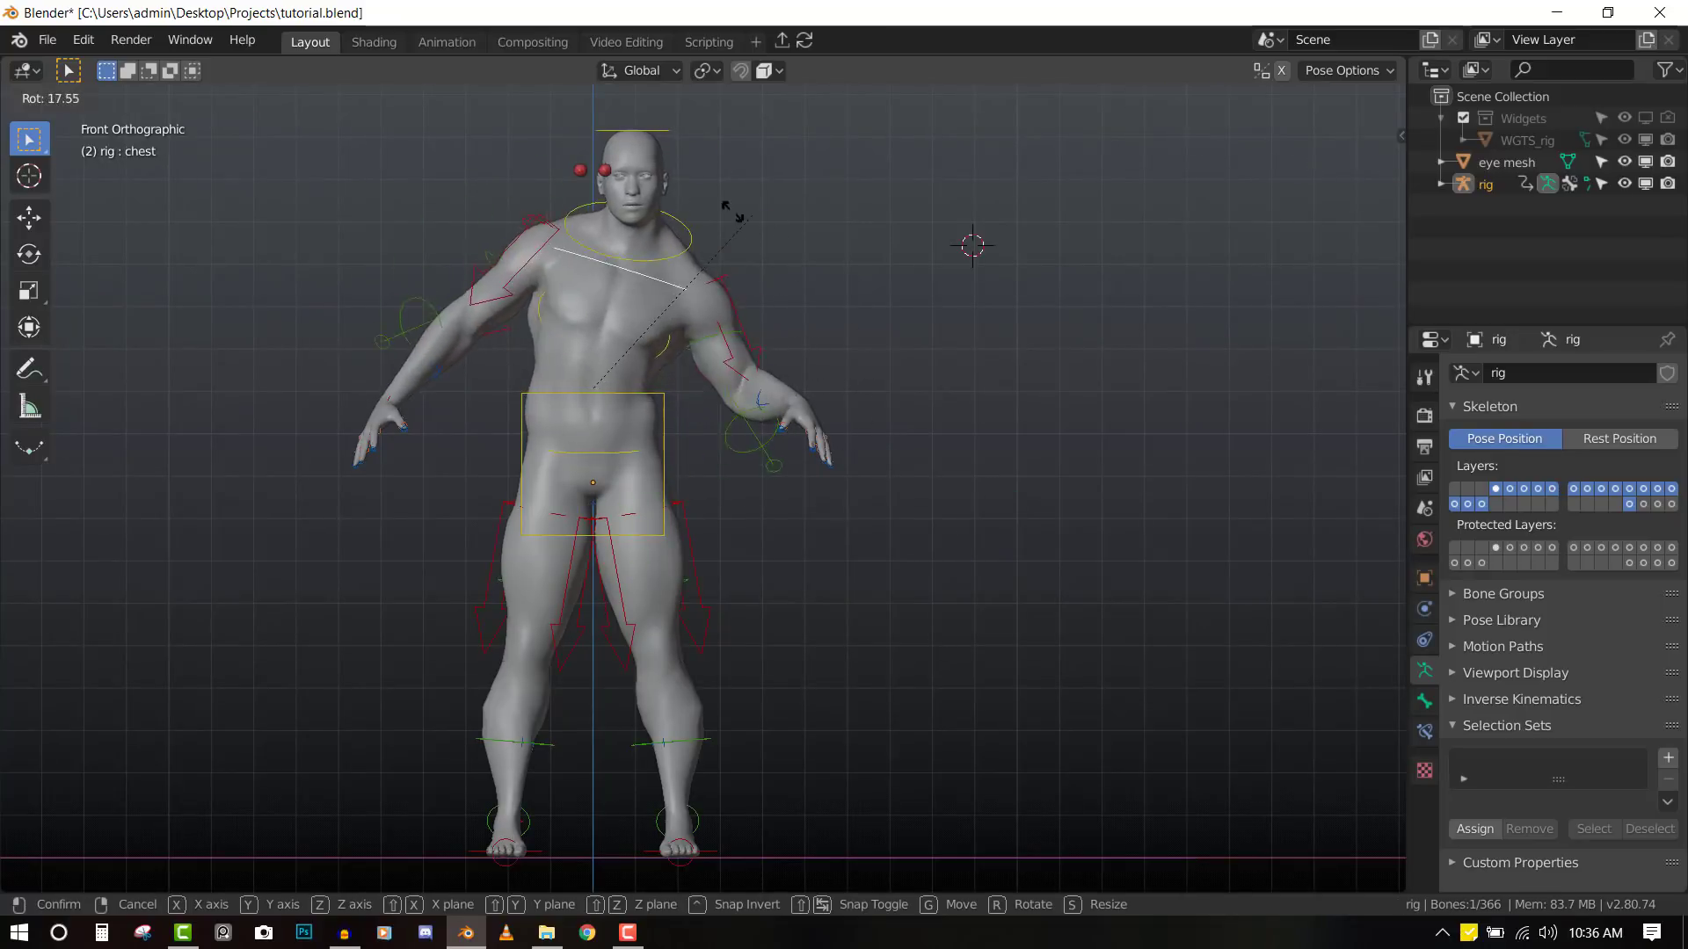
{"action": "key", "text": "r"}
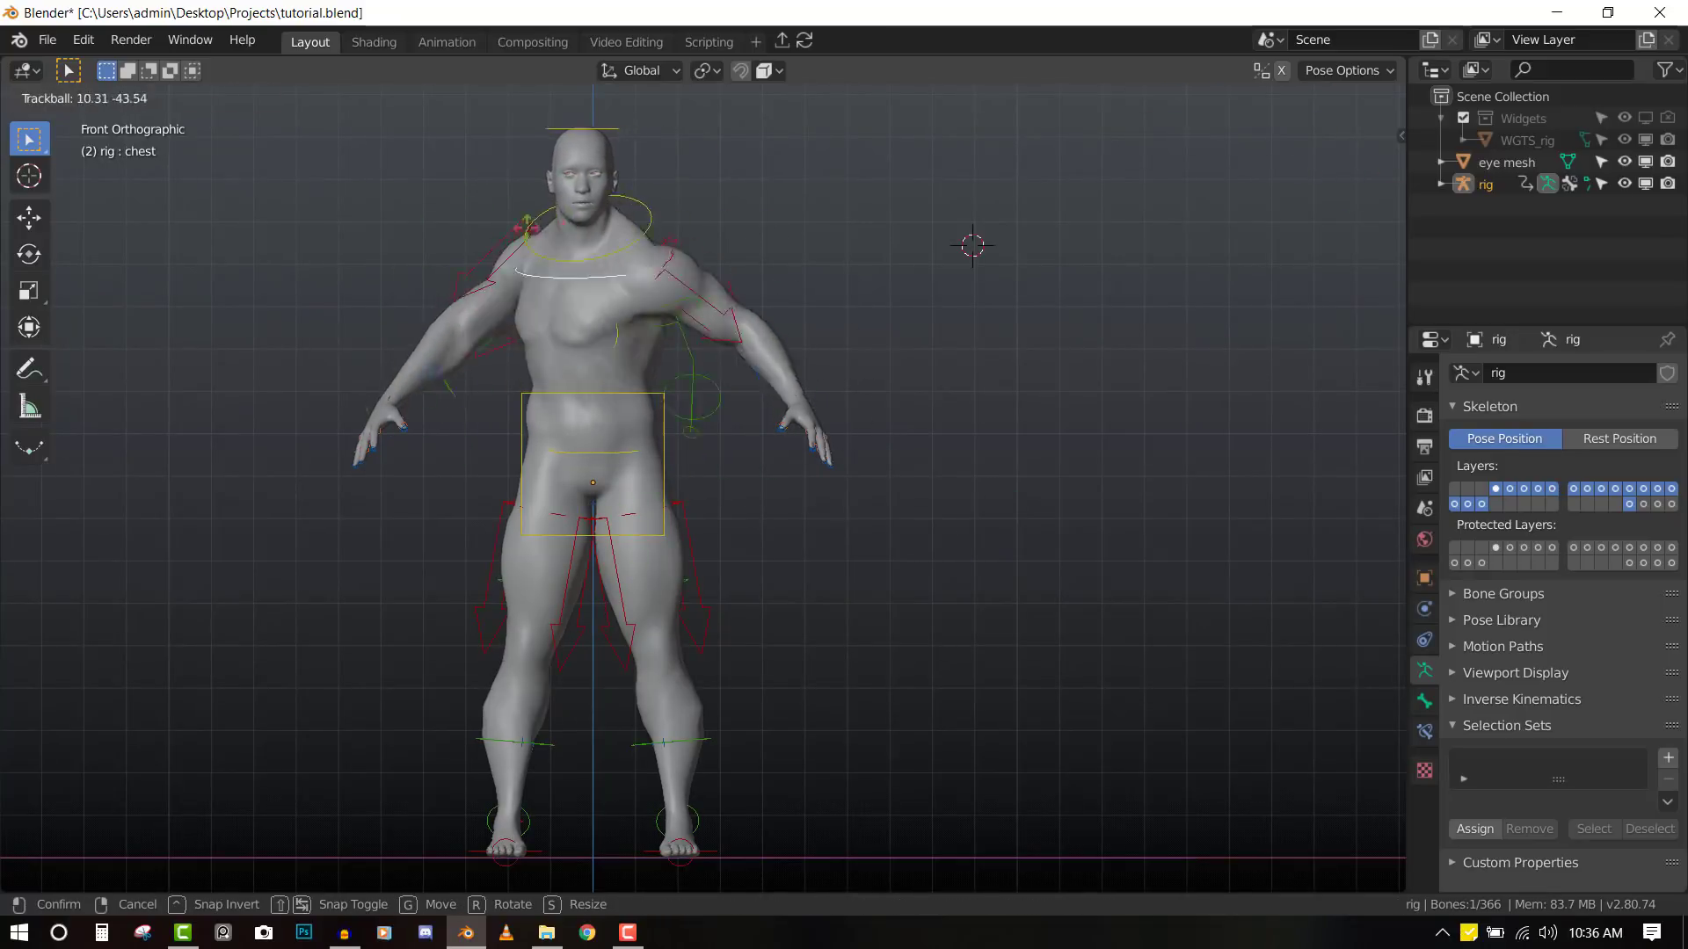
{"action": "right_click", "coordinate": [606, 452]}
{"action": "left_click", "coordinate": [664, 457]}
{"action": "left_click", "coordinate": [664, 453]}
{"action": "key", "text": "r"}
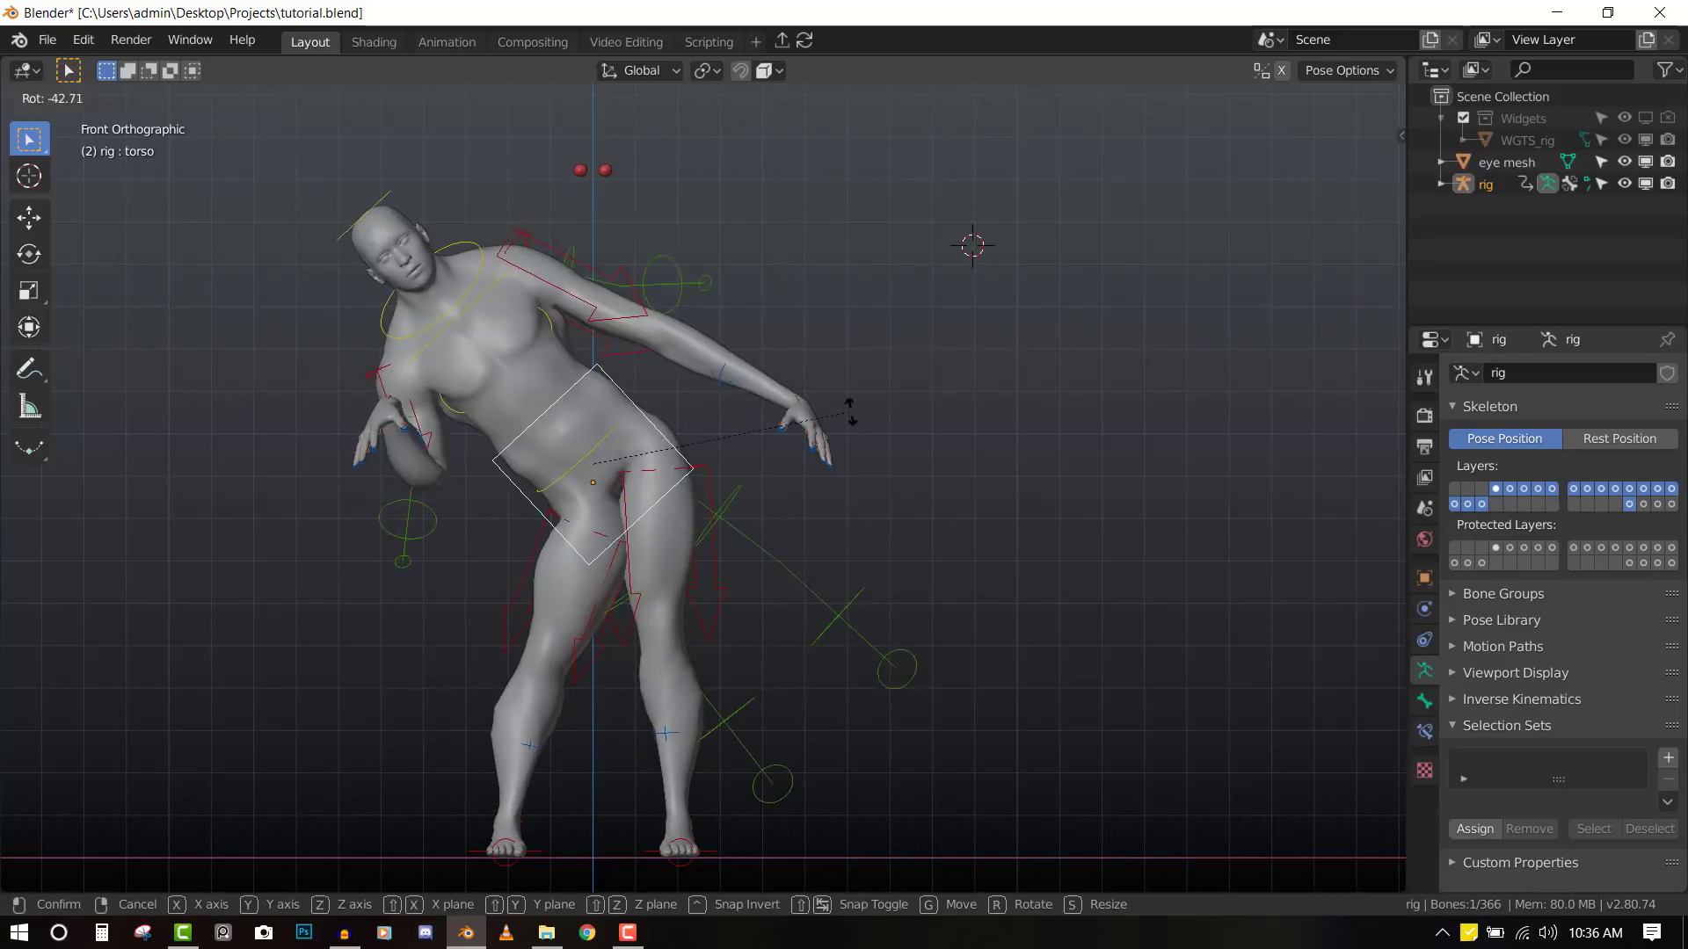
{"action": "right_click", "coordinate": [762, 305]}
- Try rotating the head control in the front and side views to test the head and neck deformation
{"action": "middle_click_drag", "start_coordinate": [761, 303], "coordinate": [857, 583], "text": "shift"}
{"action": "scroll", "coordinate": [857, 583], "scroll_direction": "up", "scroll_amount": 3}
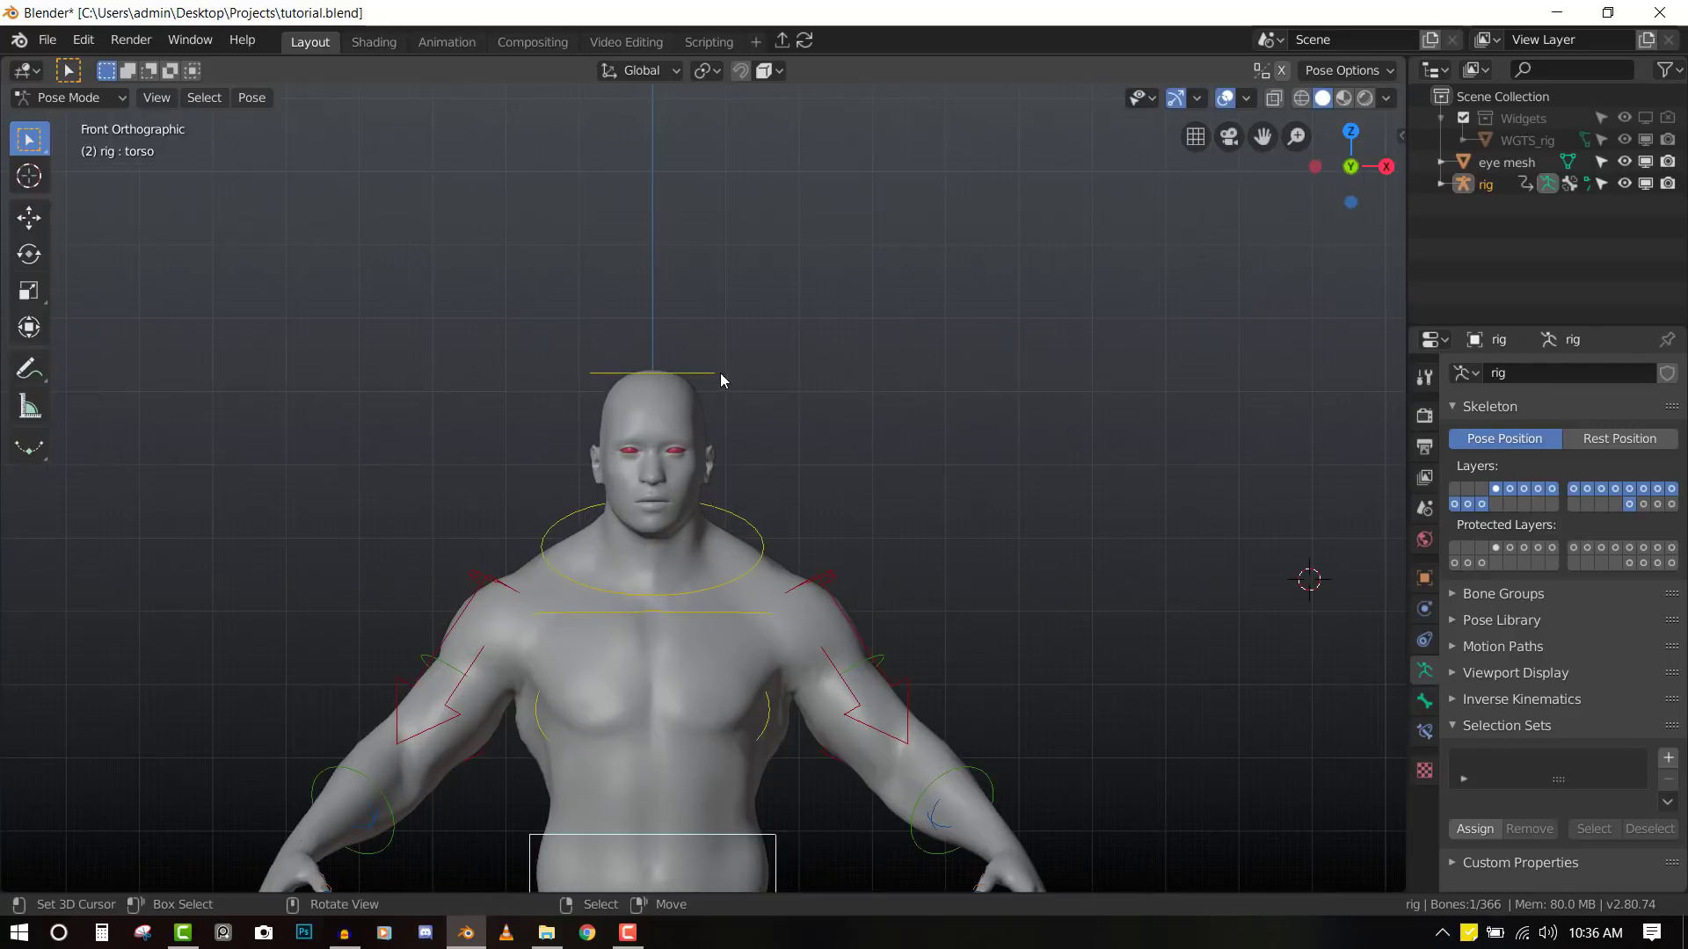
{"action": "key", "text": "r"}
{"action": "key", "text": "KP_3"}
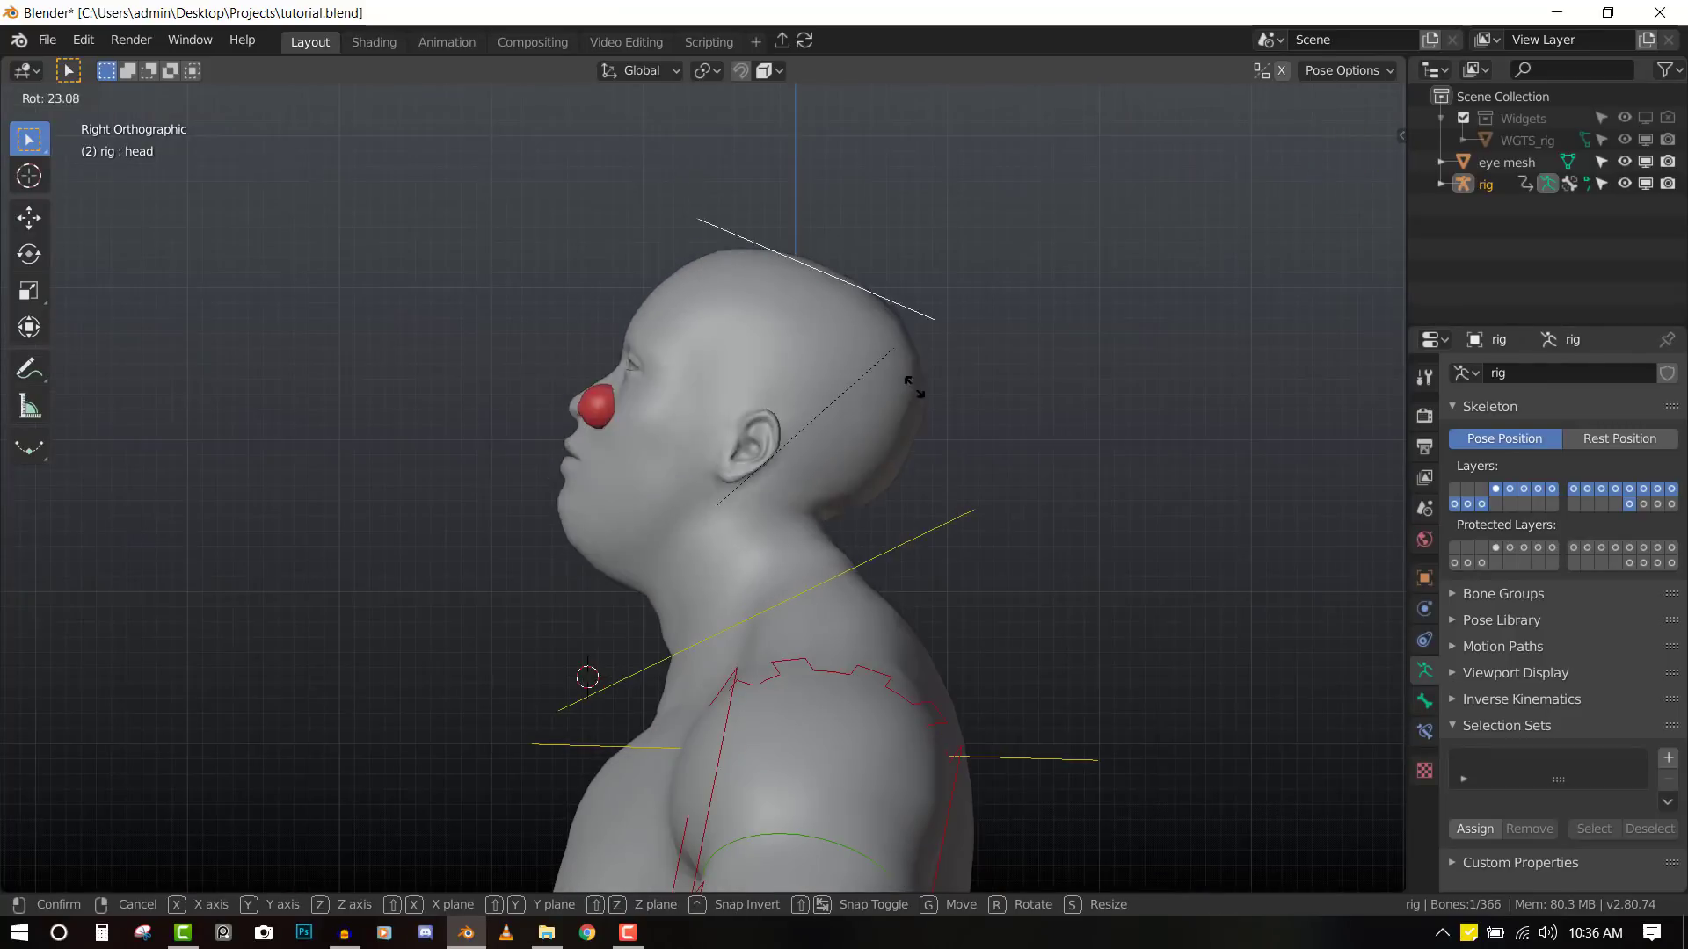
{"action": "mouse_move", "coordinate": [800, 294]}
{"action": "key", "text": "KP_1"}
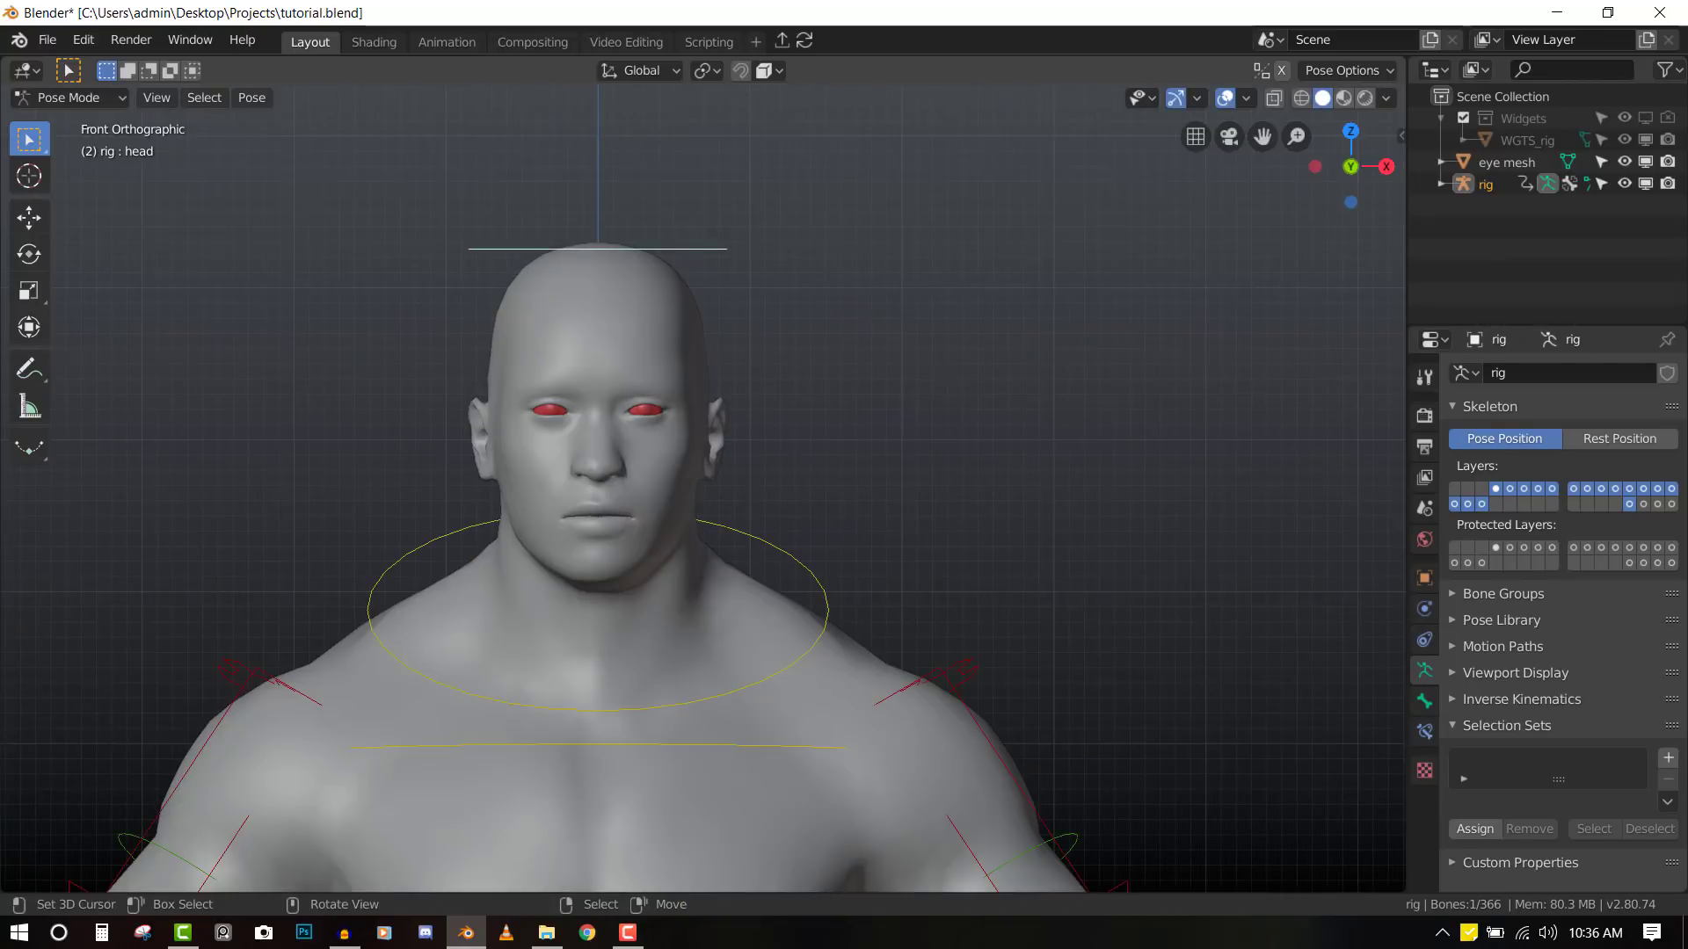
{"action": "left_click", "coordinate": [794, 332]}
{"action": "key", "text": "KP_3"}
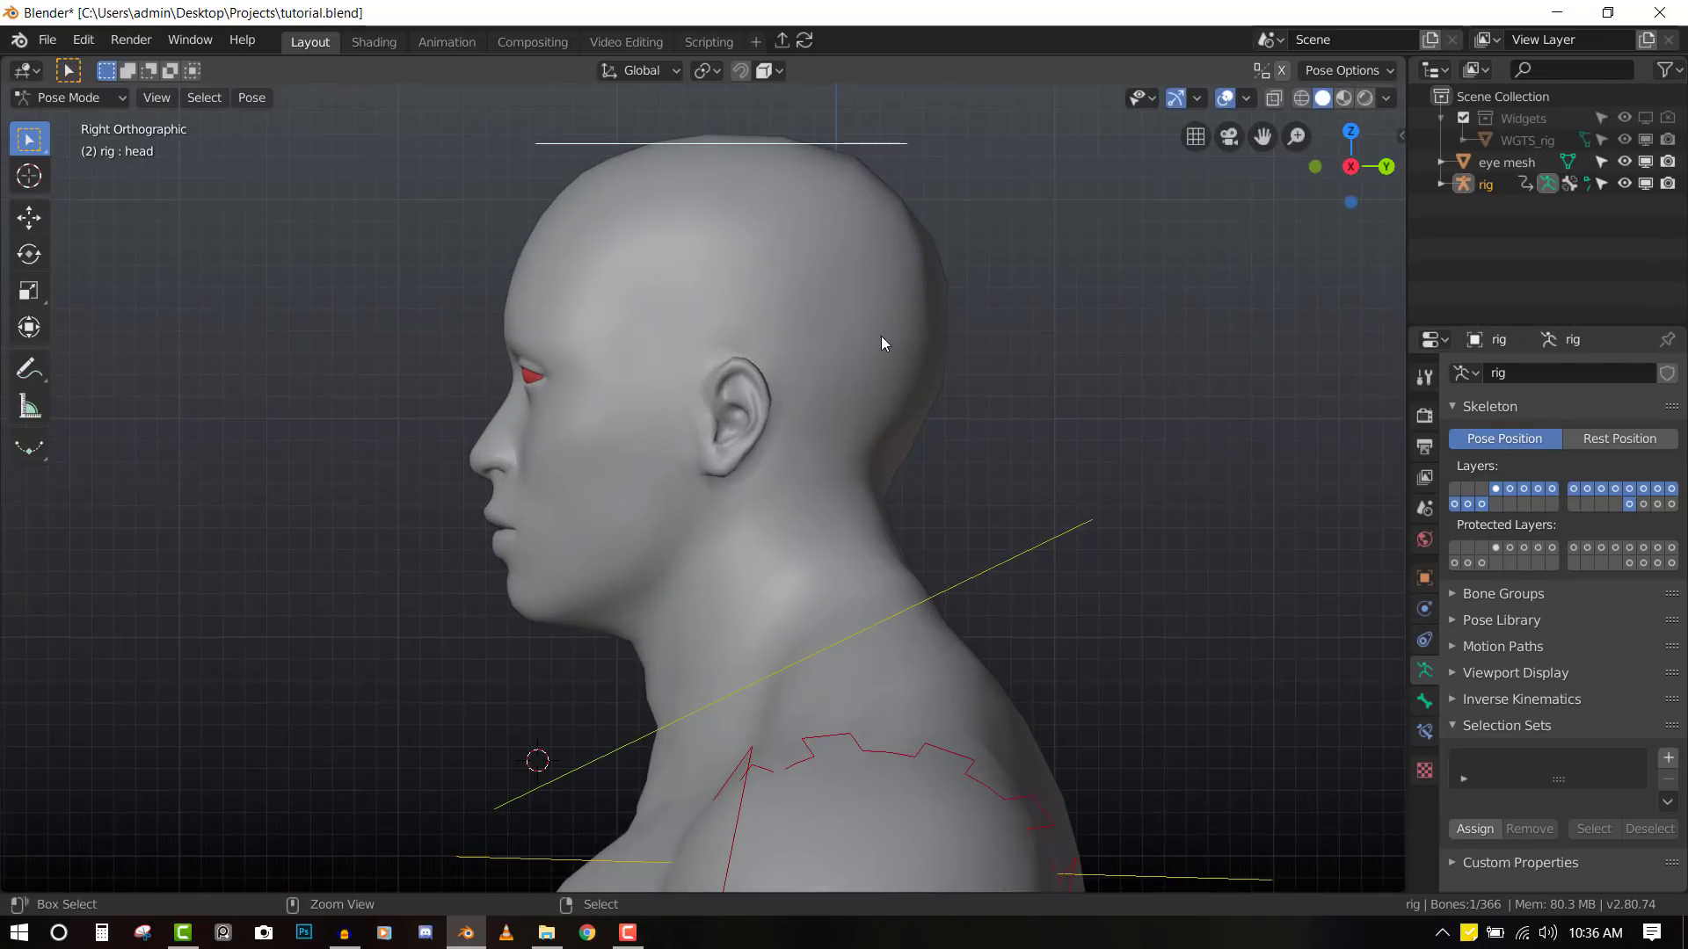
- Return the rig to Object Mode and enable In Front in its viewport display
{"action": "key", "text": "ctrl+Tab"}
{"action": "scroll", "coordinate": [877, 340], "scroll_direction": "down", "scroll_amount": 3}
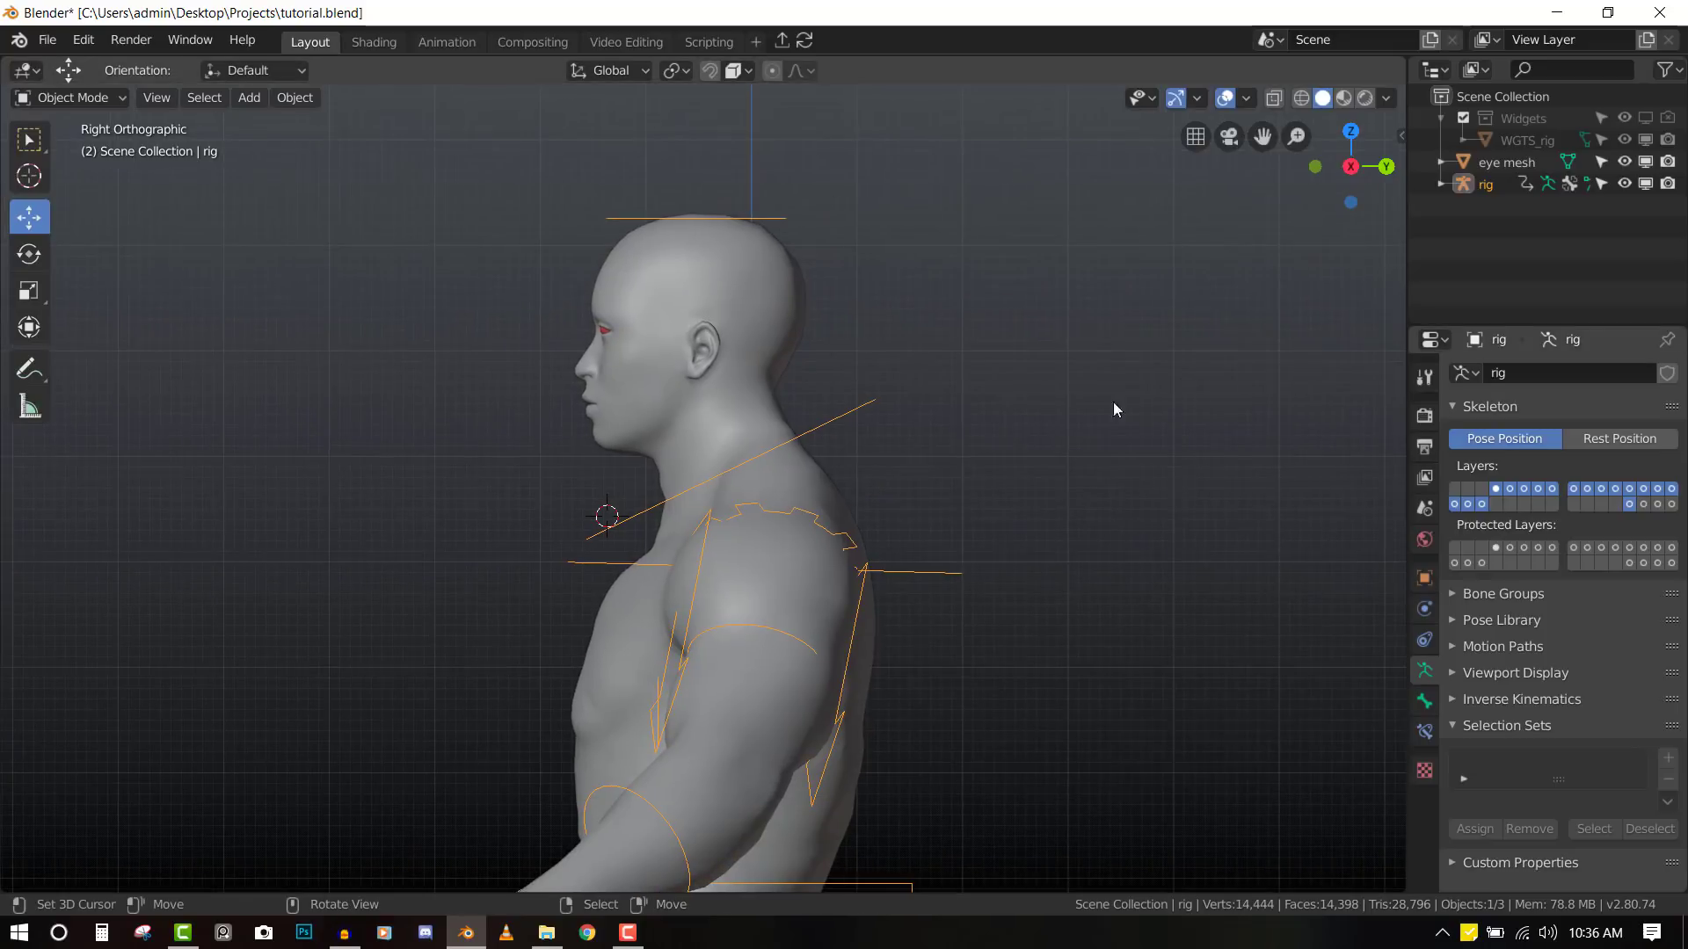
{"action": "scroll", "coordinate": [1087, 389], "scroll_direction": "down", "scroll_amount": 1}
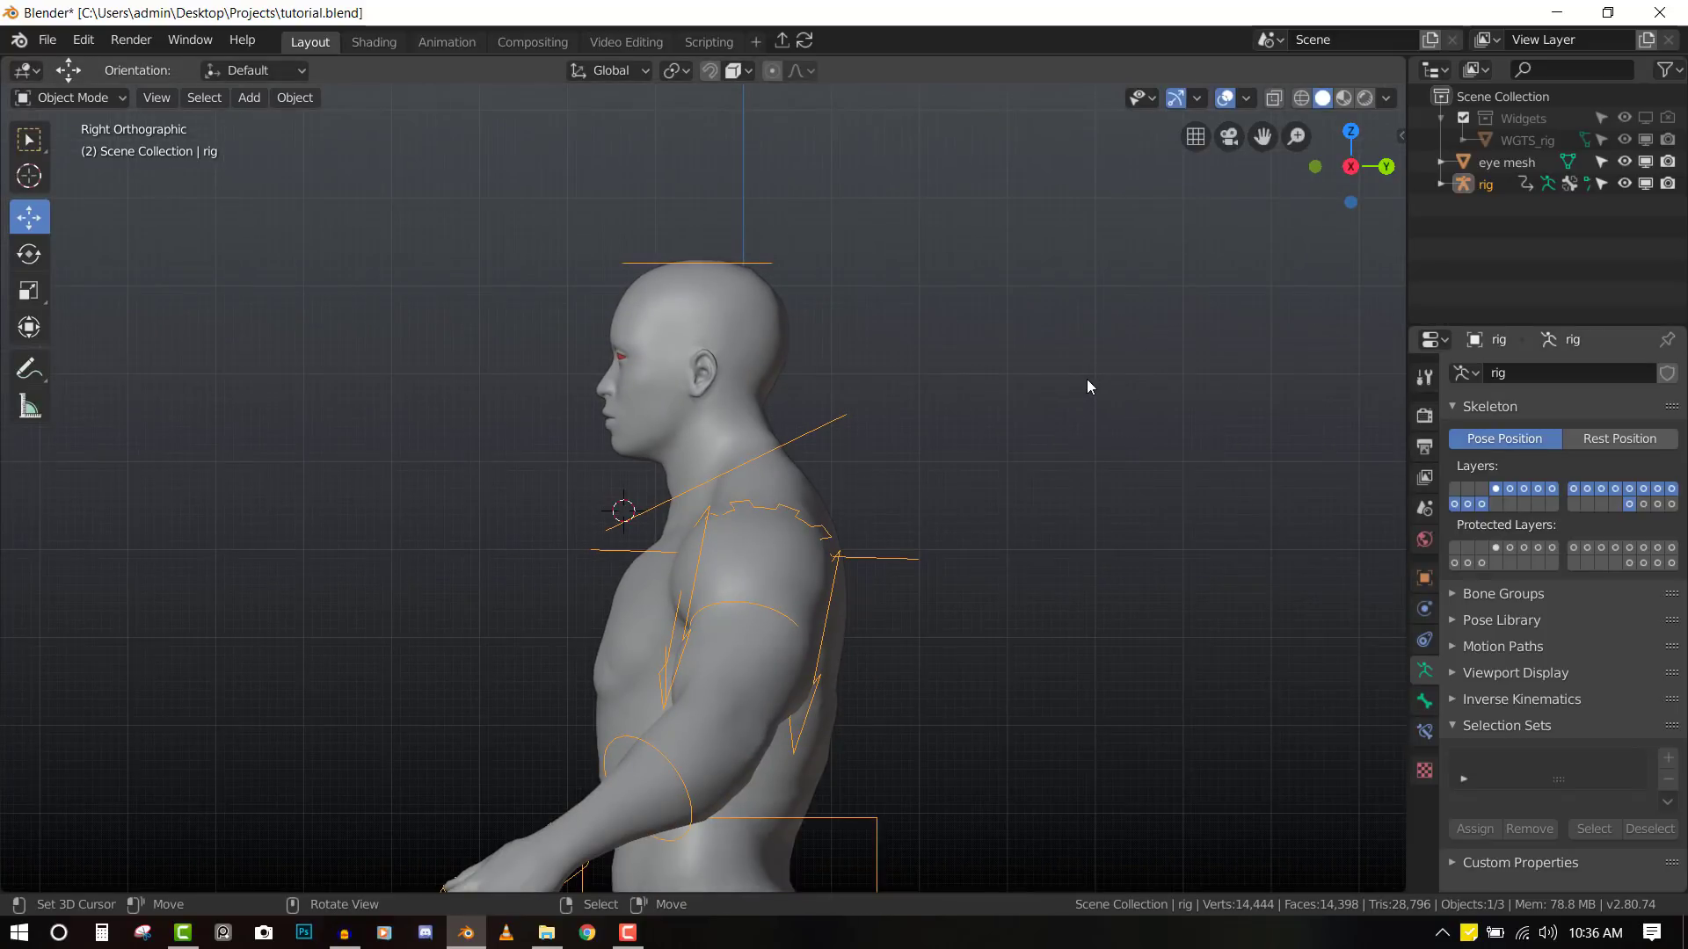
{"action": "left_click", "coordinate": [1518, 674]}
{"action": "left_click", "coordinate": [1647, 757]}
{"action": "left_click", "coordinate": [1171, 512]}
- Show only the rig's layer of deformation bones
{"action": "middle_click_drag", "start_coordinate": [853, 555], "coordinate": [911, 445], "text": "shift"}
{"action": "left_click", "coordinate": [1643, 505]}
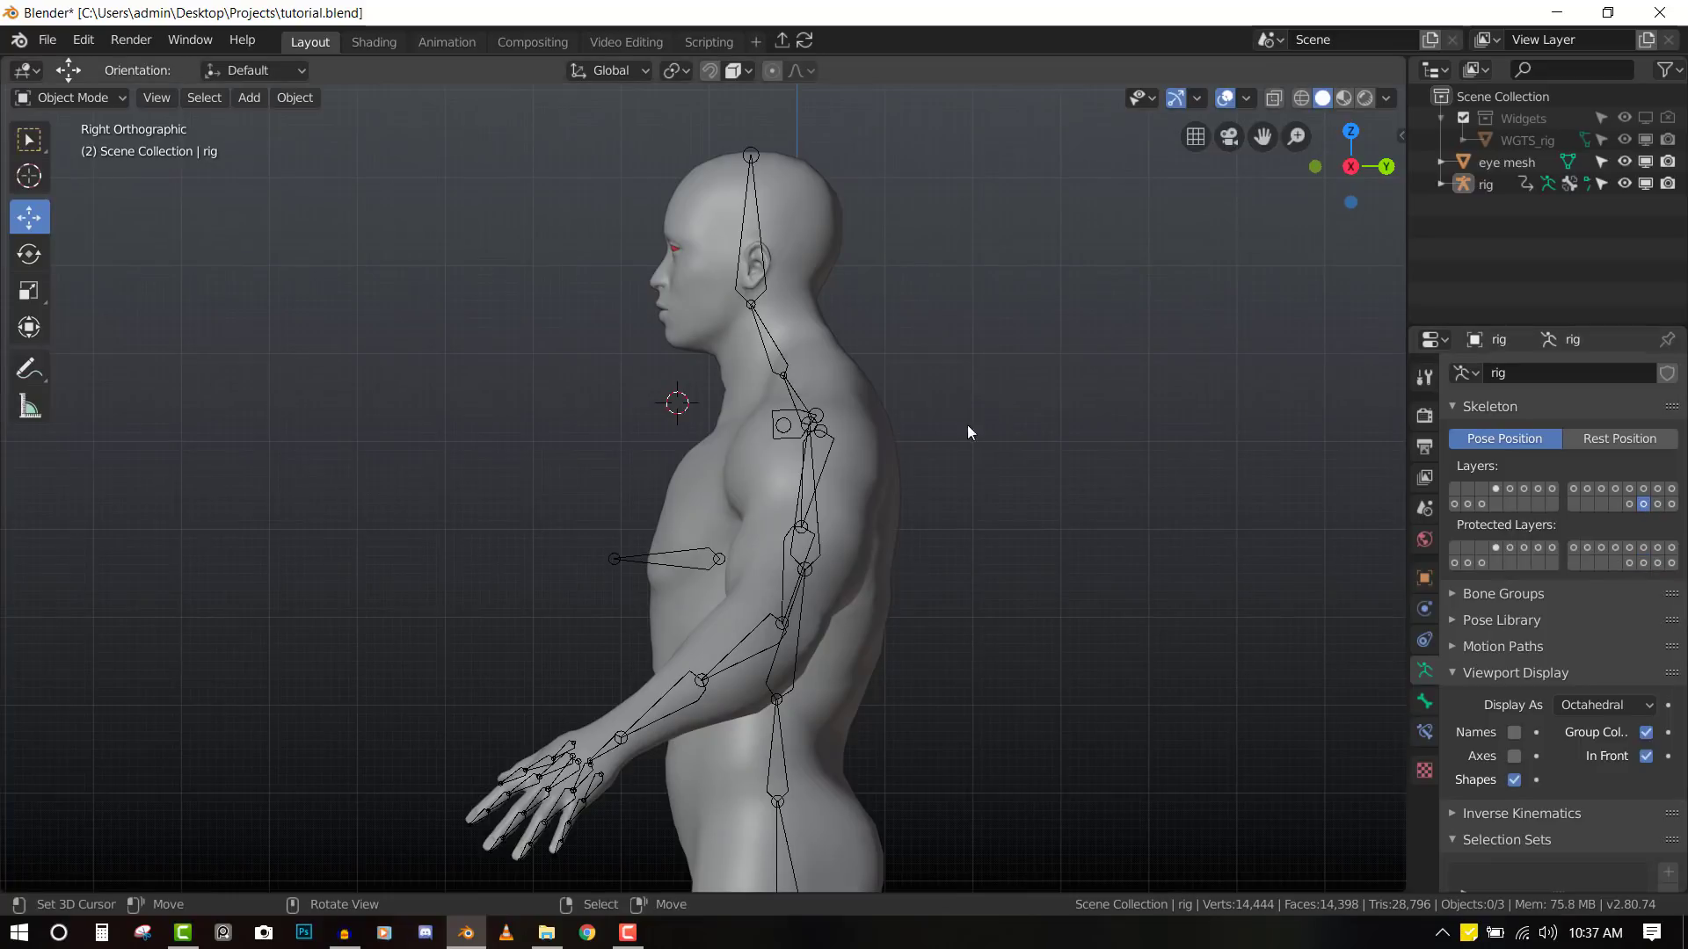
{"action": "middle_click_drag", "start_coordinate": [935, 414], "coordinate": [976, 384]}
{"action": "key", "text": "KP_1"}
- Select the rig and then the male body, and enter Weight Paint mode
{"action": "left_click", "coordinate": [729, 353]}
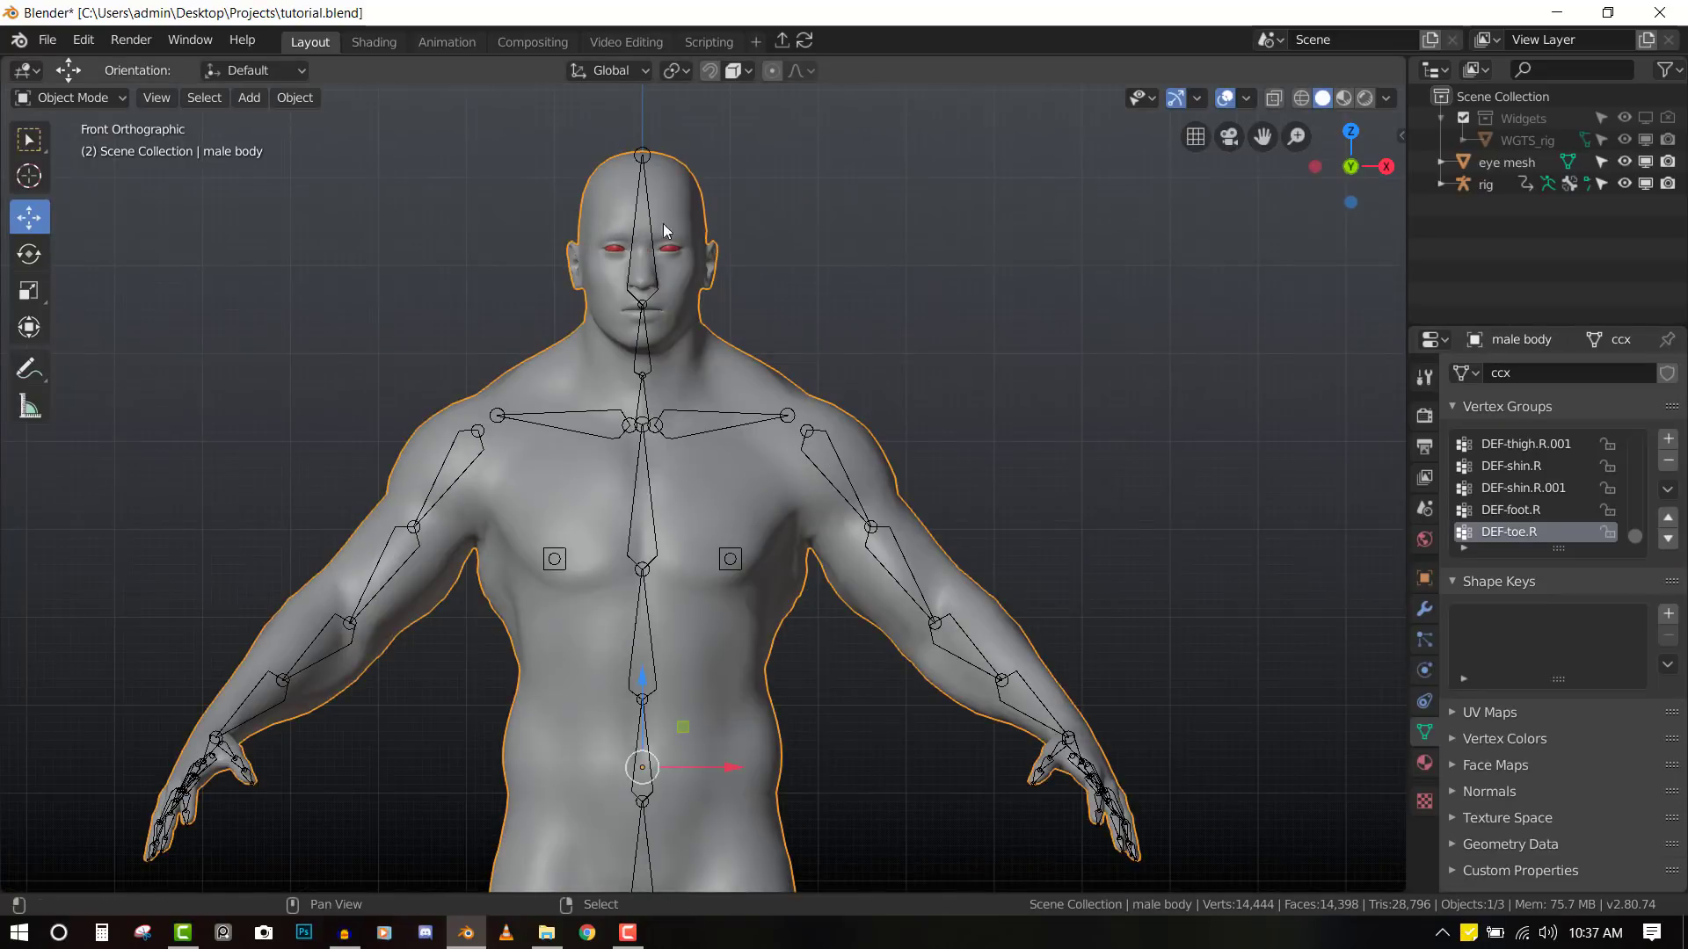
{"action": "left_click", "coordinate": [642, 158]}
{"action": "left_click", "coordinate": [706, 212], "text": "shift"}
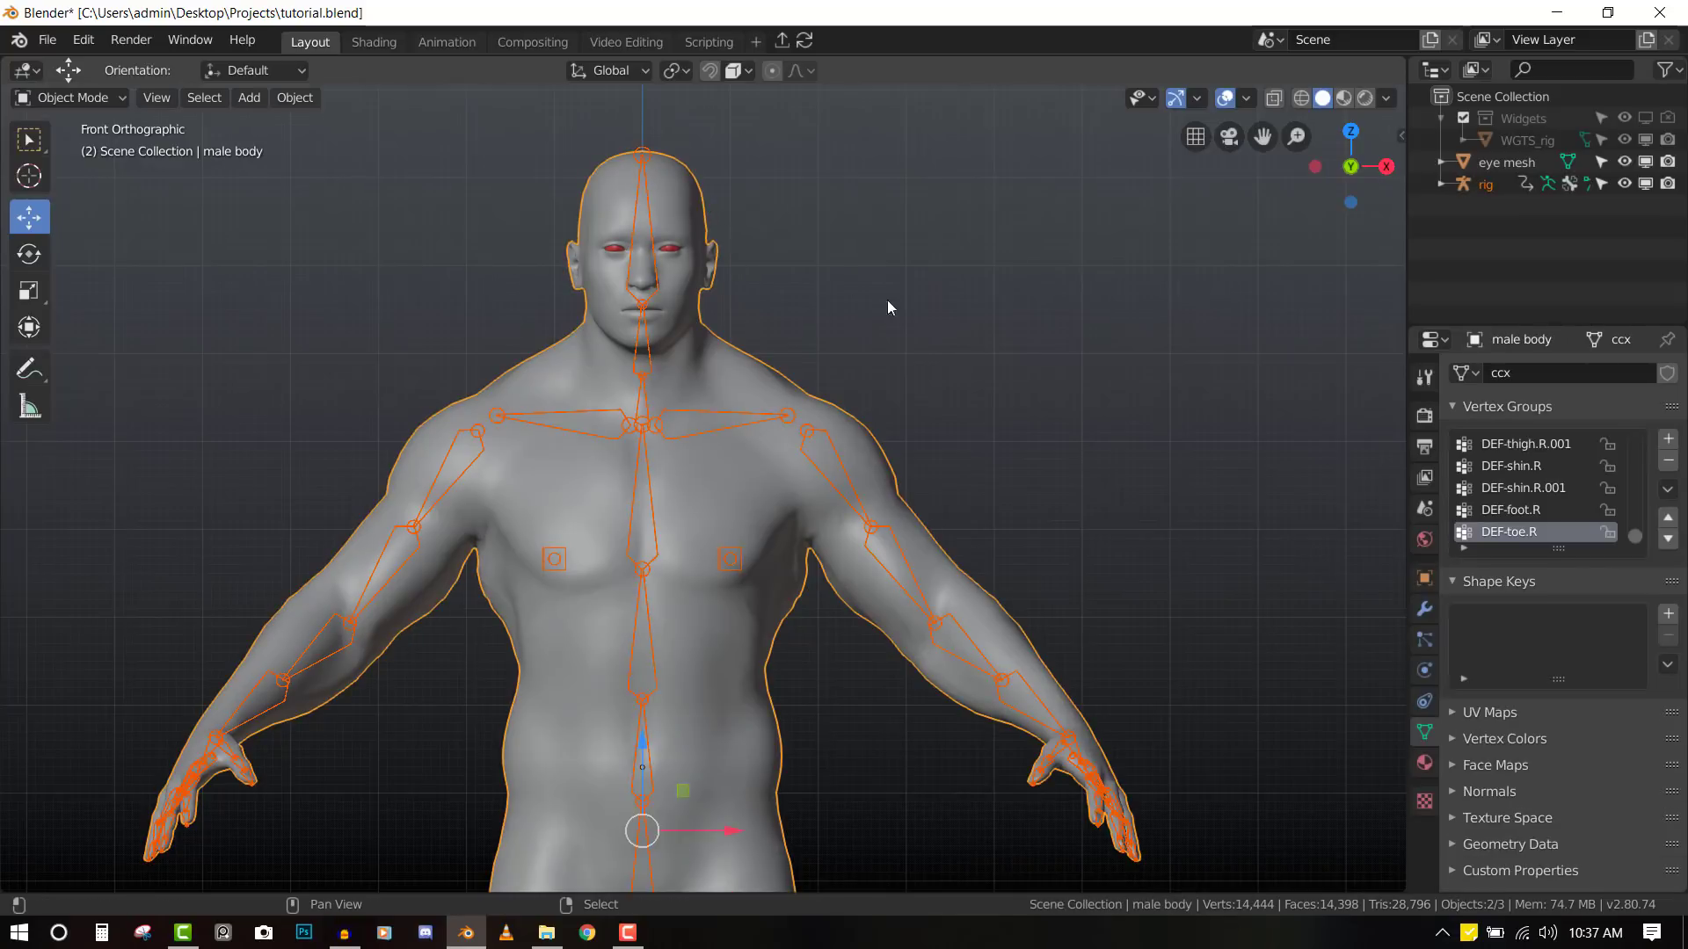
{"action": "key", "text": "ctrl+Tab"}
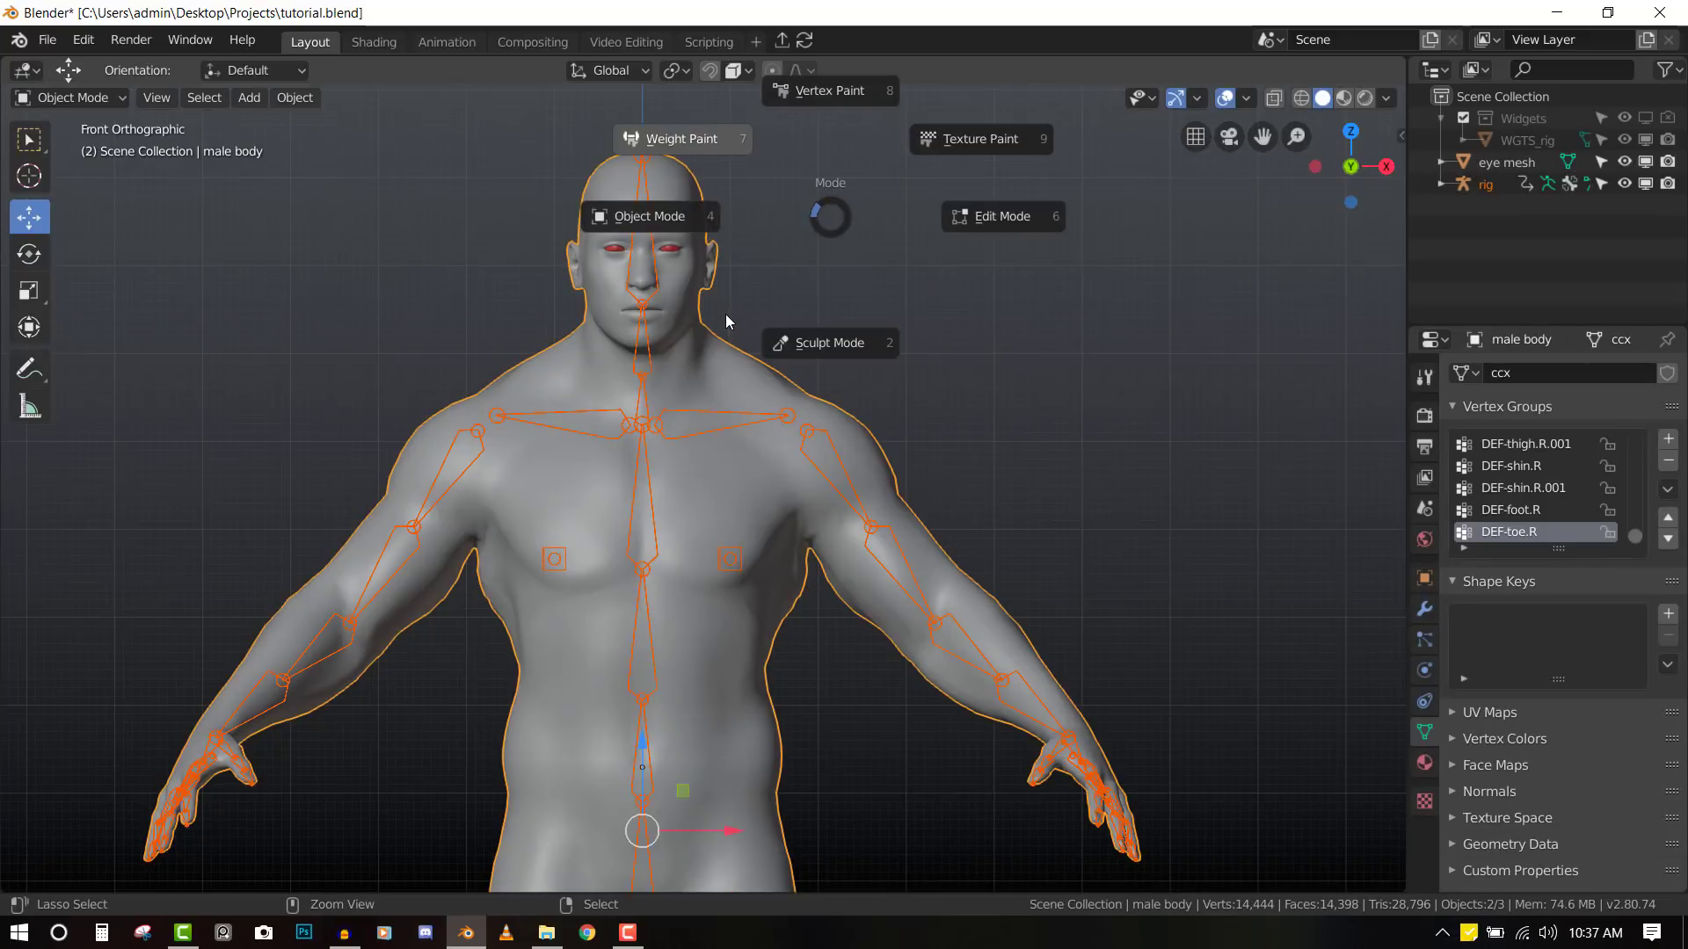
- Select the head bone DEF-spine.006 in the side view and enlarge the brush radius to 176 px
{"action": "key", "text": "KP_3"}
{"action": "right_click", "coordinate": [749, 188]}
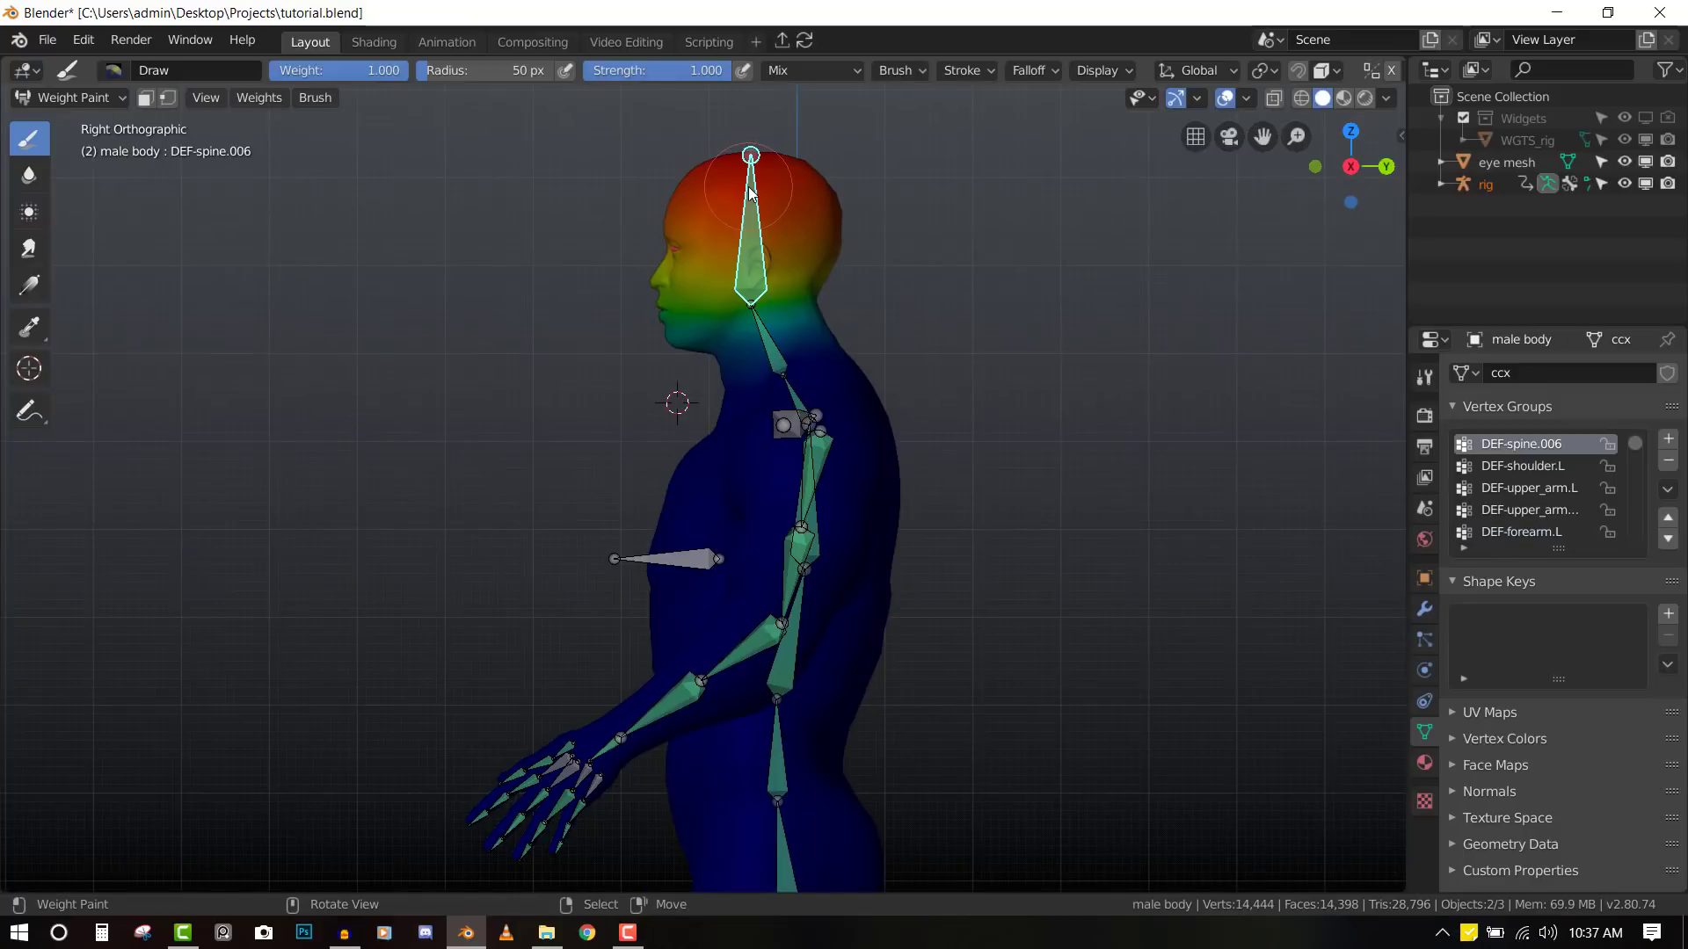
{"action": "middle_click_drag", "start_coordinate": [749, 187], "coordinate": [718, 308], "text": "shift"}
{"action": "scroll", "coordinate": [719, 308], "scroll_direction": "up", "scroll_amount": 3}
{"action": "key", "text": "f"}
{"action": "left_click", "coordinate": [832, 302]}
{"action": "scroll", "coordinate": [717, 205], "scroll_direction": "down", "scroll_amount": 1}
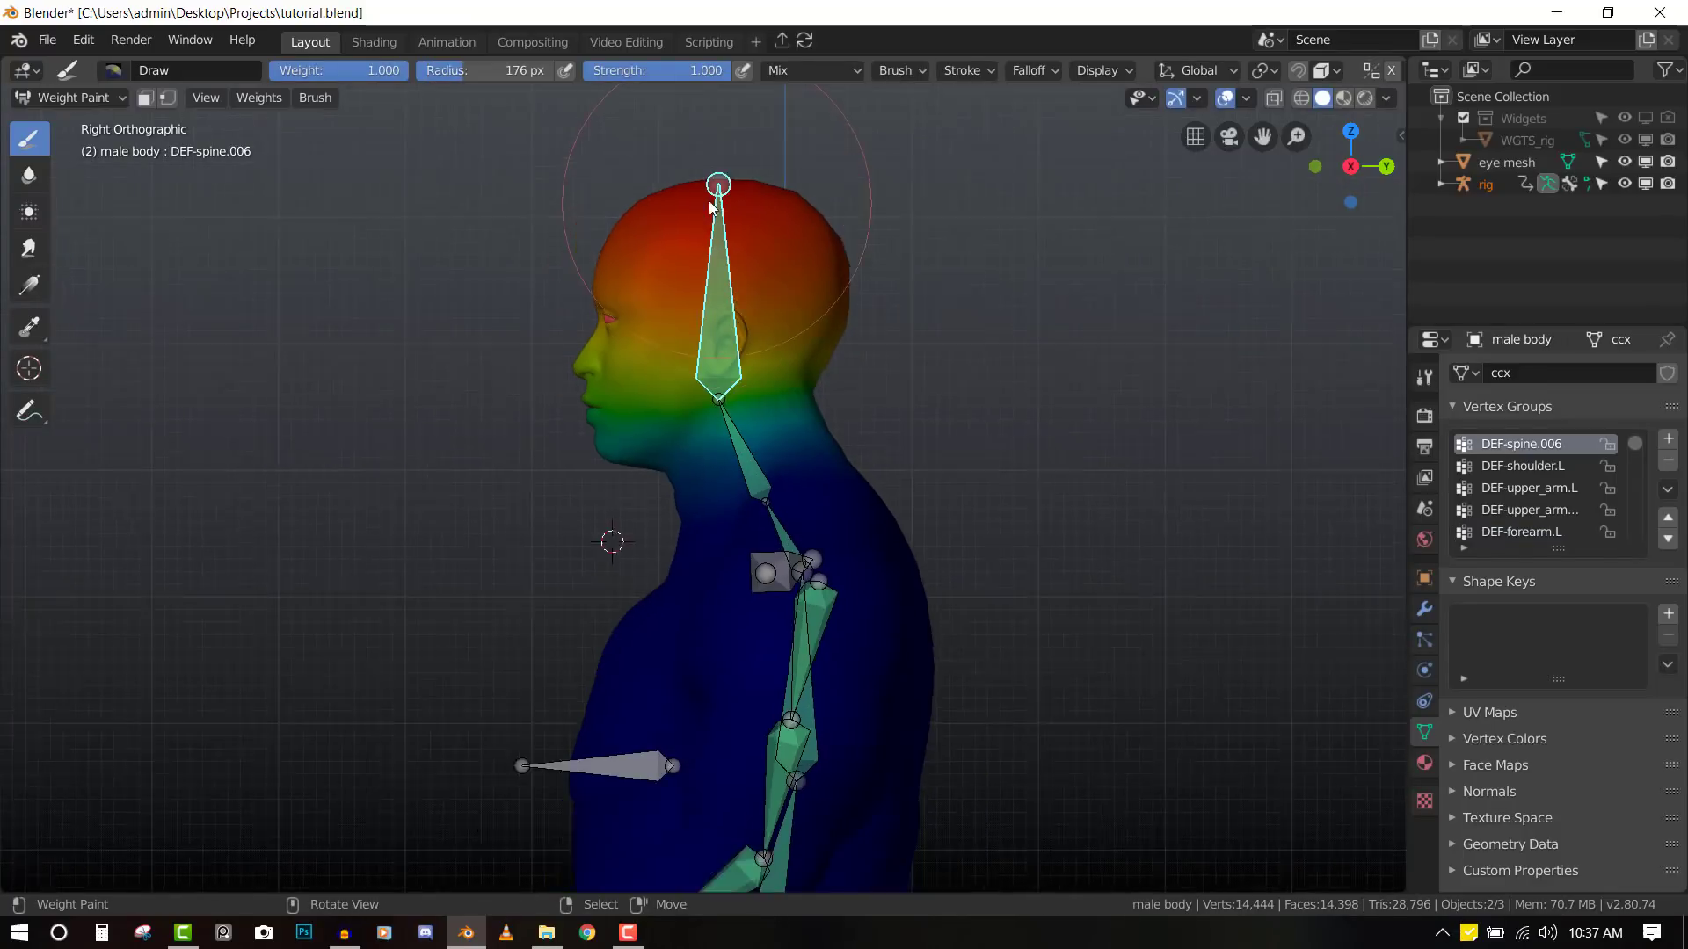
- Paint the weight of DEF-spine.006 up over the whole head, face and jaw with the Add brush
{"action": "scroll", "coordinate": [653, 210], "scroll_direction": "down", "scroll_amount": 1}
{"action": "left_click", "coordinate": [113, 70]}
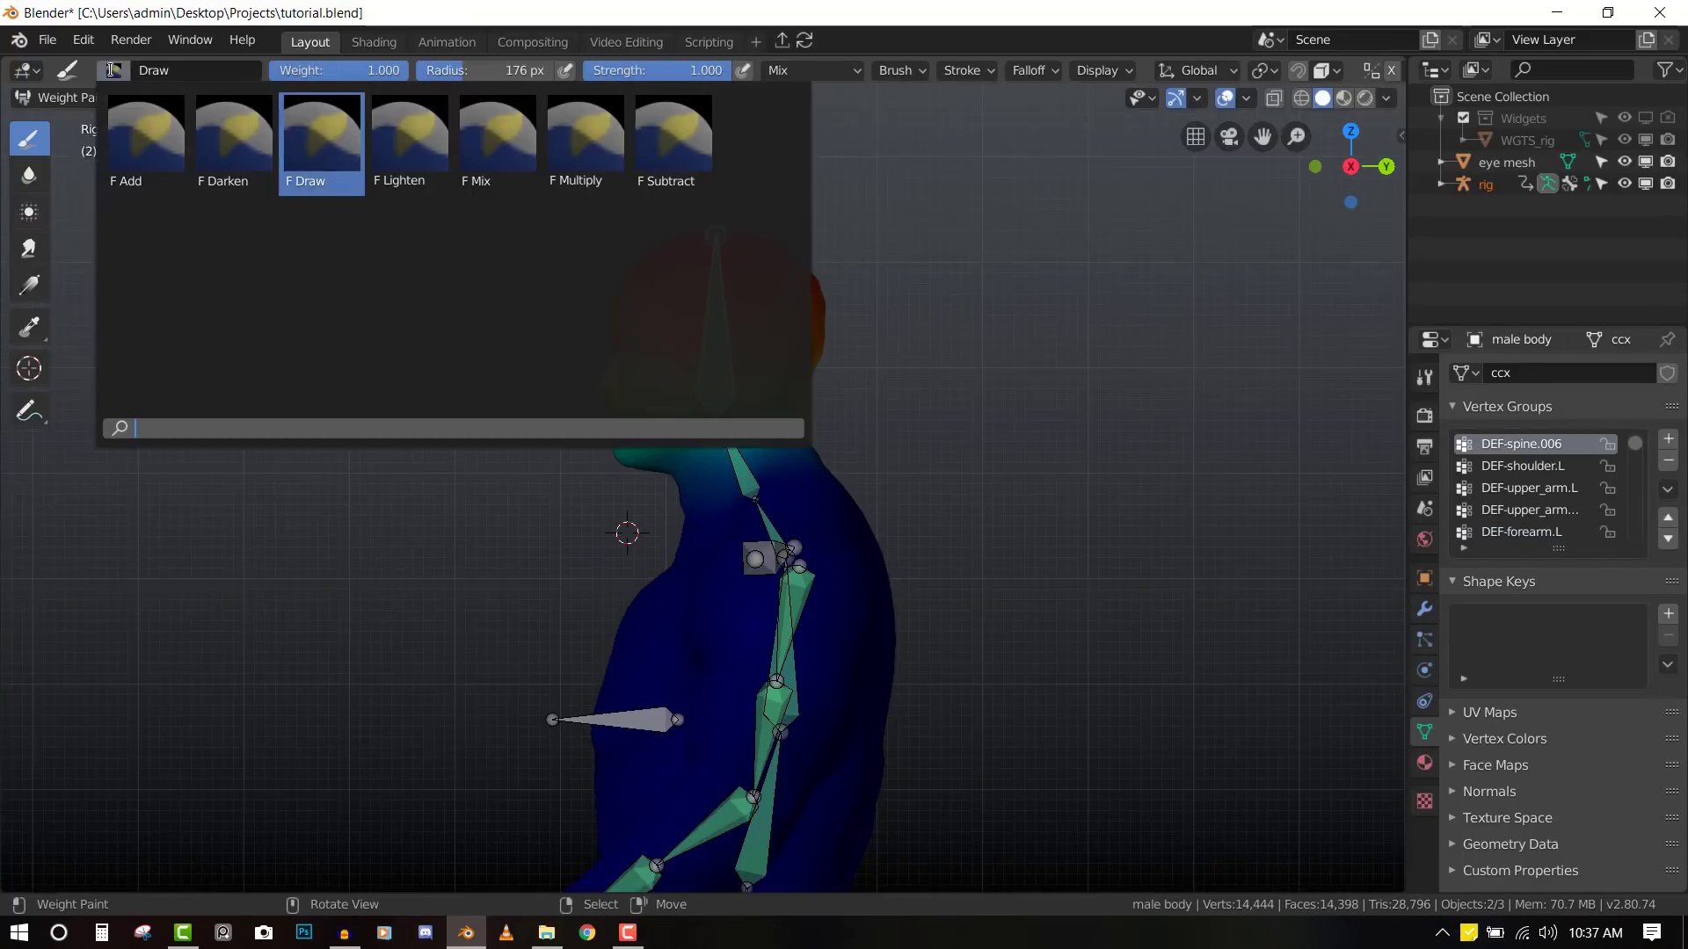
{"action": "left_click", "coordinate": [145, 141]}
{"action": "mouse_move", "coordinate": [635, 342]}
{"action": "left_mouse_down"}
{"action": "mouse_move", "coordinate": [606, 396]}
{"action": "mouse_move", "coordinate": [573, 403]}
{"action": "left_mouse_up"}
{"action": "scroll", "coordinate": [675, 318], "scroll_direction": "up", "scroll_amount": 2}
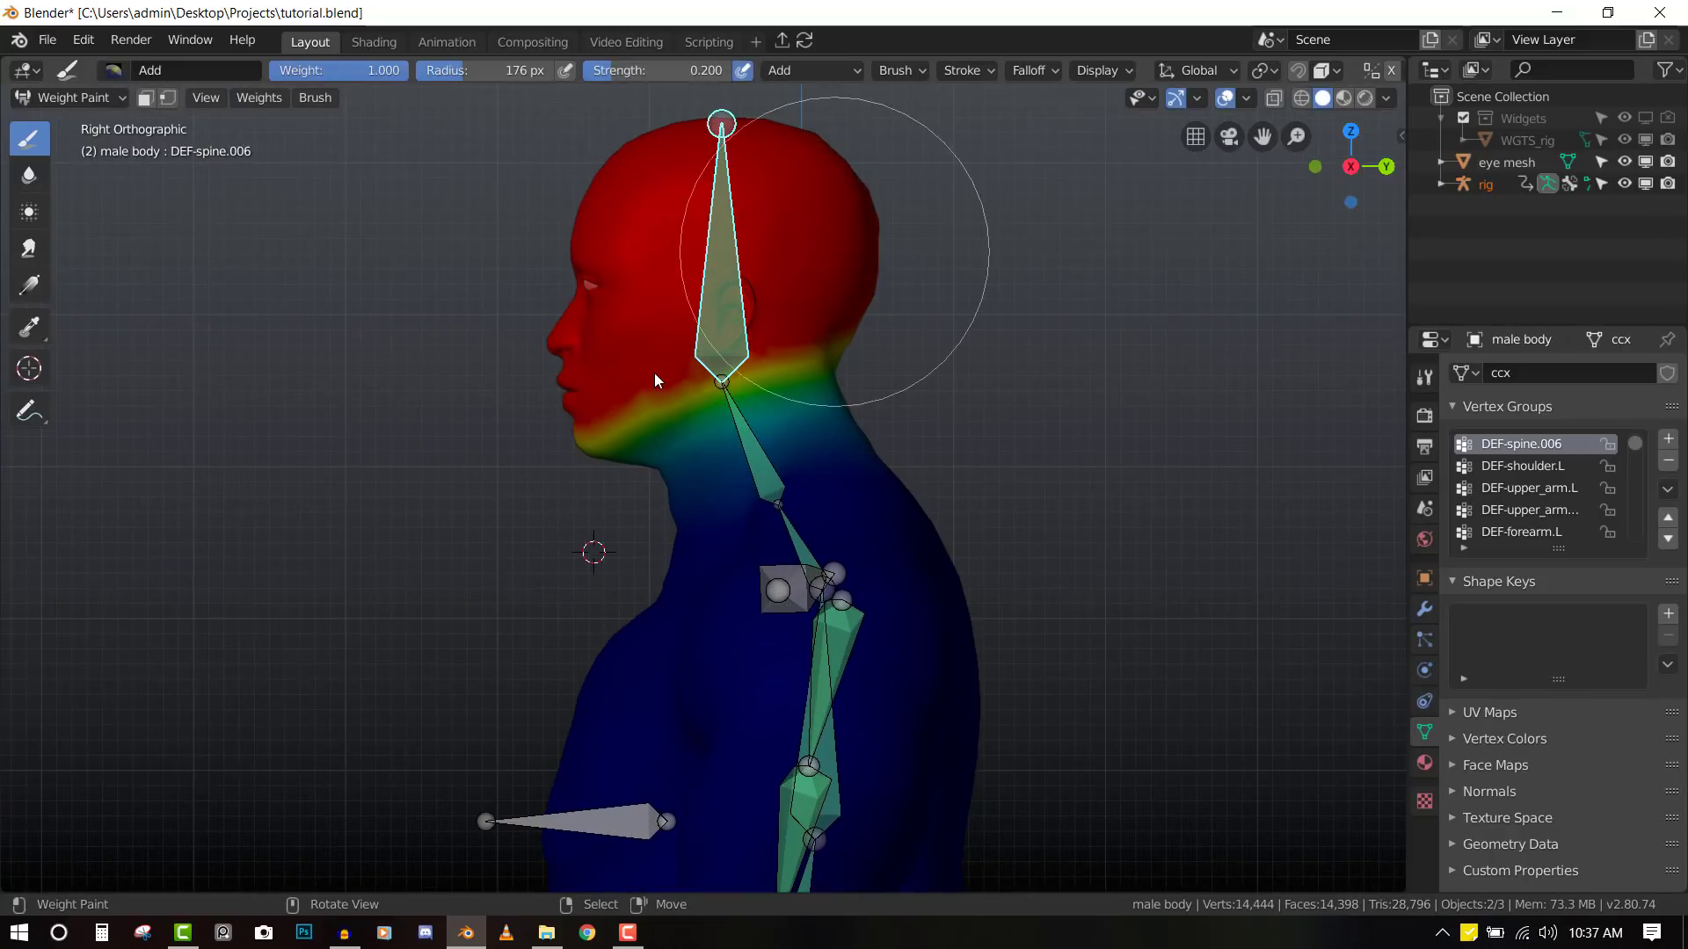
{"action": "key", "text": "KP_1"}
{"action": "mouse_move", "coordinate": [680, 372]}
{"action": "middle_mouse_down"}
{"action": "mouse_move", "coordinate": [700, 346]}
{"action": "mouse_move", "coordinate": [727, 377]}
{"action": "middle_mouse_up"}
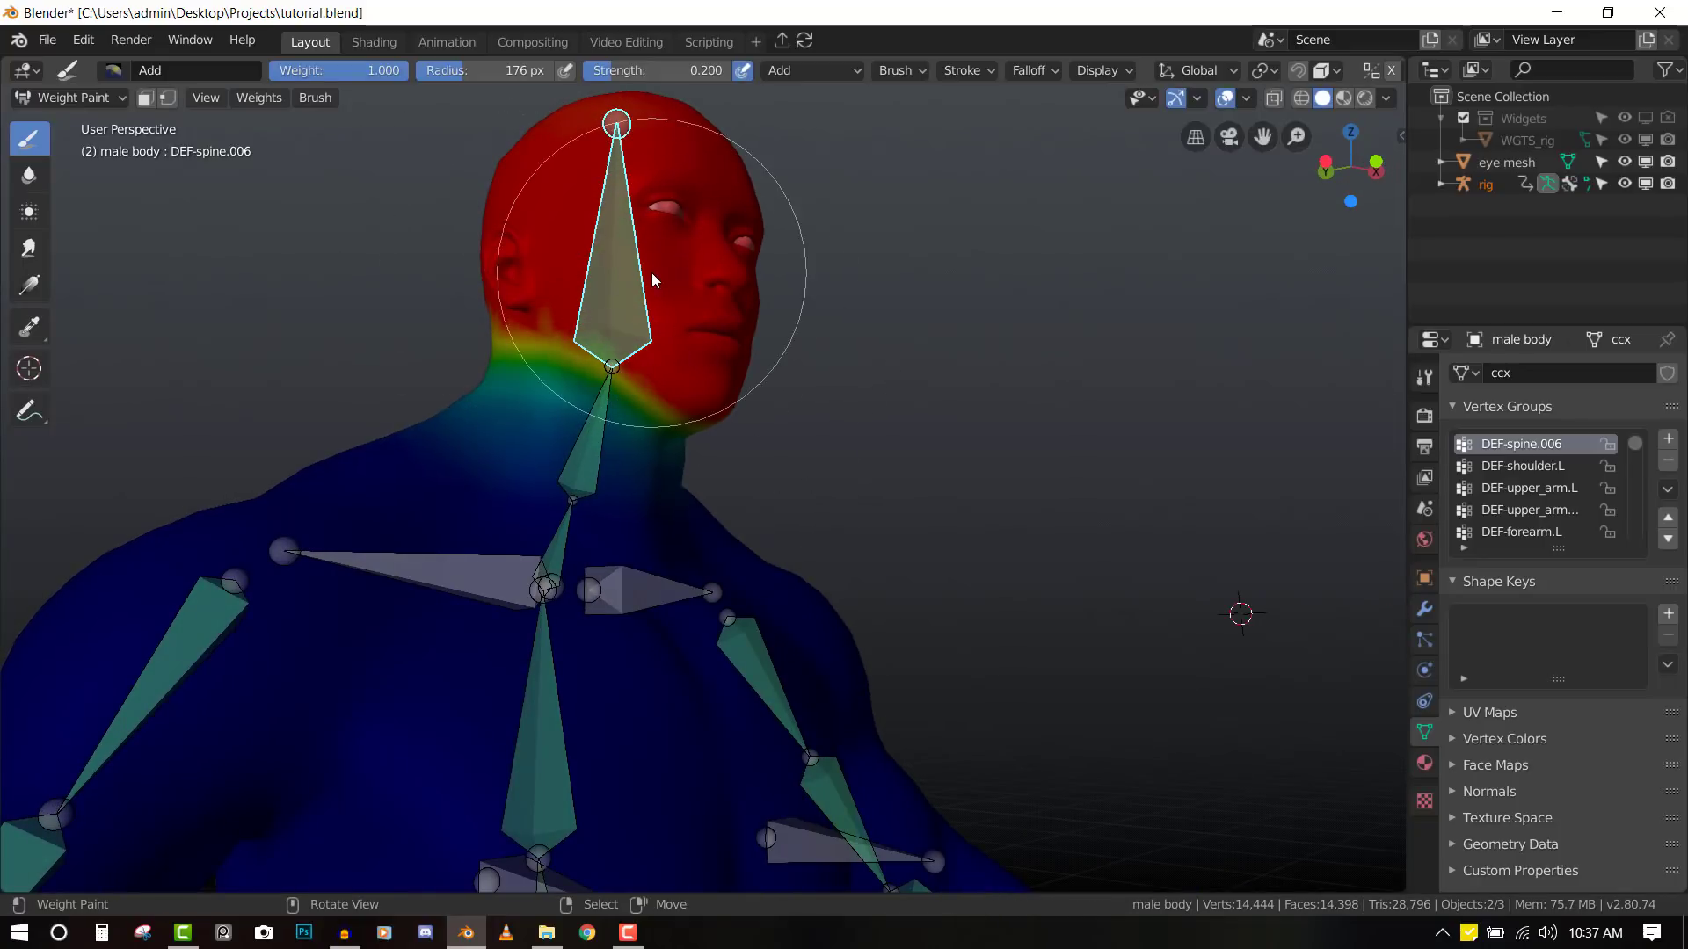
{"action": "key", "text": "KP_3"}
{"action": "left_click", "coordinate": [582, 393]}
- Select the neck bone DEF-spine.005 and remove its weight from the face with the Subtract brush
{"action": "right_click", "coordinate": [752, 425]}
{"action": "scroll", "coordinate": [761, 413], "scroll_direction": "up", "scroll_amount": 1}
{"action": "middle_click_drag", "start_coordinate": [715, 389], "coordinate": [735, 494], "text": "shift"}
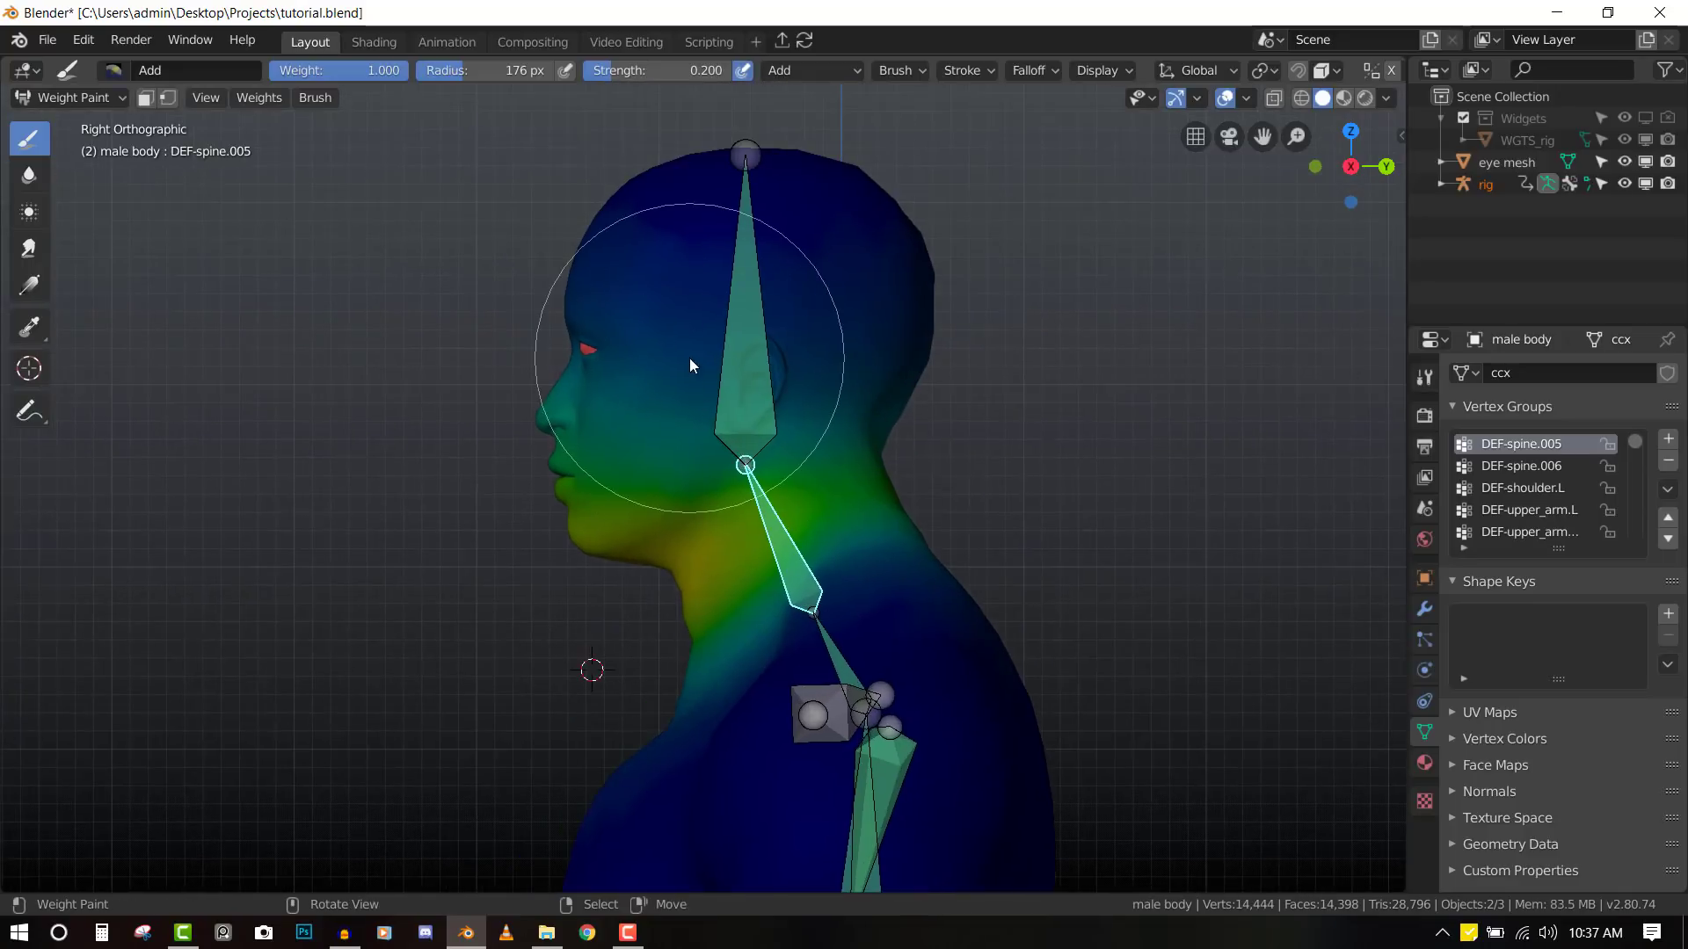
{"action": "key", "text": "shift+space"}
{"action": "left_click", "coordinate": [123, 69]}
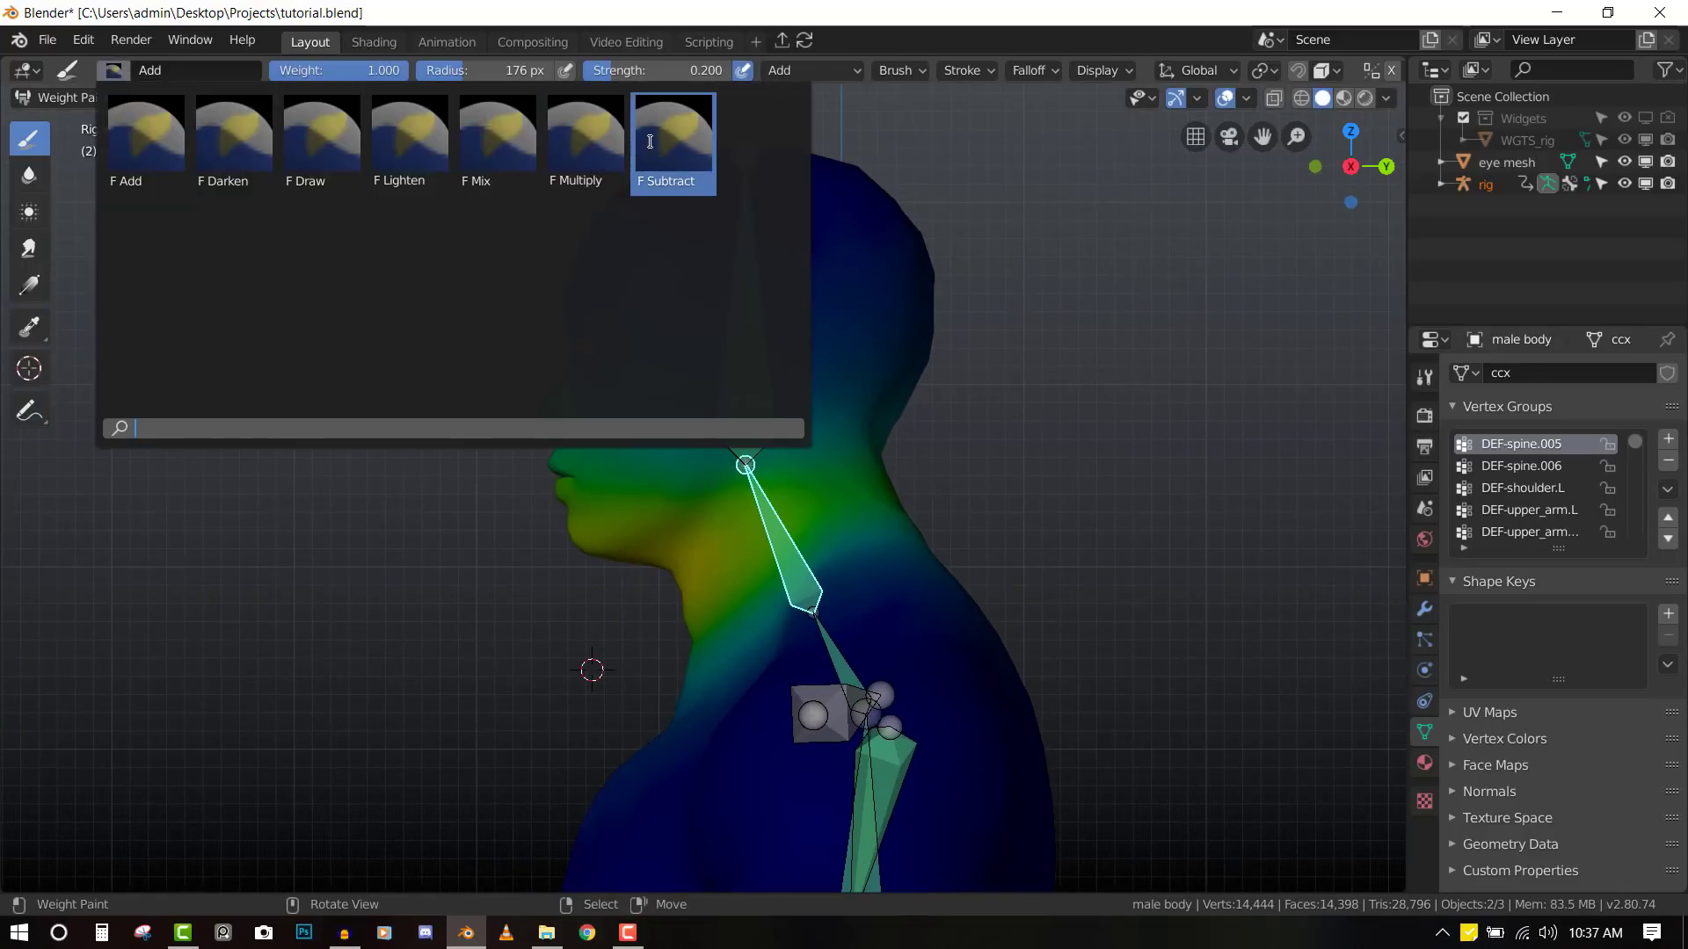
{"action": "left_click", "coordinate": [678, 141]}
{"action": "scroll", "coordinate": [659, 360], "scroll_direction": "down", "scroll_amount": 2}
{"action": "mouse_move", "coordinate": [660, 360]}
{"action": "left_mouse_down"}
{"action": "mouse_move", "coordinate": [600, 473]}
{"action": "mouse_move", "coordinate": [607, 492]}
{"action": "left_mouse_up"}
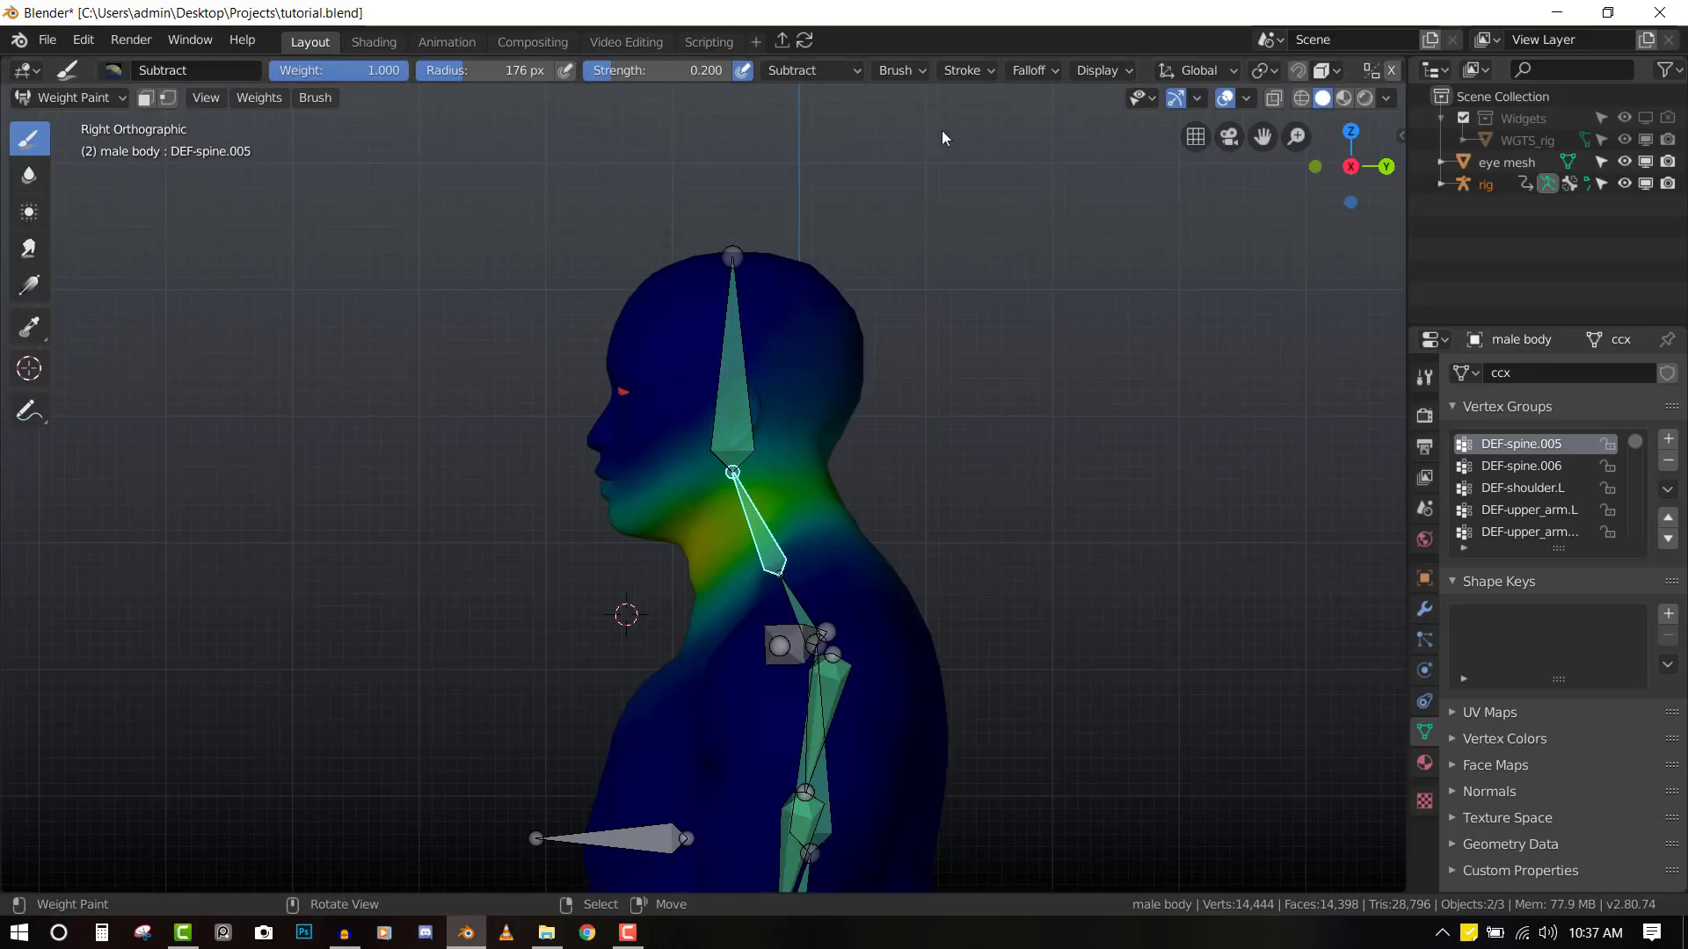
- Enable X mirroring and subtract the remaining DEF-spine.005 weight from the back and sides of the head and the jaw
{"action": "key", "text": "q"}
{"action": "left_click", "coordinate": [836, 220]}
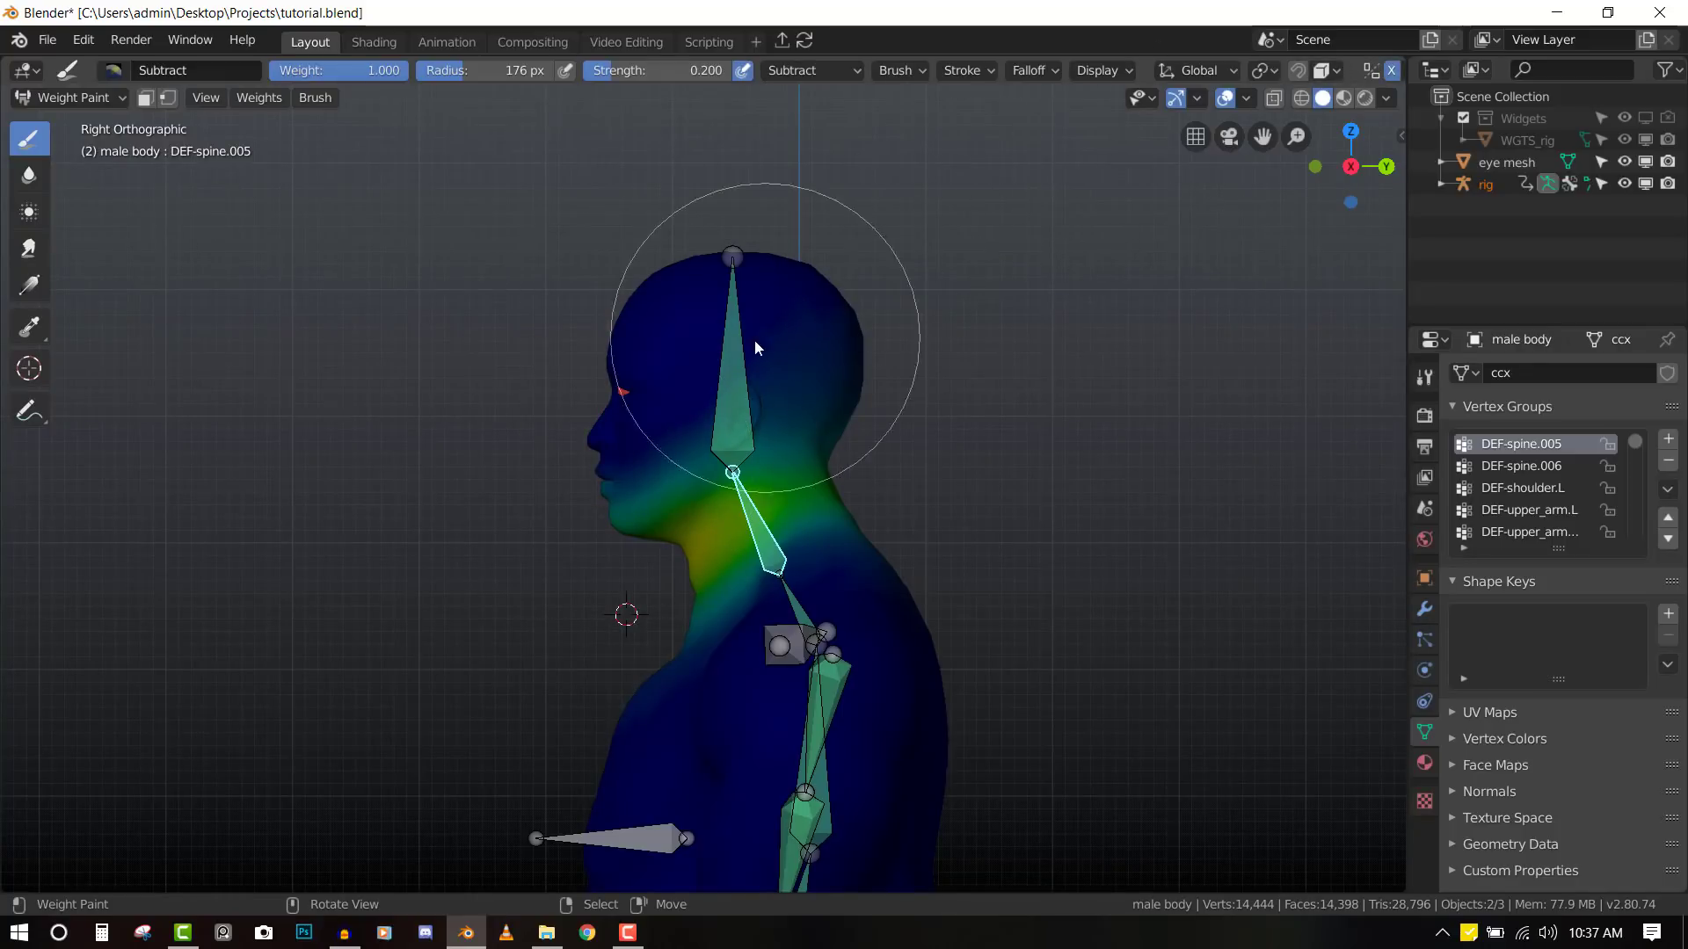
{"action": "middle_click_drag", "start_coordinate": [858, 345], "coordinate": [679, 358]}
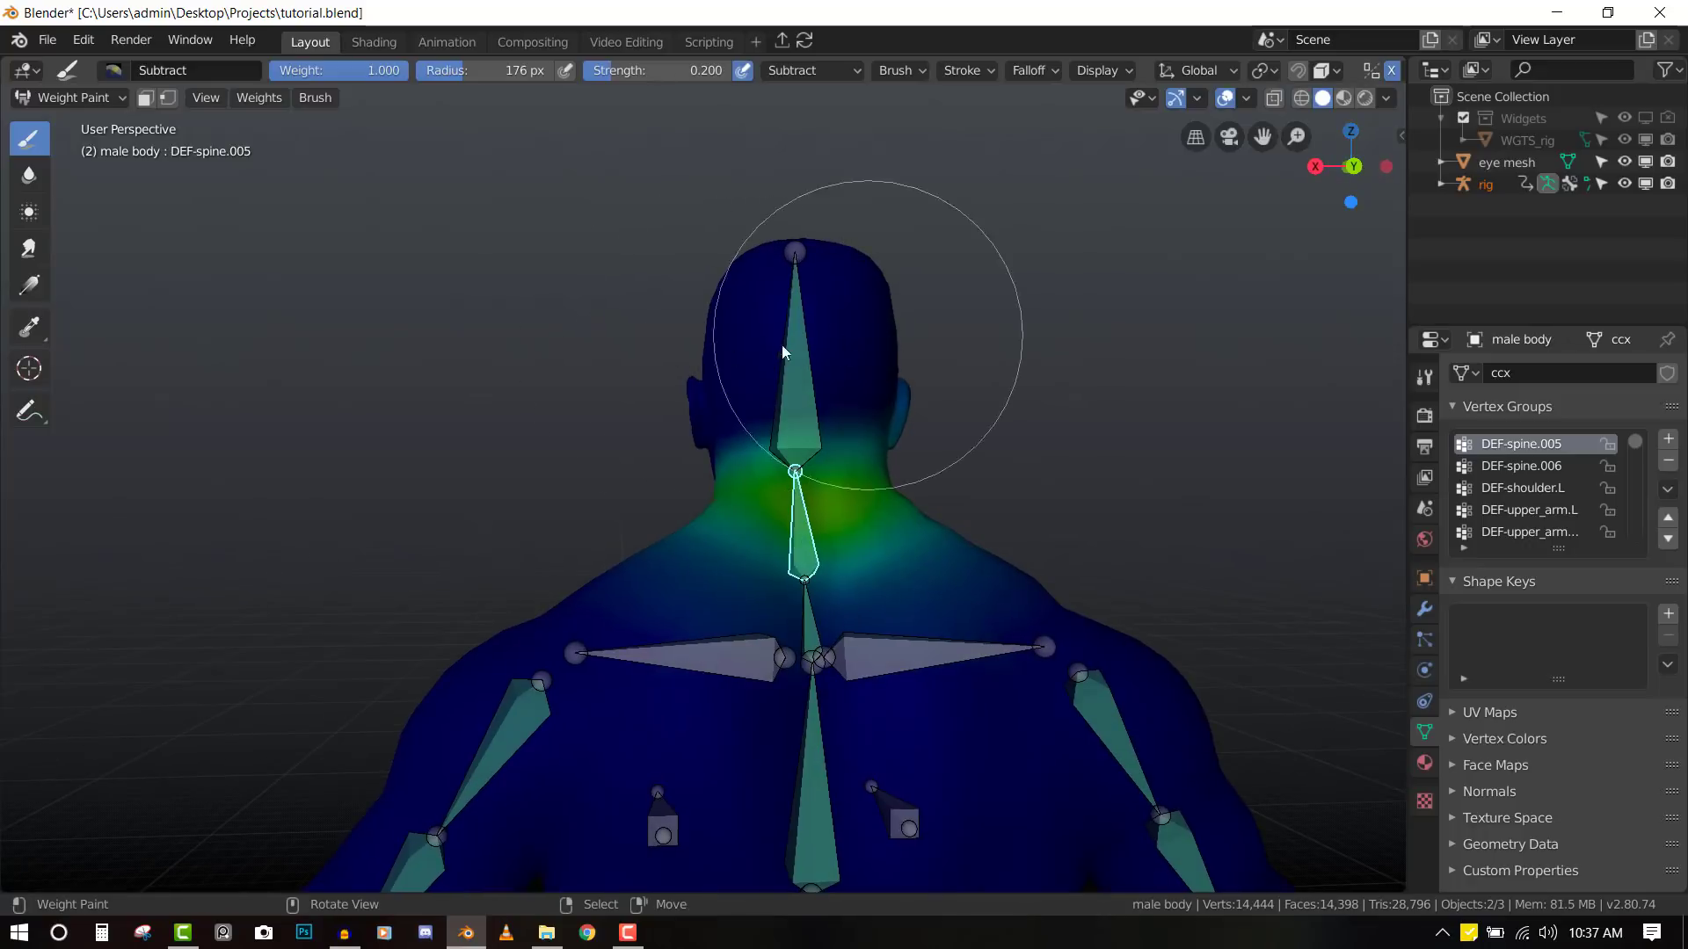
{"action": "middle_click_drag", "start_coordinate": [839, 348], "coordinate": [654, 357]}
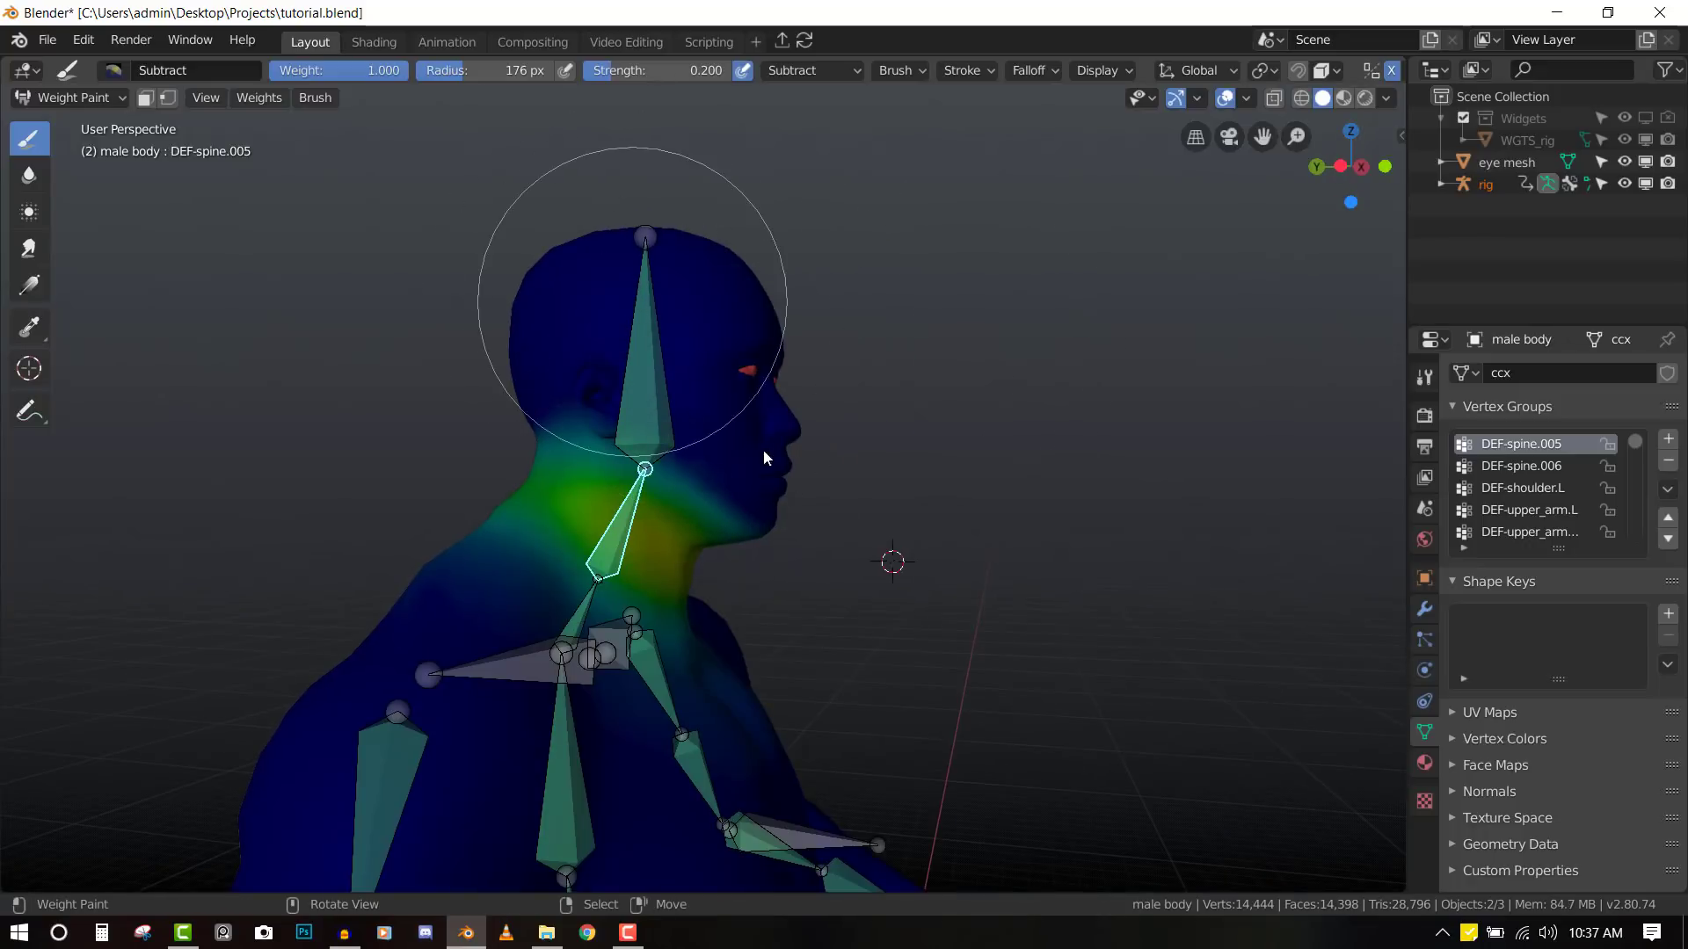
{"action": "mouse_move", "coordinate": [754, 450]}
{"action": "left_mouse_down"}
{"action": "mouse_move", "coordinate": [690, 387]}
{"action": "mouse_move", "coordinate": [777, 459]}
{"action": "mouse_move", "coordinate": [635, 338]}
{"action": "mouse_move", "coordinate": [738, 449]}
{"action": "left_mouse_up"}
{"action": "key", "text": "q"}
{"action": "key", "text": "KP_1"}
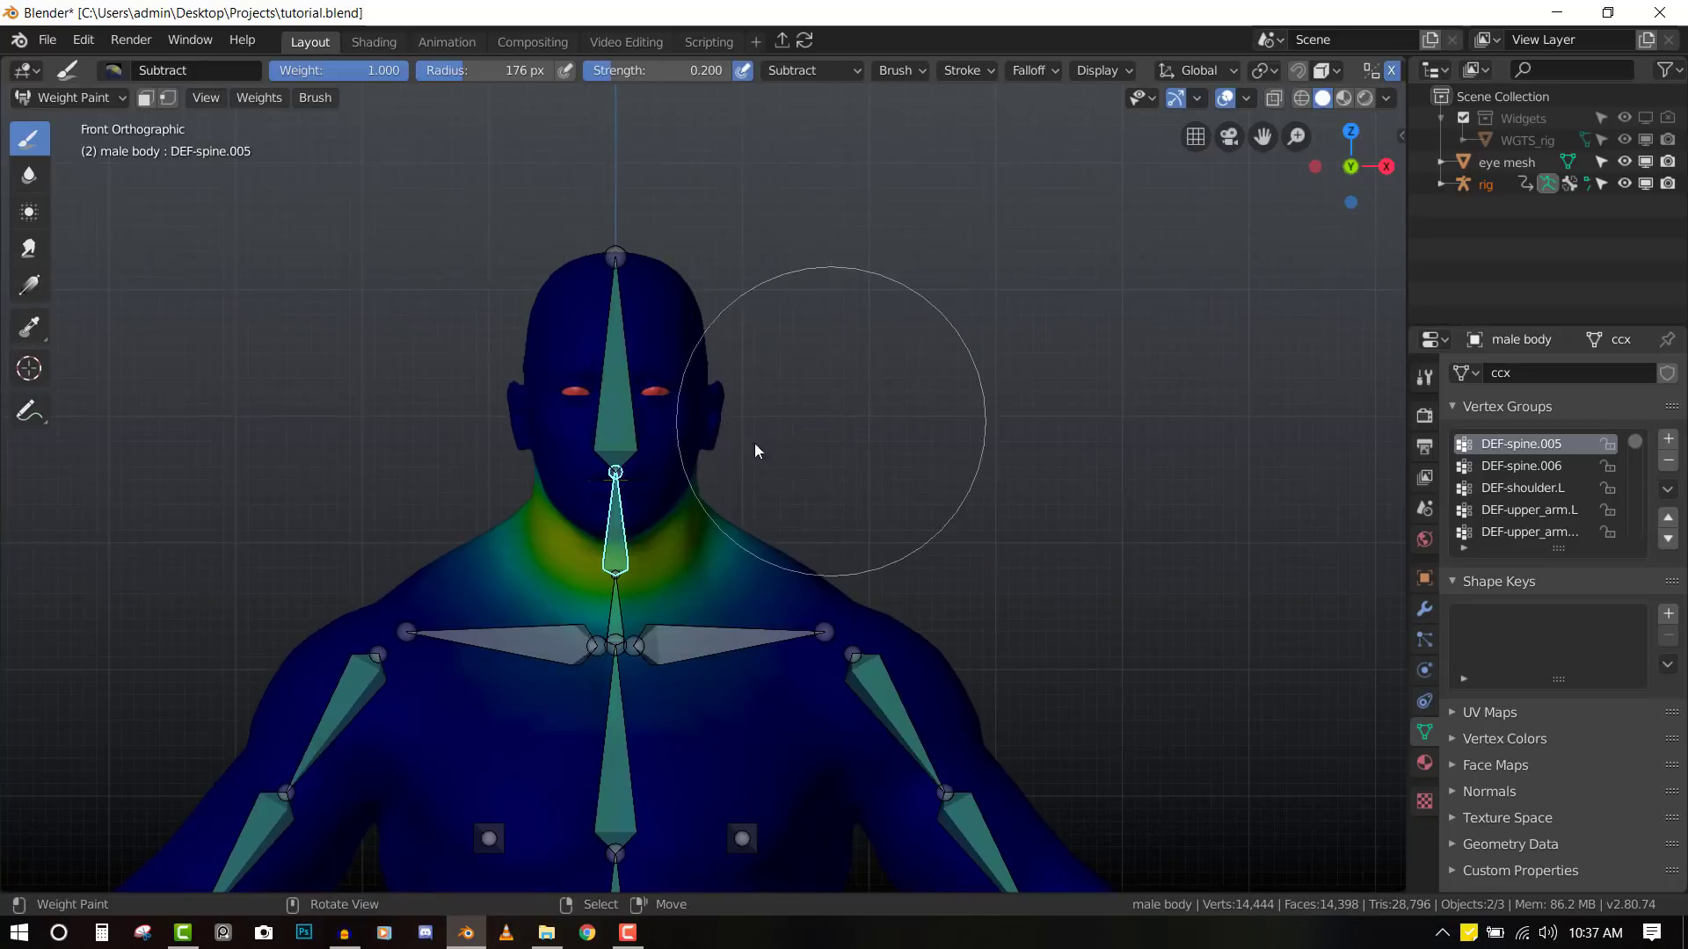
{"action": "middle_click_drag", "start_coordinate": [717, 441], "coordinate": [693, 387]}
{"action": "middle_click_drag", "start_coordinate": [828, 374], "coordinate": [780, 369]}
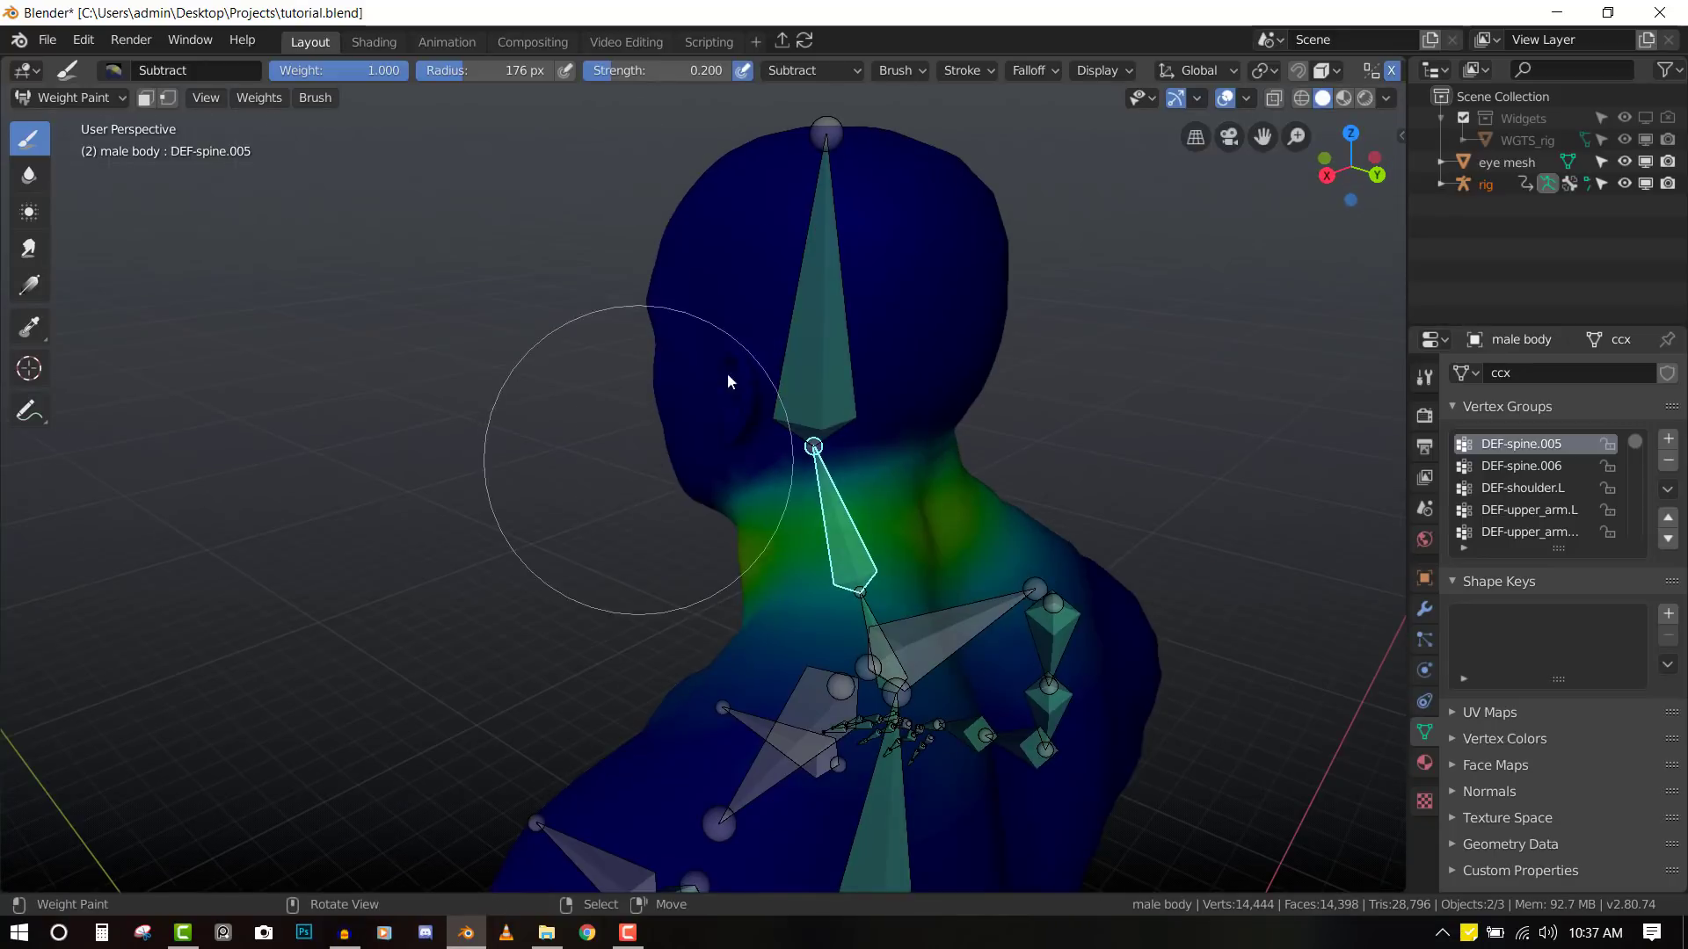
{"action": "key", "text": "KP_3"}
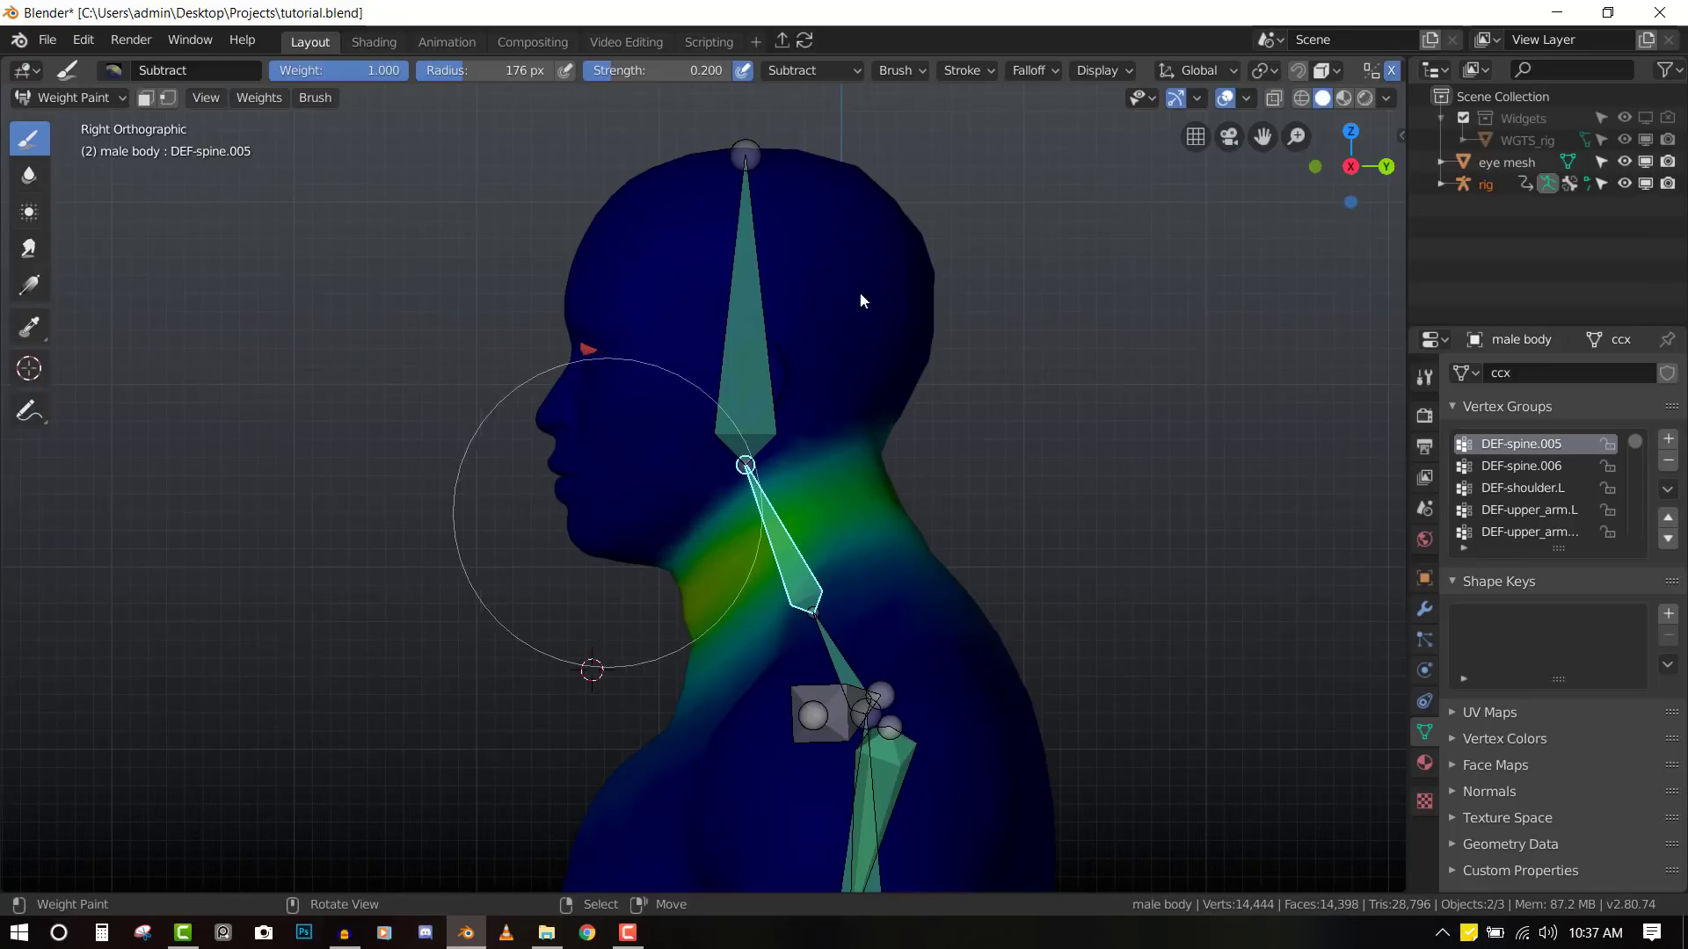
- Switch to the Blur brush and check the DEF-spine.005 weights around the neck and under the chin
{"action": "key", "text": "shift+space"}
{"action": "left_click", "coordinate": [808, 299]}
{"action": "scroll", "coordinate": [860, 460], "scroll_direction": "up", "scroll_amount": 3}
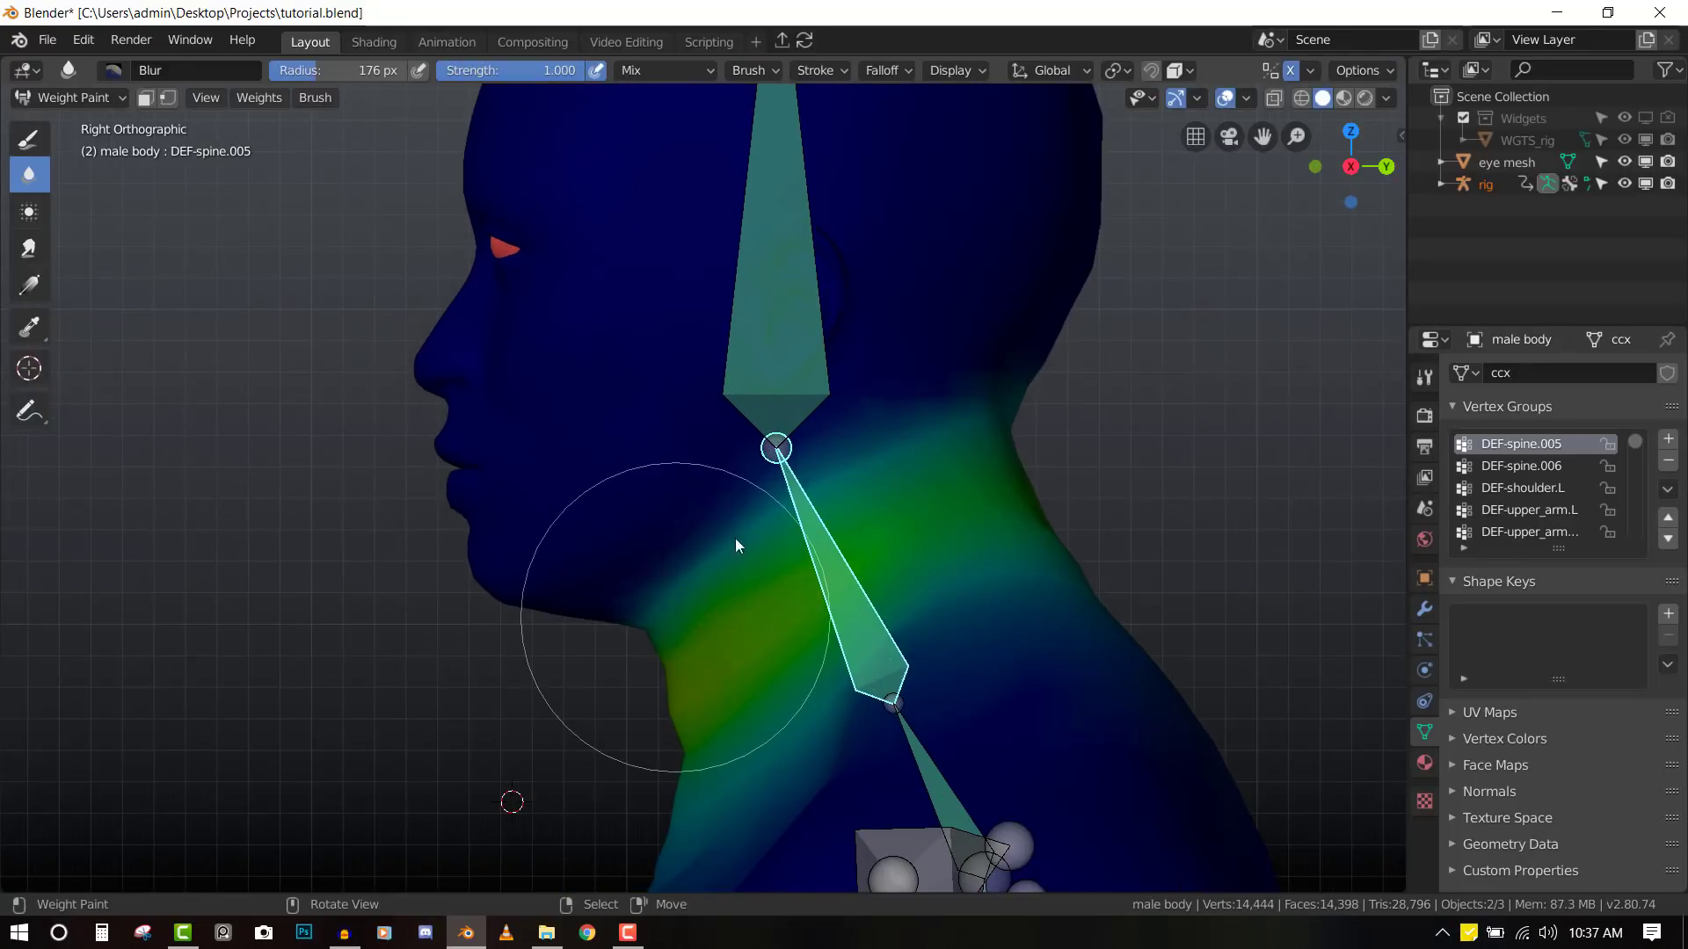
{"action": "mouse_move", "coordinate": [844, 483]}
{"action": "middle_mouse_down"}
{"action": "mouse_move", "coordinate": [773, 422]}
{"action": "mouse_move", "coordinate": [1245, 445]}
{"action": "mouse_move", "coordinate": [923, 452]}
{"action": "mouse_move", "coordinate": [592, 412]}
{"action": "middle_mouse_up"}
{"action": "mouse_move", "coordinate": [840, 490]}
{"action": "middle_mouse_down"}
{"action": "mouse_move", "coordinate": [698, 596]}
{"action": "mouse_move", "coordinate": [584, 573]}
{"action": "middle_mouse_up"}
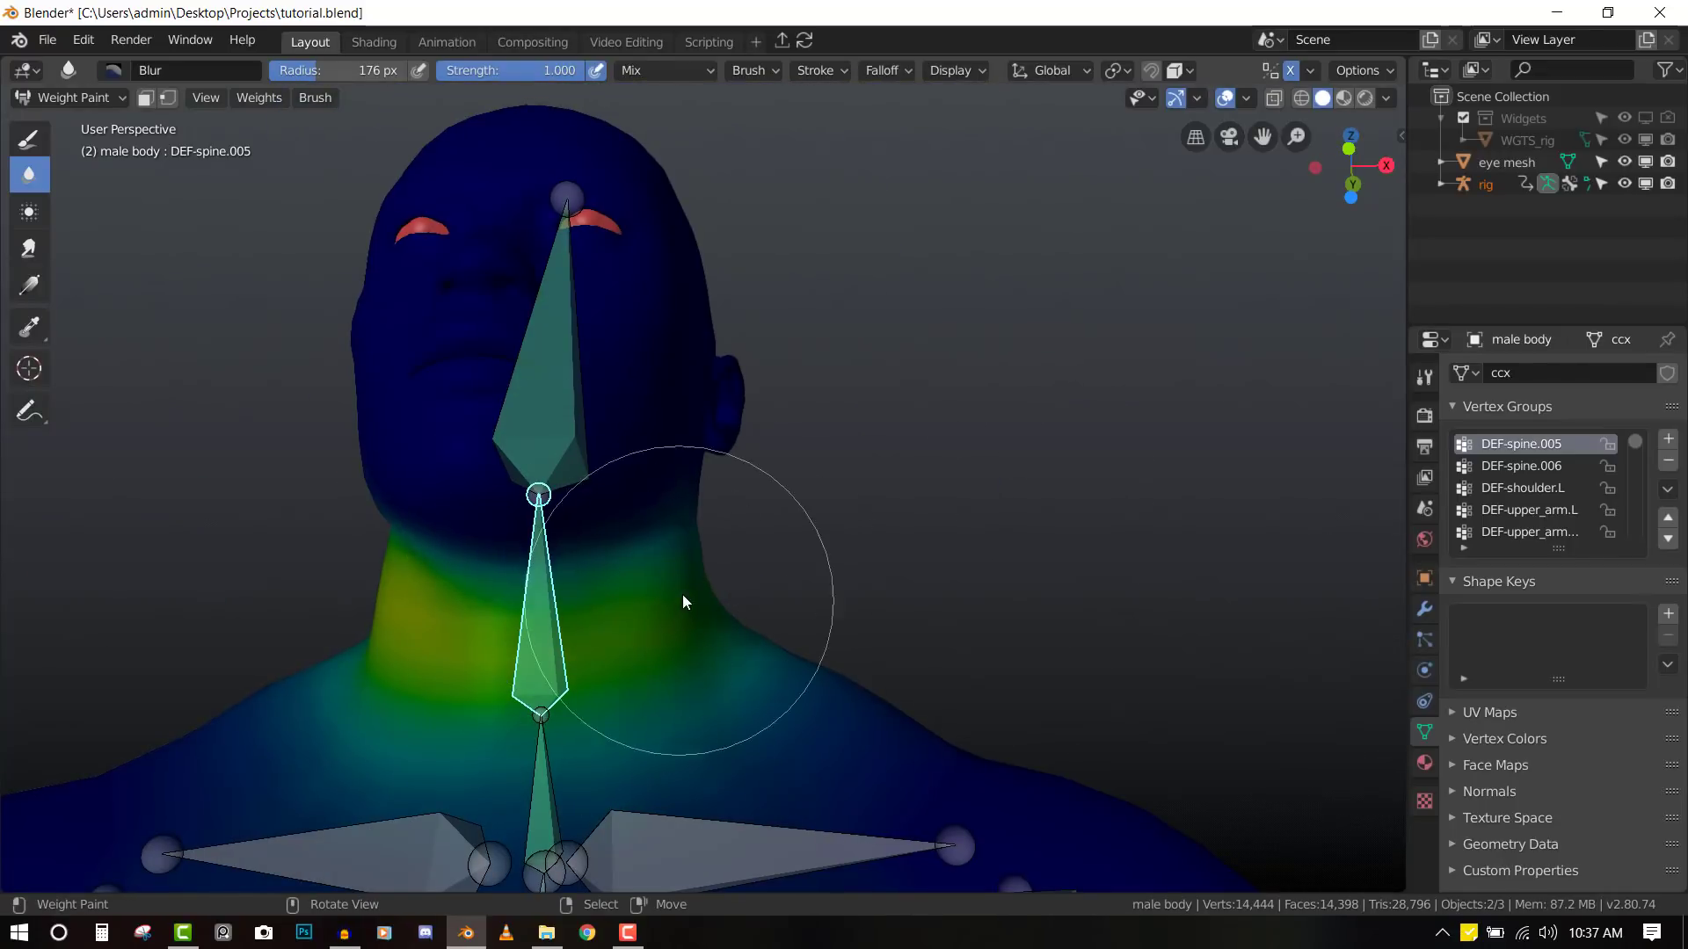
{"action": "key", "text": "KP_3"}
- Select the head bone DEF-spine.006 and blur its weight transition between the head and the neck
{"action": "left_click", "coordinate": [806, 380], "text": "ctrl"}
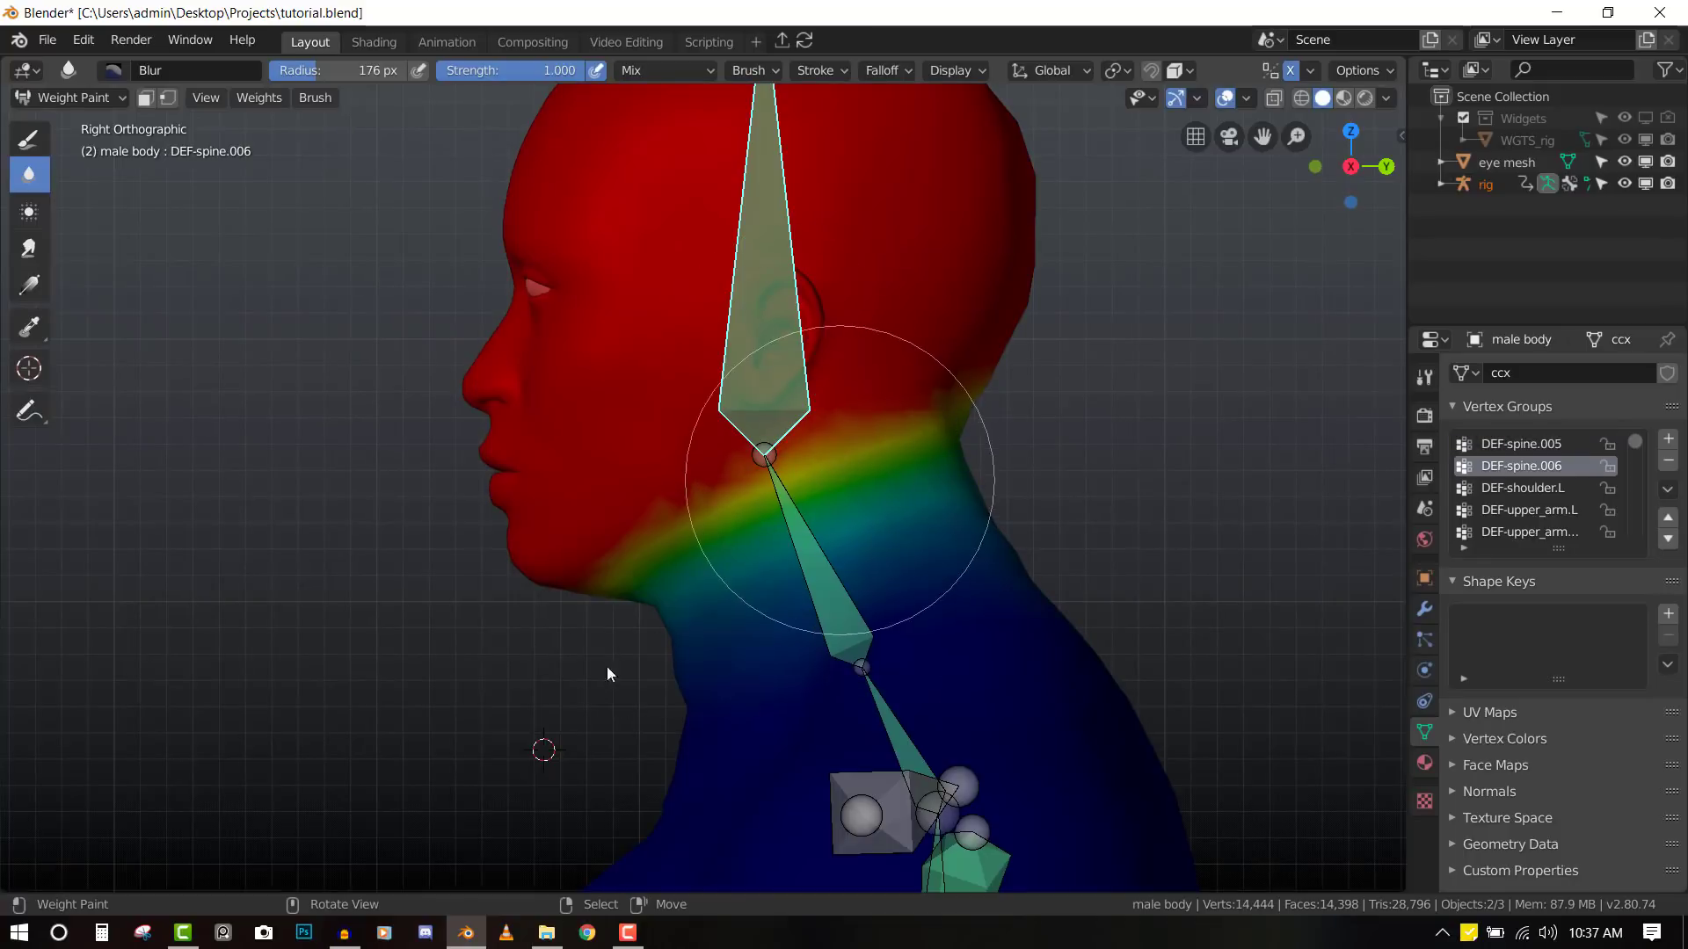
{"action": "scroll", "coordinate": [912, 406], "scroll_direction": "down", "scroll_amount": 3}
{"action": "key", "text": "r"}
{"action": "key", "text": "Escape"}
{"action": "key", "text": "ctrl+KP_1"}
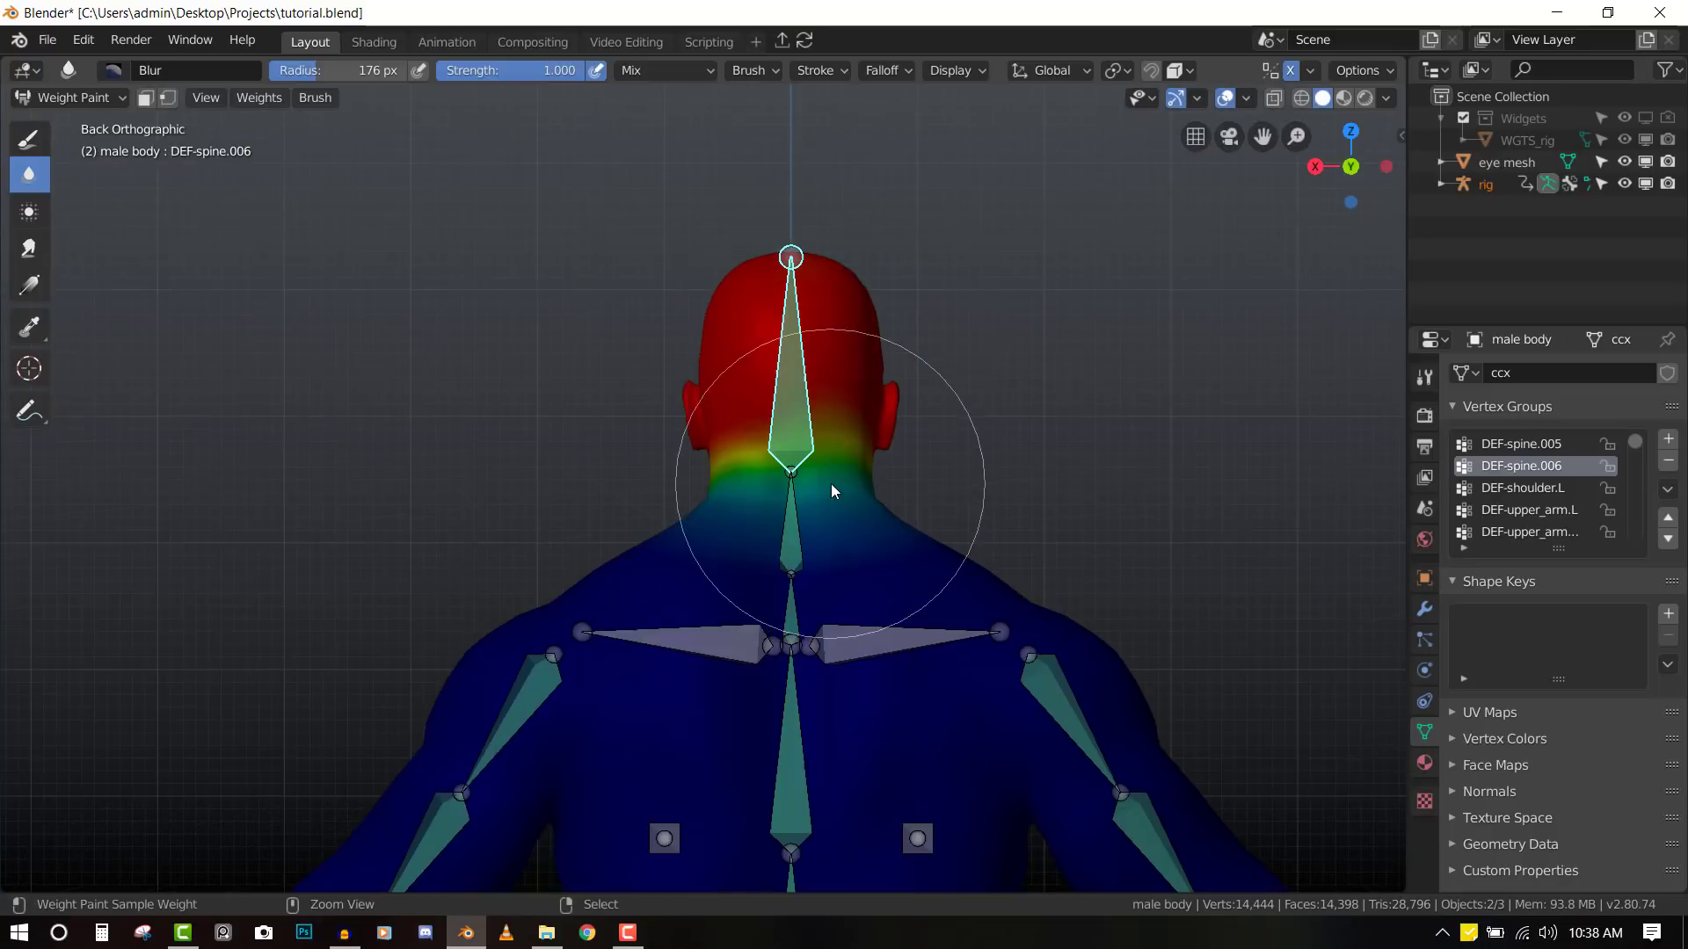
{"action": "scroll", "coordinate": [832, 483], "scroll_direction": "up", "scroll_amount": 2}
{"action": "key", "text": "KP_3"}
{"action": "key", "text": "ctrl+KP_3"}
{"action": "mouse_move", "coordinate": [691, 470]}
{"action": "left_mouse_down"}
{"action": "mouse_move", "coordinate": [666, 499]}
{"action": "mouse_move", "coordinate": [730, 505]}
{"action": "mouse_move", "coordinate": [737, 530]}
{"action": "left_mouse_up"}
{"action": "middle_click_drag", "start_coordinate": [158, 327], "coordinate": [598, 422]}
- Return the male body to Object Mode and select the rig in the front view
{"action": "key", "text": "KP_1"}
{"action": "key", "text": "ctrl+Tab"}
{"action": "left_click", "coordinate": [424, 398]}
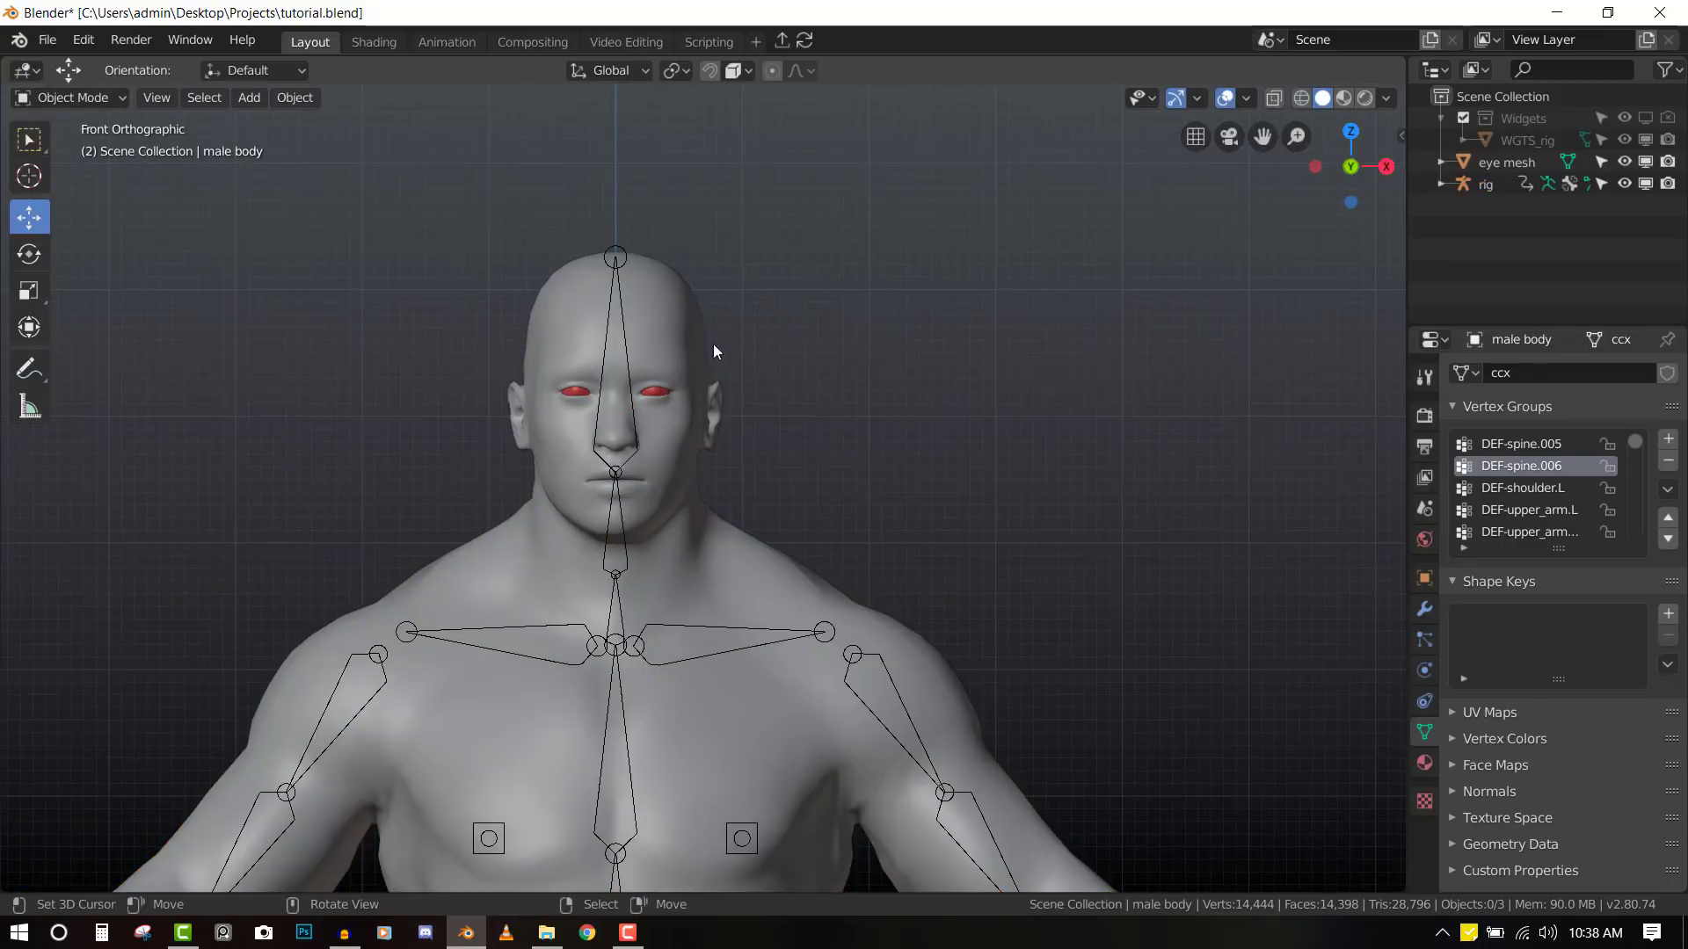
{"action": "left_click", "coordinate": [608, 237]}
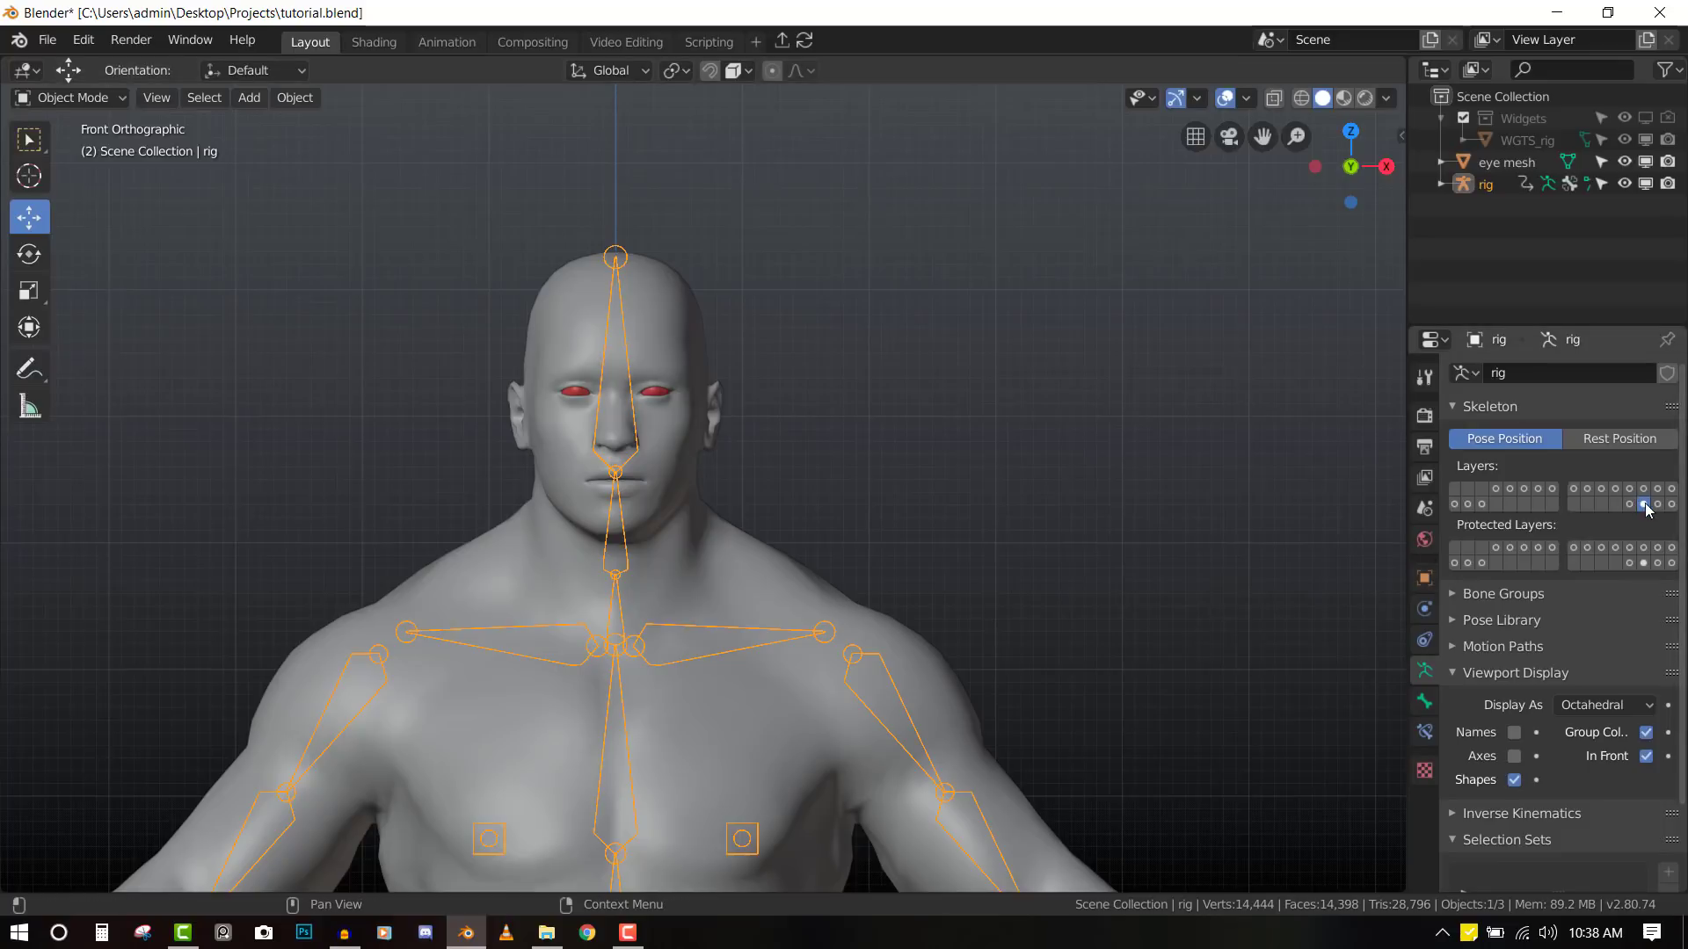
- Show the rig's control bone layers instead of the deformation bone layer
{"action": "left_click", "coordinate": [1005, 459]}
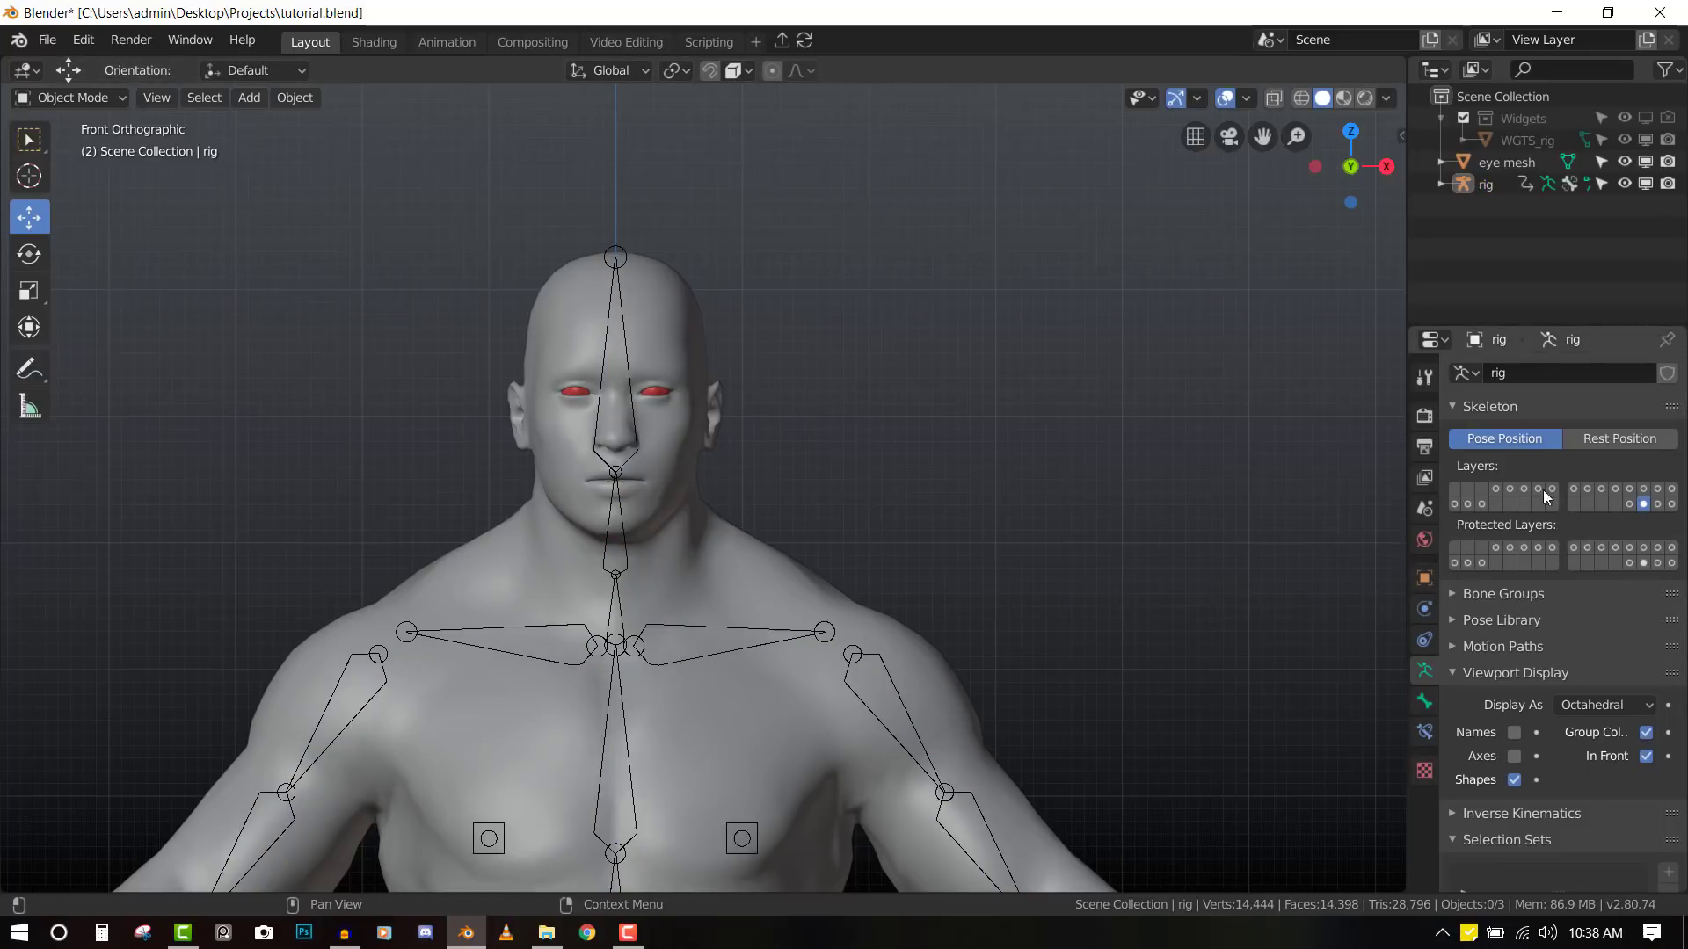
{"action": "left_click", "coordinate": [1496, 488]}
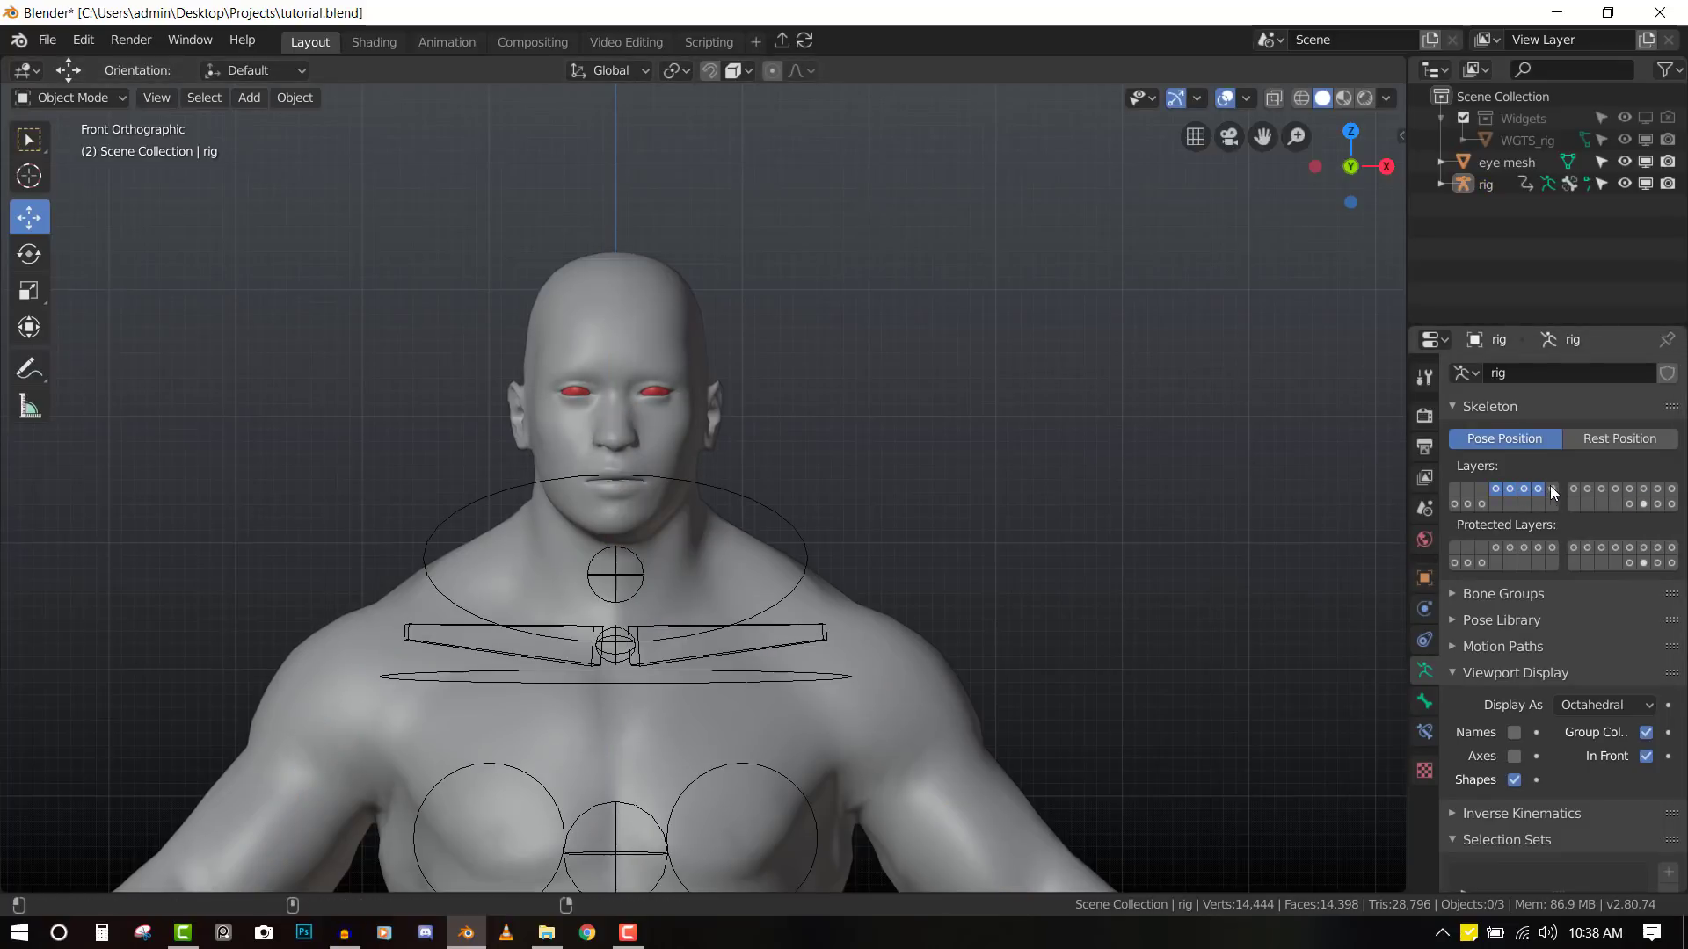
{"action": "left_click_drag", "start_coordinate": [1552, 485], "coordinate": [1671, 490], "text": "shift"}
{"action": "left_click", "coordinate": [1629, 504], "text": "shift"}
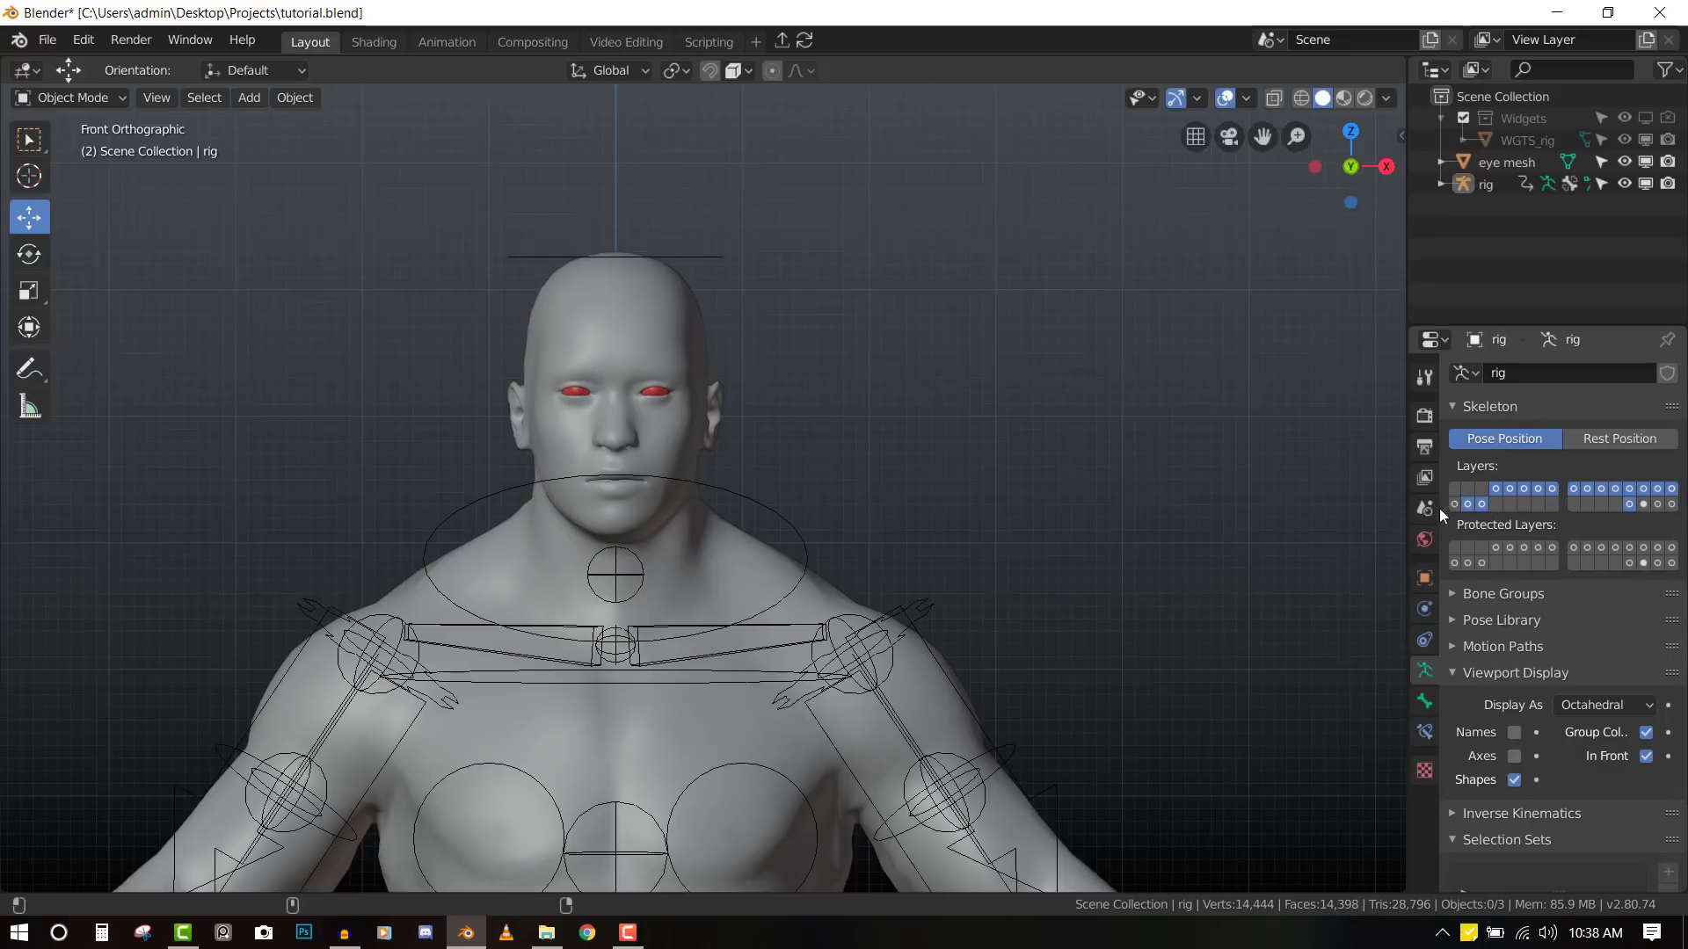
- Put the rig in Pose Mode and test the rotation of the head control in the side view
{"action": "left_click", "coordinate": [702, 256]}
{"action": "key", "text": "ctrl+Tab"}
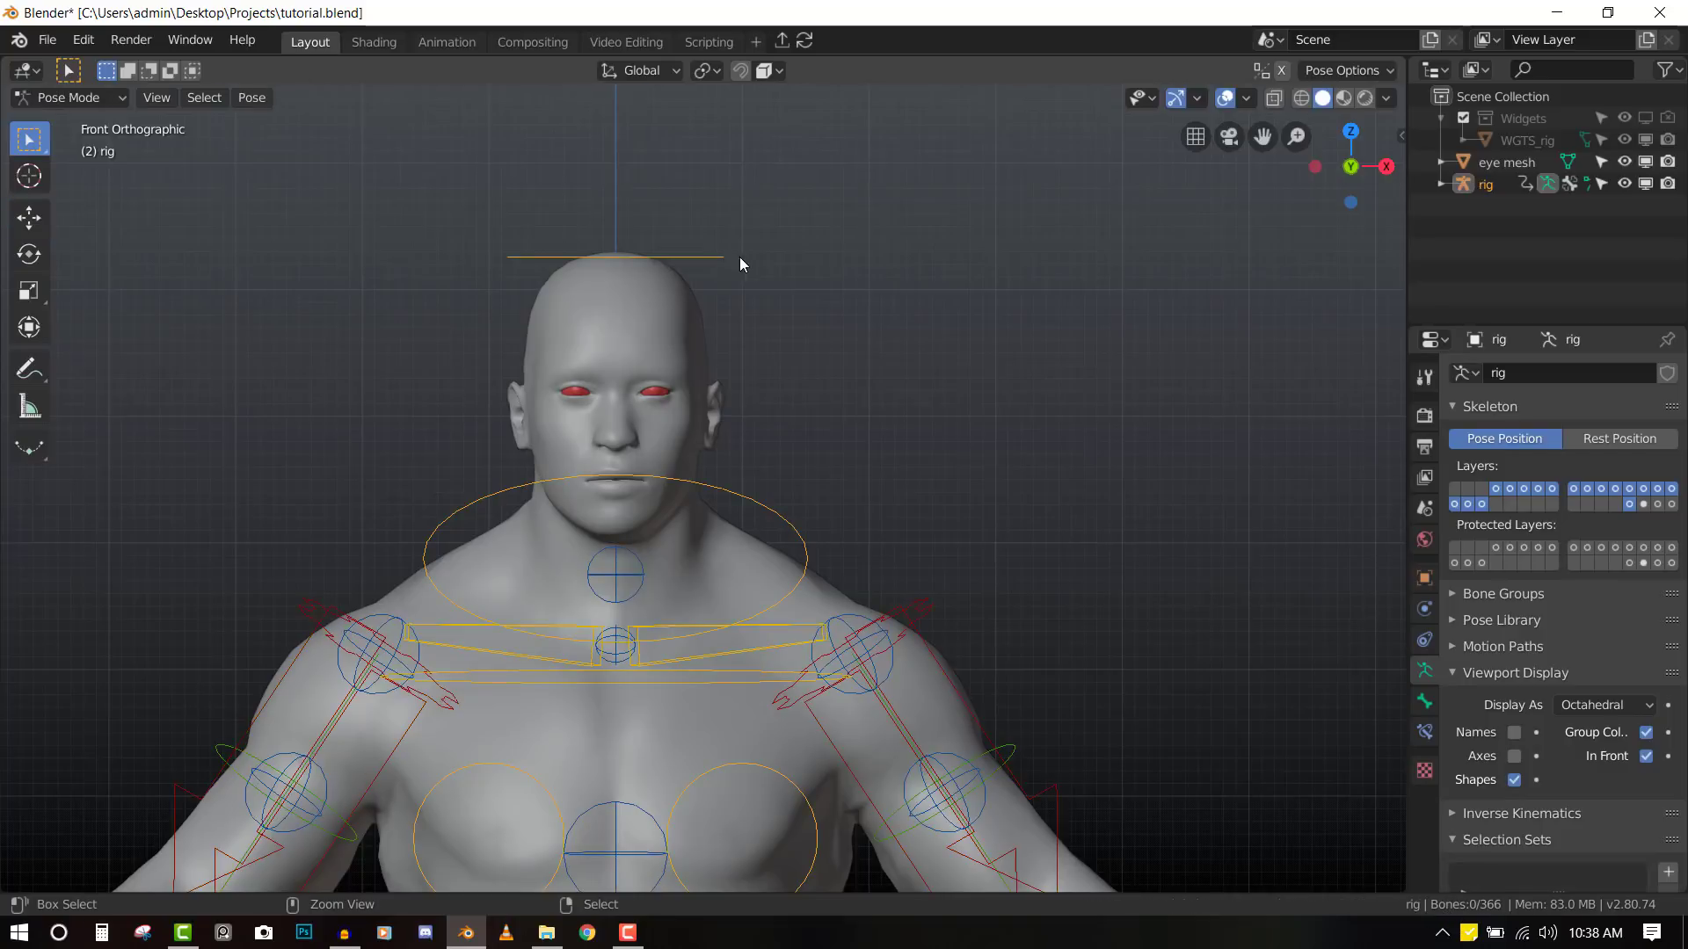
{"action": "left_click", "coordinate": [746, 261]}
{"action": "key", "text": "KP_3"}
{"action": "key", "text": "r"}
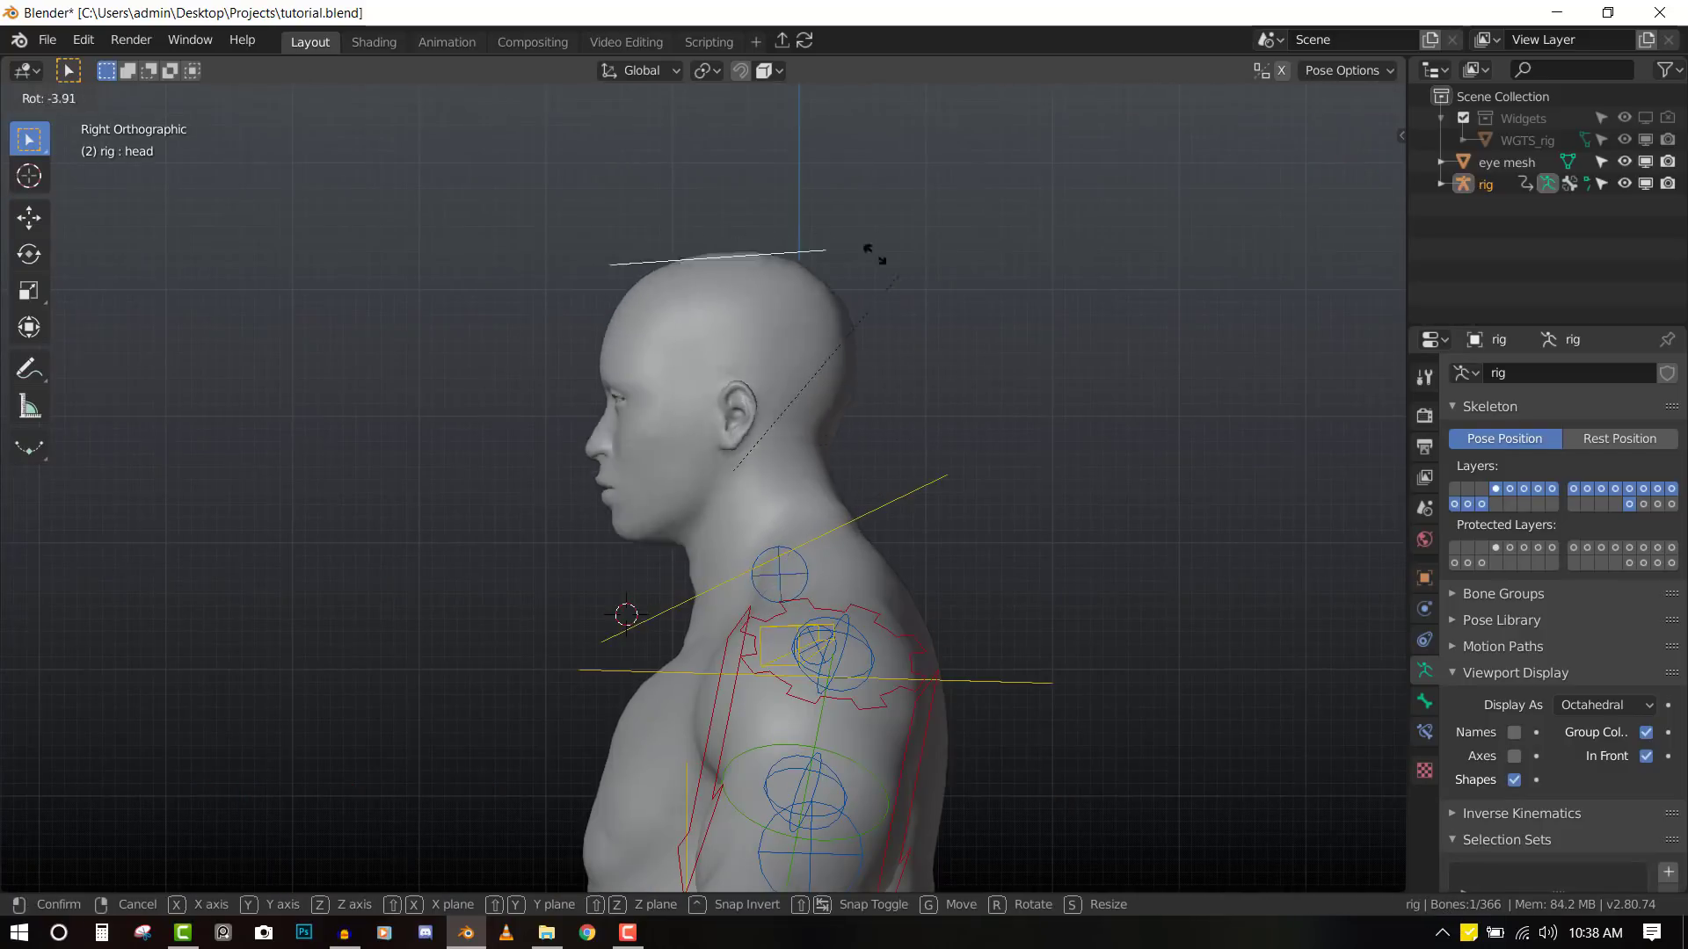
{"action": "key", "text": "KP_1"}
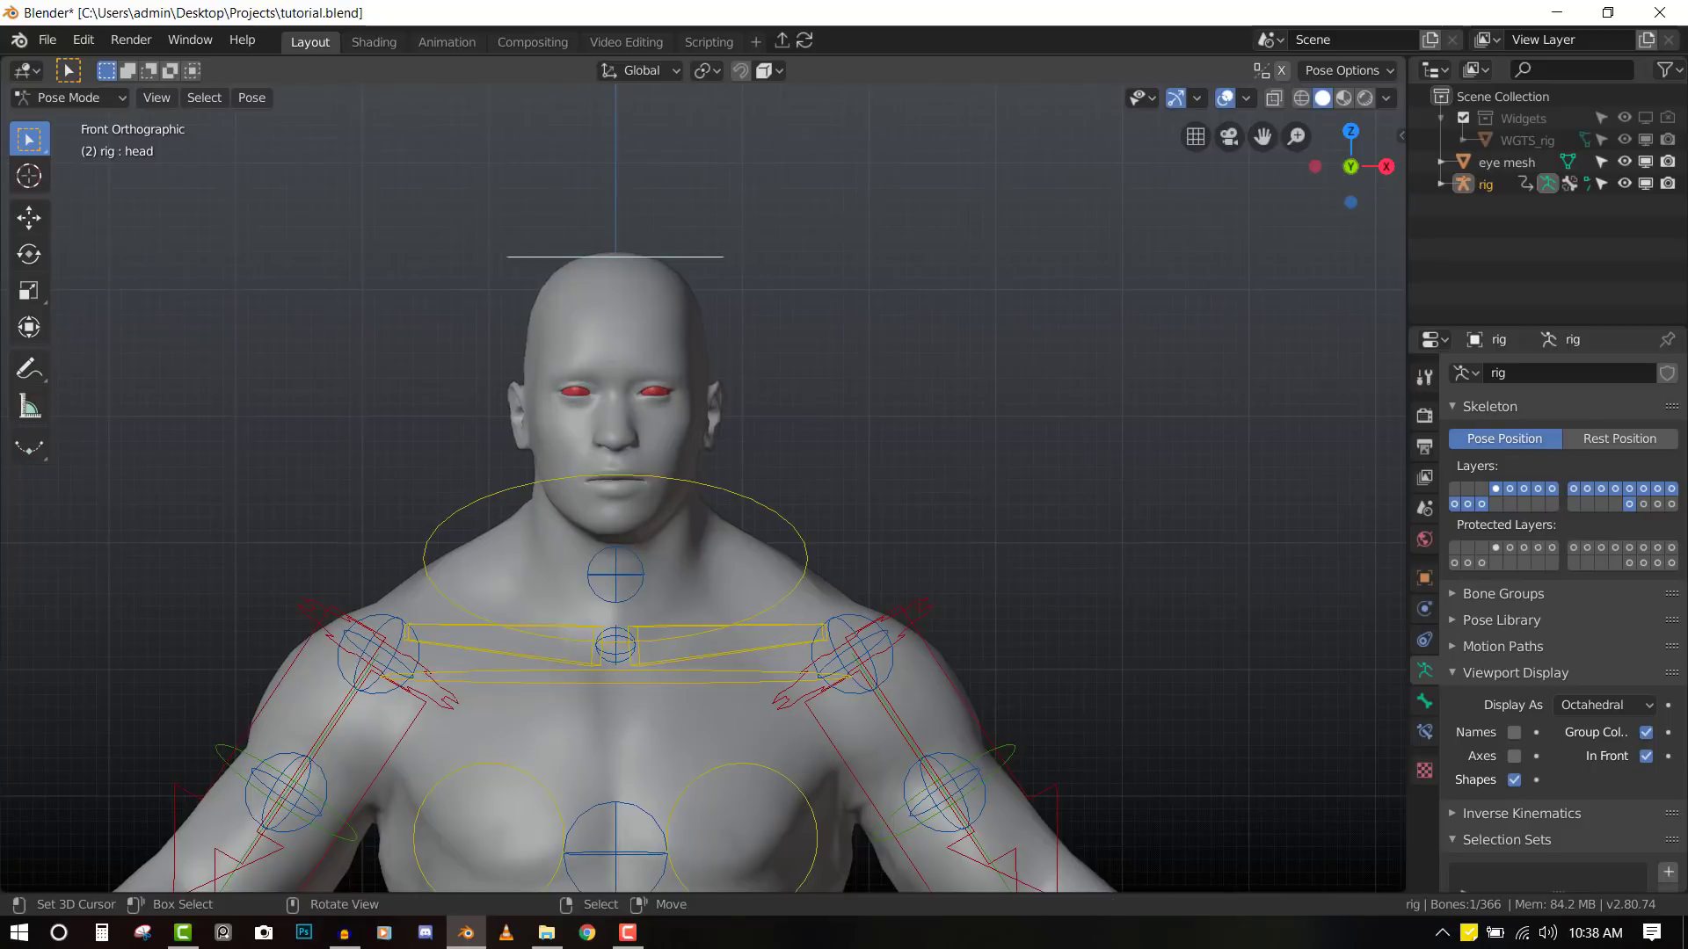
{"action": "right_click", "coordinate": [743, 246]}
- Test moving the neck tweak control tweak_spine.005 and the head control, cancelling each move
{"action": "left_click", "coordinate": [635, 565]}
{"action": "key", "text": "g"}
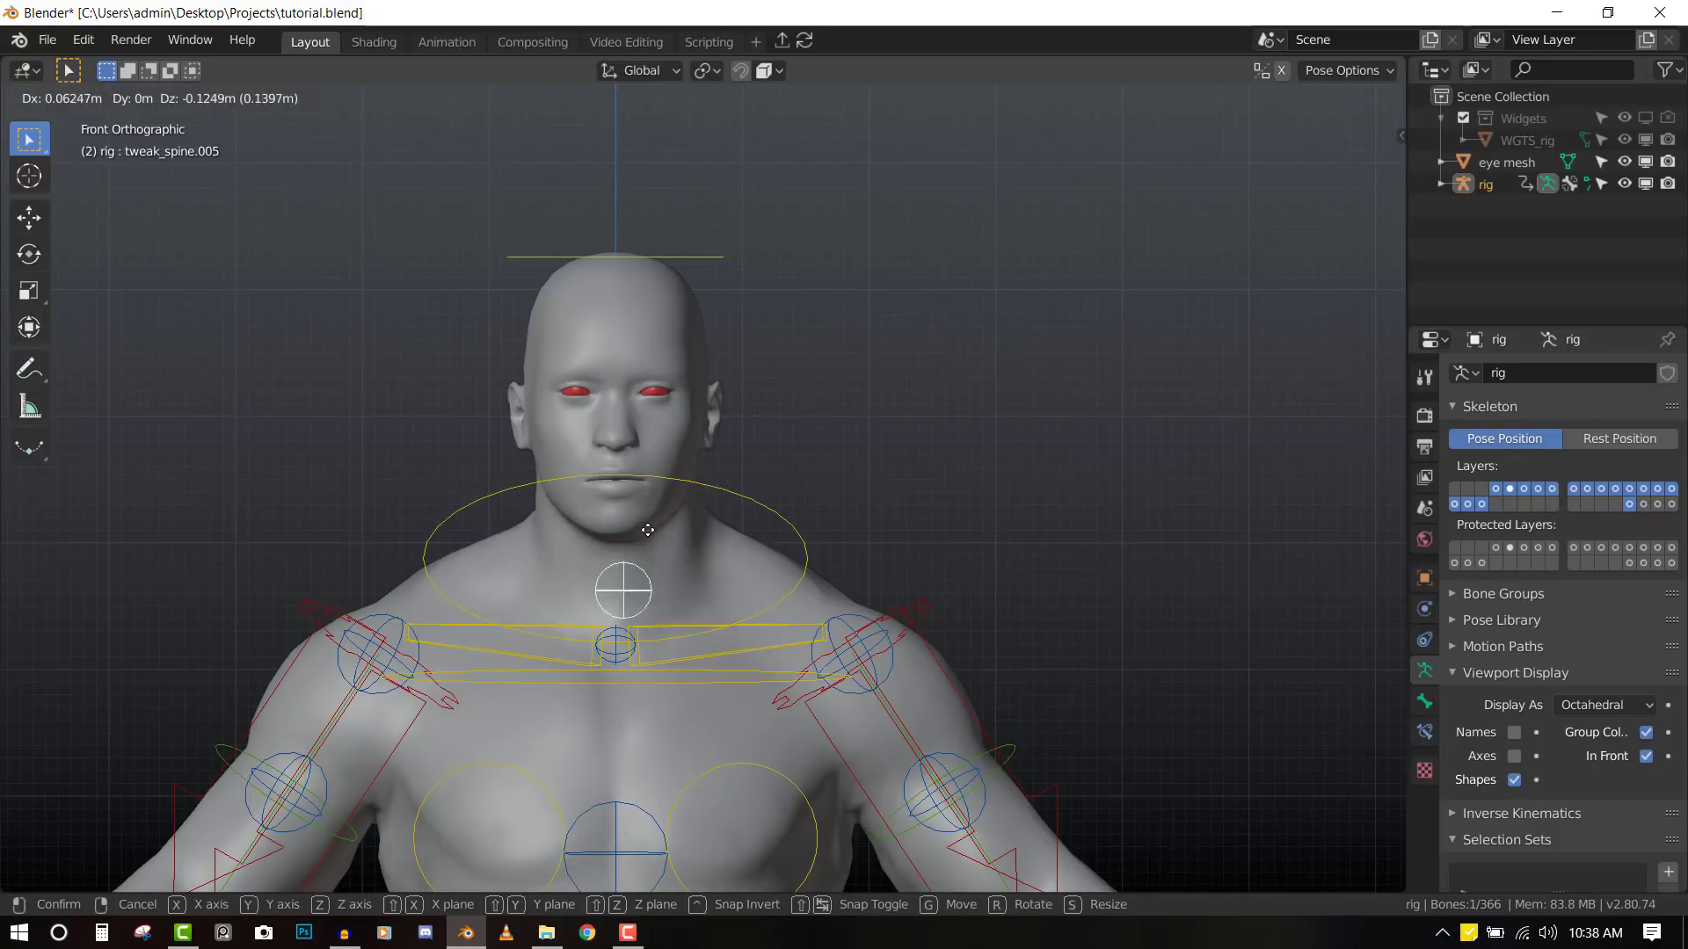
{"action": "key", "text": "Escape"}
{"action": "key", "text": "KP_3"}
{"action": "right_click", "coordinate": [841, 259]}
{"action": "key", "text": "g"}
{"action": "right_click", "coordinate": [835, 256]}
- Test tilting the head control forwards and backwards in the side view, cancelling the rotation
{"action": "scroll", "coordinate": [761, 456], "scroll_direction": "down", "scroll_amount": 4}
{"action": "middle_click_drag", "start_coordinate": [760, 456], "coordinate": [747, 409], "text": "shift"}
{"action": "scroll", "coordinate": [747, 410], "scroll_direction": "up", "scroll_amount": 2}
{"action": "scroll", "coordinate": [791, 334], "scroll_direction": "down", "scroll_amount": 4}
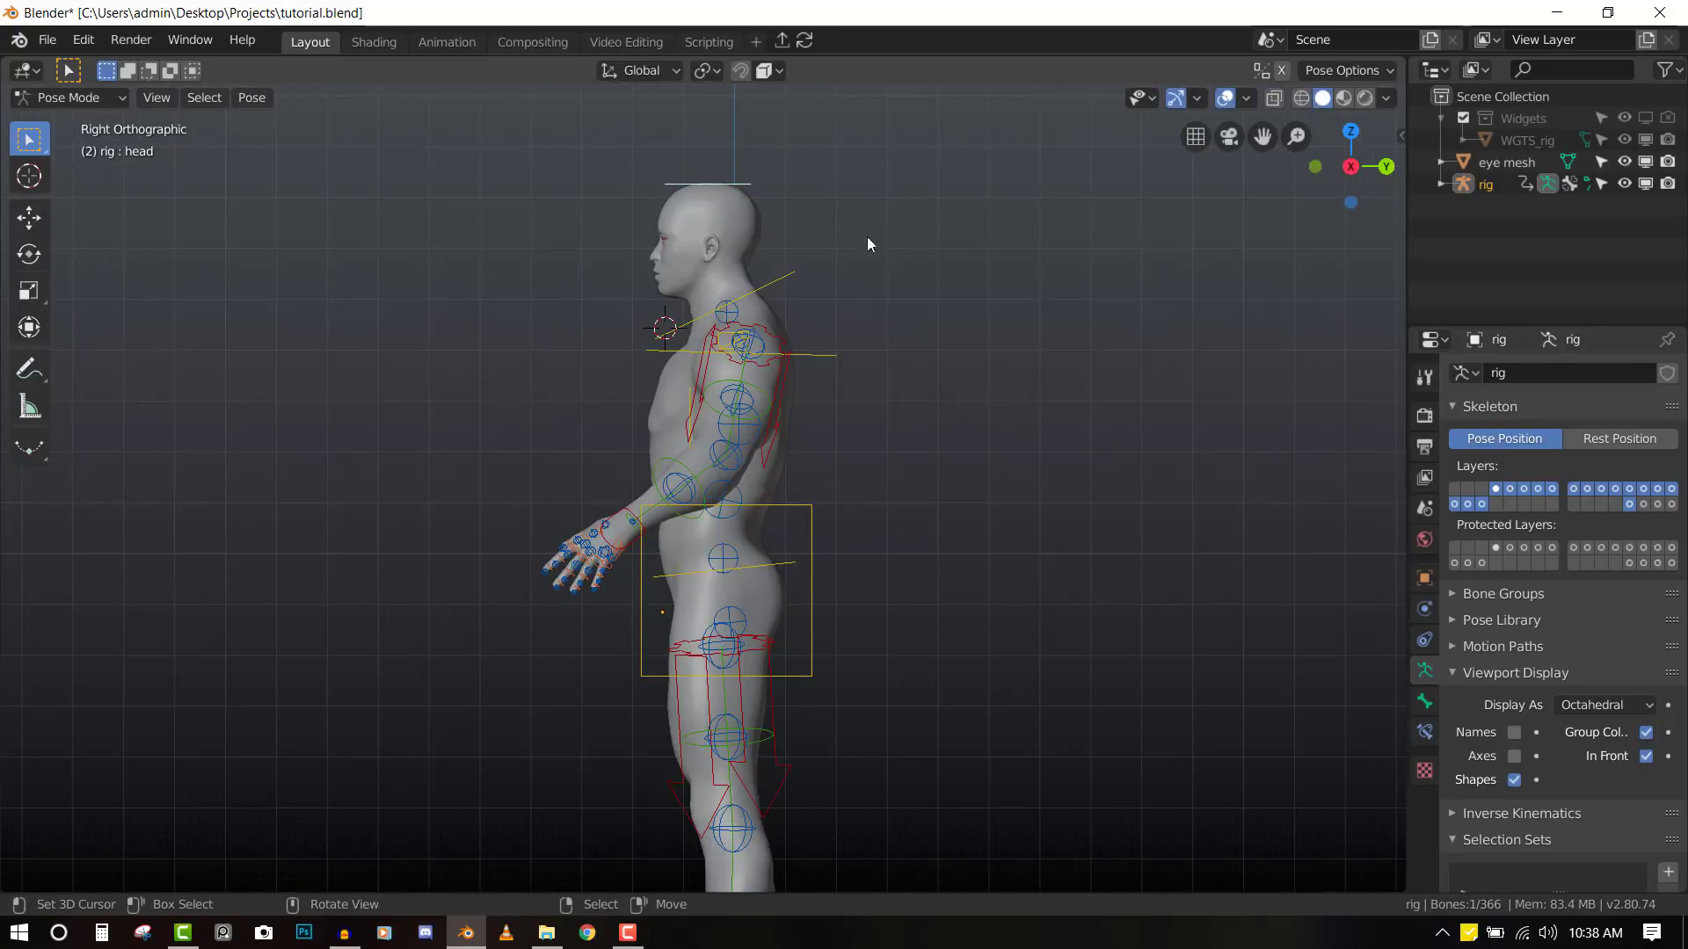
{"action": "key", "text": "r"}
{"action": "key", "text": "Escape"}
- Test tilting the head control sideways in the front view, cancelling each rotation
{"action": "key", "text": "KP_1"}
{"action": "scroll", "coordinate": [846, 253], "scroll_direction": "up", "scroll_amount": 4}
{"action": "key", "text": "r"}
{"action": "key", "text": "Escape"}
{"action": "middle_click_drag", "start_coordinate": [815, 492], "coordinate": [868, 881], "text": "shift"}
{"action": "key", "text": "r"}
{"action": "right_click", "coordinate": [862, 406]}
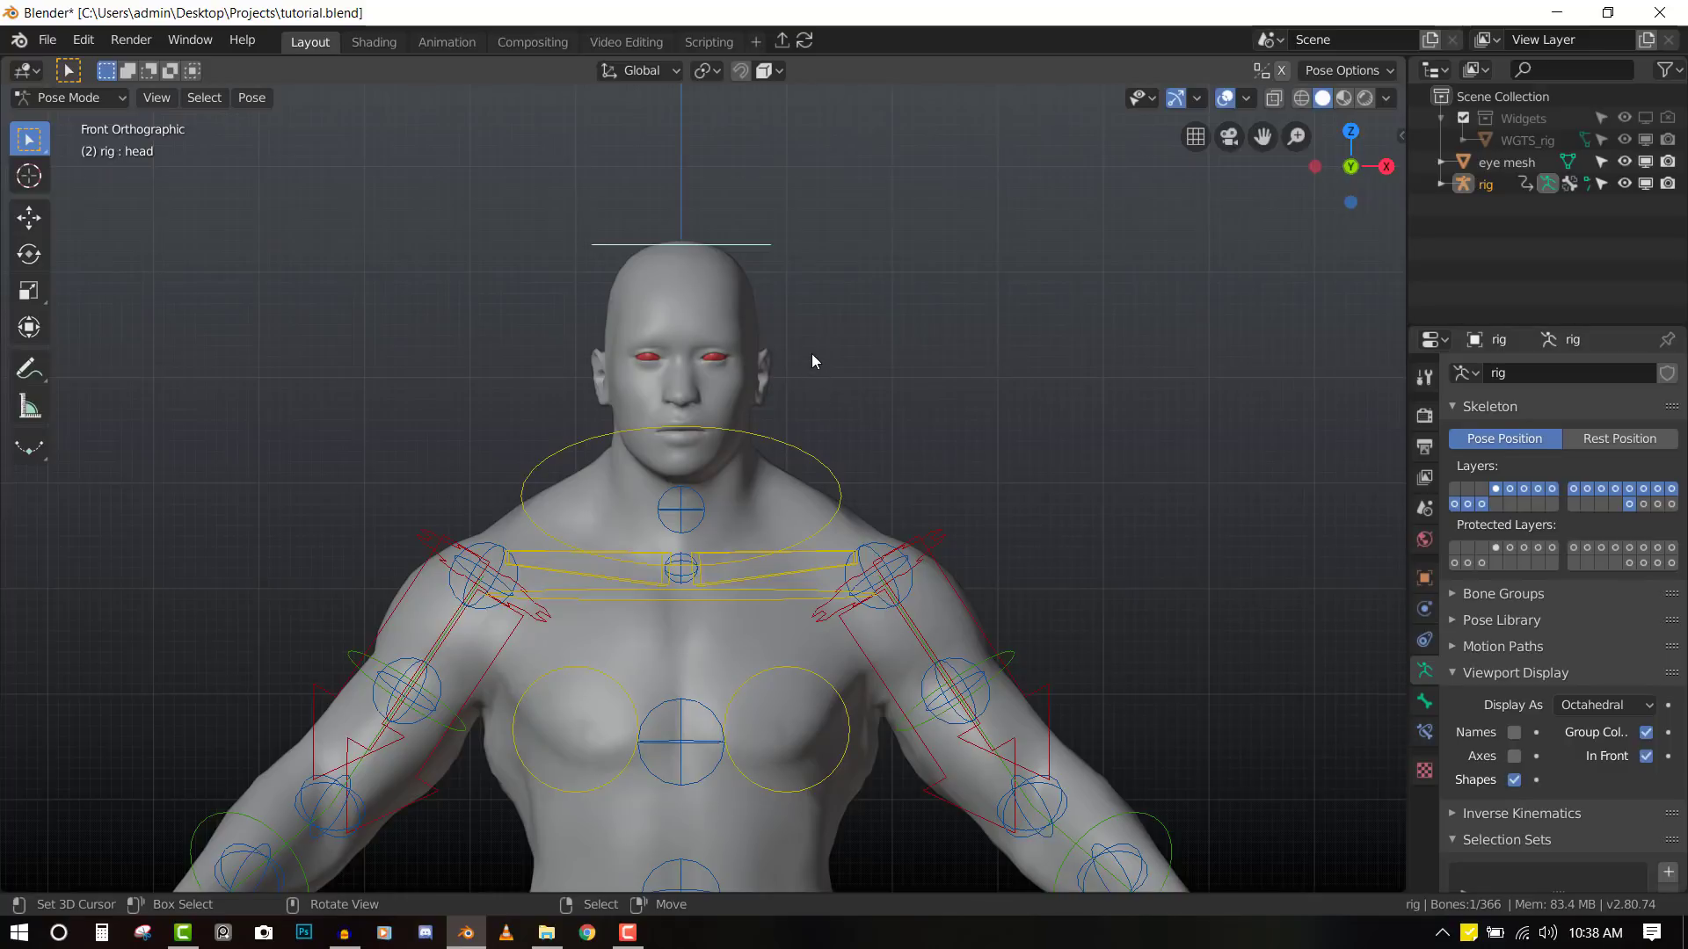
- Test turning the head to the side with a trackball rotation of the head control and cancel it
{"action": "scroll", "coordinate": [810, 352], "scroll_direction": "up", "scroll_amount": 1}
{"action": "middle_click_drag", "start_coordinate": [777, 241], "coordinate": [788, 375], "text": "shift"}
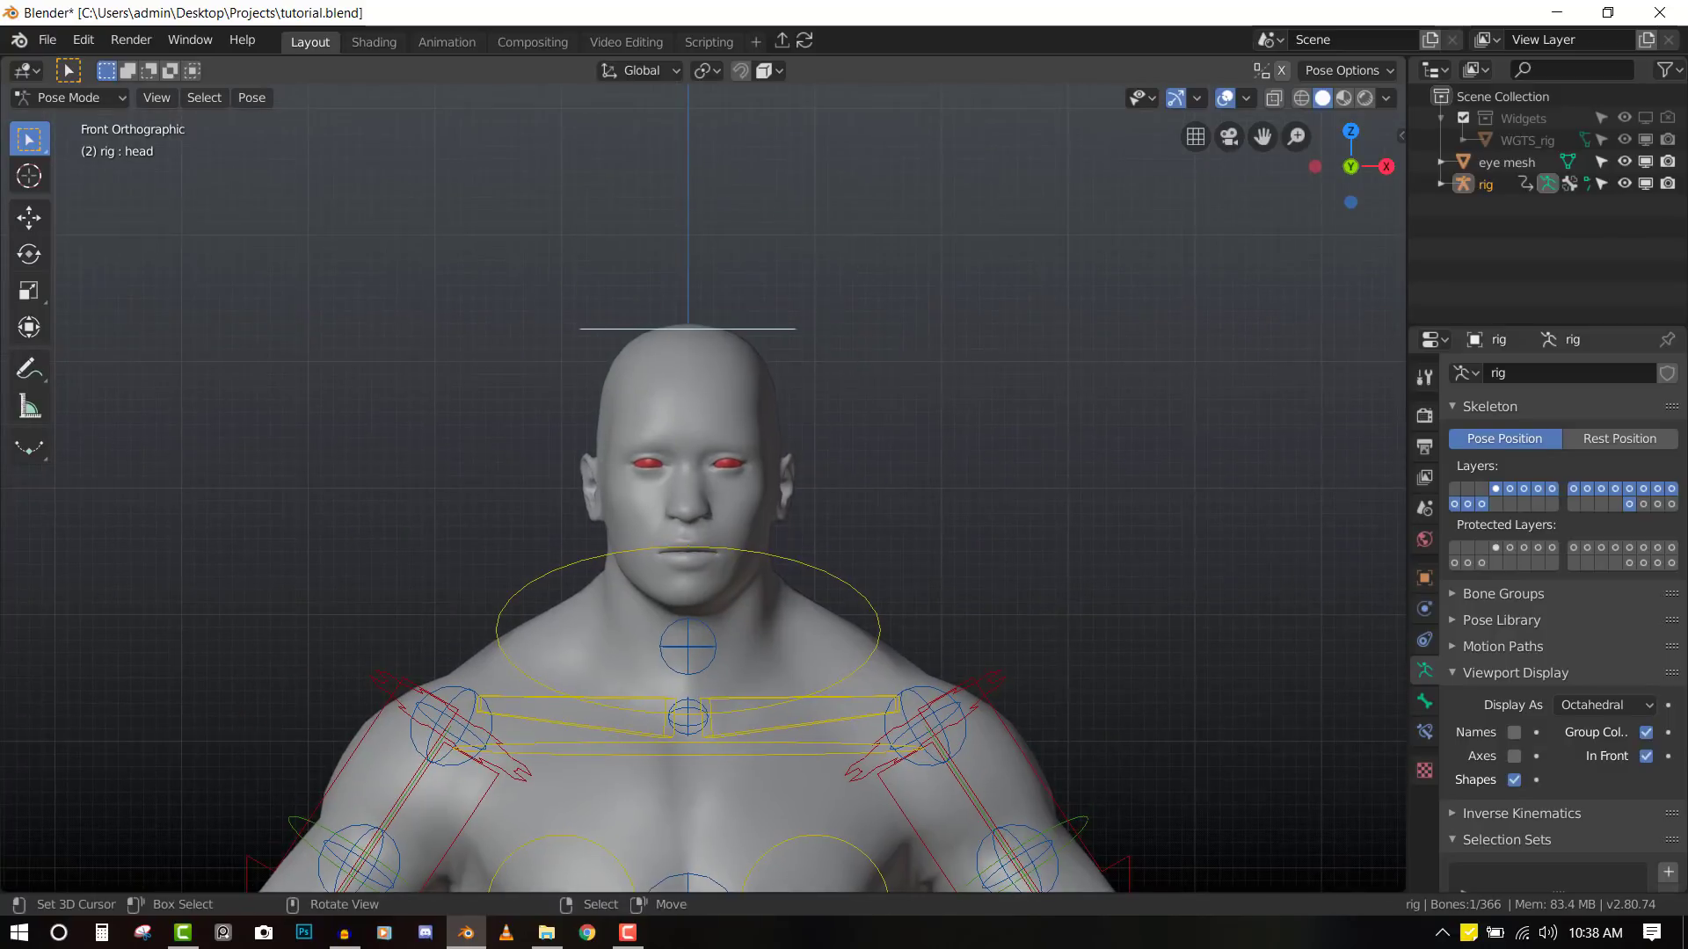
{"action": "key", "text": "r"}
{"action": "key", "text": "r"}
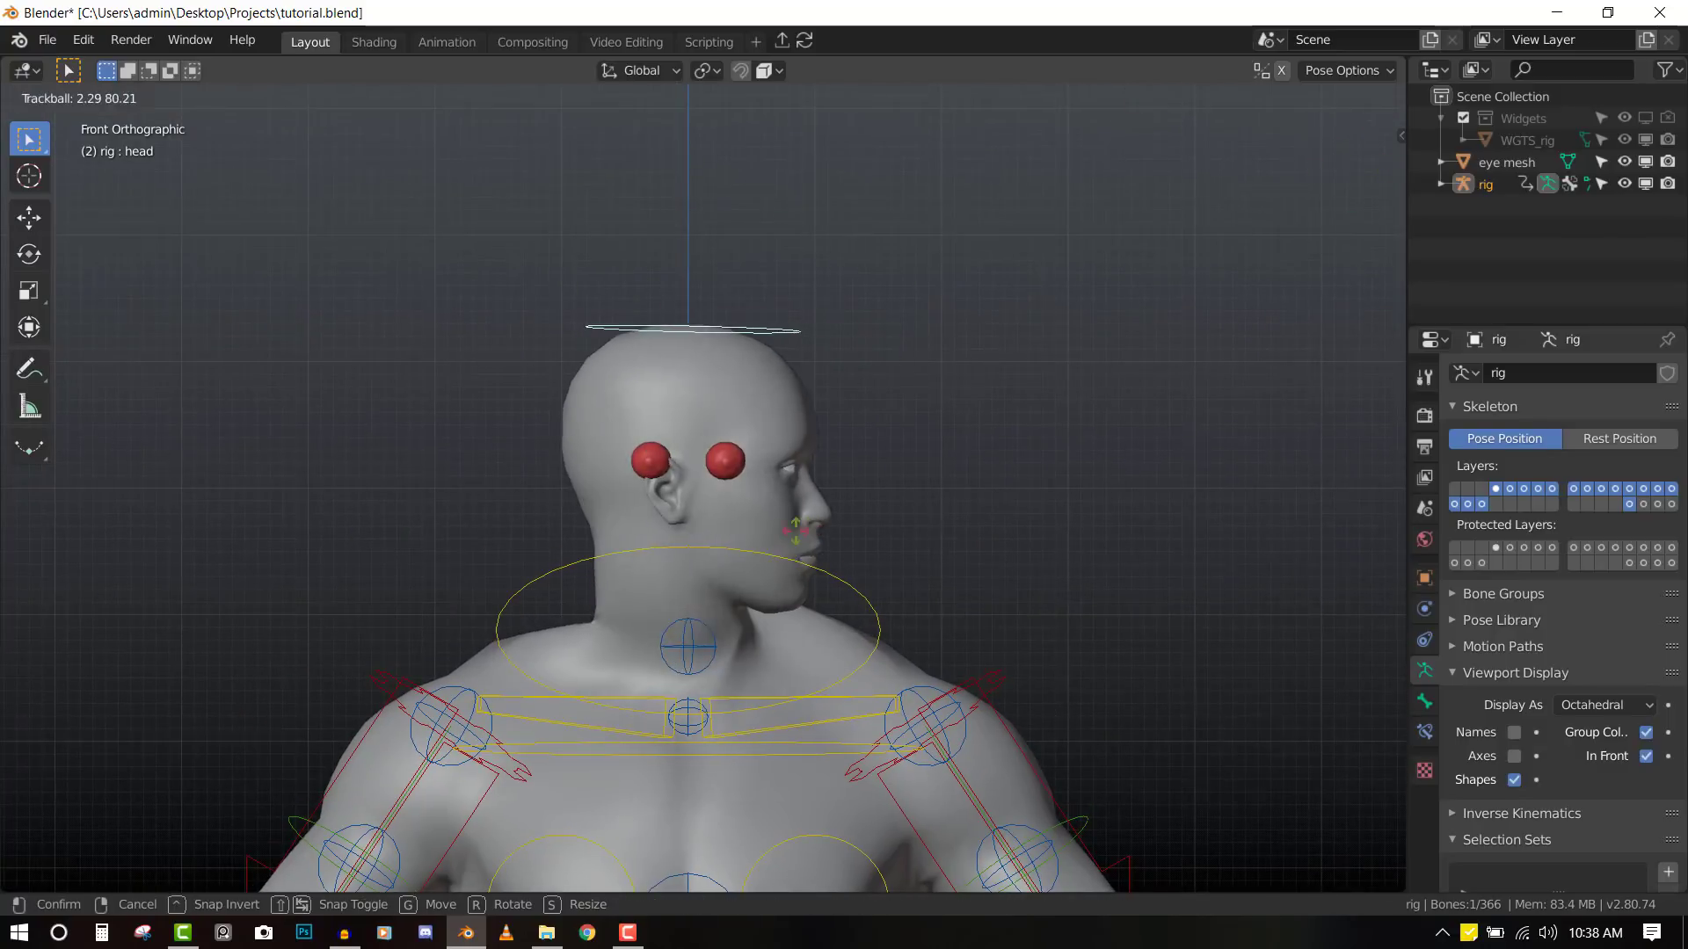
{"action": "key", "text": "Escape"}
{"action": "scroll", "coordinate": [792, 440], "scroll_direction": "down", "scroll_amount": 2, "text": "shift"}
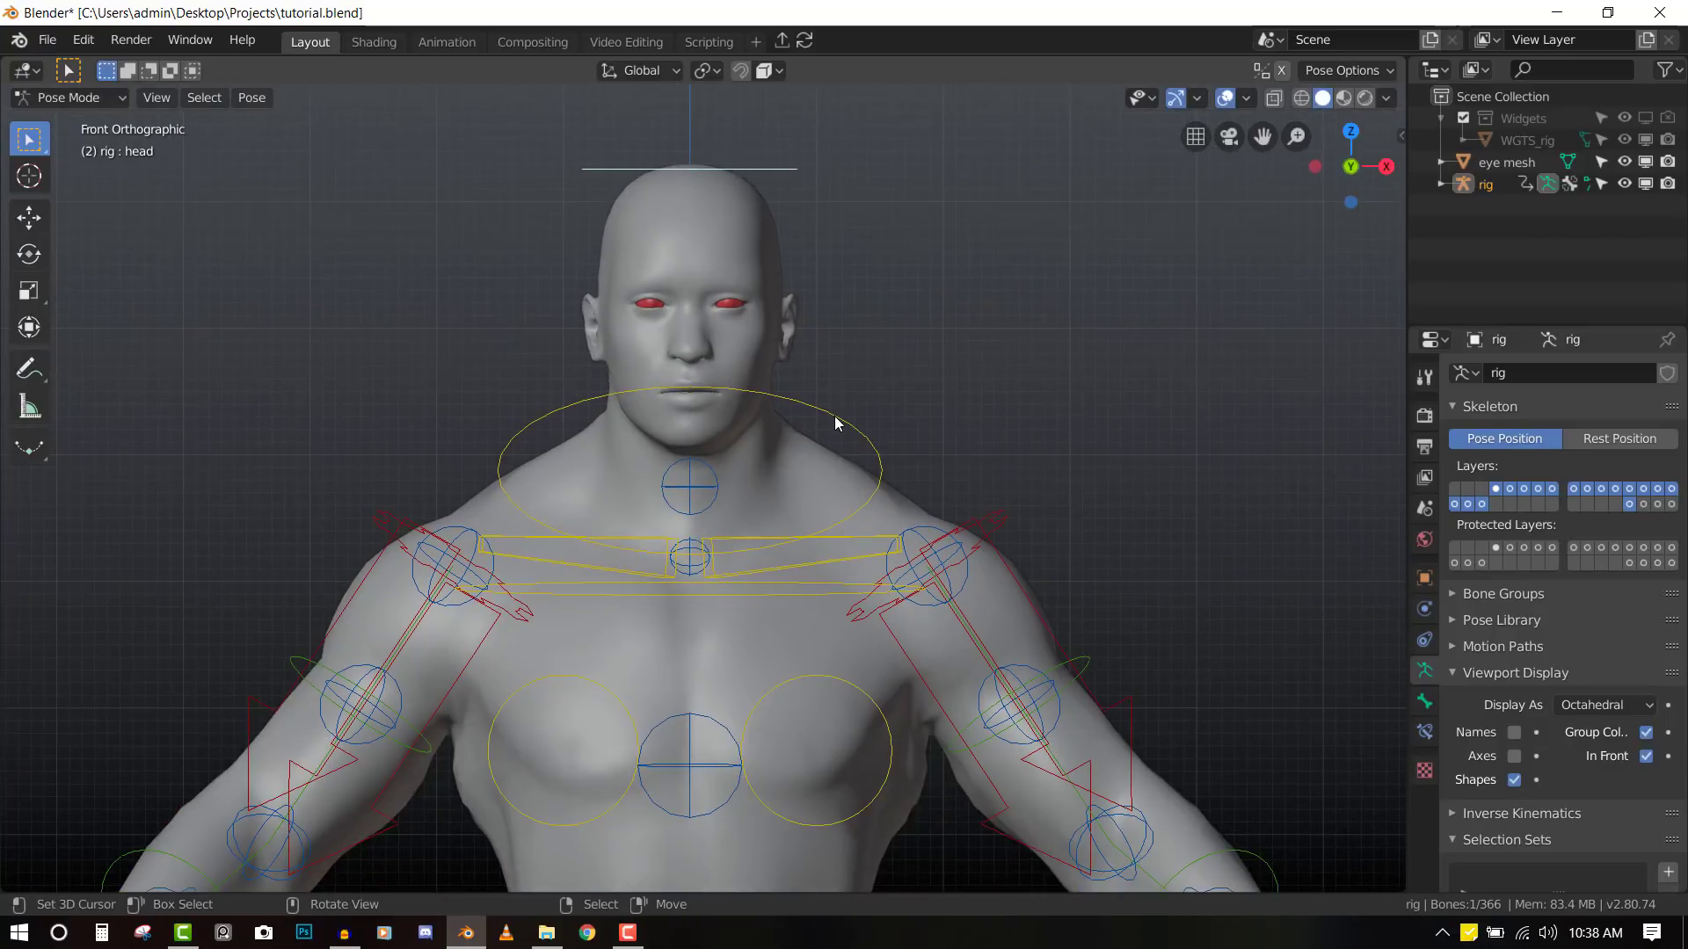
- Test rotating the neck control and the shoulder.L control to check the neck and shoulder deformation
{"action": "key", "text": "r"}
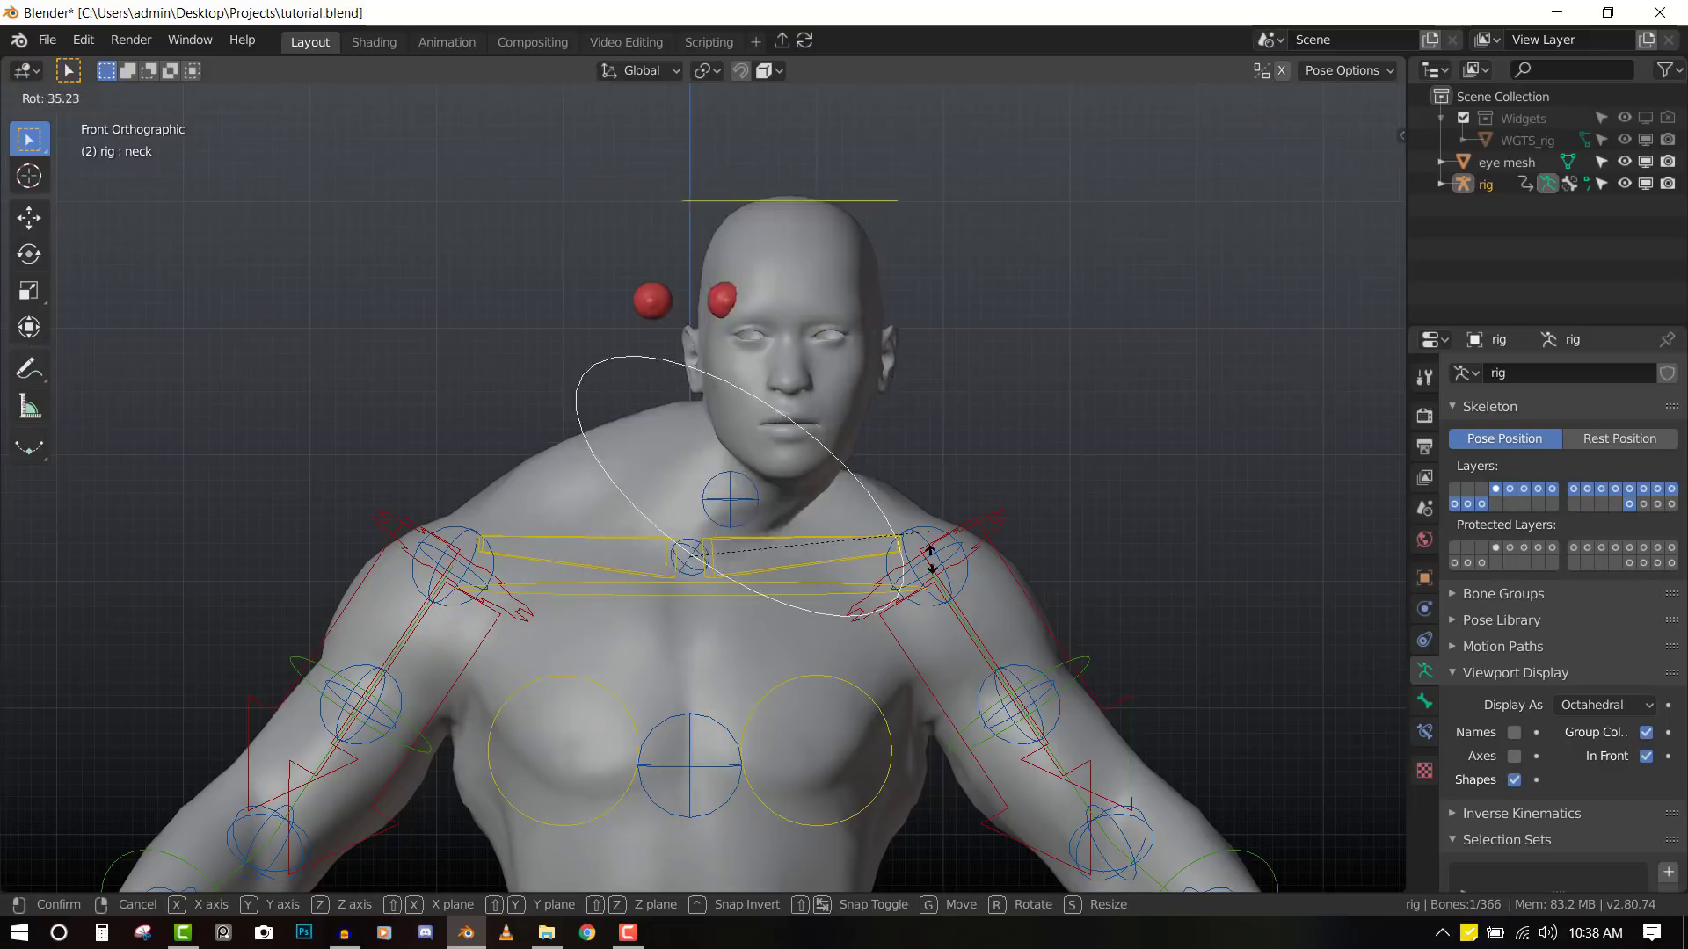
{"action": "key", "text": "Escape"}
{"action": "key", "text": "r"}
{"action": "key", "text": "Escape"}
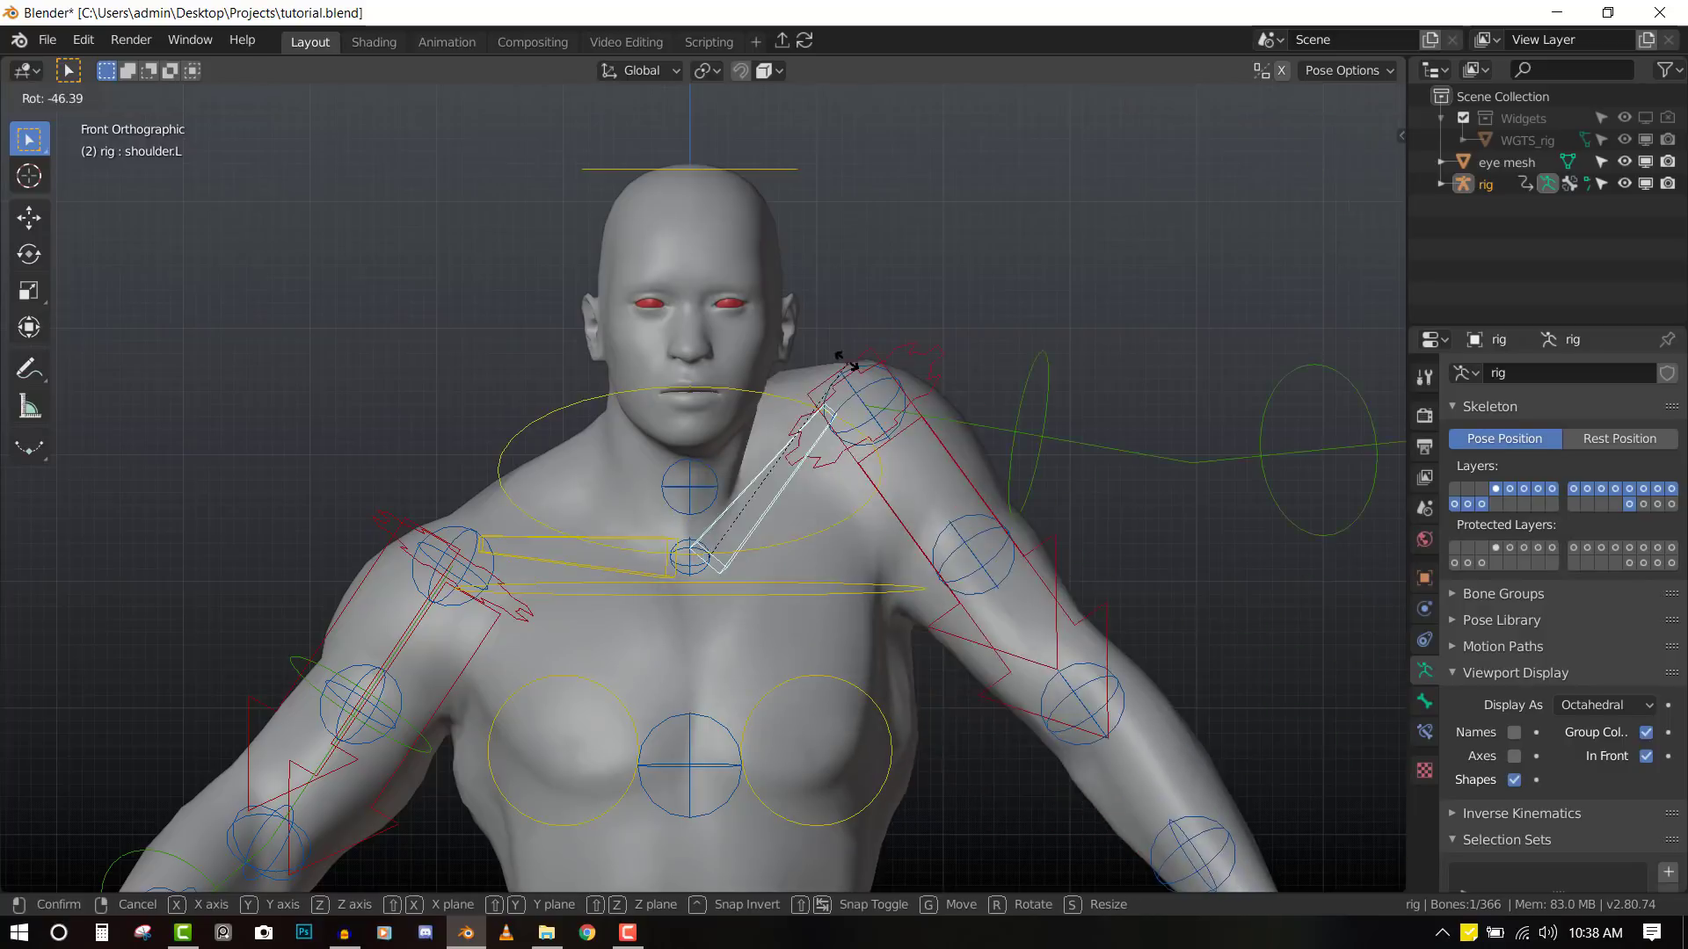